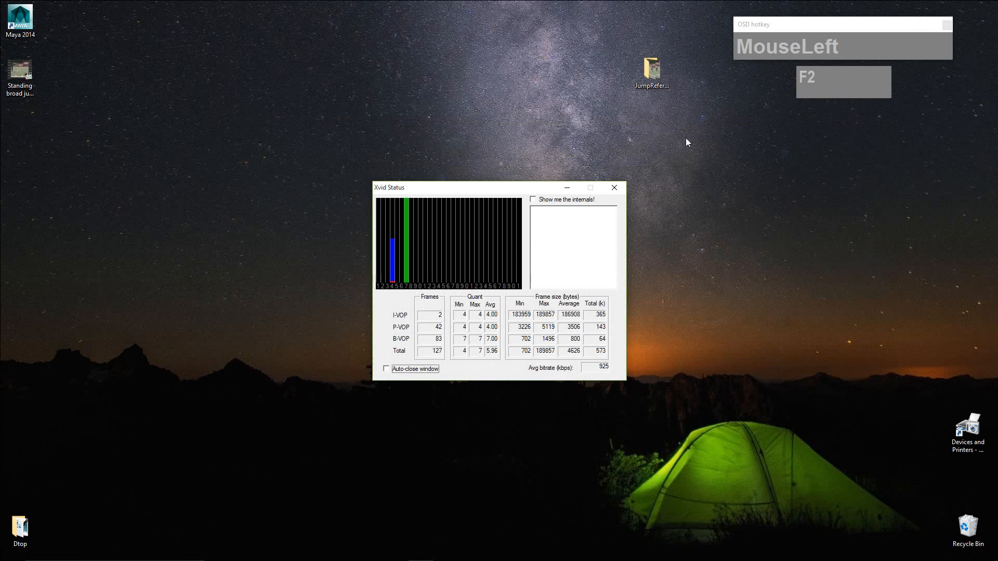
Step: Open the JumpReference folder and watch the Standing broad jump (side view).mp4 reference video in an enlarged player window
double_click(661, 73)
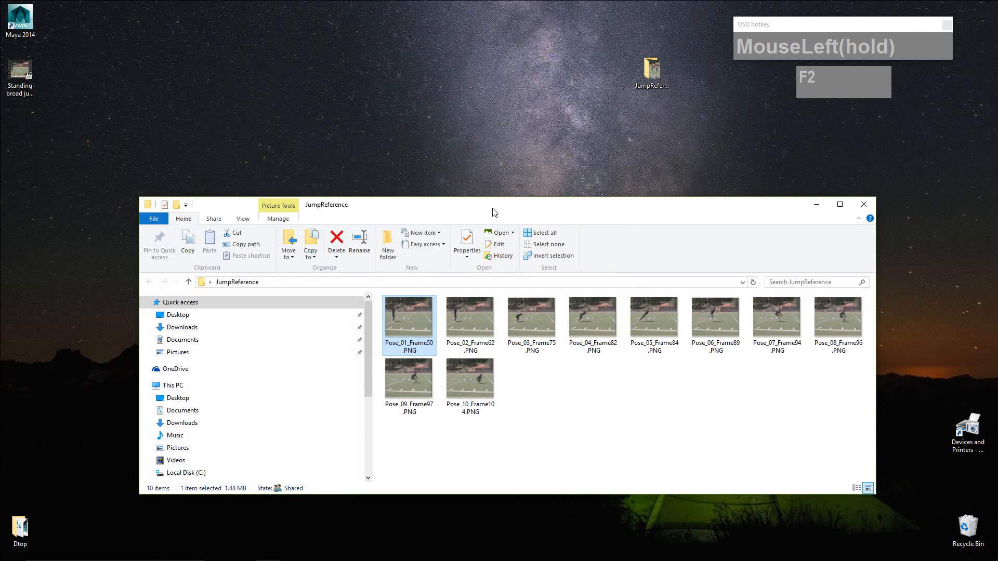
left_click_drag(507, 193, 466, 119)
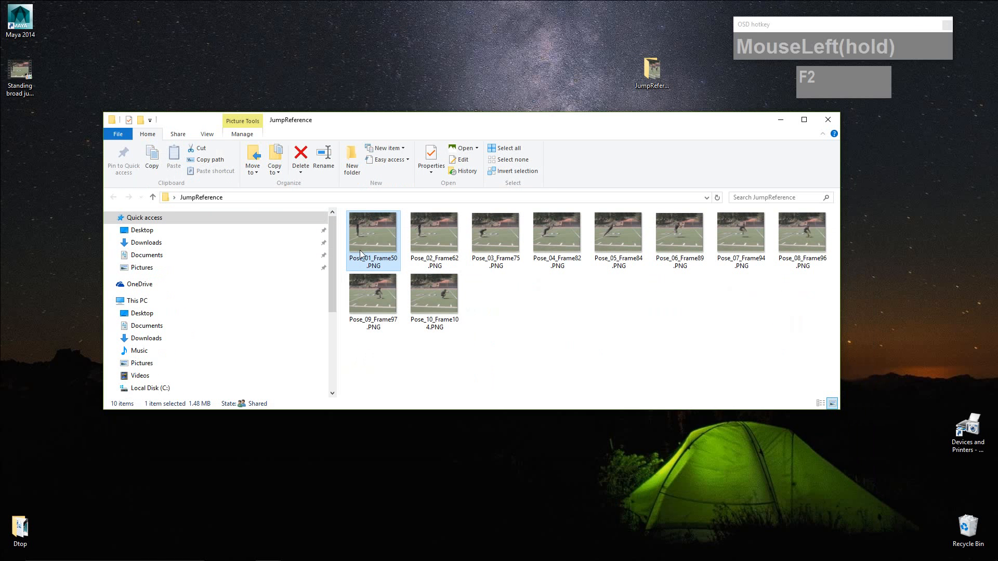
left_click(27, 78)
double_click(27, 78)
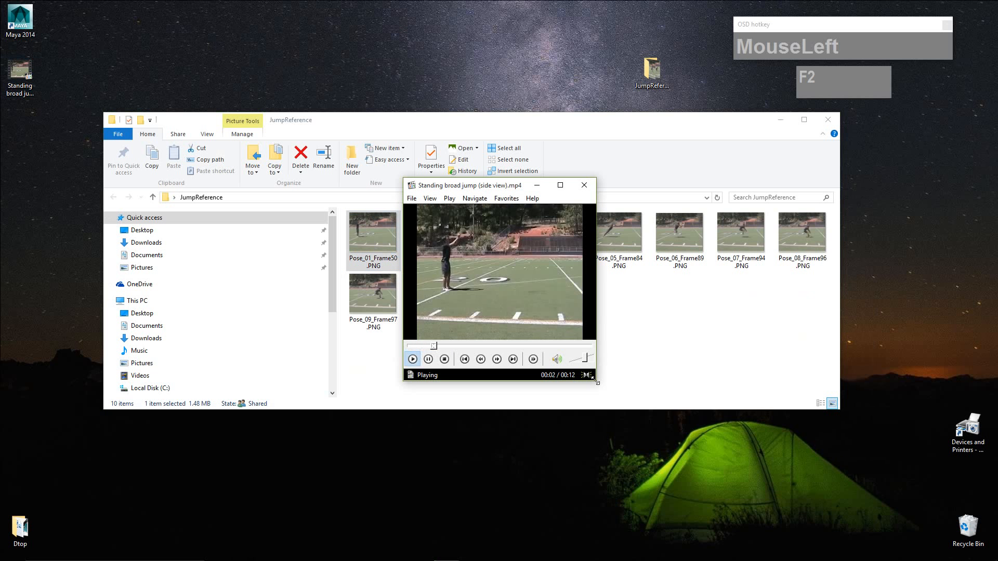
left_click_drag(594, 381, 833, 510)
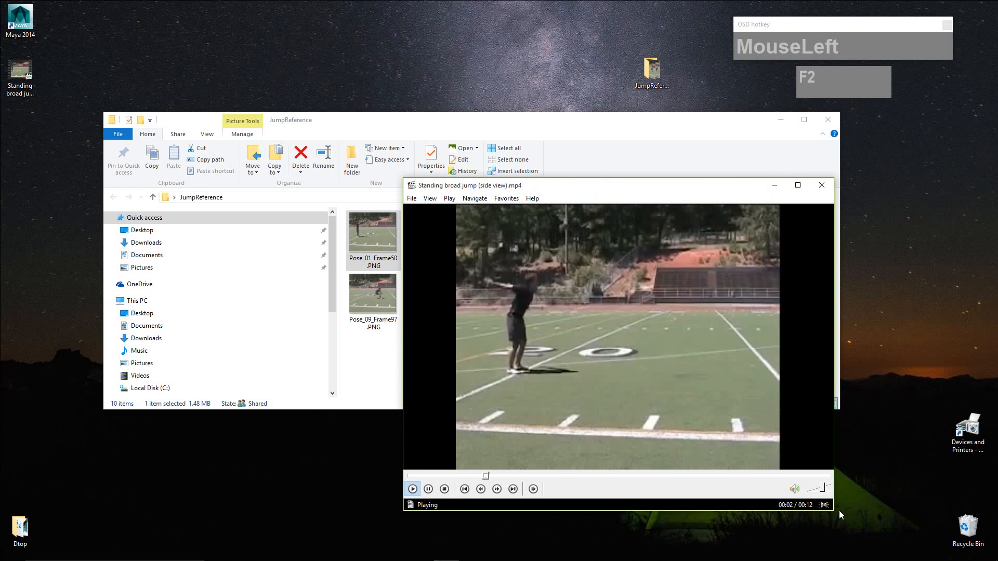
left_click(822, 185)
Step: View the jump pose images in sequence, starting from Pose_01_Frame50.PNG, and go back to Pose_05_Frame84.PNG
double_click(376, 228)
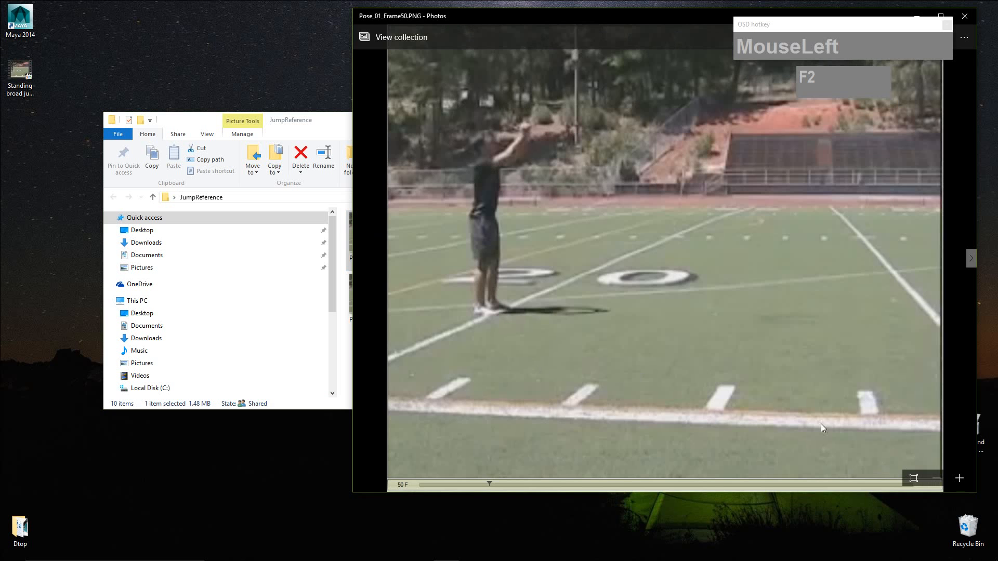
key("Right")
key("Right")
key("Right")
key("Right")
key("Right")
key("Right")
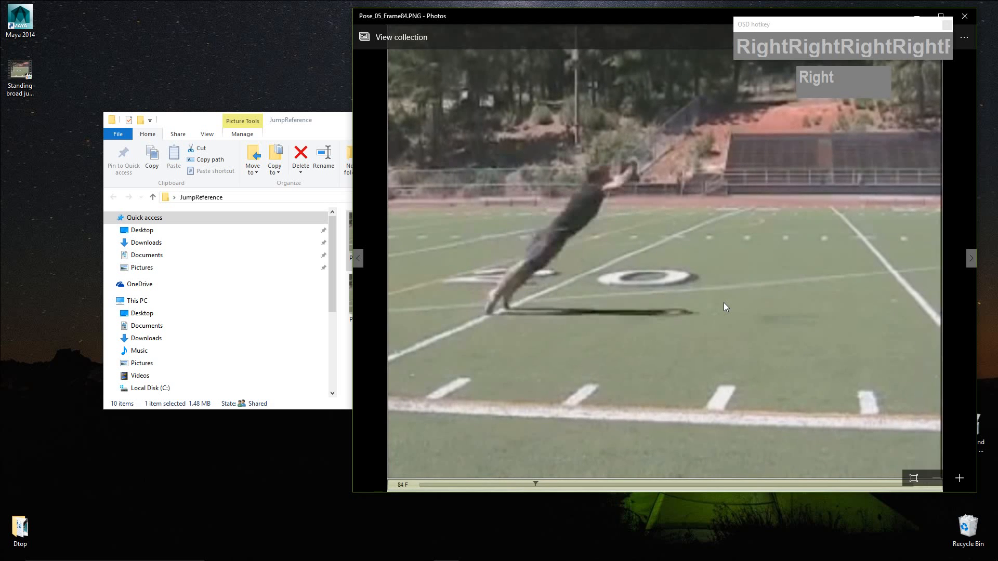
key("Right")
key("Right")
key("Left")
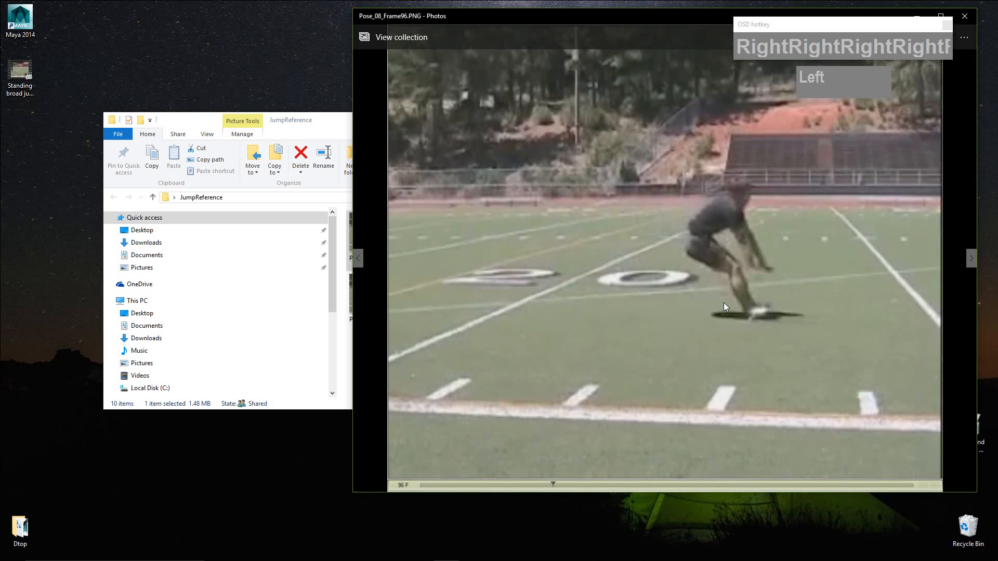
key("Left")
key("Left")
key("Left")
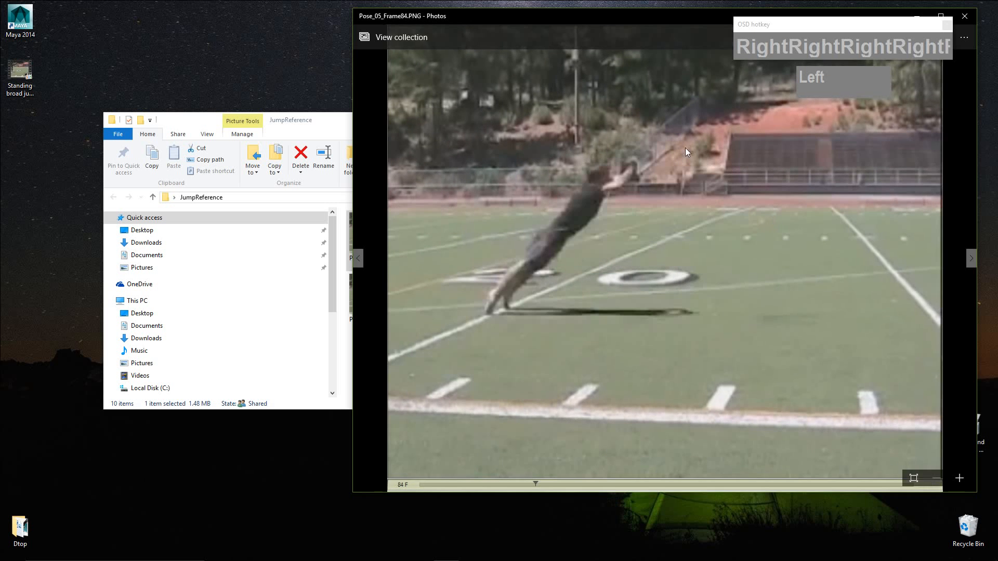
Step: Put away the reference image and folder windows and switch to Maya with the one-foot character scene
left_click_drag(693, 33, 534, 89)
left_click(785, 77)
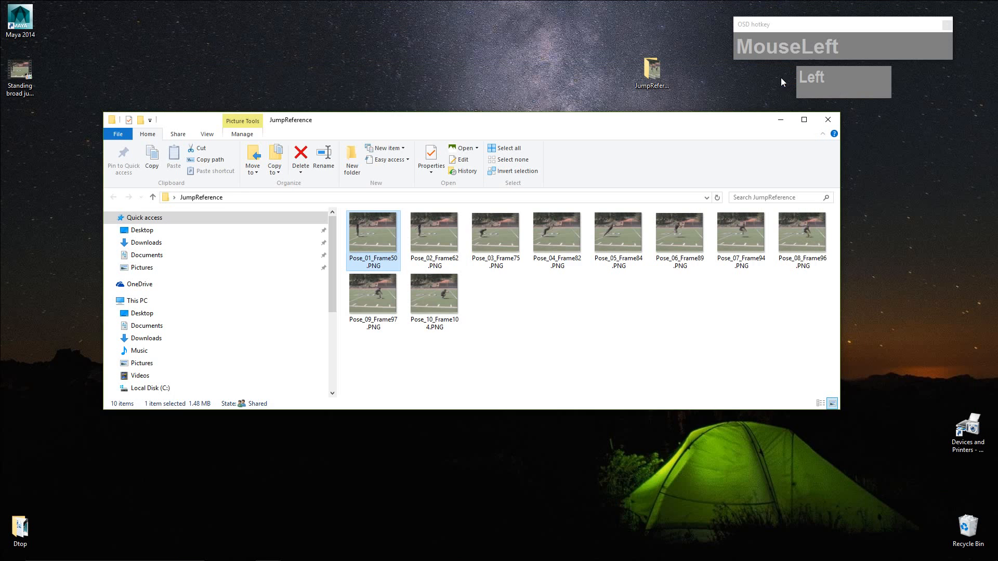
left_click(780, 120)
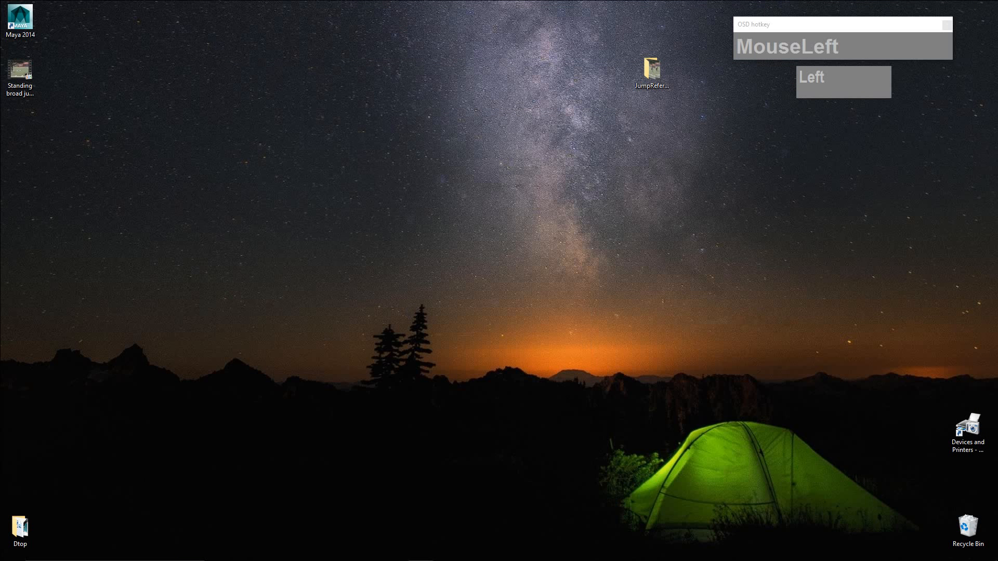
key("alt+Tab")
key("alt+Tab")
key("alt+Tab")
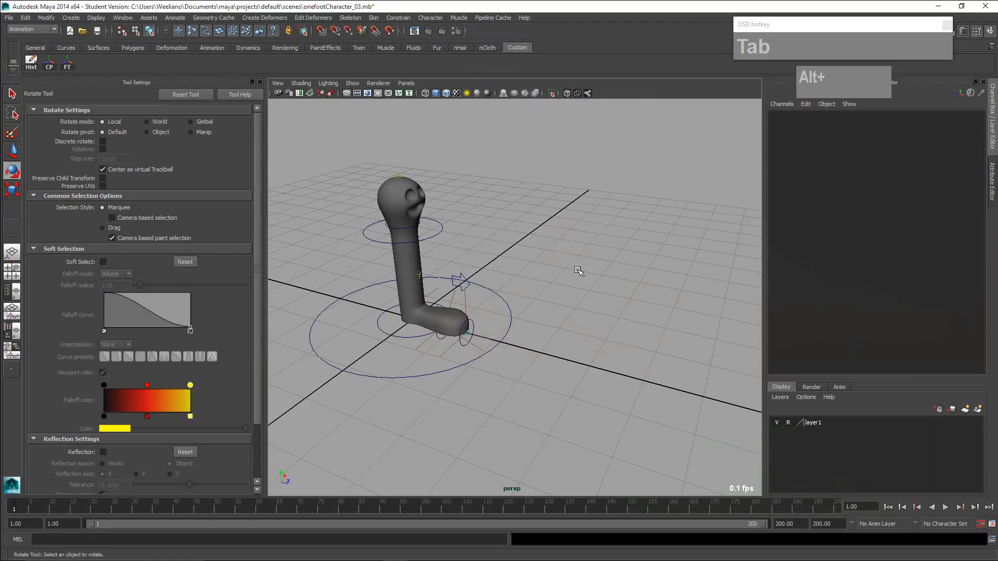
Step: Test selecting the character in the viewport and turn off Reference mode on layer1 to make its mesh selectable
left_click(555, 285)
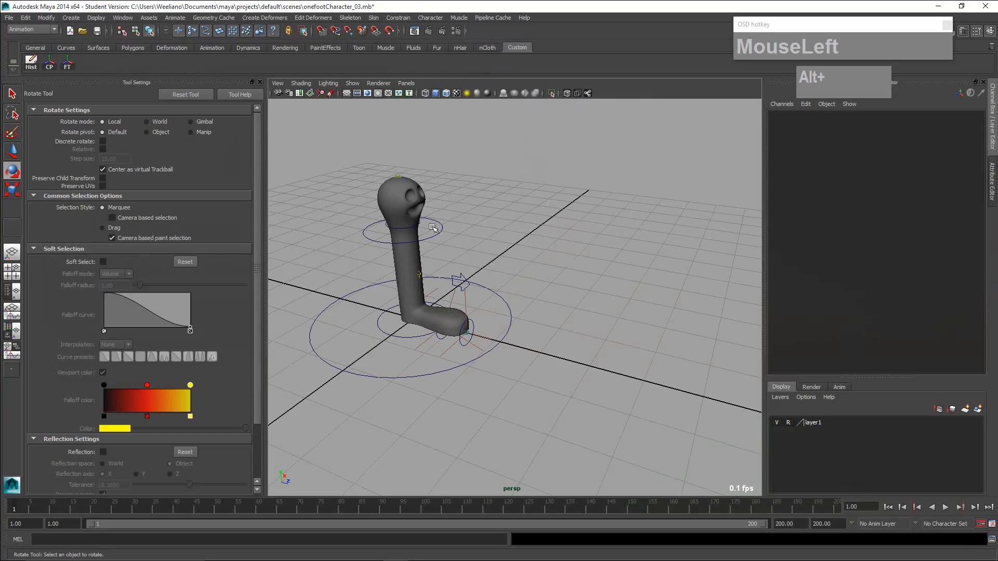
left_click(404, 265)
left_click(568, 223)
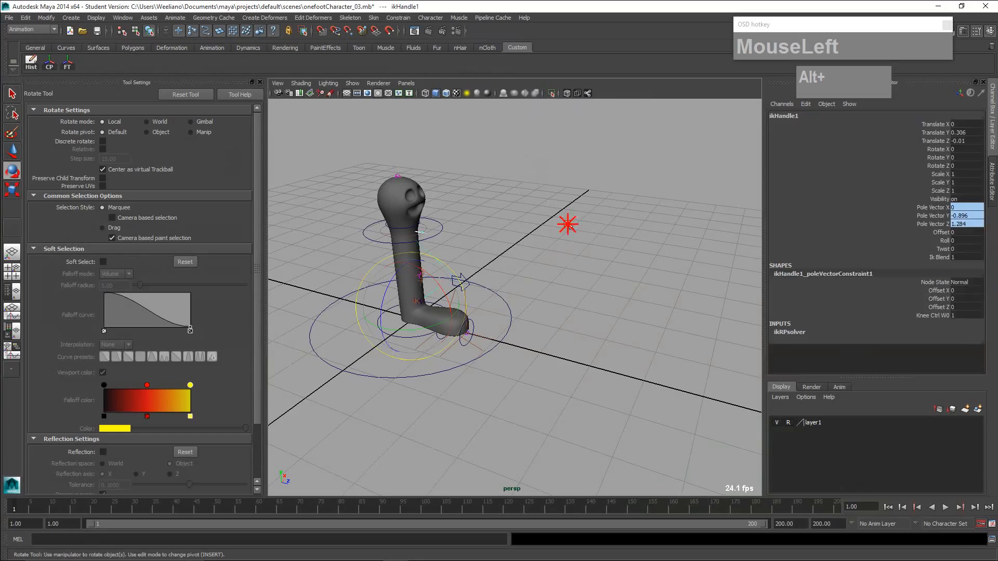
left_click(789, 423)
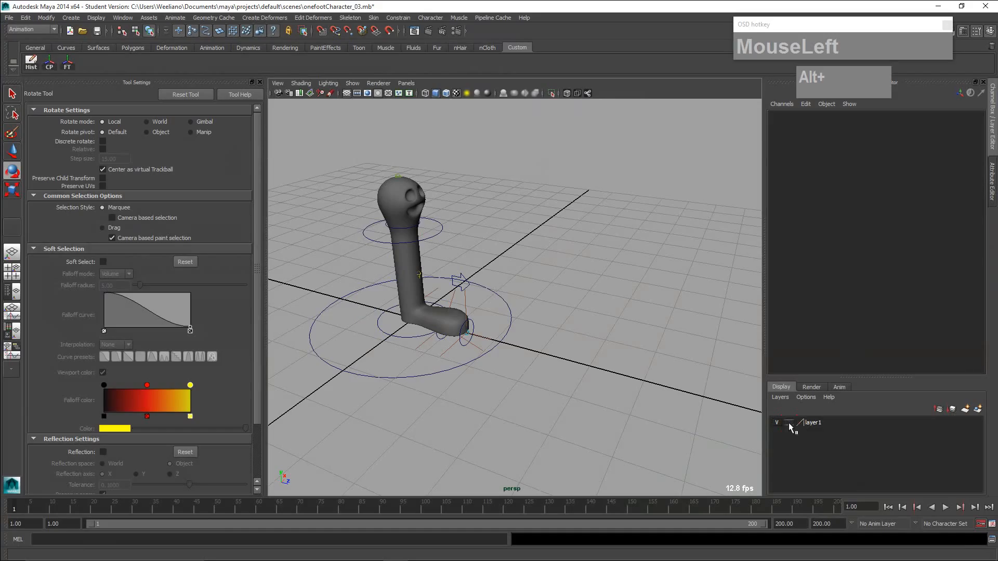
Step: Select the character mesh and rename it singleFootCharacter
left_click(399, 262)
left_click(575, 267)
left_click(386, 221)
double_click(807, 115)
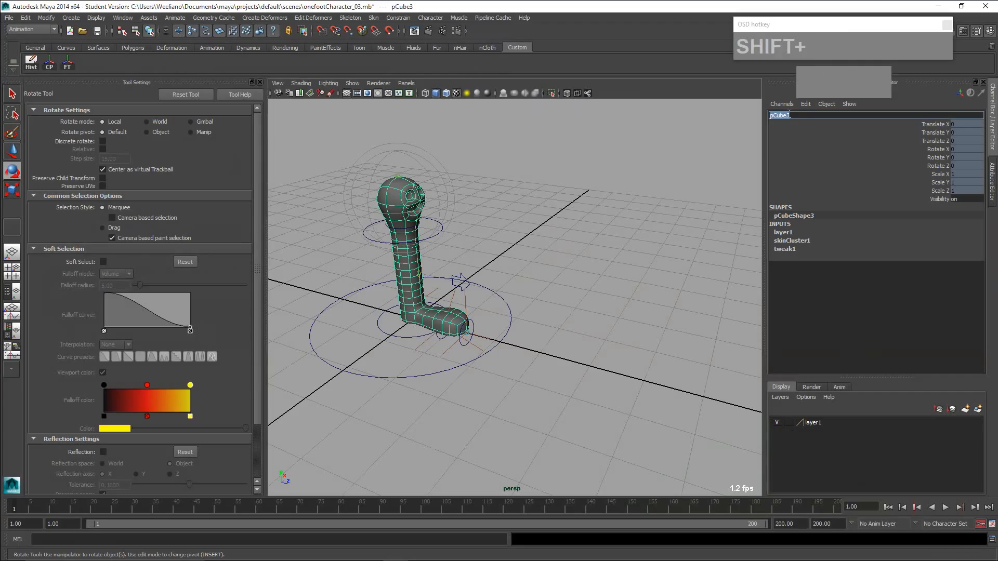
type("CJ")
key("BackSpace")
key("BackSpace")
type("singl")
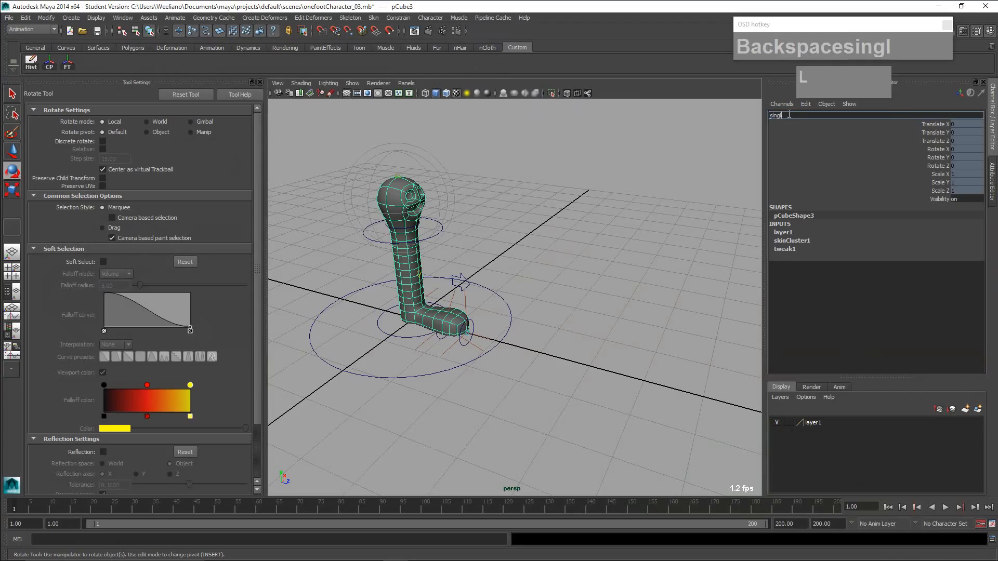
type("eFootChara")
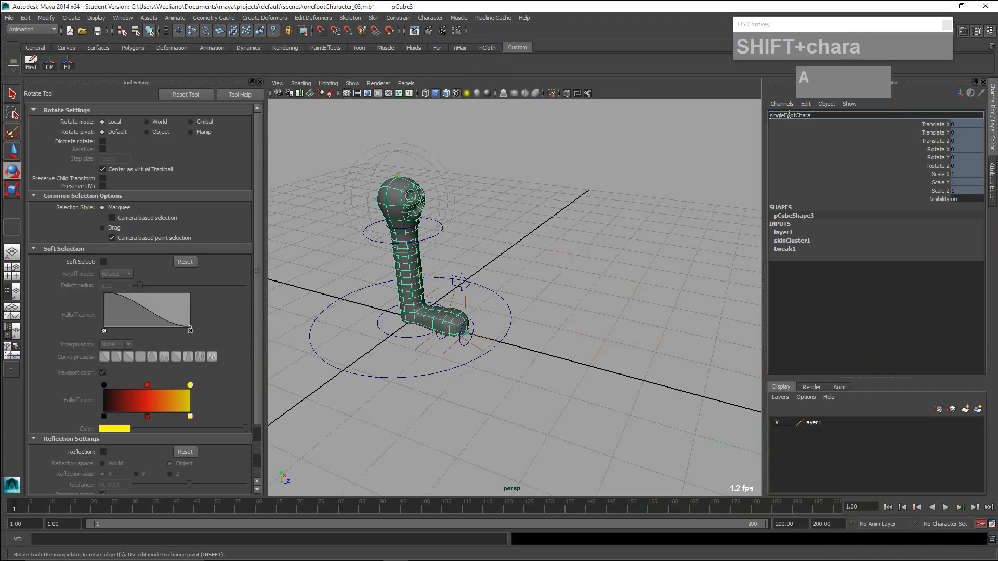
type("cter")
key("Return")
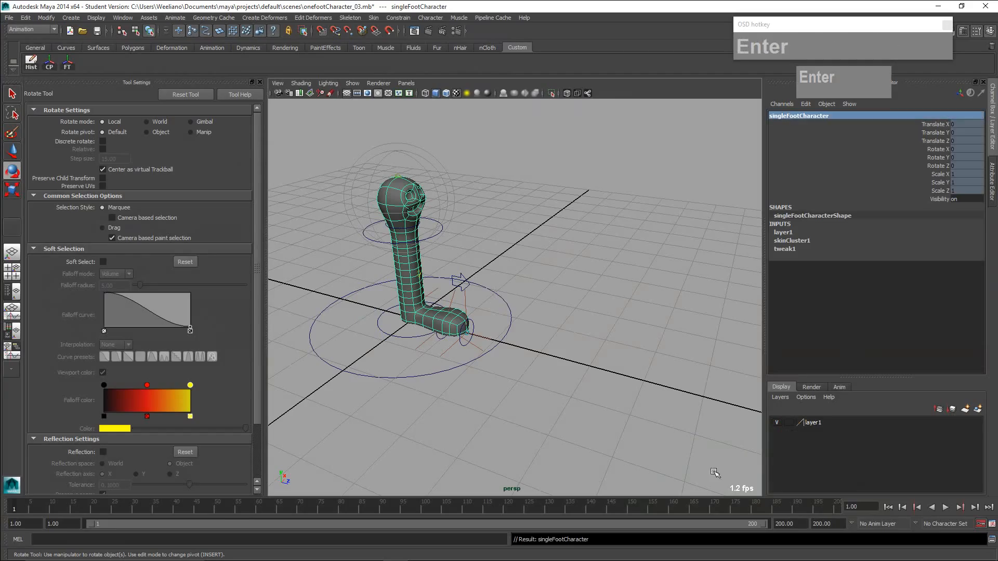
Step: Deselect the mesh and set layer1 back to Reference mode
left_click(807, 435)
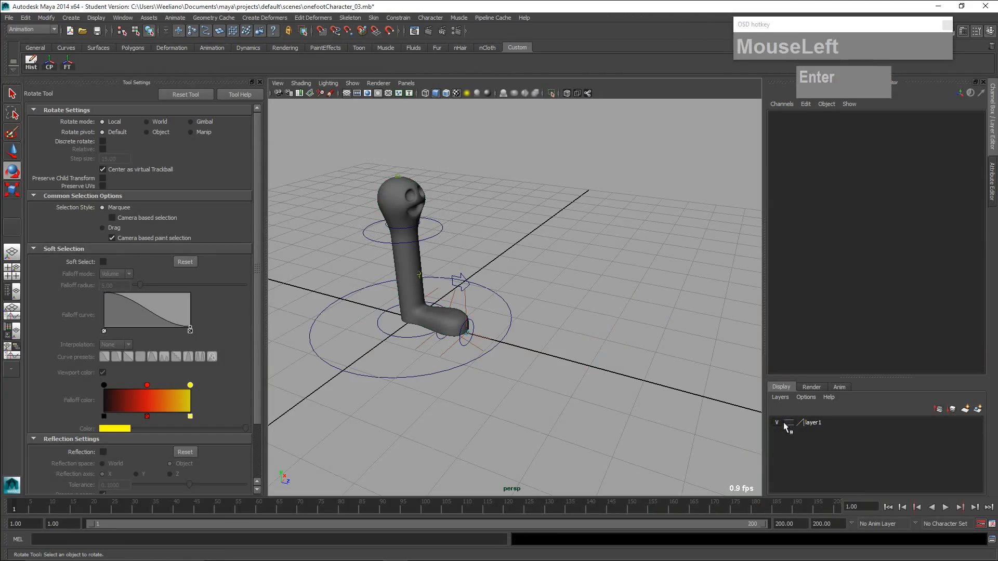
left_click(790, 425)
left_click(788, 425)
Step: Switch the perspective view to wireframe display and examine the joints, IK handles and controls inside the character
key("4")
scroll(512, 176, "up", 2)
middle_click_drag(512, 177, 519, 234, "alt")
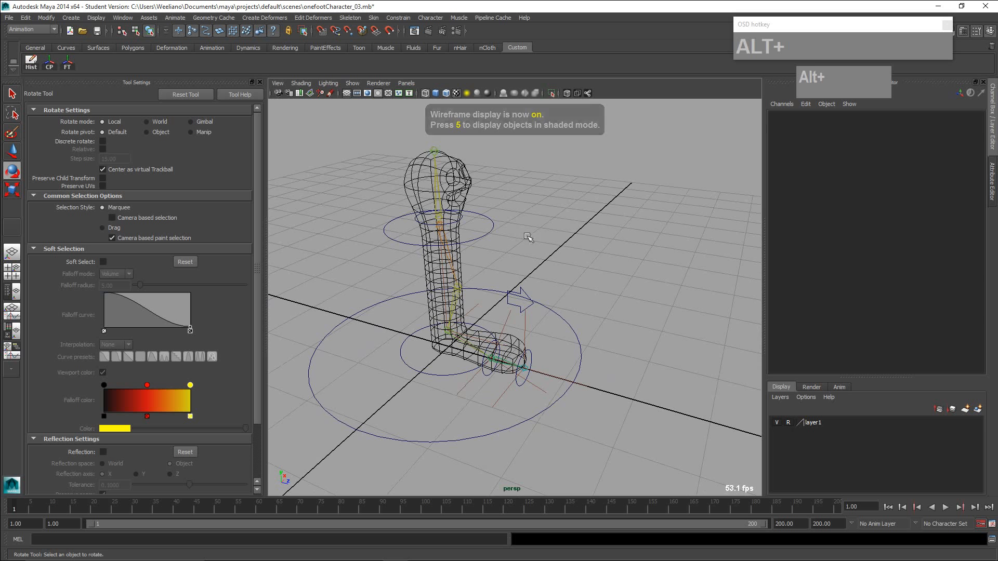
left_click_drag(526, 231, 447, 138, "alt")
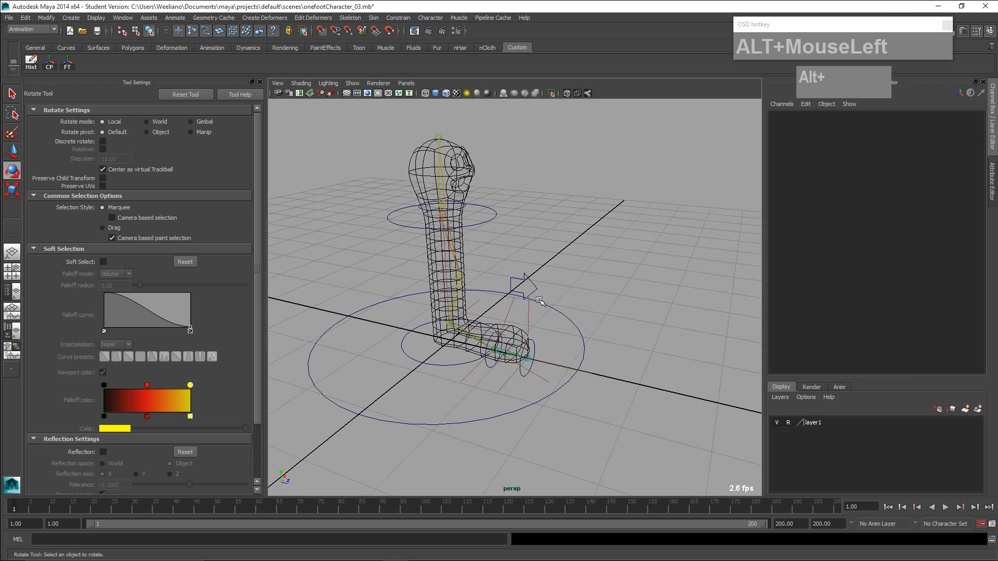
scroll(598, 326, "up", 3)
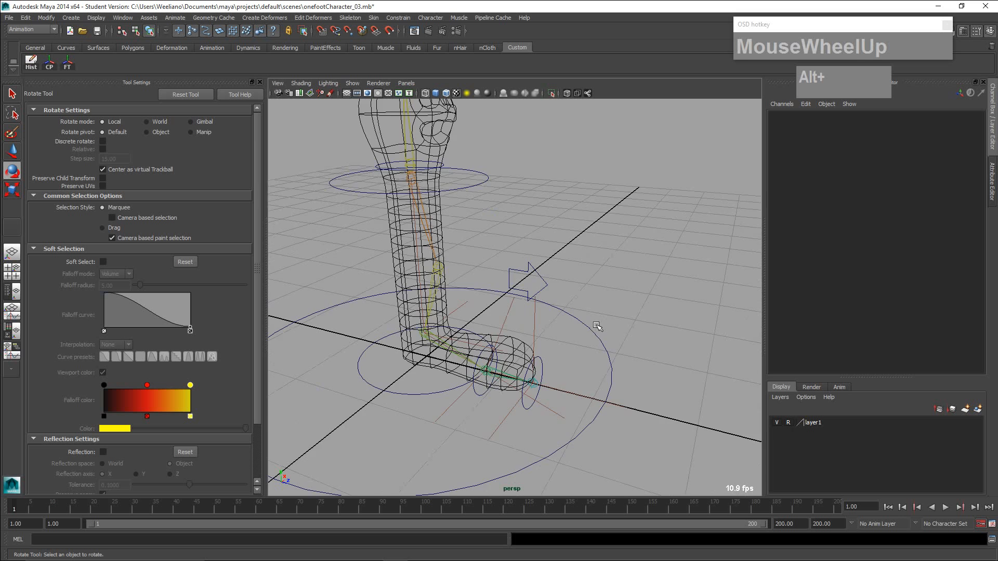
scroll(598, 323, "down", 5)
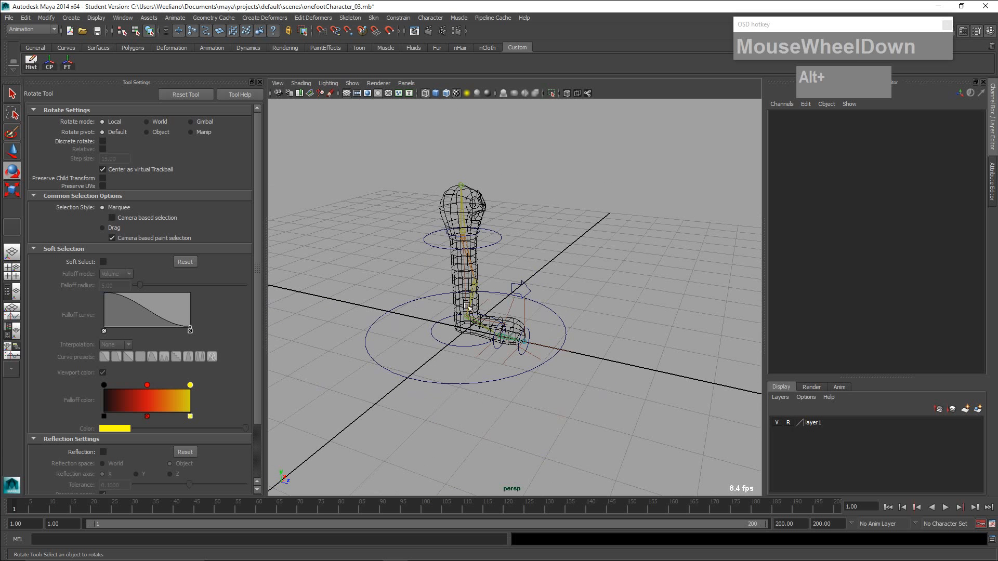
scroll(464, 219, "up", 2)
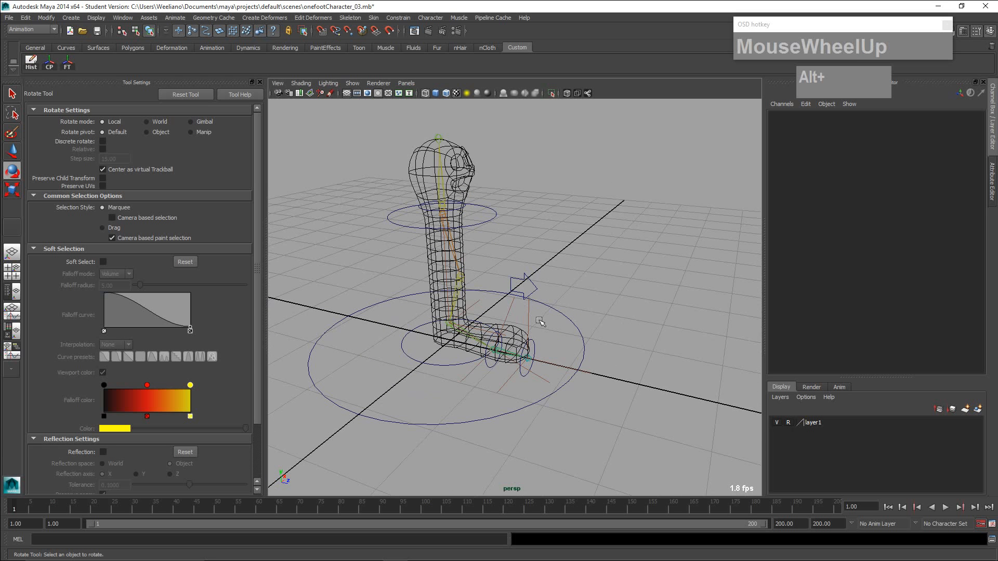
key("ctrl")
key("ctrl+1")
mouse_move(343, 91)
left_mouse_down()
mouse_move(369, 89)
mouse_move(343, 82)
left_mouse_up()
key("Escape")
Step: Hide the IK handles and joints in the perspective view
left_click(357, 87)
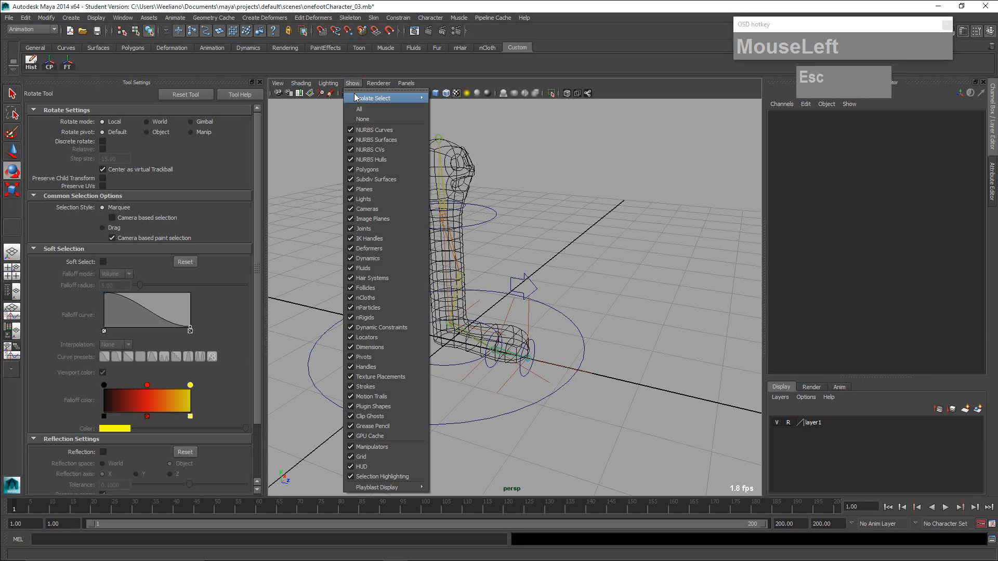
left_click(370, 238)
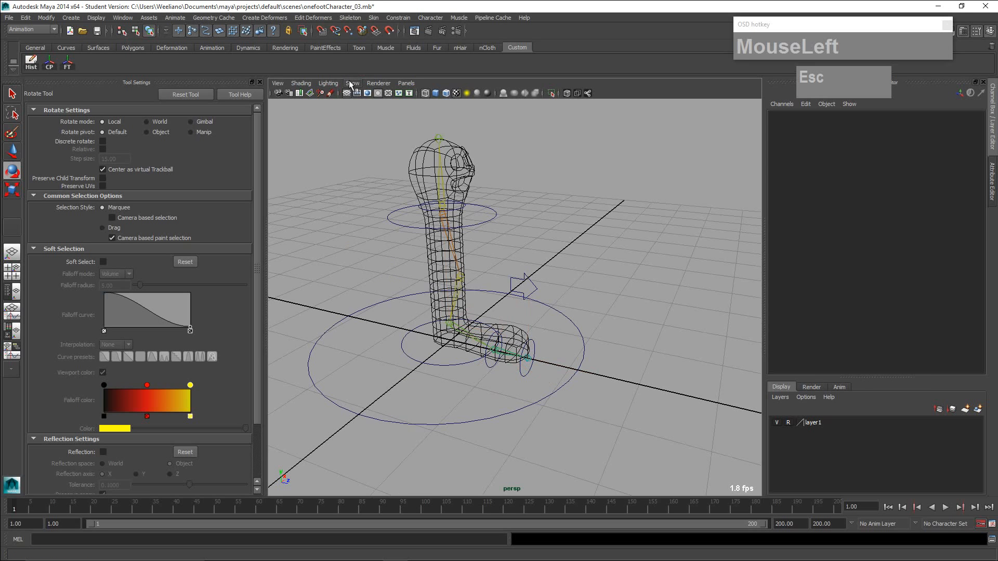
left_click(350, 83)
left_click(365, 229)
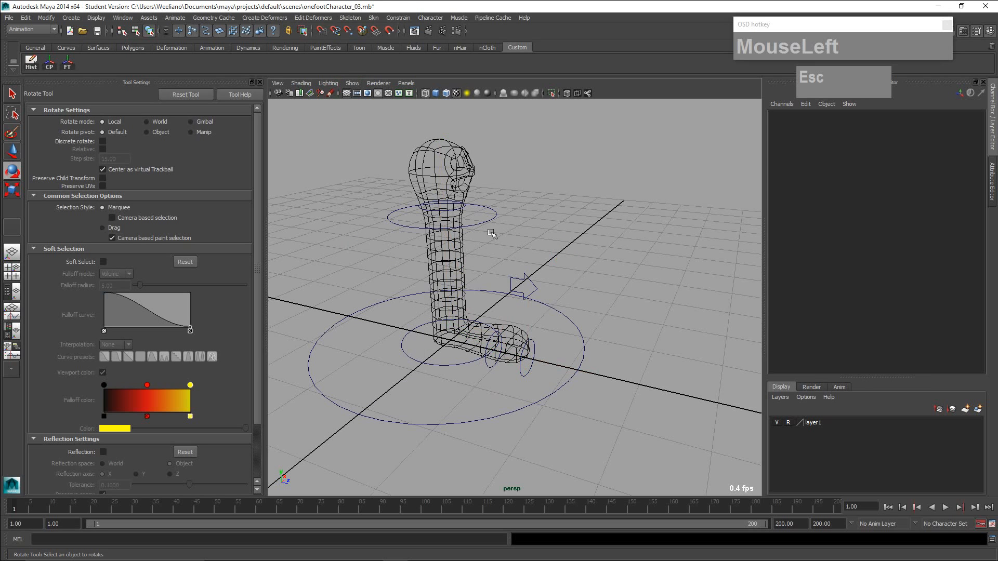
Step: Test selecting the rig's control curves, including Main_Ctrl, and clear the selection
left_click_drag(488, 209, 497, 229)
left_click(574, 271)
left_click(558, 312)
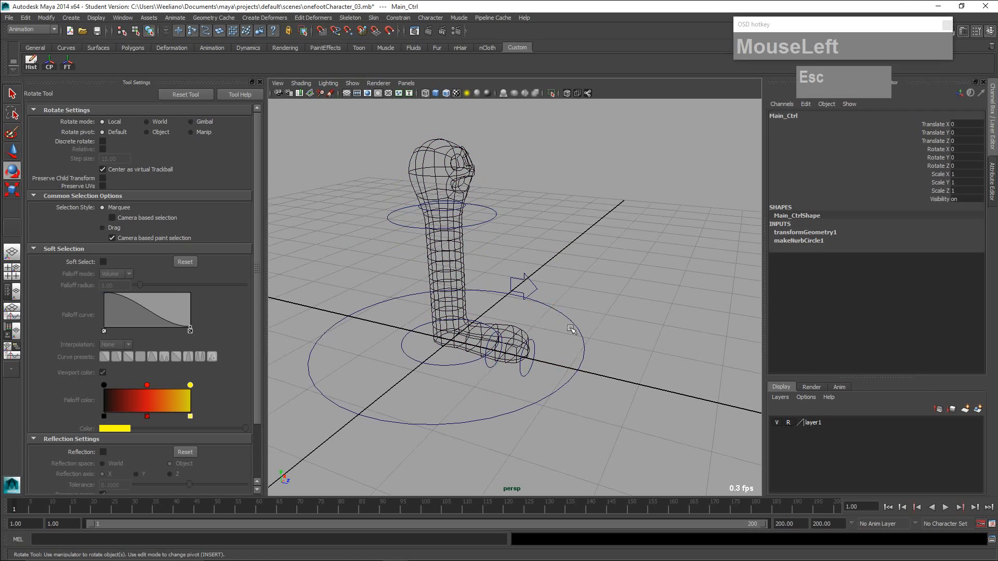
left_click(571, 282)
left_click(535, 288)
left_click(653, 291)
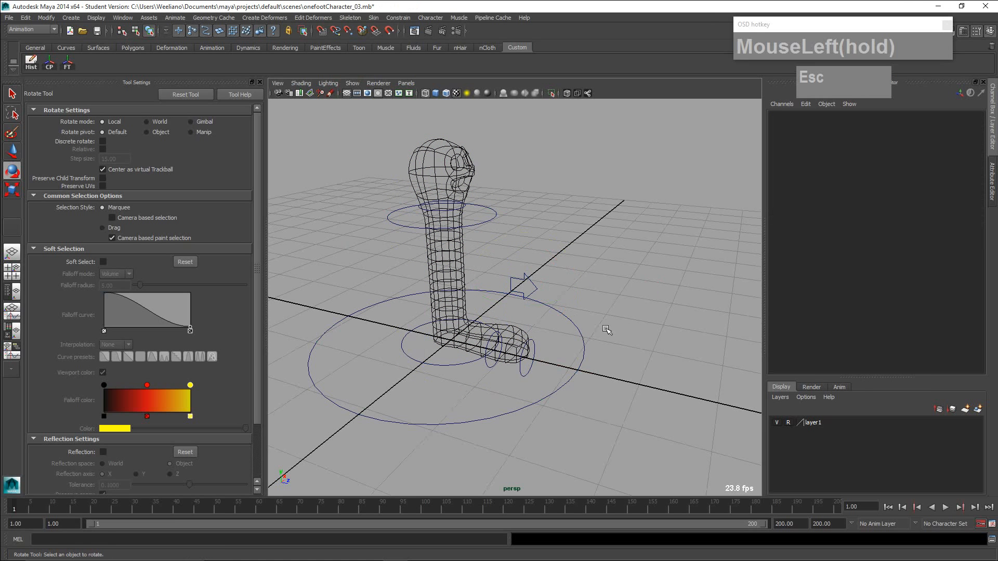
scroll(608, 329, "up", 3)
middle_click_drag(613, 315, 501, 283, "alt")
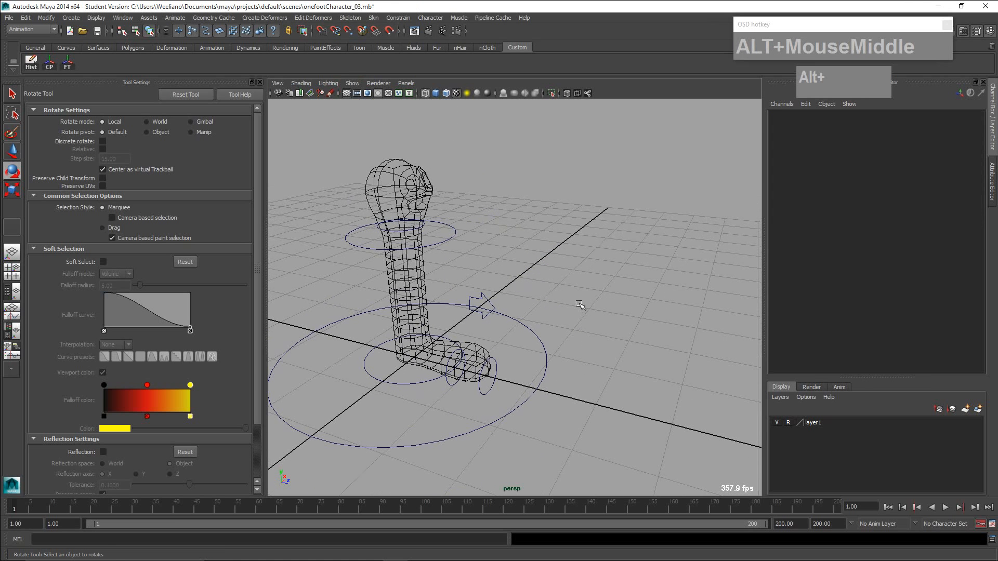
scroll(580, 305, "down", 3)
key("ctrl+1")
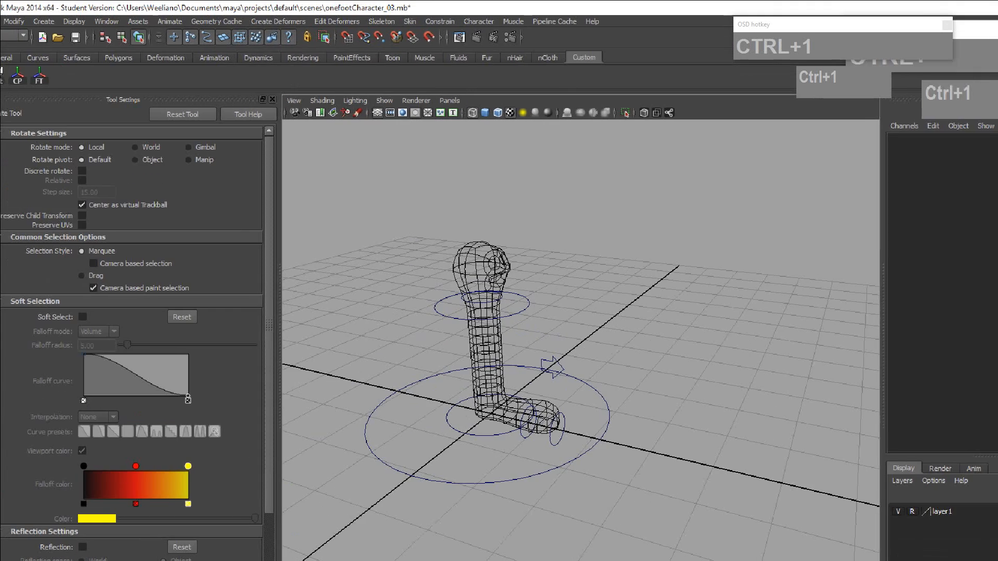
left_click(179, 62)
mouse_move(165, 48)
left_mouse_down()
mouse_move(302, 47)
mouse_move(274, 12)
mouse_move(180, 19)
left_mouse_up()
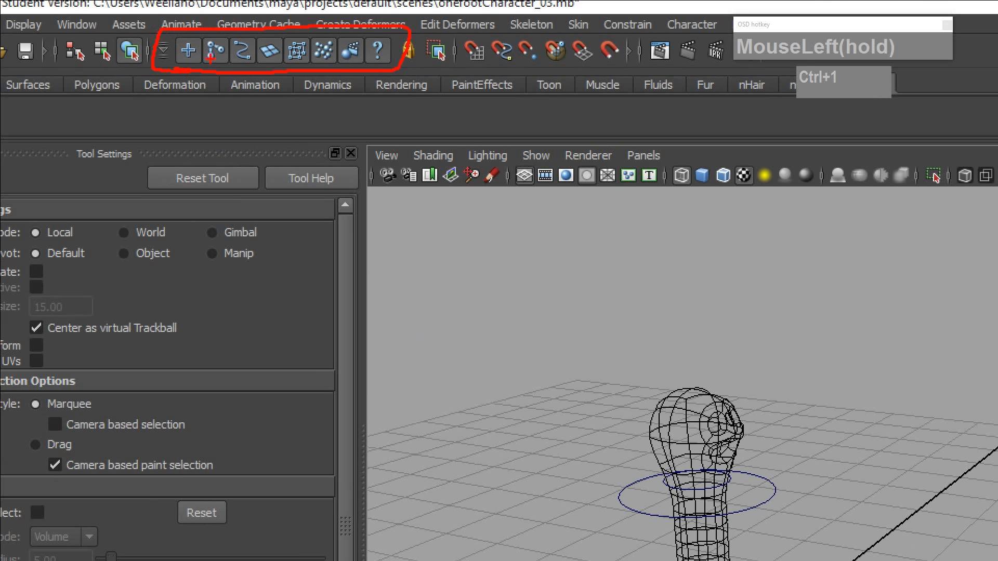
left_click(205, 43)
left_click_drag(240, 29, 241, 74)
left_click_drag(250, 27, 233, 26)
scroll(240, 67, "up", 2)
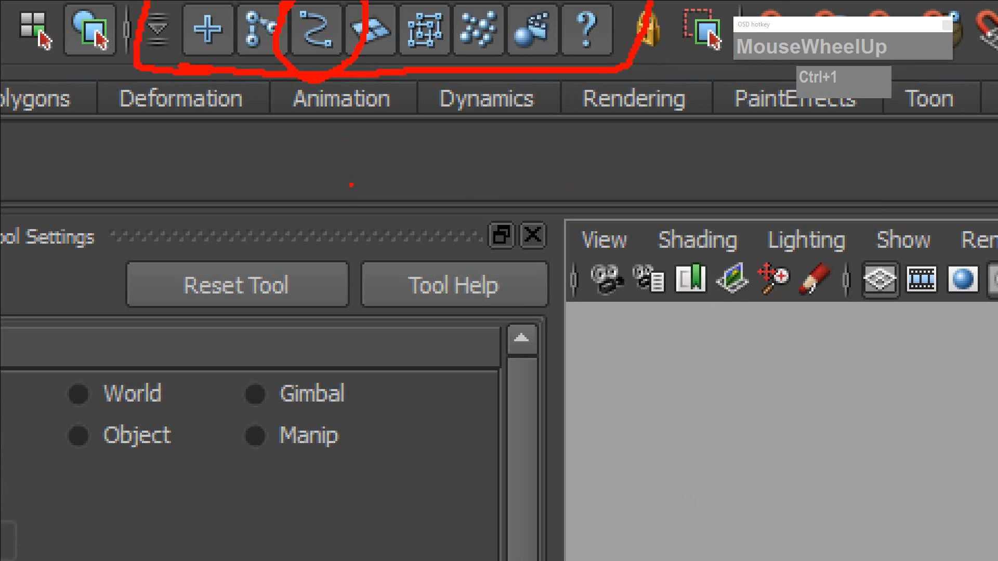
mouse_move(351, 184)
middle_mouse_down()
mouse_move(338, 210)
mouse_move(323, 147)
middle_mouse_up()
left_click_drag(336, 98, 336, 168)
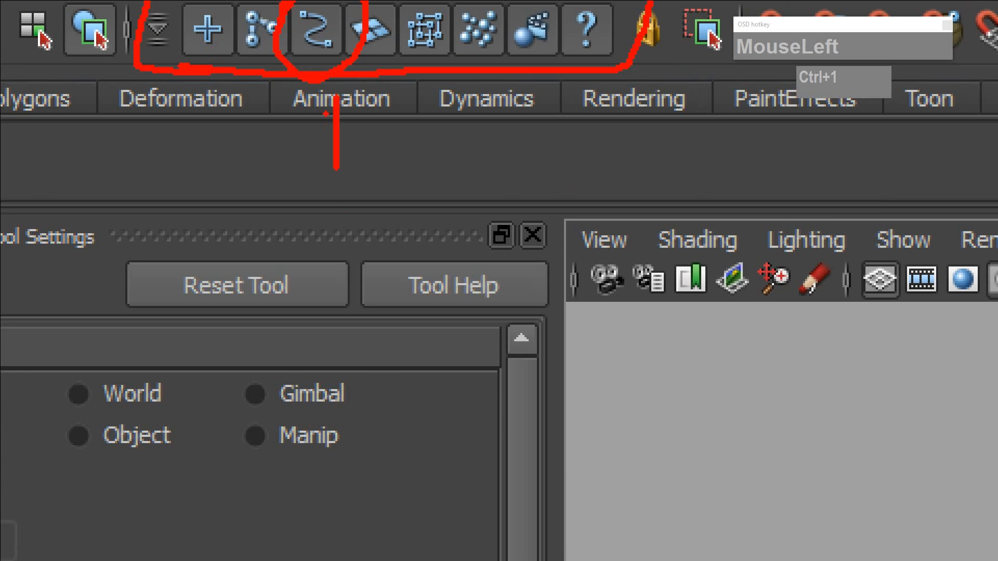
left_click_drag(331, 95, 250, 169)
mouse_move(271, 10)
left_mouse_down()
mouse_move(338, 60)
mouse_move(343, 16)
left_mouse_up()
key("Escape")
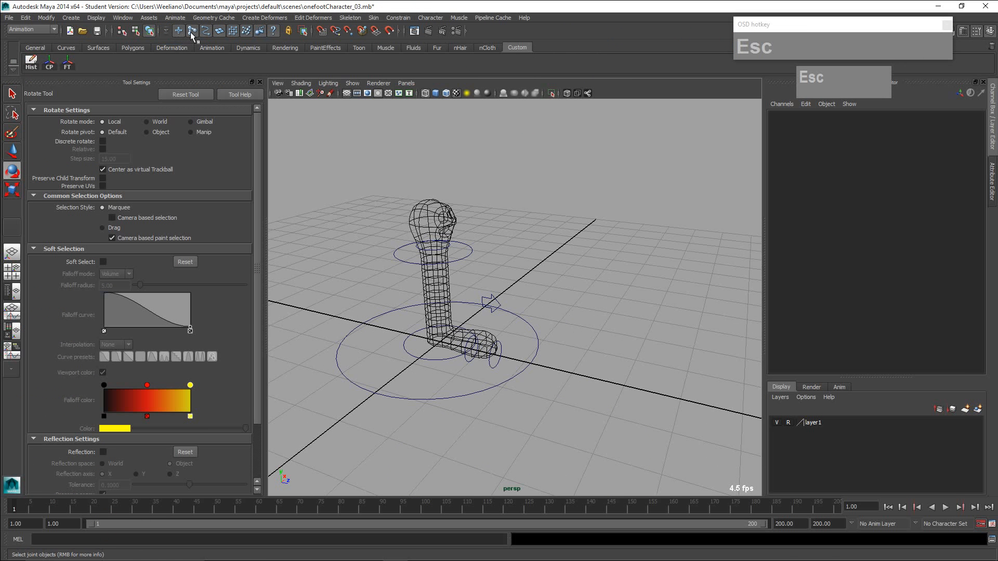
Step: Turn off selection for all object types and re-enable it for curves only
left_click(164, 30)
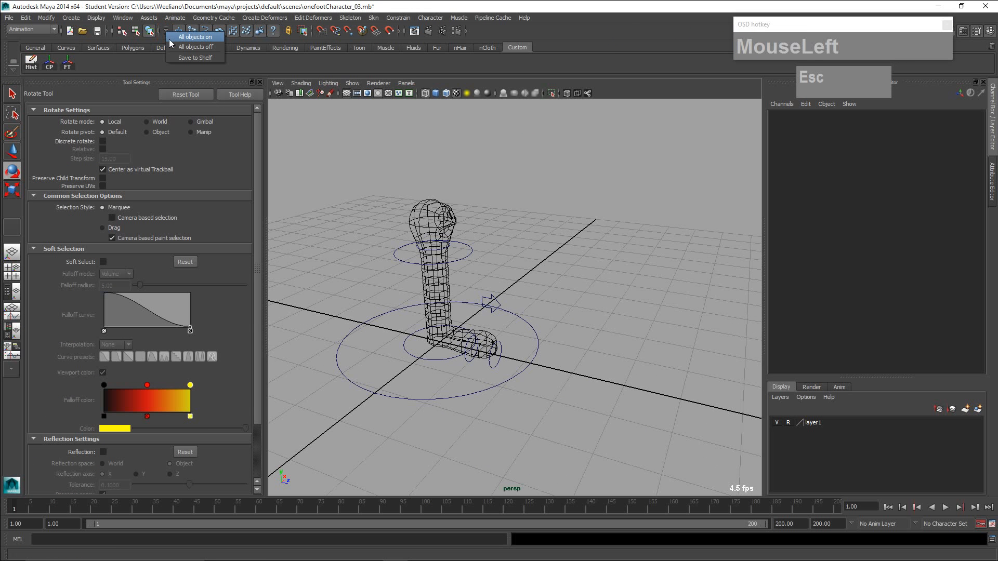
left_click(191, 47)
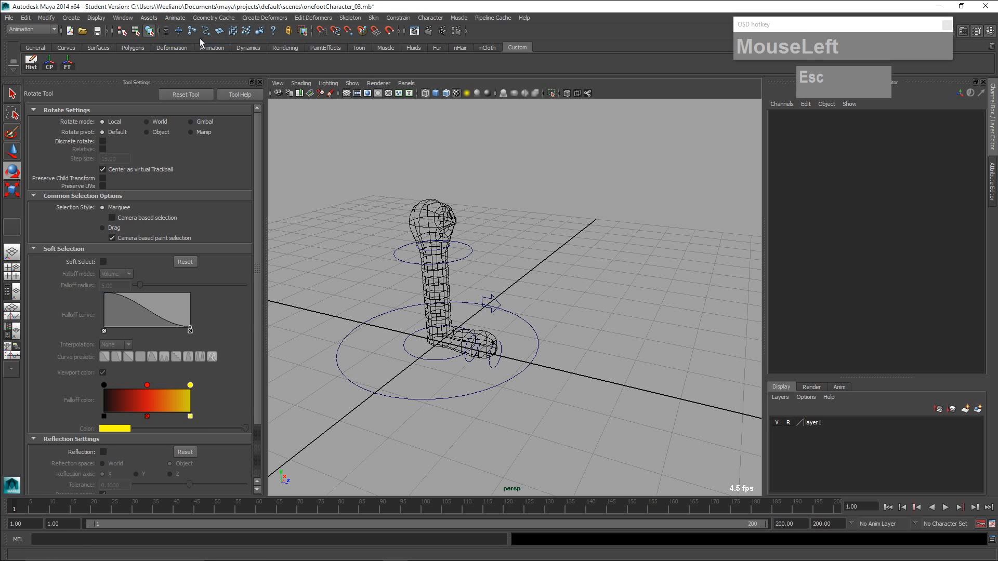
left_click(205, 30)
Step: Test selecting the head control, the arrow control and Main_Ctrl with the curve-only mask, and clear the selection
left_click(468, 255)
left_click(546, 250)
left_click(489, 309)
left_click(563, 288)
scroll(526, 284, "up", 3)
middle_click_drag(526, 284, 508, 296, "alt")
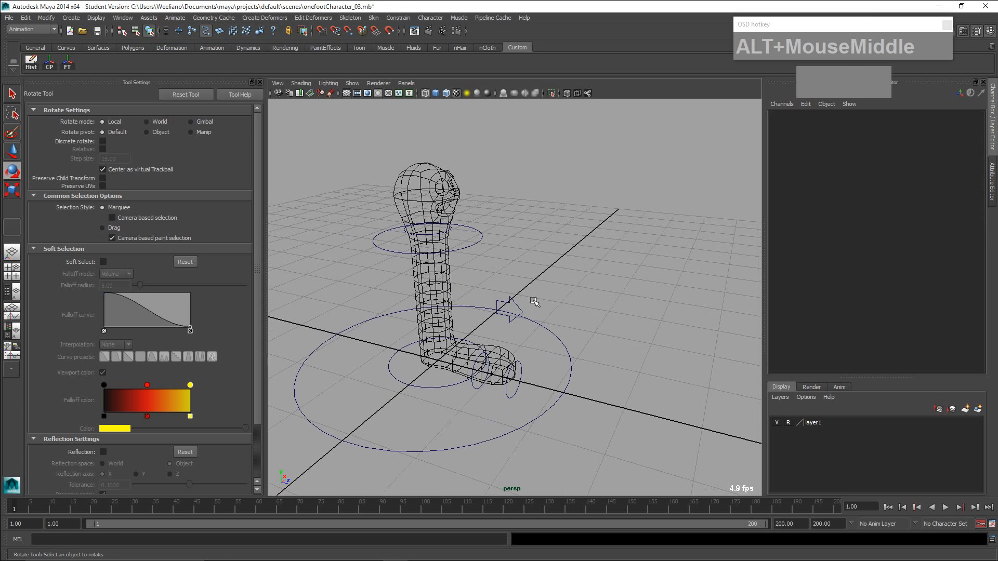
left_click(510, 303)
left_click(571, 367)
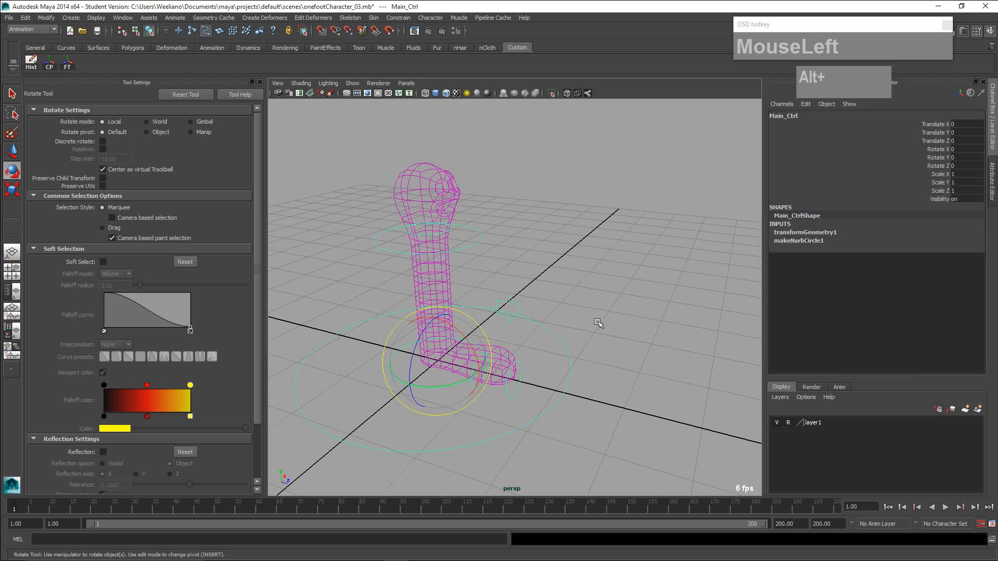
left_click(597, 319)
scroll(576, 298, "down", 3)
scroll(576, 298, "up", 2)
scroll(577, 306, "down", 2)
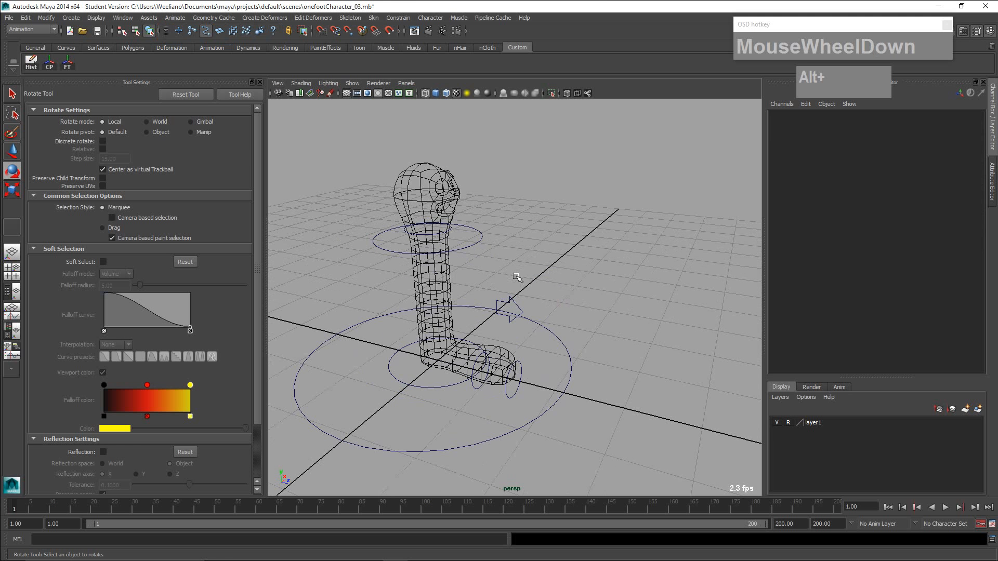
Step: Select all of the rig's control curves and create a new display layer containing them
left_click(326, 175)
left_click_drag(516, 383, 578, 426)
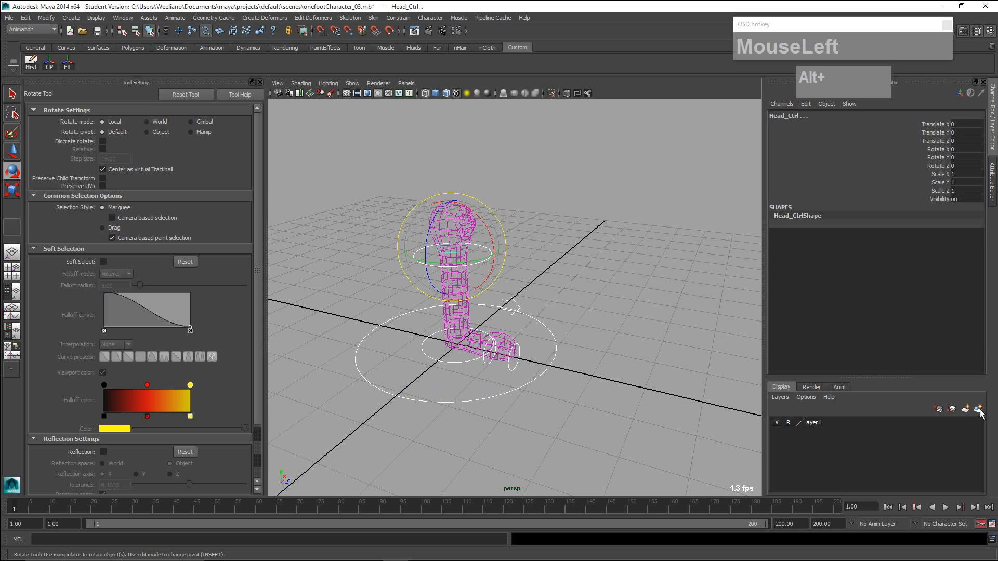
key("ctrl+1")
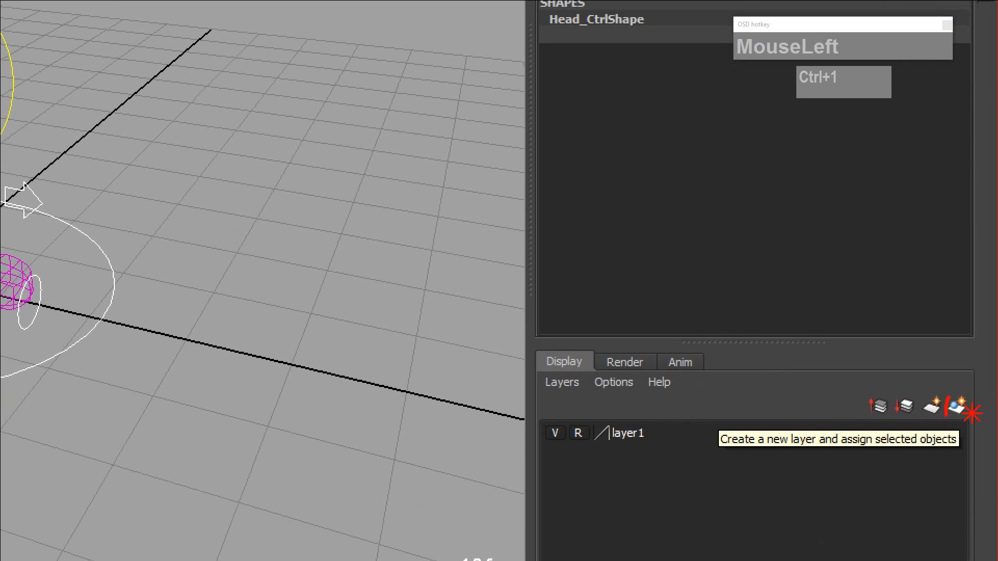
key("Escape")
left_click(957, 406)
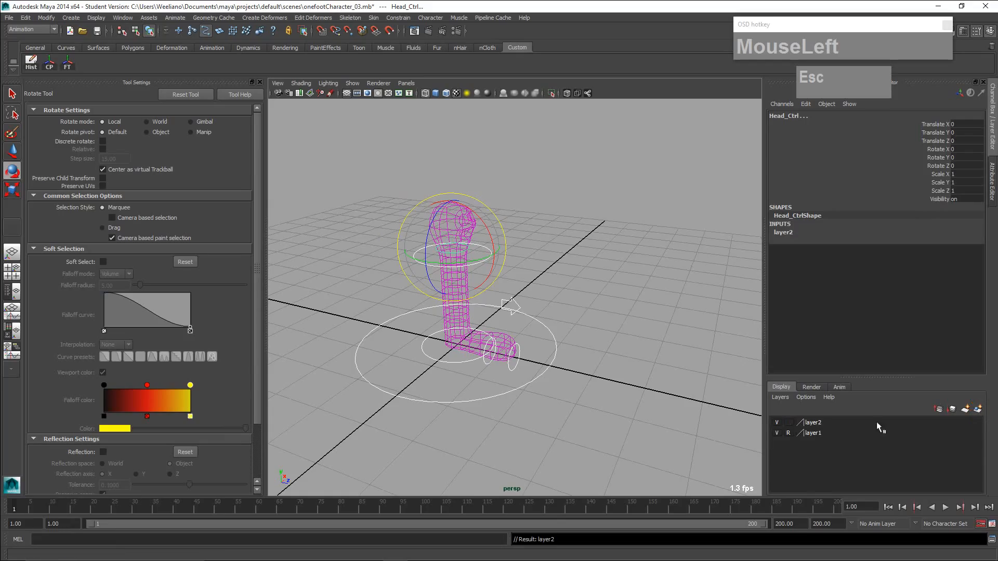
Step: Rename layer2 as Controllers, set its color to yellow, save the layer and deselect the curves
double_click(829, 423)
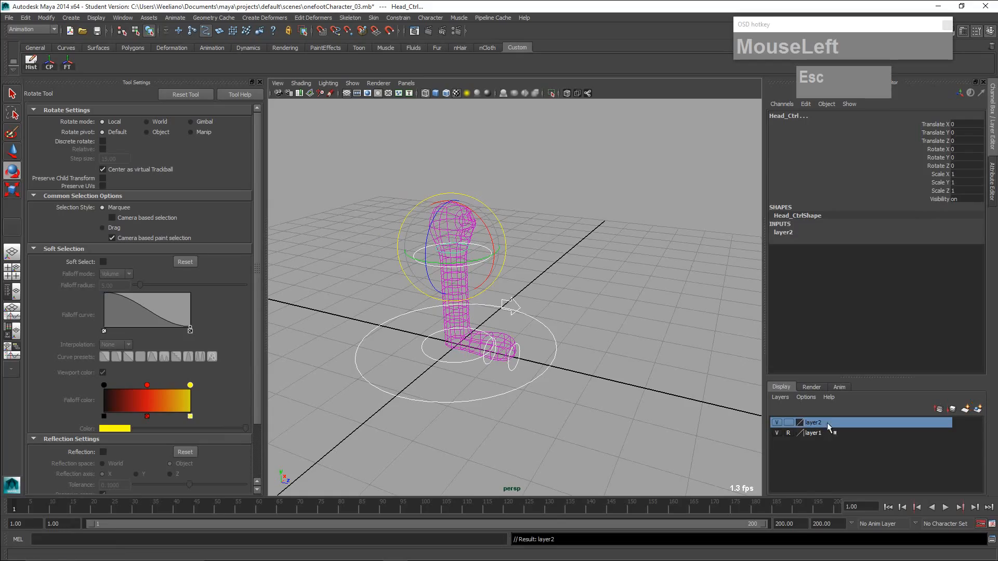
left_click_drag(399, 206, 327, 202)
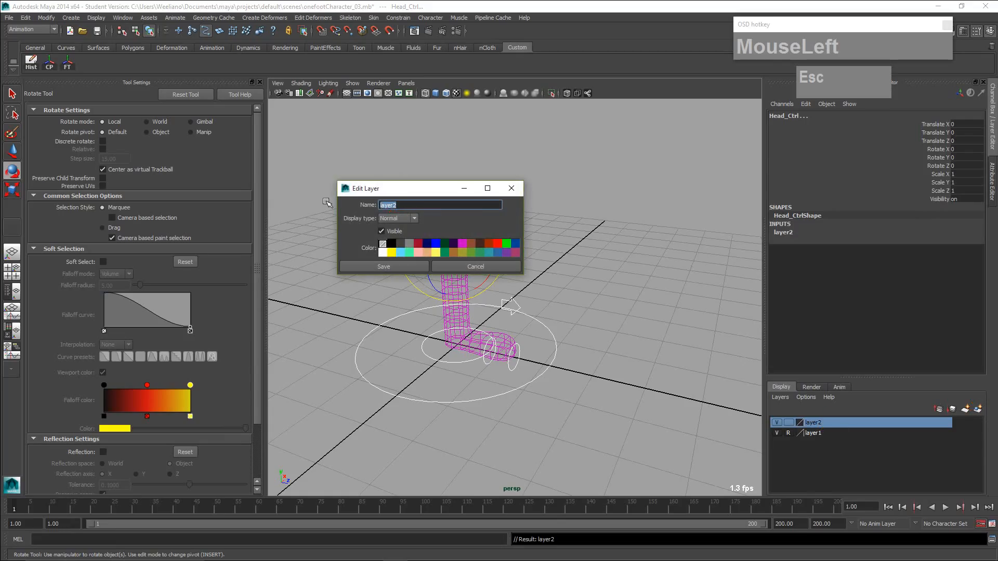
type("Controllers")
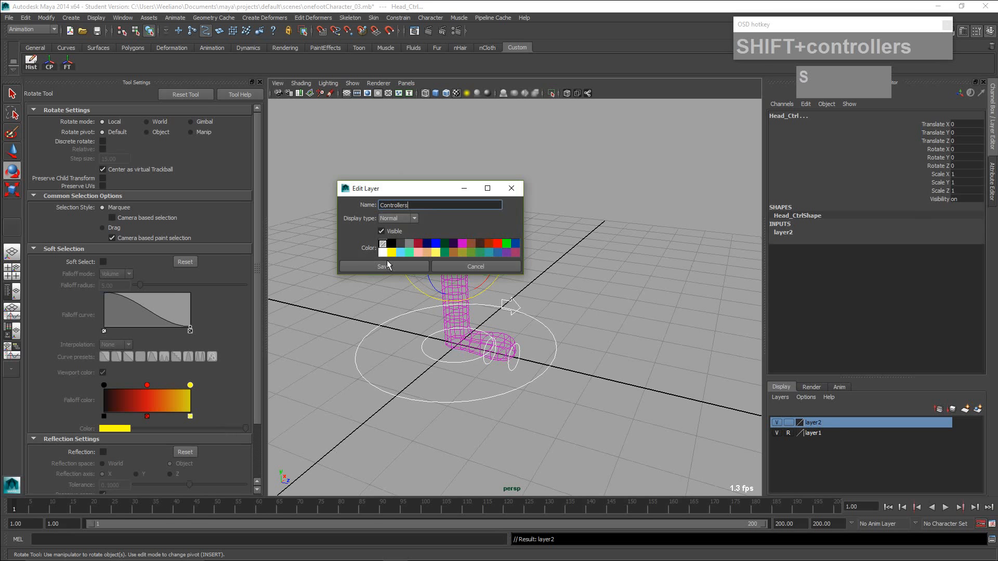
left_click(392, 252)
left_click(393, 266)
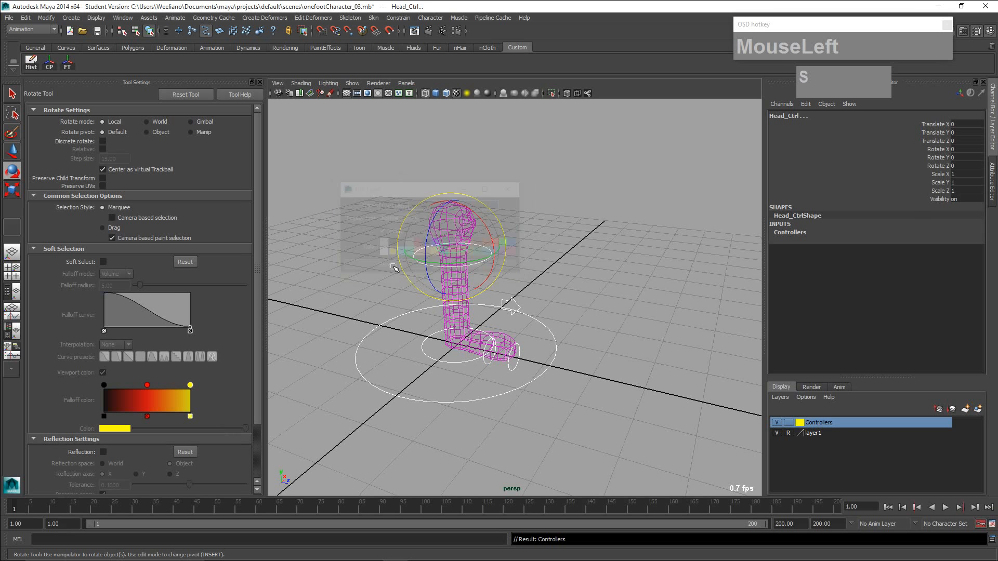
left_click(573, 295)
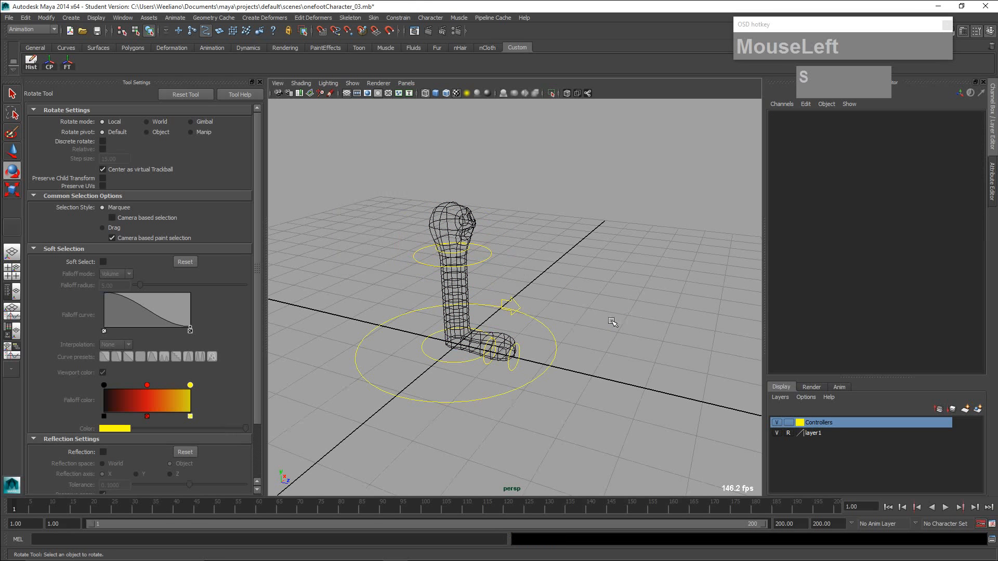
Step: Test selecting the yellow arrow, head and Main_Ctrl controls around the character, and clear the selection
left_click_drag(610, 322, 630, 314, "alt")
middle_click_drag(630, 314, 618, 314, "alt")
left_click(523, 300)
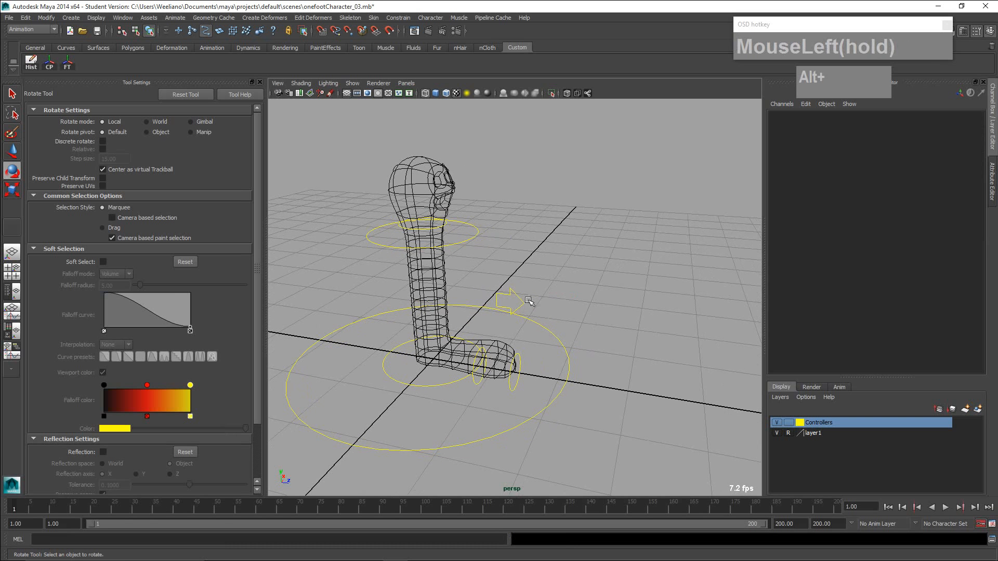
left_click(576, 329)
left_click(521, 305)
left_click(477, 201)
left_click(498, 219)
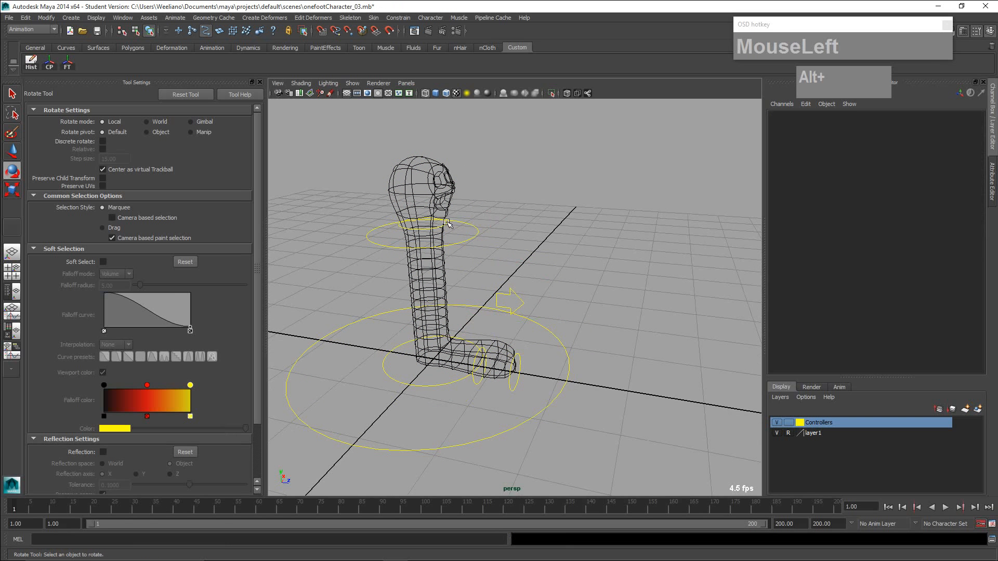
left_click(444, 223)
left_click(500, 225)
left_click(478, 232)
left_click(531, 242)
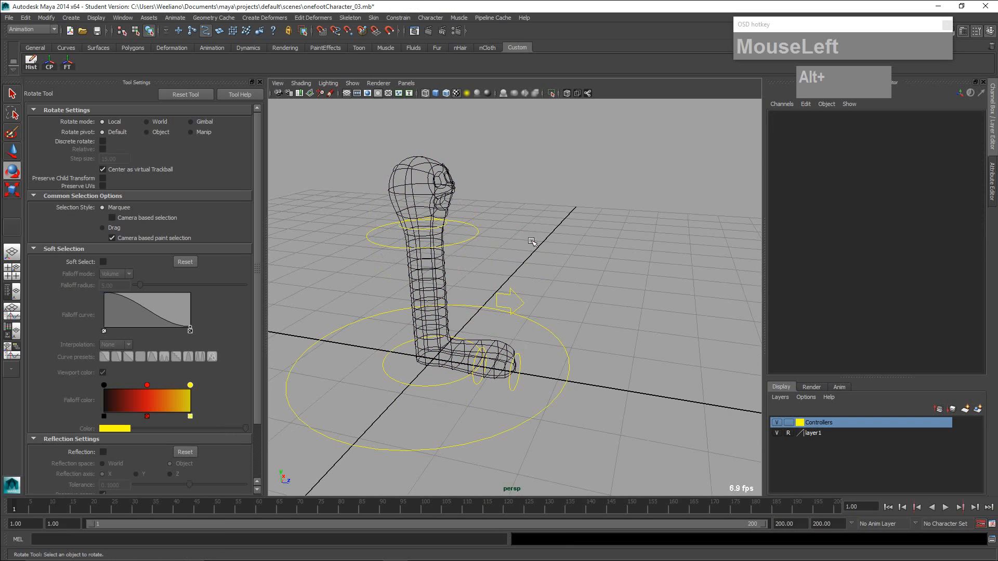
left_click(520, 303)
left_click(591, 342)
left_click(407, 317)
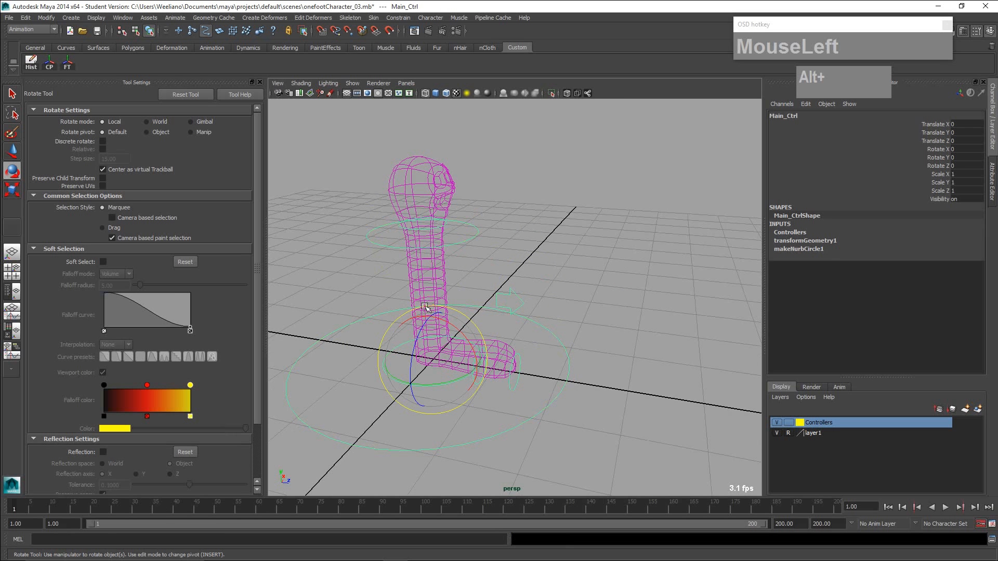
left_click(623, 262)
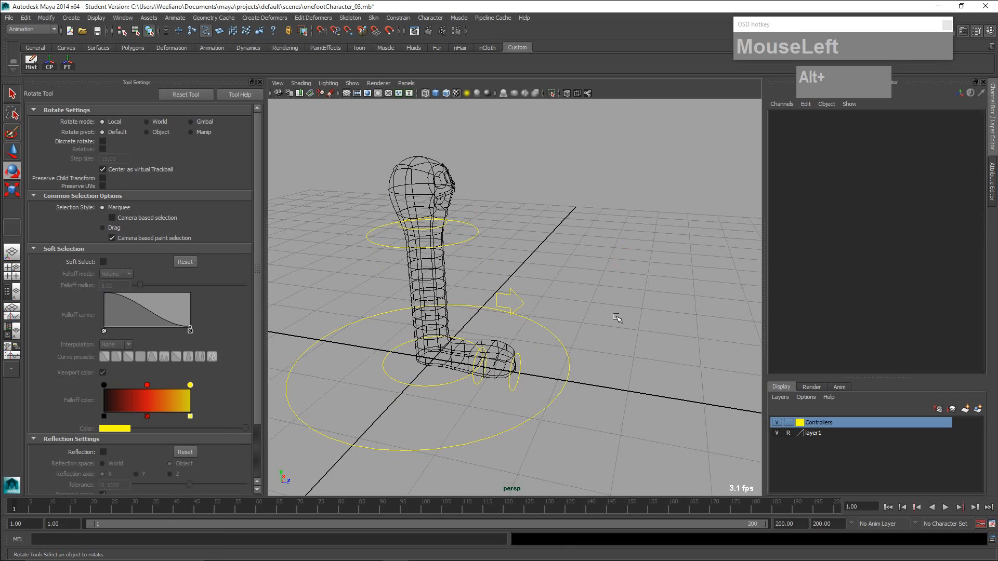
left_click_drag(802, 43, 648, 21)
left_click_drag(831, 77, 650, 66)
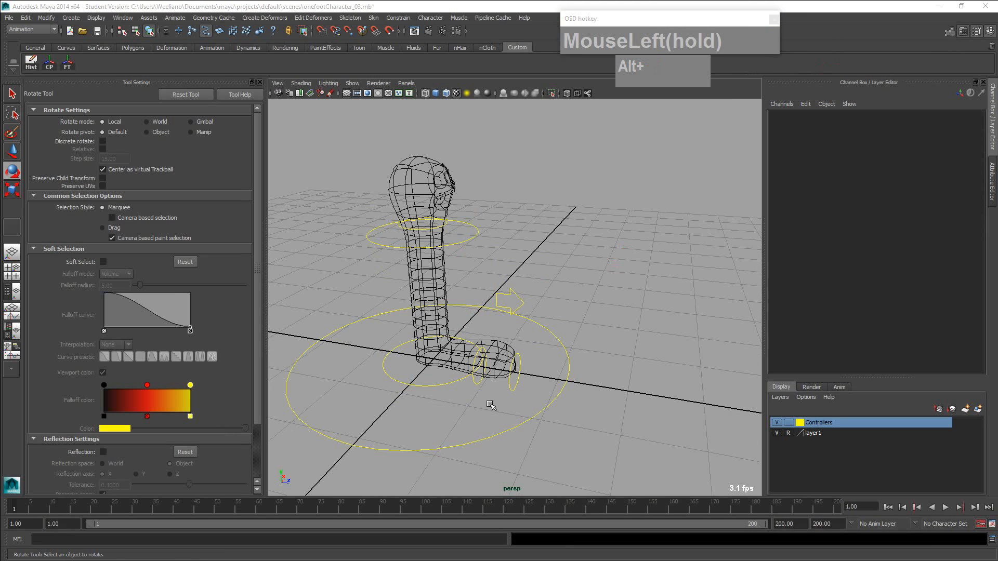
Step: Try out the ball and toe control curves on the foot, switch to the Select tool, and select Toe_Ctrl
left_click(508, 389)
left_click(438, 406)
left_click(472, 386)
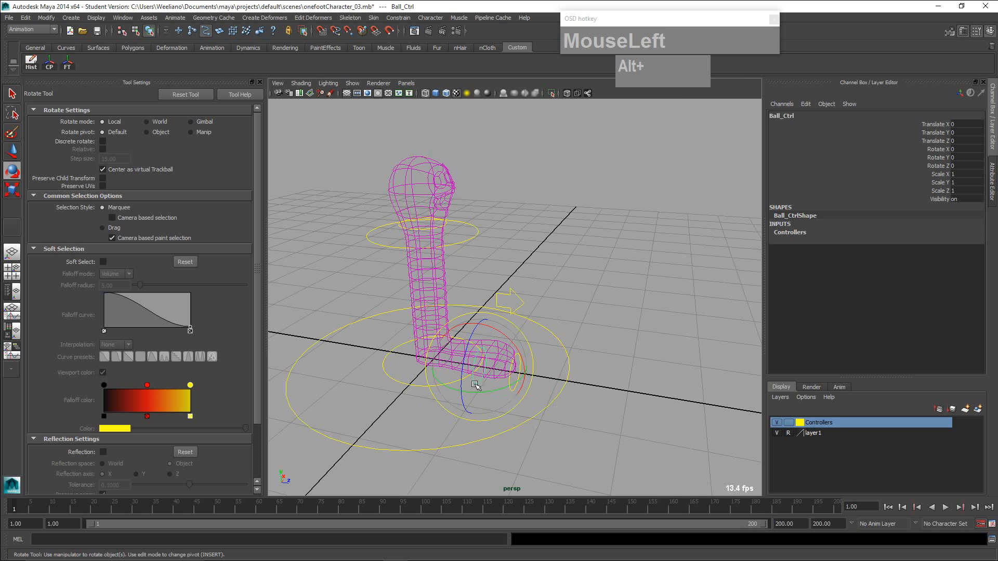
left_click(484, 372)
left_click(477, 384)
key("q")
left_click(513, 391)
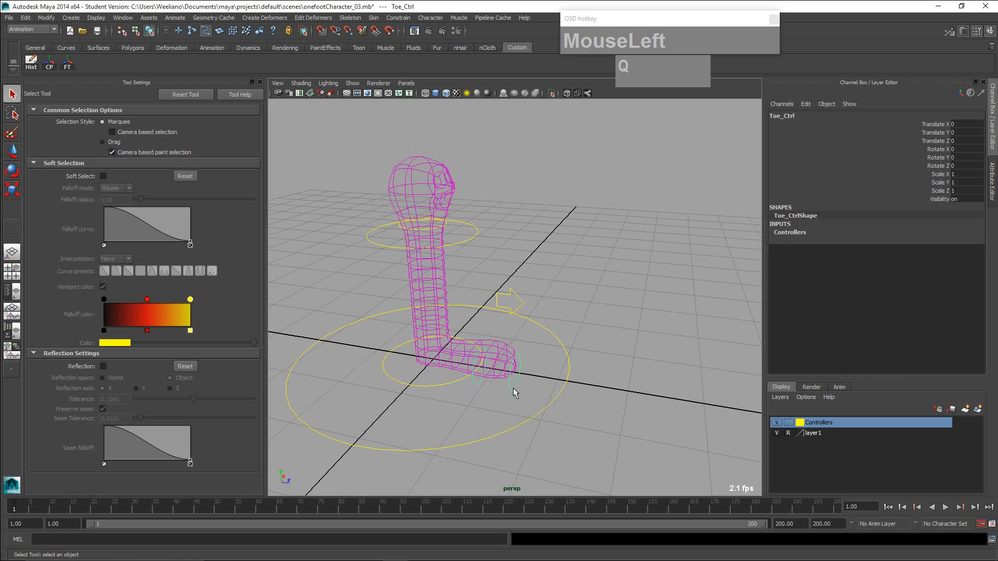
Step: Examine the toe and ball controls up close, reselecting Toe_Ctrl to check which curves highlight with it
scroll(515, 392, "up", 2)
middle_click_drag(530, 401, 541, 312, "alt")
scroll(539, 351, "up", 2)
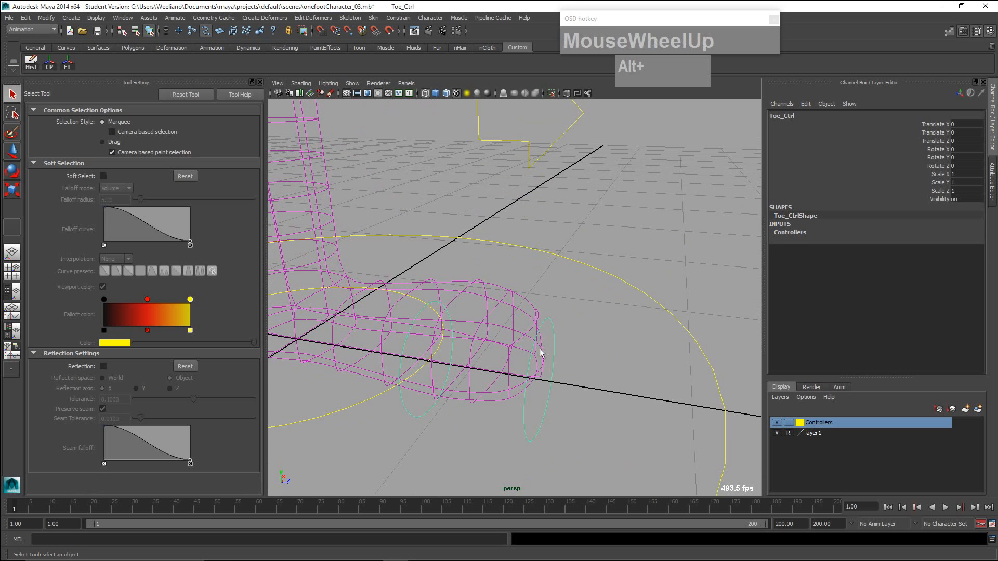
middle_click_drag(539, 352, 558, 349, "alt")
left_click(553, 387)
left_click(559, 410)
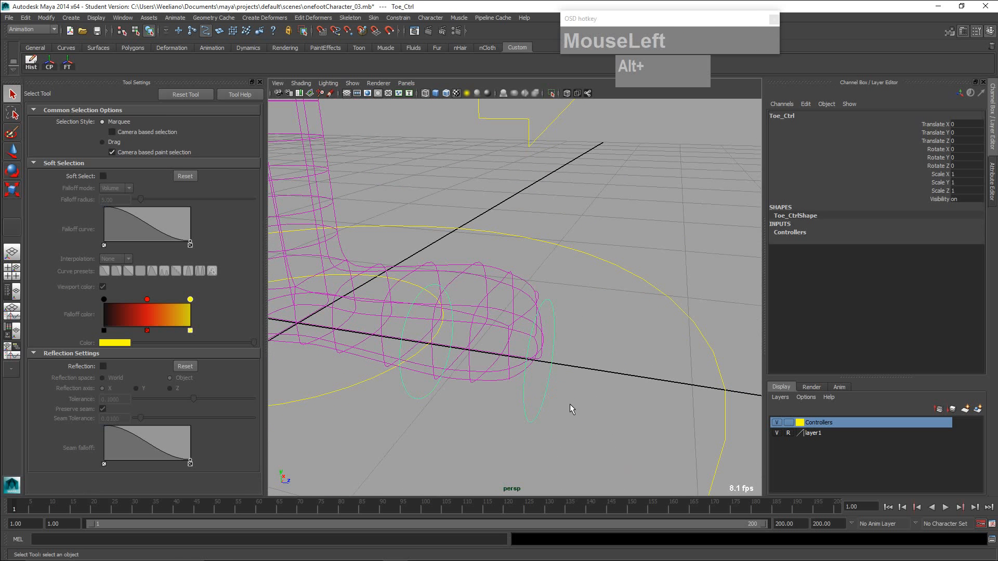
left_click(427, 431)
scroll(534, 416, "down", 2)
scroll(534, 416, "up", 2)
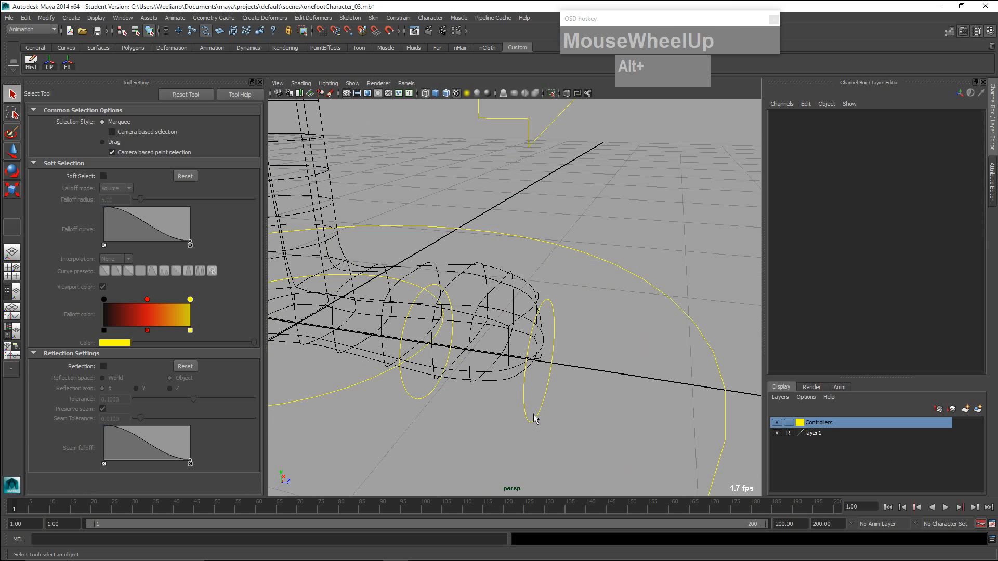
left_click(534, 420)
scroll(506, 407, "down", 2)
left_click(531, 390)
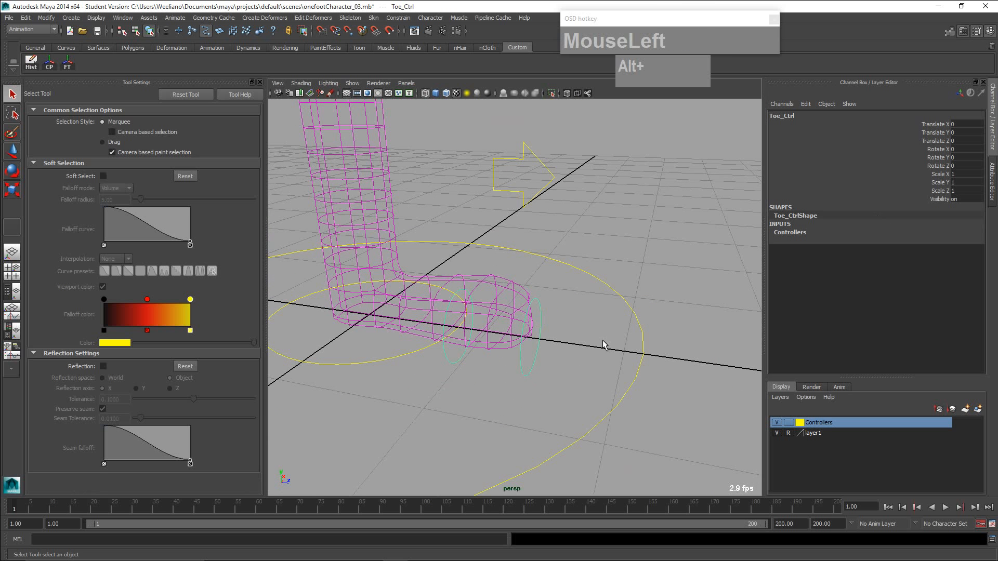
left_click(589, 368)
Step: Select Ball_Ctrl and review its Translate, Rotate and Scale channels to decide which should be locked
left_click(458, 364)
key("ctrl+1")
left_click(912, 160)
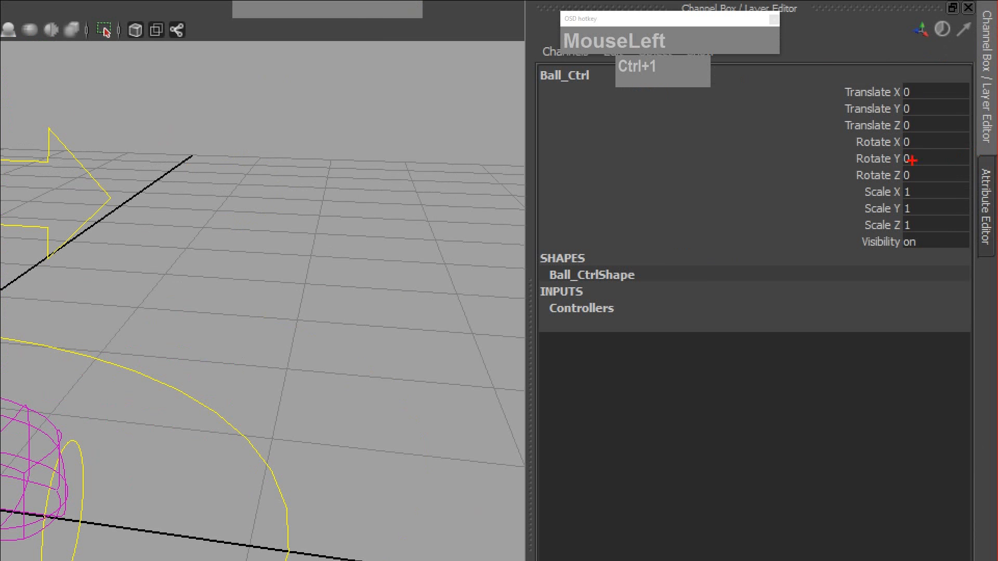
mouse_move(874, 104)
left_mouse_down()
mouse_move(959, 133)
mouse_move(925, 99)
left_mouse_up()
mouse_move(908, 191)
left_mouse_down()
mouse_move(933, 193)
mouse_move(924, 190)
mouse_move(937, 175)
left_mouse_up()
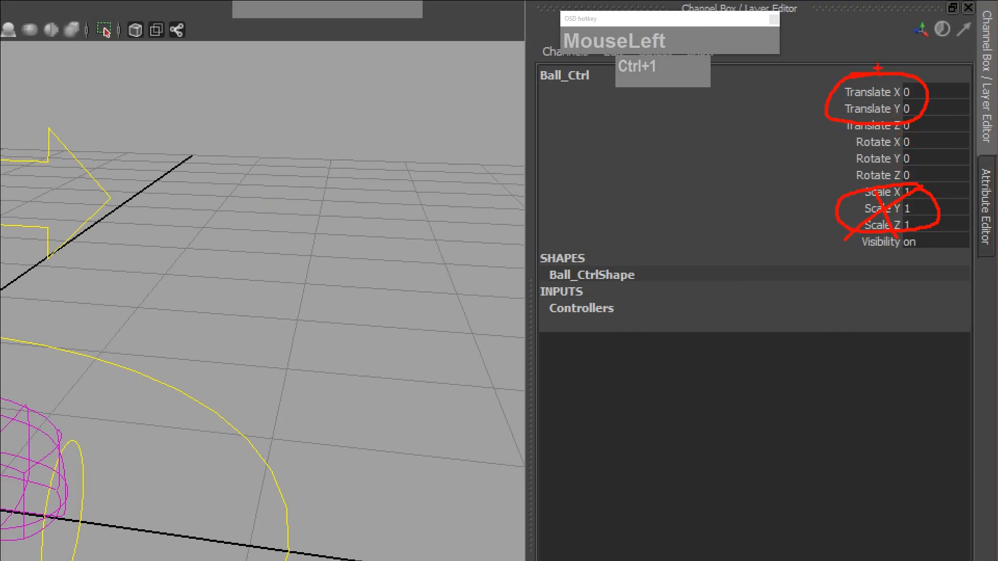
left_click_drag(877, 68, 843, 114)
left_click_drag(851, 79, 878, 112)
key("Escape")
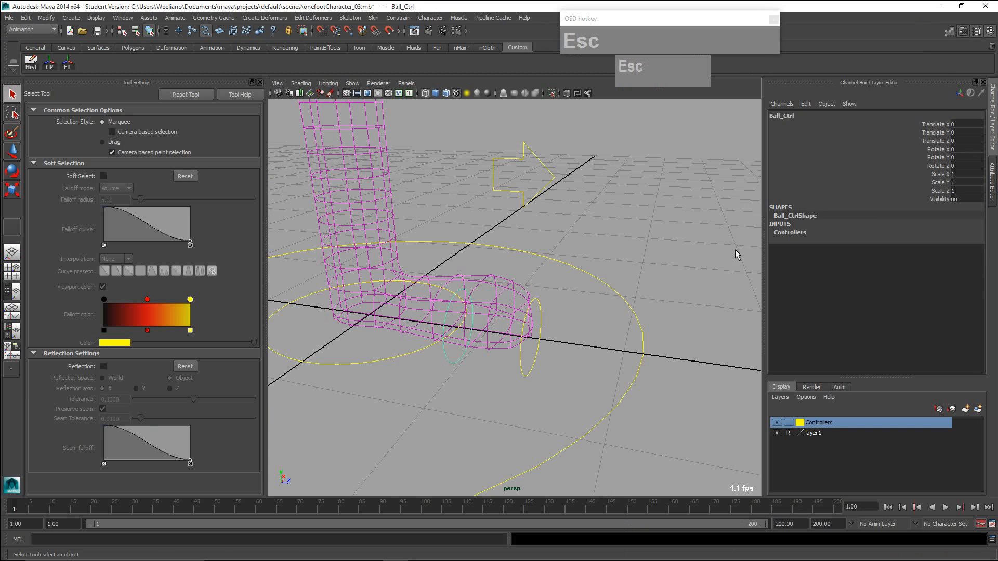
Step: Reselect Ball_Ctrl and lock its Translate X, Y and Z channels
left_click(741, 229)
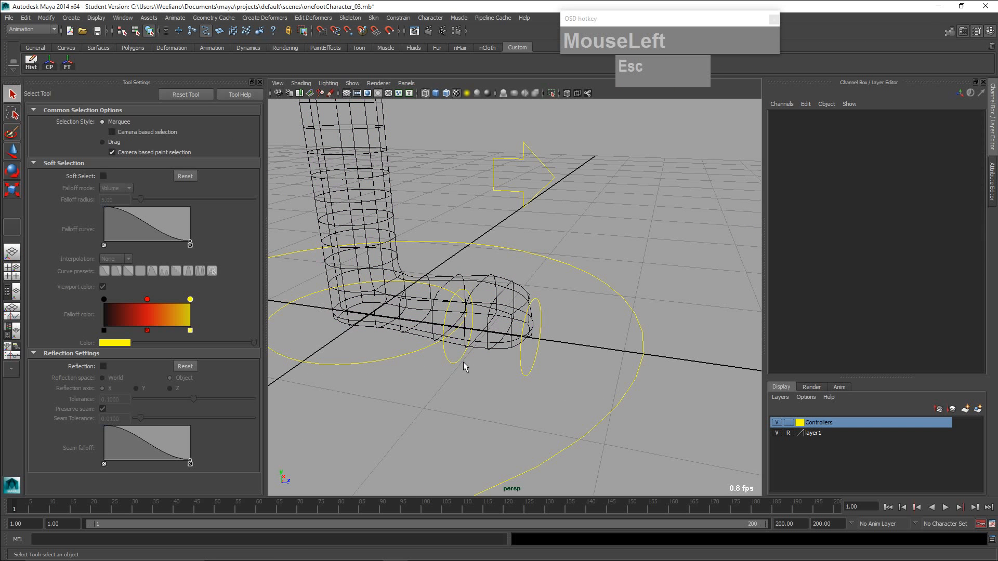
left_click(463, 362)
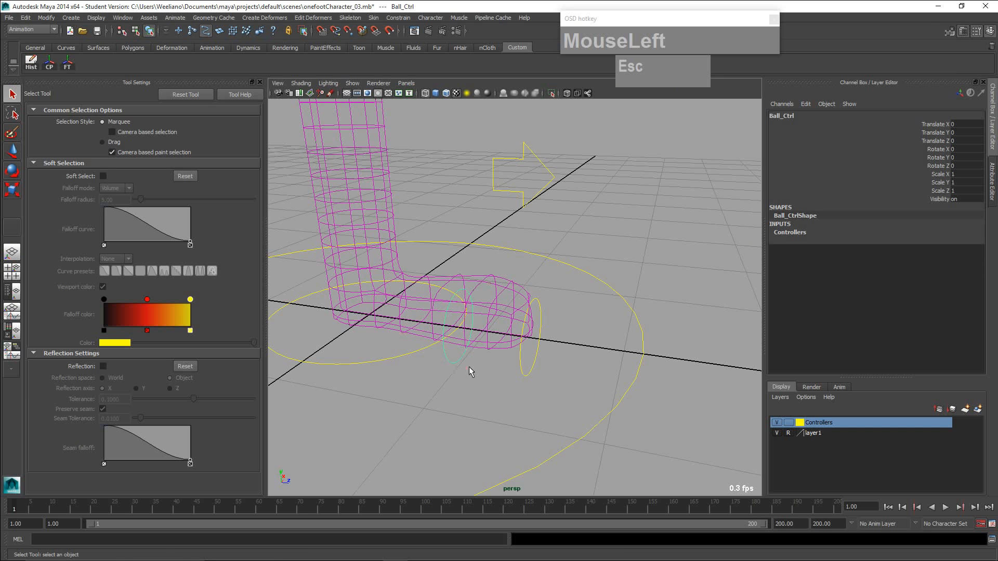
left_click(935, 125)
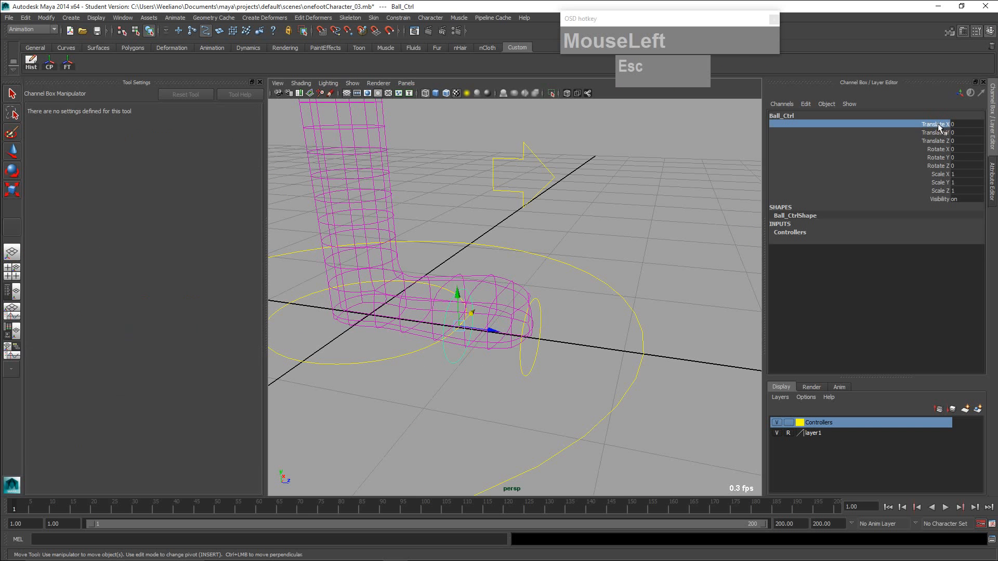
left_click(938, 142, "shift")
right_click(938, 144)
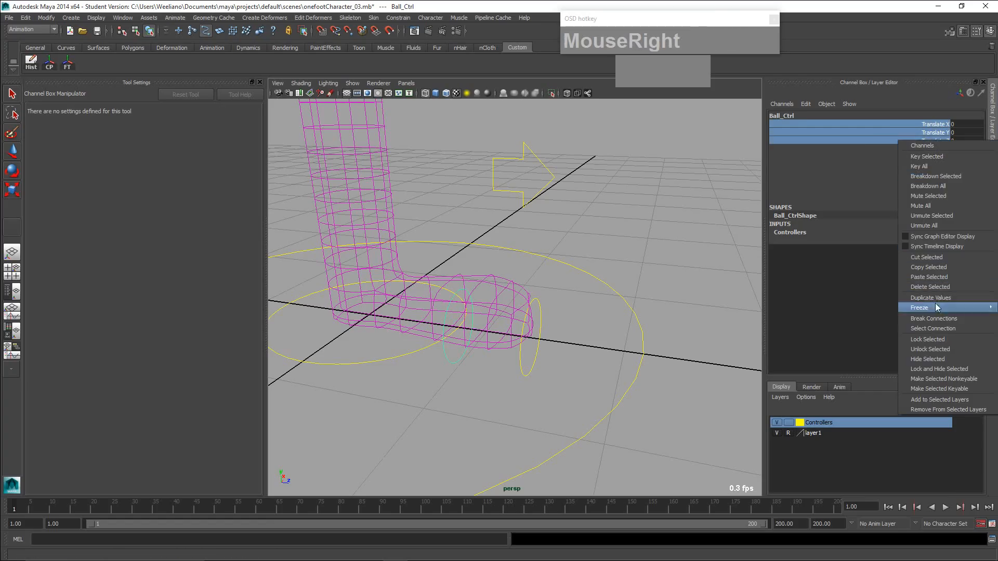
left_click(928, 338)
Step: Lock the Scale X, Y, Z and Visibility channels of Ball_Ctrl, and deselect it
left_click(925, 175)
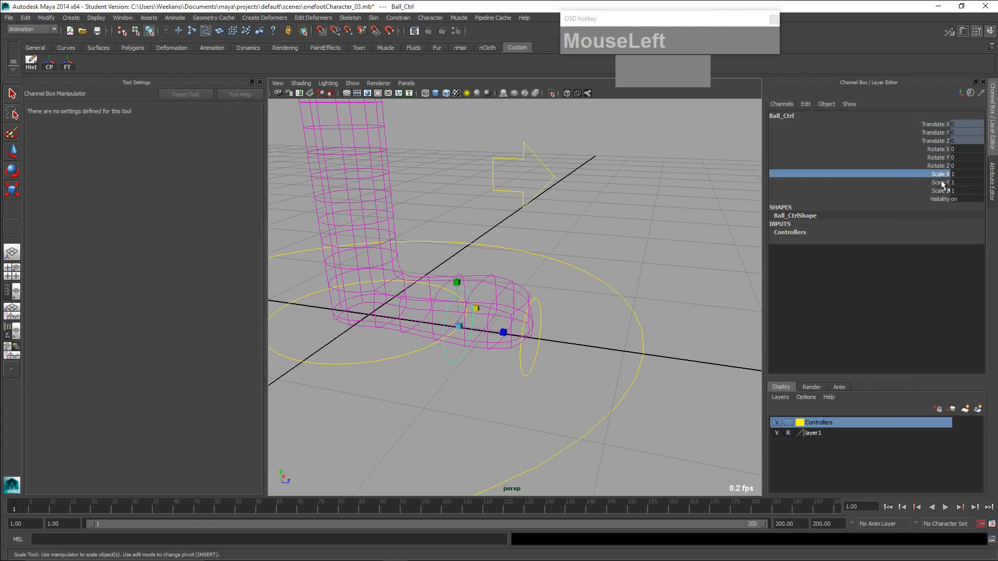
left_click(941, 199, "shift")
right_click(940, 199, "shift")
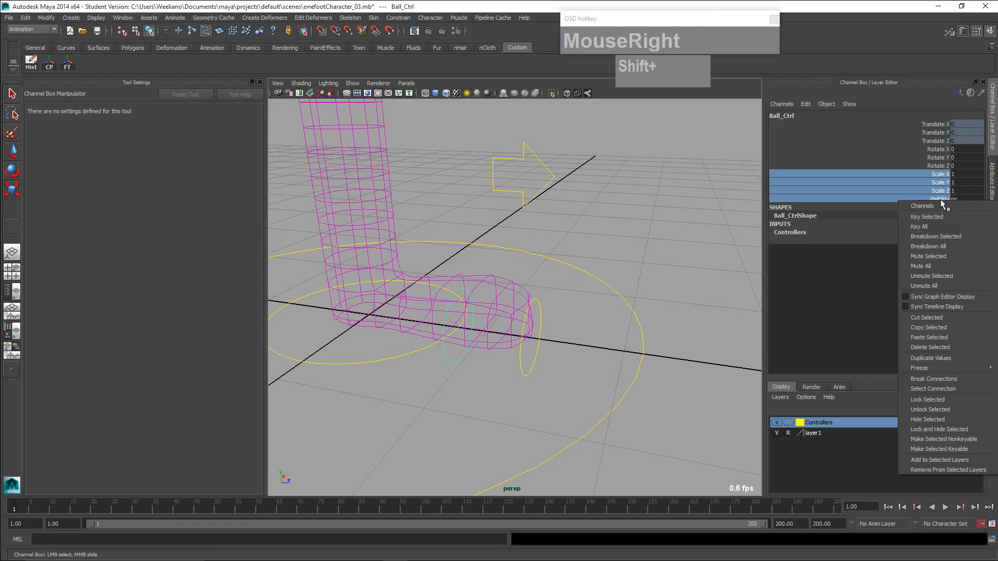
left_click(942, 400)
left_click(555, 260)
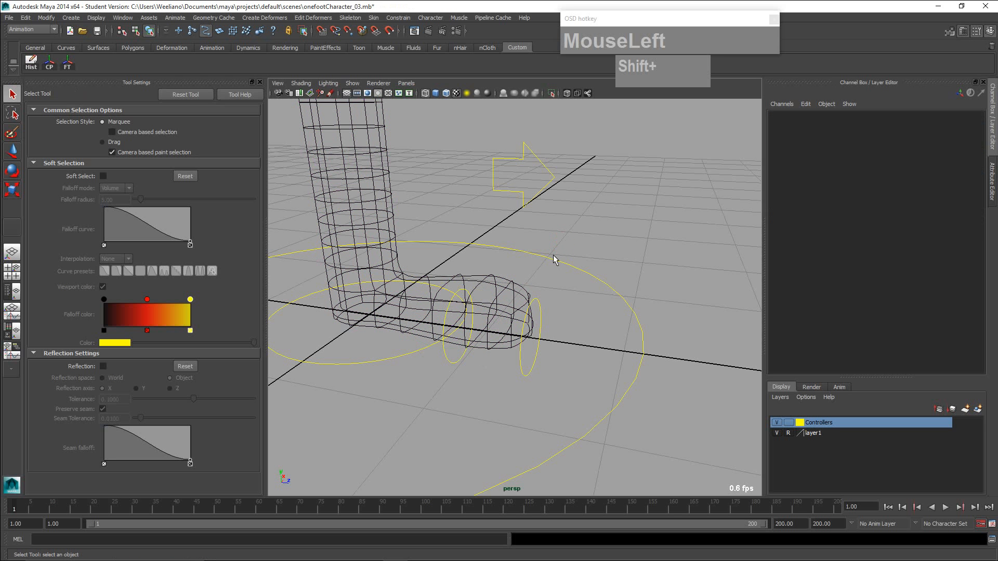
Step: Select Ball_Ctrl, try rotating it about its X axis, and undo the rotation
left_click(455, 292)
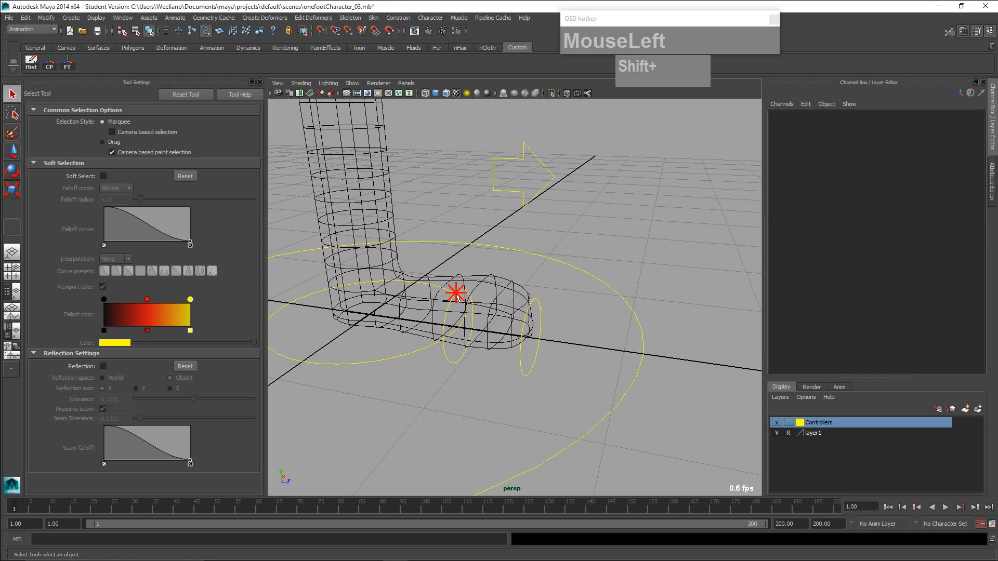
left_click(464, 342)
left_click(457, 364)
key("e")
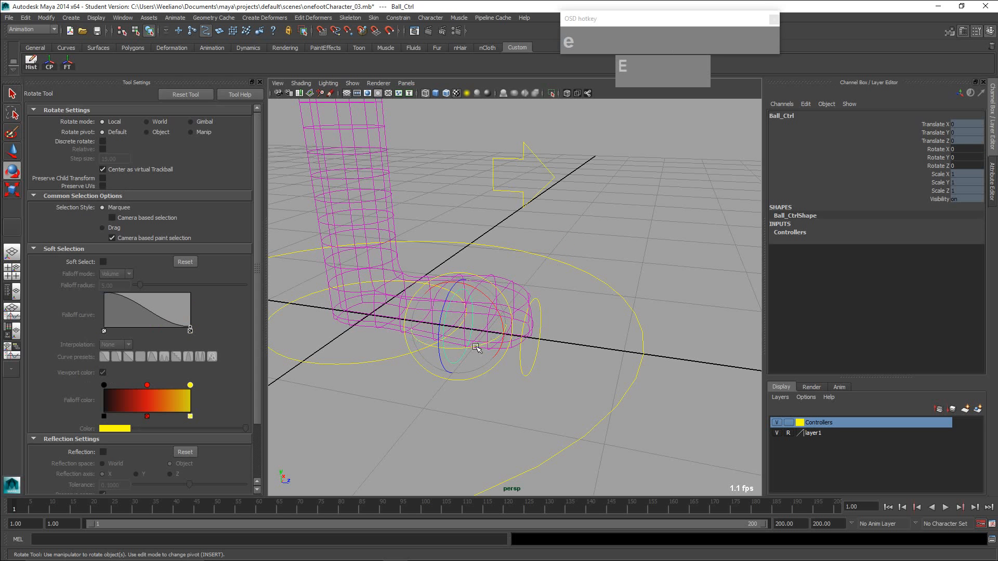
mouse_move(496, 310)
left_mouse_down()
mouse_move(485, 291)
mouse_move(496, 340)
mouse_move(488, 318)
mouse_move(499, 318)
left_mouse_up()
key("z")
Step: Lock the Rotate Y and Rotate Z channels of Ball_Ctrl, and deselect it
left_click(940, 157)
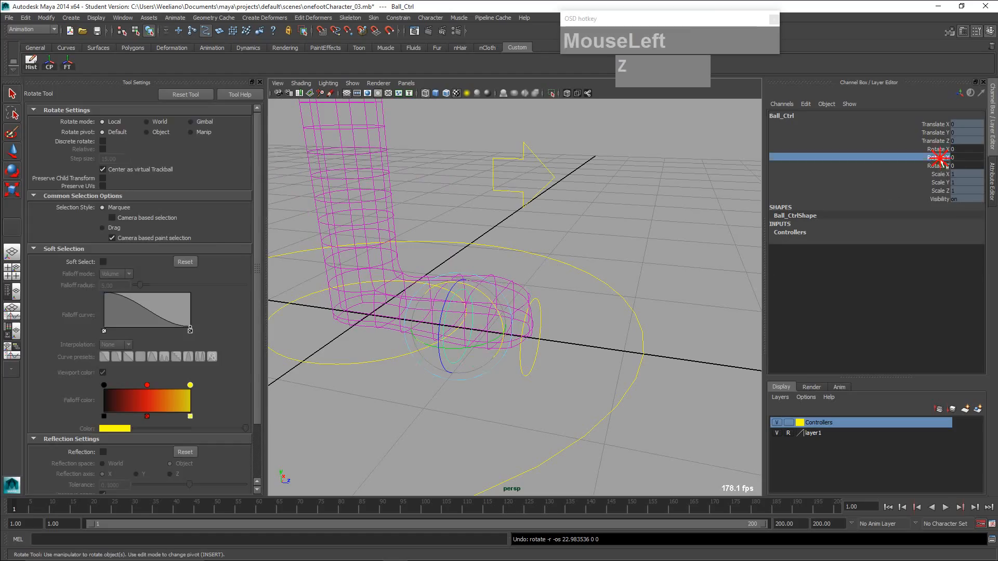
left_click(944, 166, "shift")
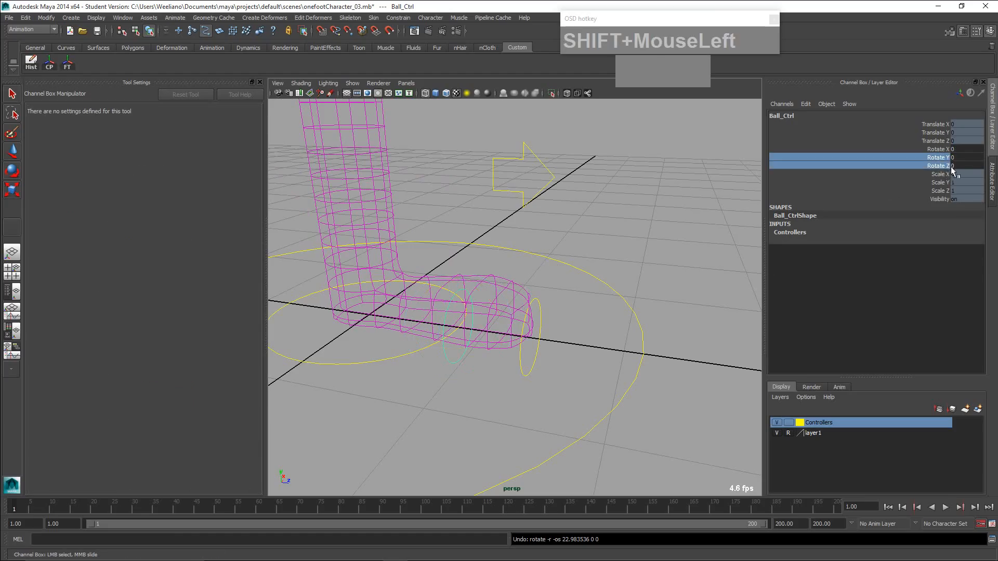
right_click(942, 171)
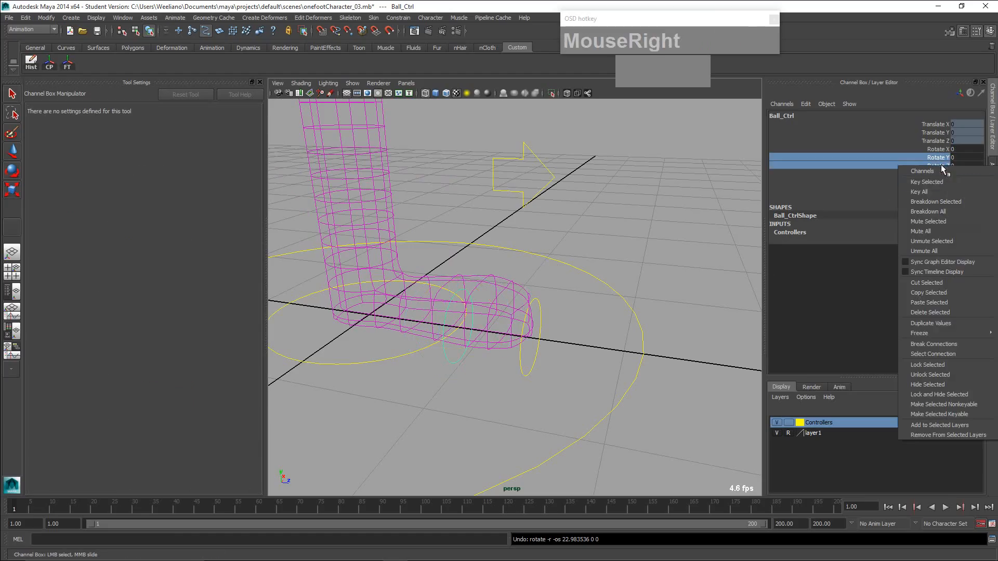
left_click(938, 365)
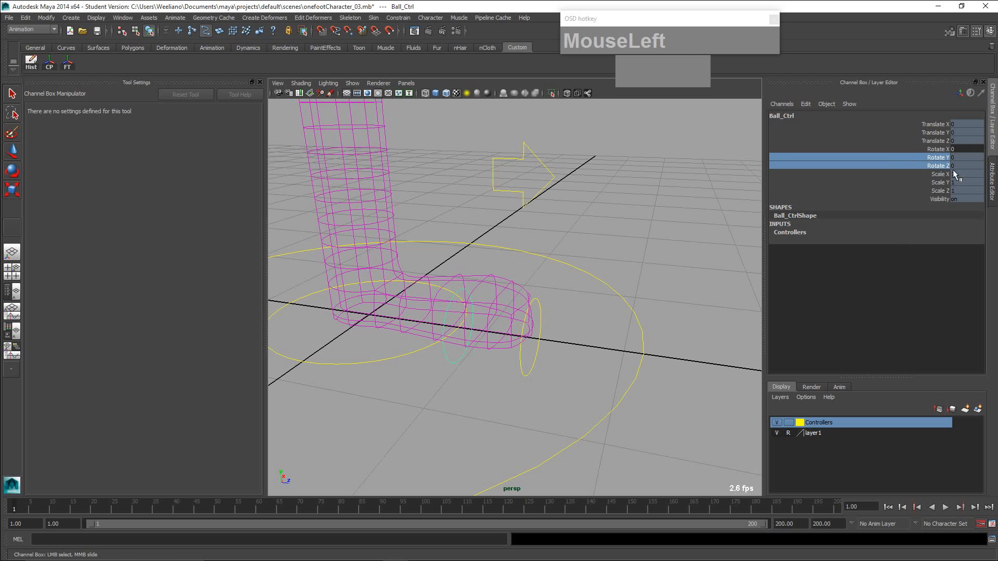
key("e")
left_click(572, 317)
Step: Select Toe_Ctrl and lock all its Translate and Scale channels, Rotate Y, Rotate Z and Visibility, leaving Rotate X free; deselect it
left_click(541, 322)
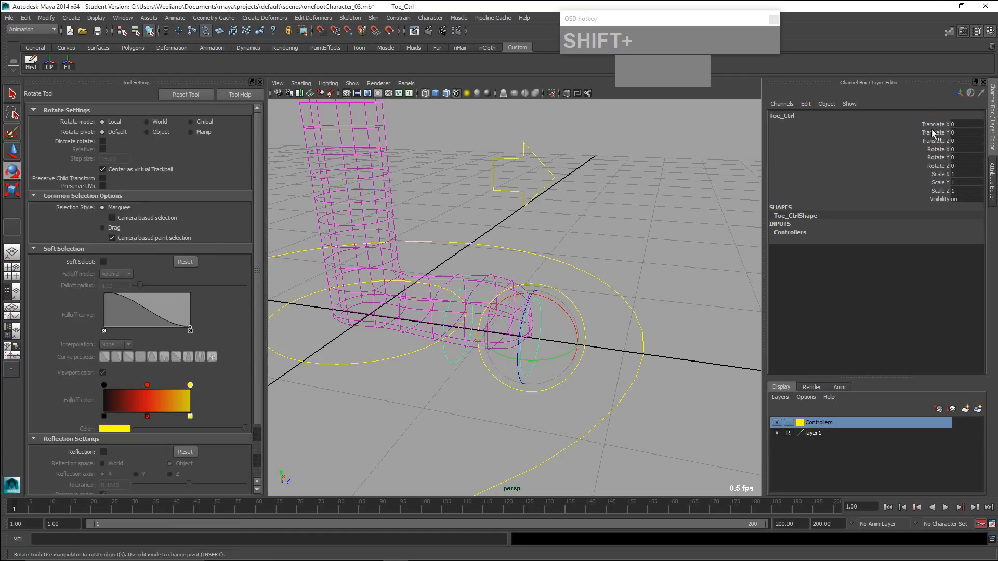
left_click_drag(938, 125, 935, 166)
left_click(936, 149, "shift")
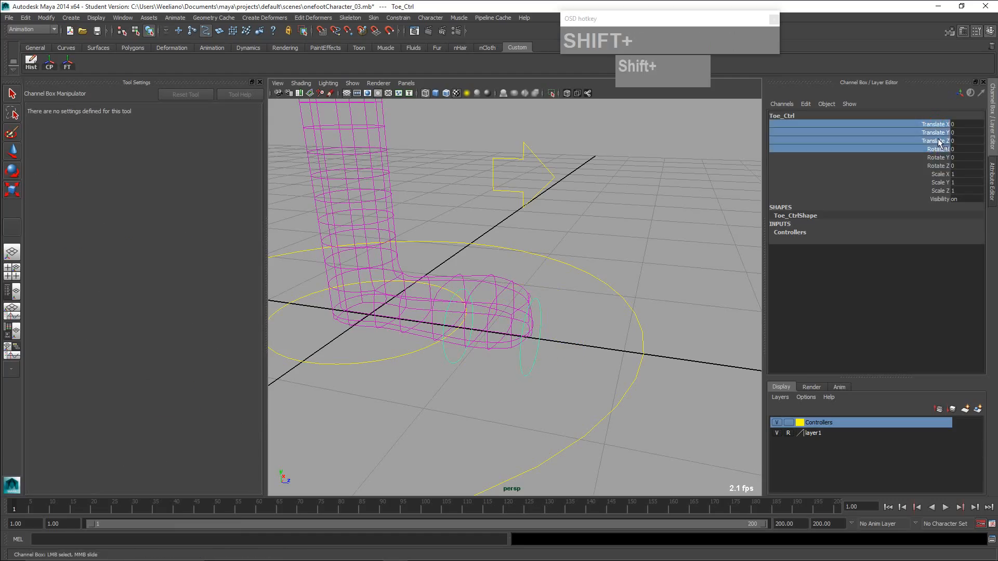
left_click(938, 140)
left_click(941, 125, "shift")
left_click(942, 159, "ctrl")
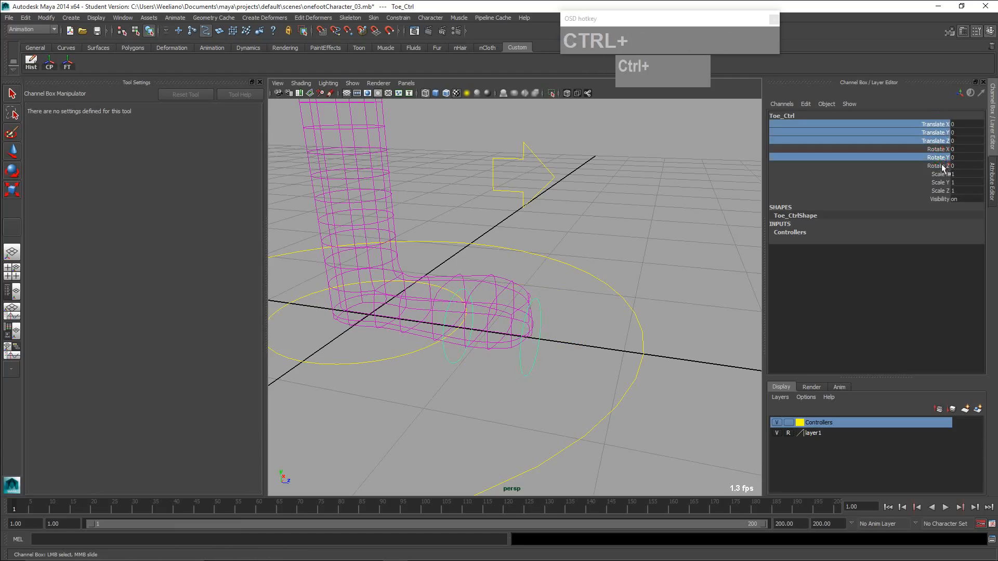
left_click(942, 165, "ctrl")
left_click(940, 174, "ctrl")
left_click(939, 184, "ctrl")
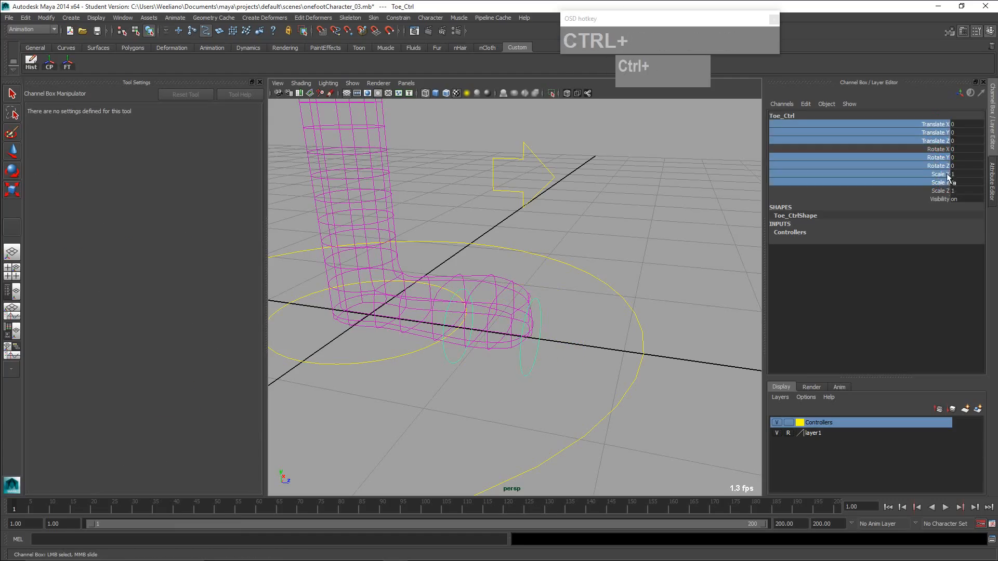
left_click(947, 191, "ctrl")
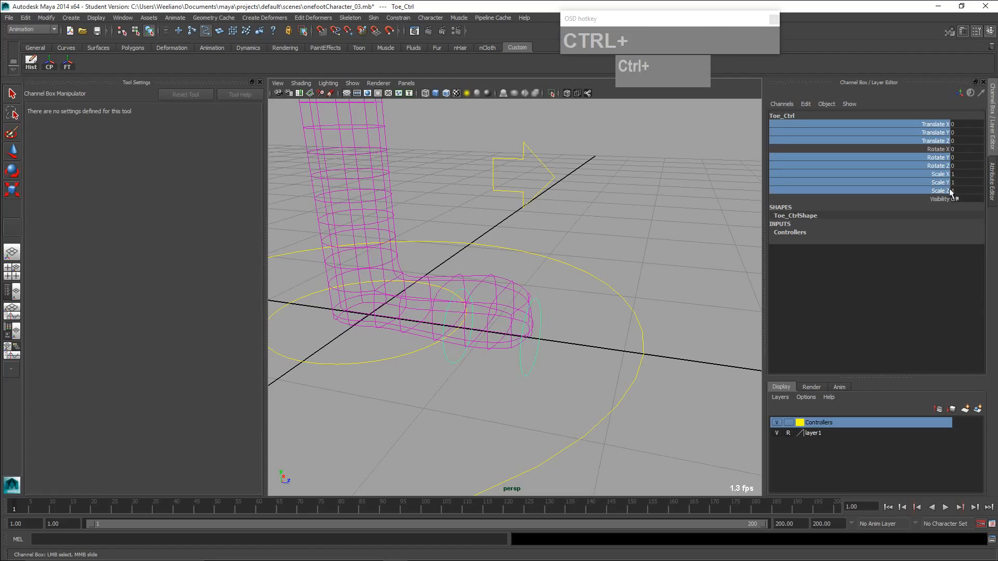
left_click(947, 199, "ctrl")
right_click_drag(947, 199, 931, 358)
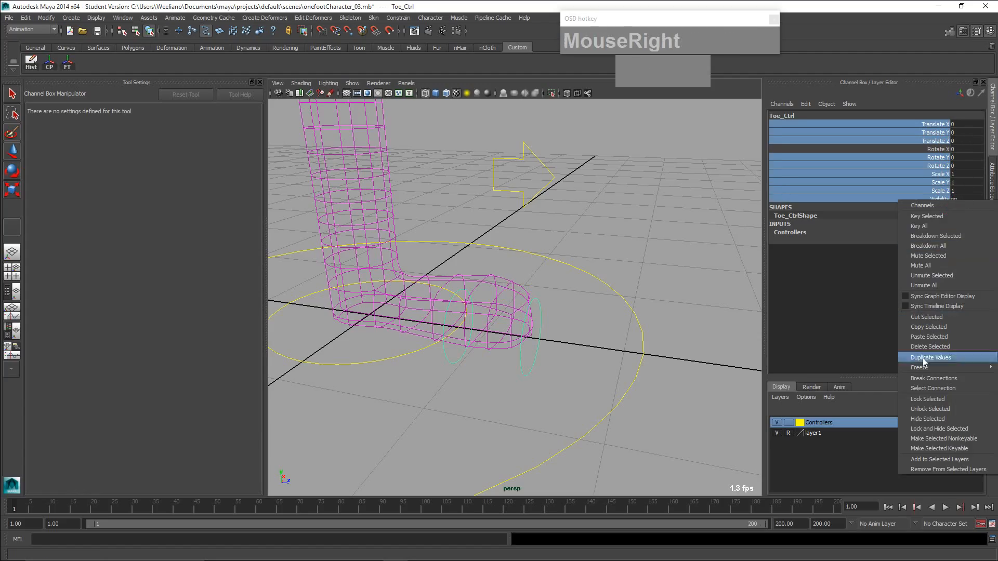
left_click(928, 401)
key("e")
left_click(584, 341)
Step: Reselect Toe_Ctrl, test its Move and Rotate manipulators, and undo the test rotation before deselecting it
left_click(535, 352)
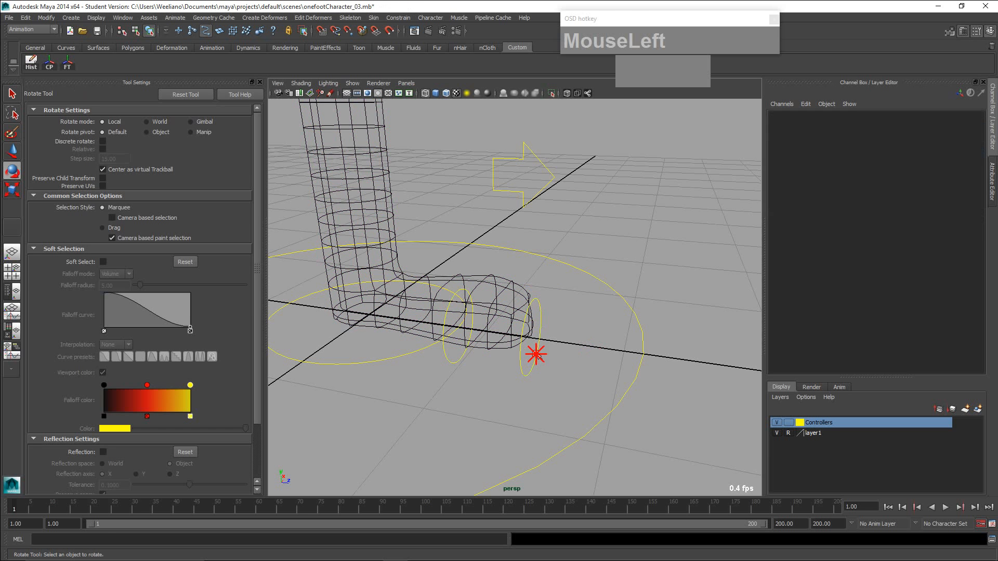
key("w")
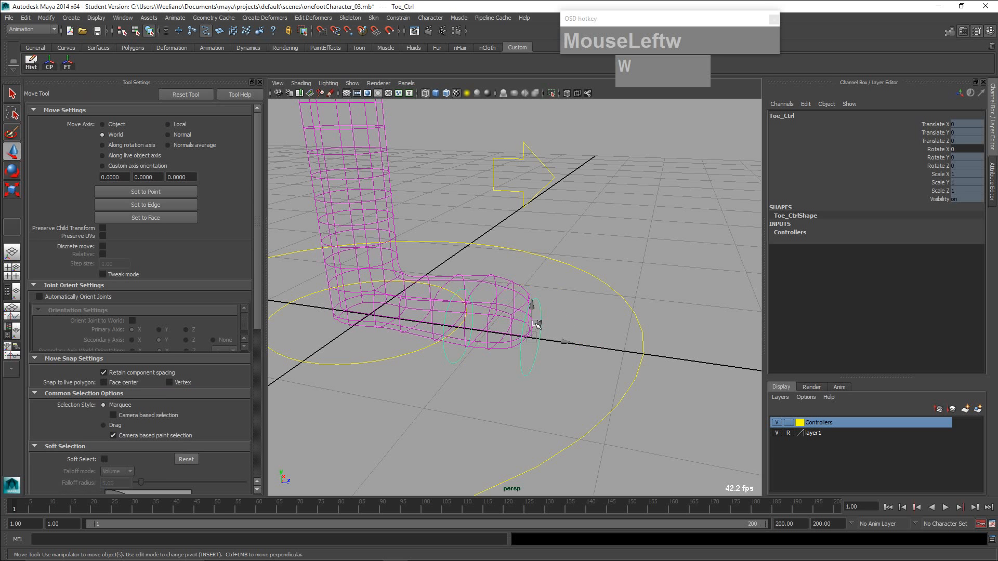
key("e")
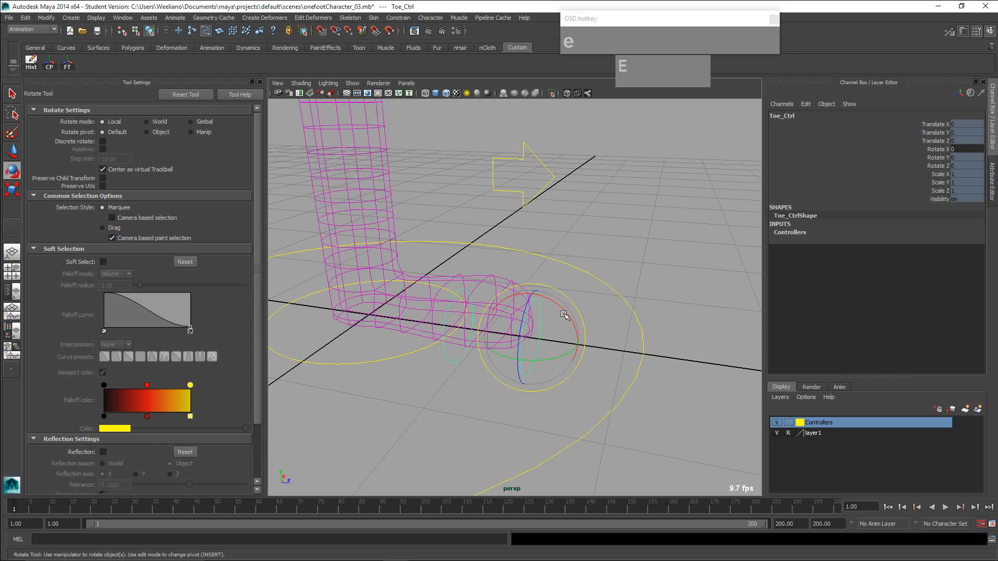
left_click_drag(566, 318, 525, 331)
key("z")
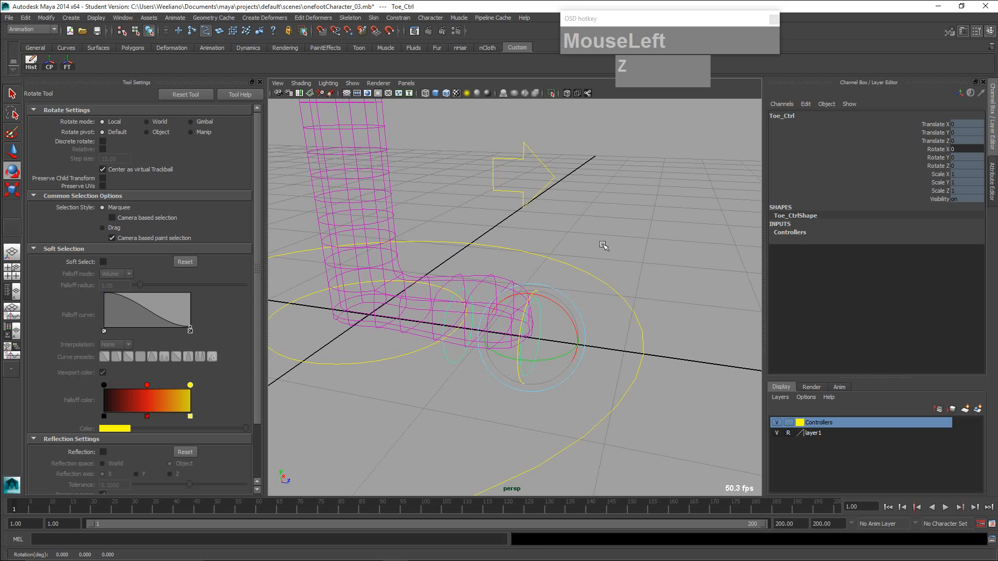
left_click(605, 239)
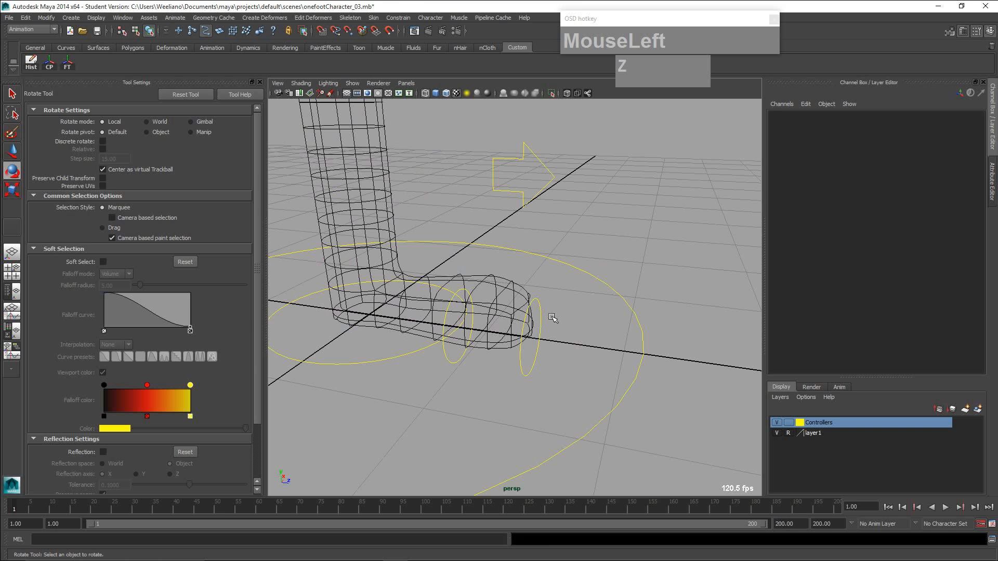
key("z")
left_click(567, 269)
Step: Reduce the Maya window from full screen, close the Tool Settings, and widen the perspective view against the Channel Box
scroll(576, 276, "down", 5)
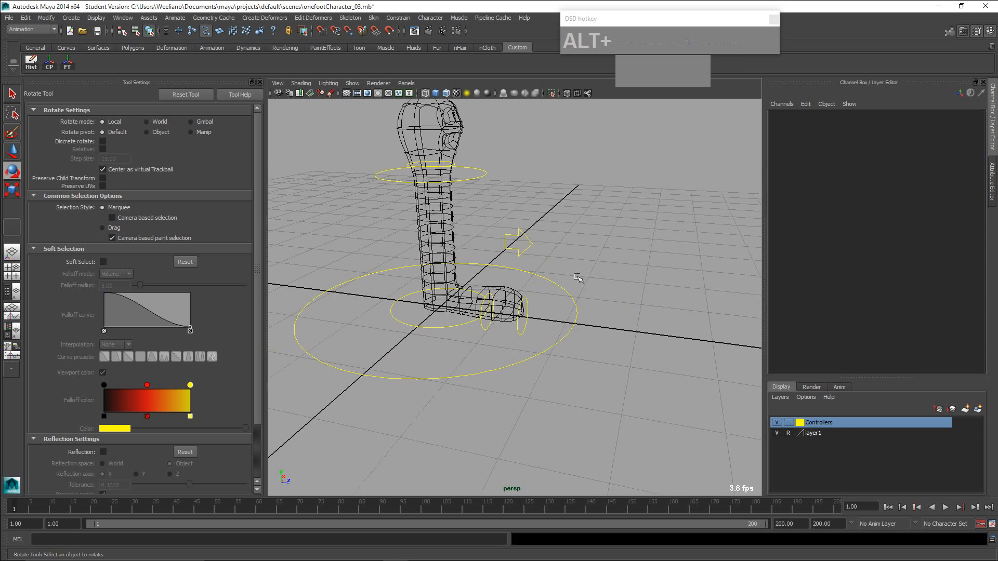
middle_click_drag(577, 277, 618, 354, "alt")
scroll(575, 307, "down", 3)
scroll(546, 324, "up", 5)
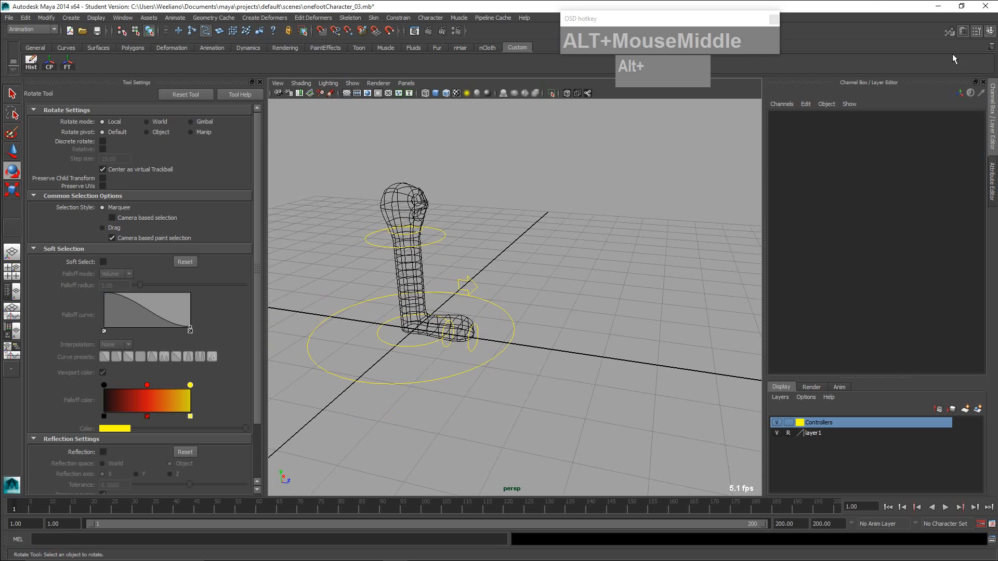
left_click(961, 6)
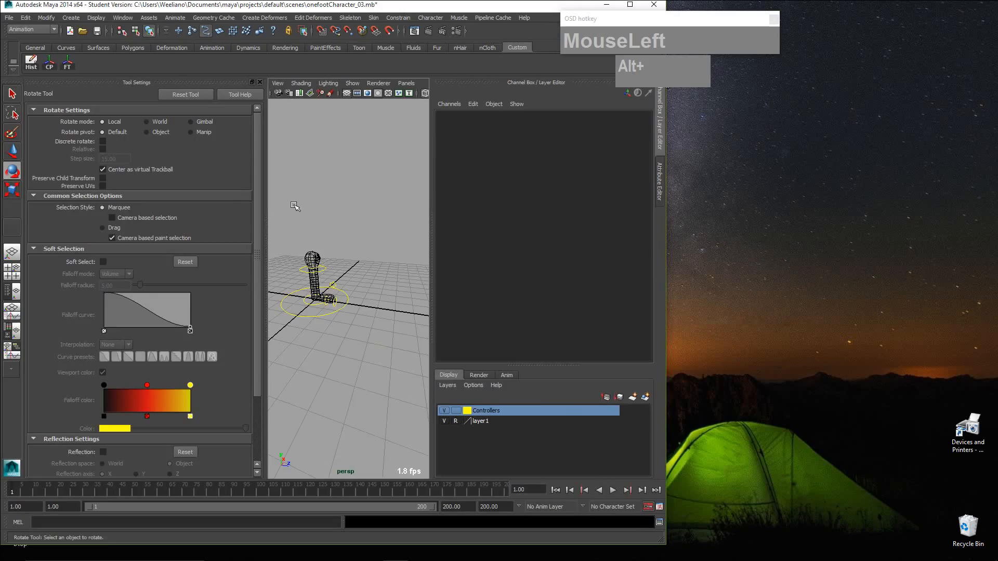
left_click(257, 84)
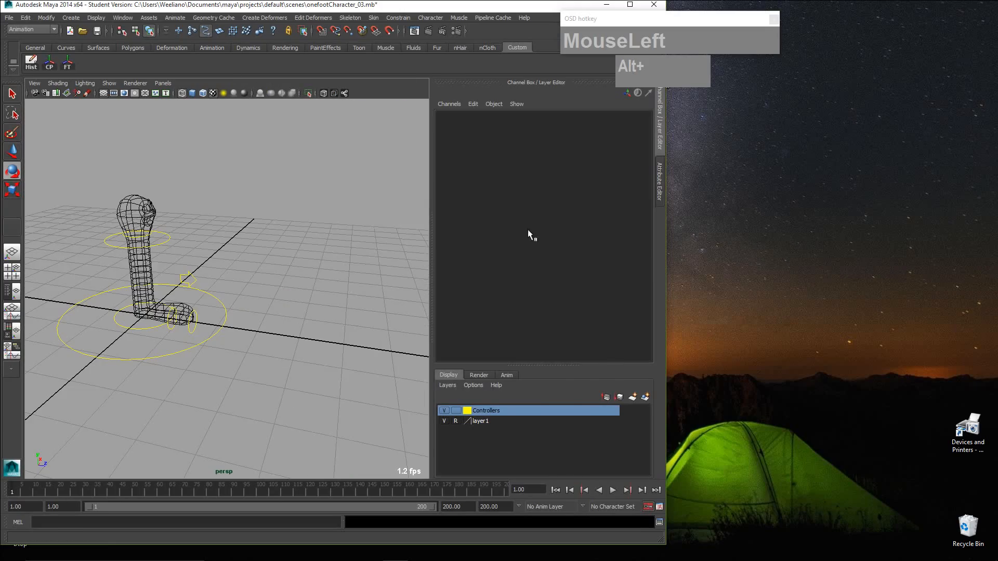
left_click_drag(429, 244, 539, 249)
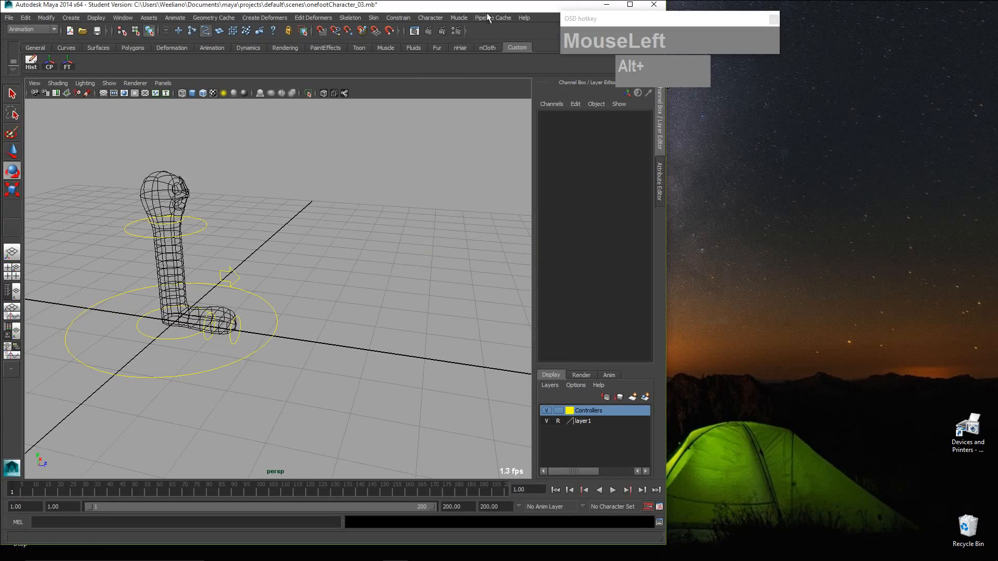
Step: Clear the windows covering the JumpReference folder on the desktop and open its Pose_01_Frame50.PNG image
left_click_drag(487, 8, 476, 249)
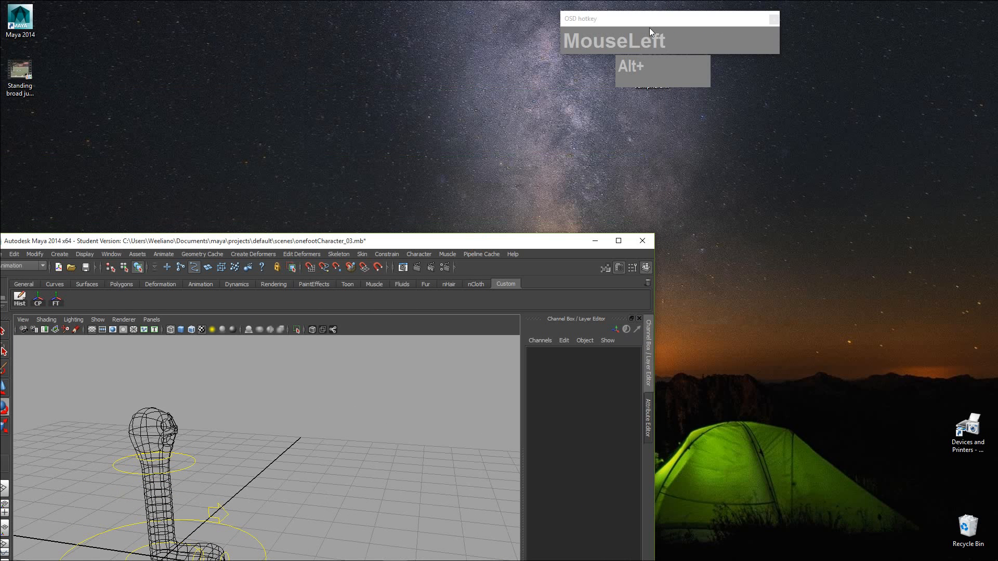
left_click_drag(650, 27, 534, 30)
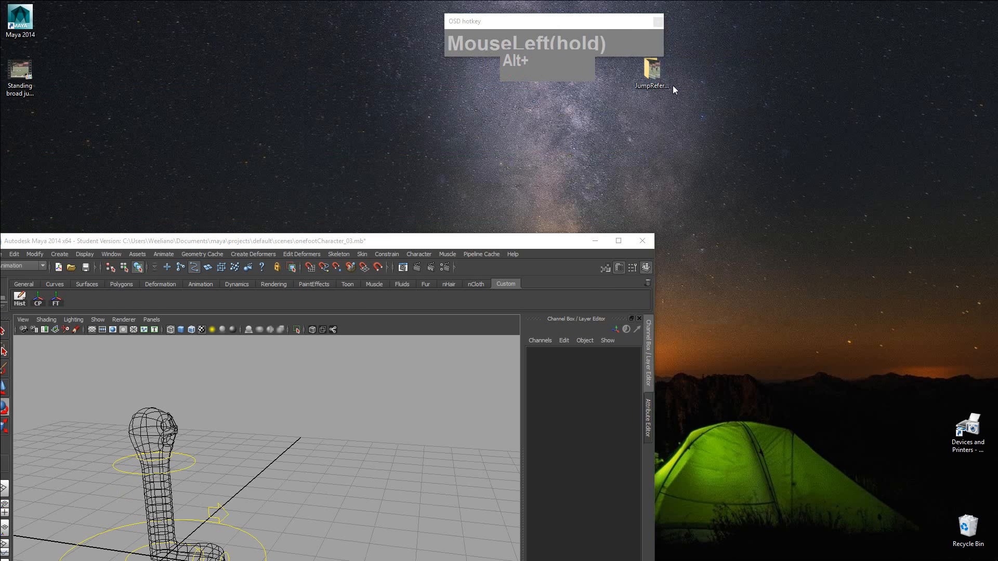
double_click(651, 70)
double_click(370, 232)
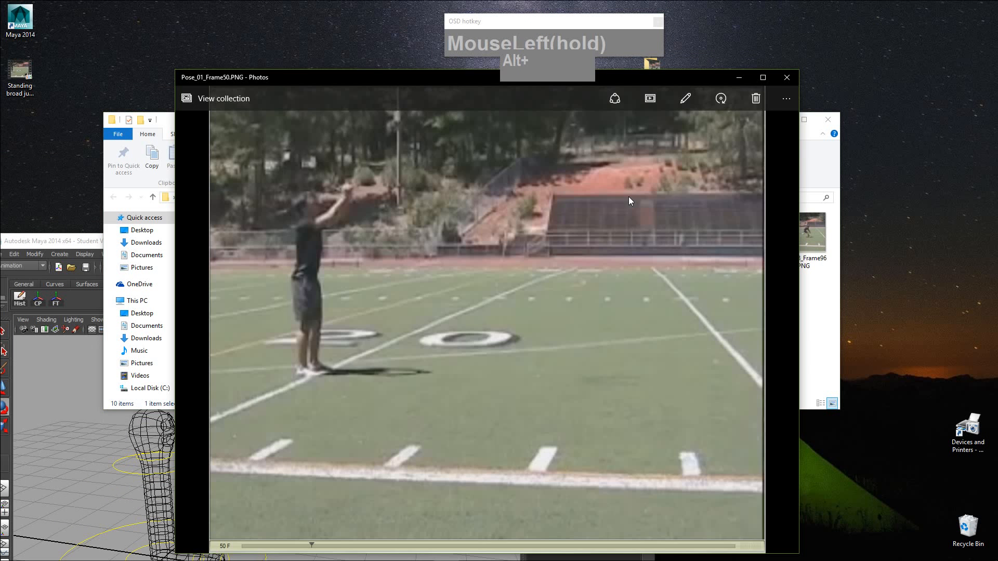
Step: Shrink the Pose_01_Frame50 photo window and arrange it beside the Maya window, with the JumpReference folder window minimized
left_click_drag(798, 70, 552, 263)
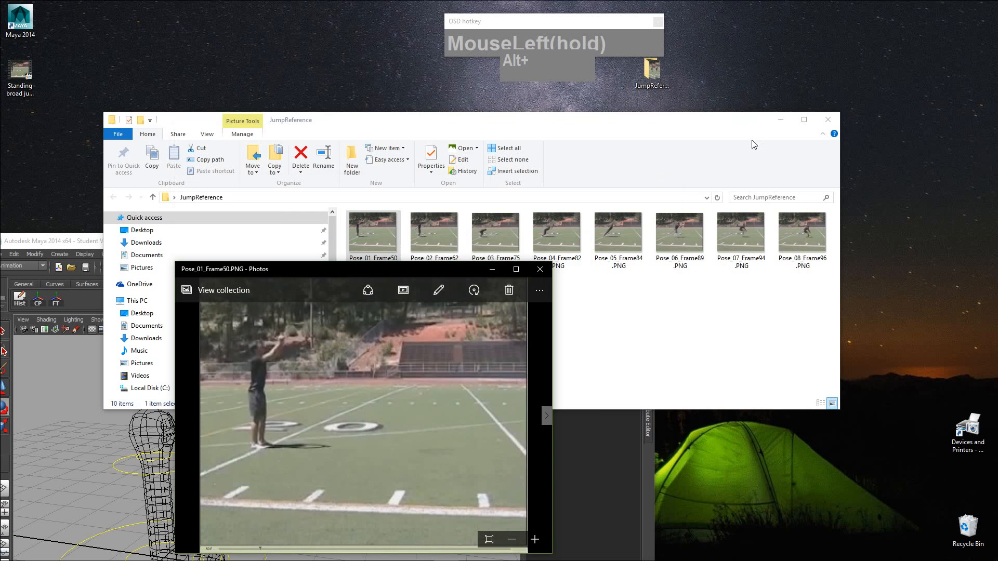
left_click(780, 120)
left_click_drag(440, 272, 893, 54)
left_click_drag(512, 245, 537, 50)
left_click_drag(754, 54, 802, 73)
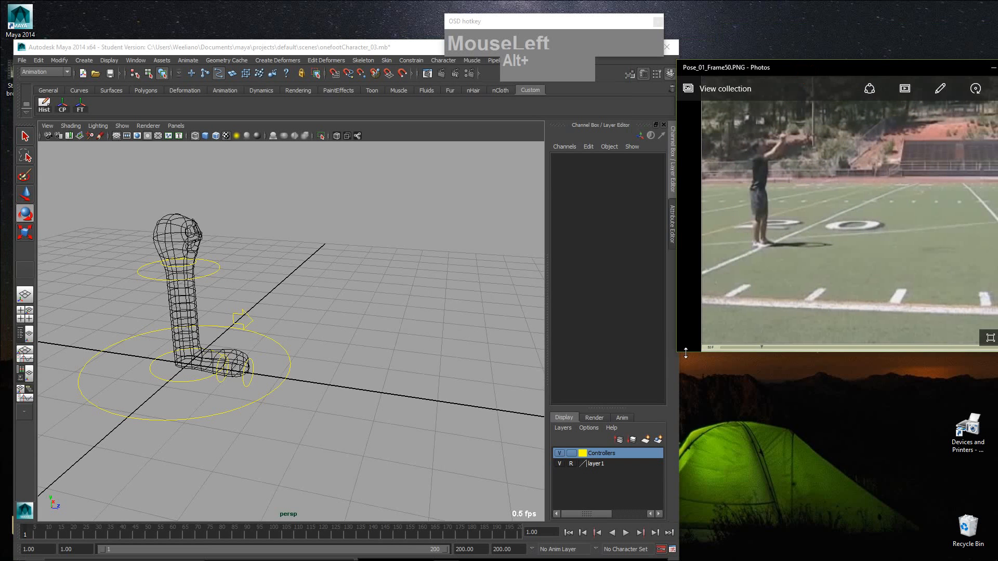
left_click_drag(676, 356, 759, 285)
left_click_drag(881, 73, 835, 23)
left_click_drag(299, 47, 303, 25)
left_click_drag(854, 24, 838, 30)
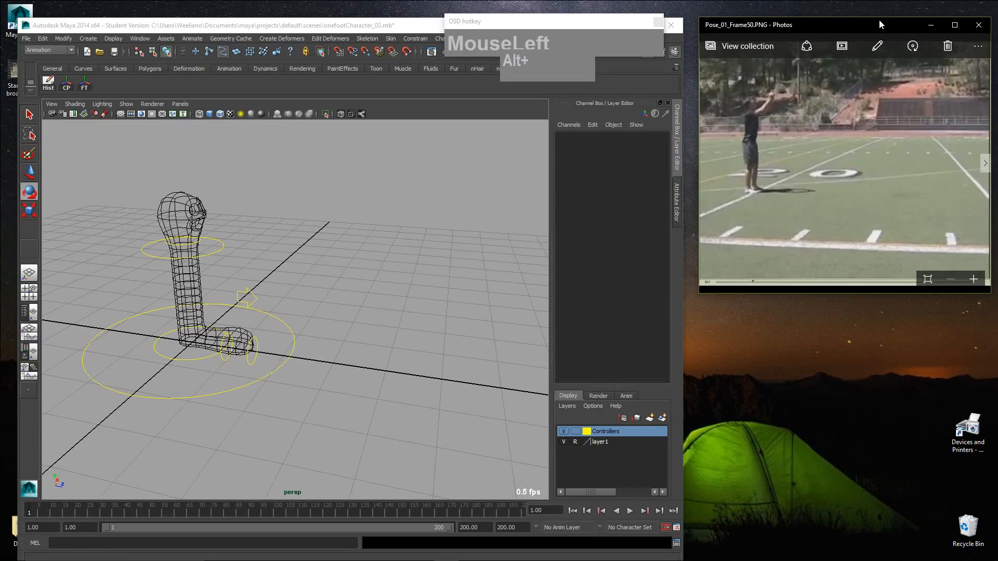
left_click_drag(880, 21, 876, 7)
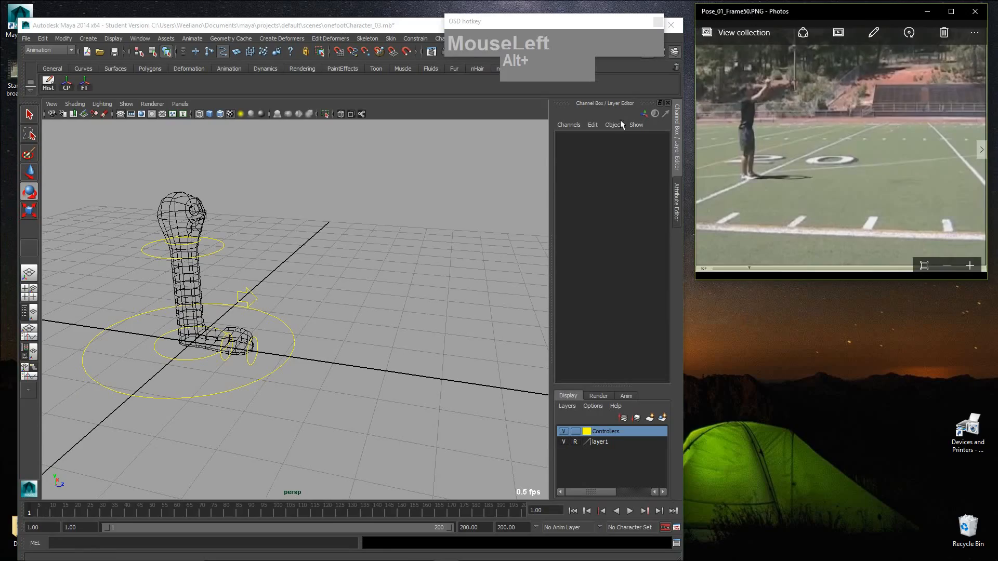
Step: Move the current time to frame 50 and set the animation start frame to 50
left_click(21, 512)
key("alt+v")
left_click_drag(21, 512, 151, 514)
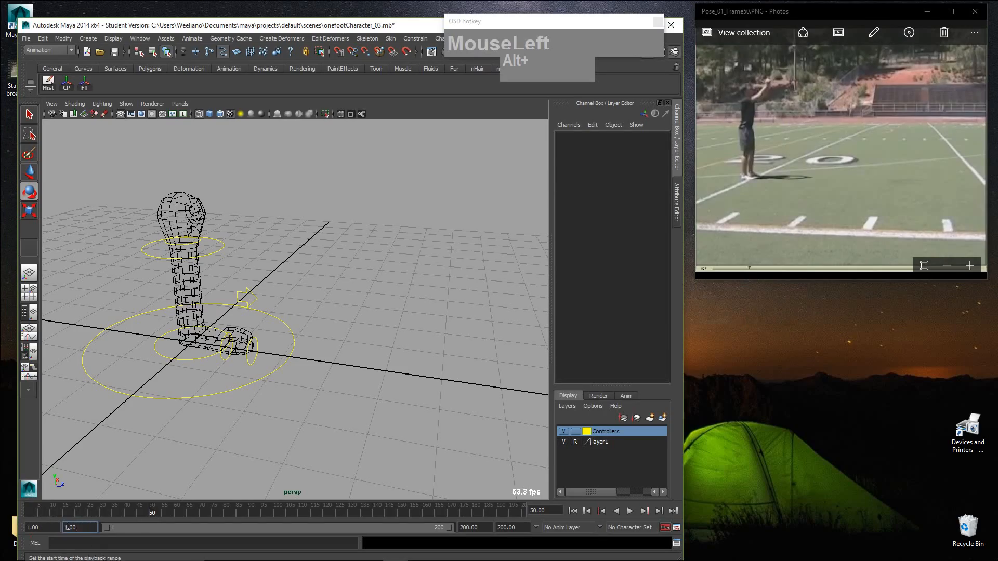
left_click(39, 527)
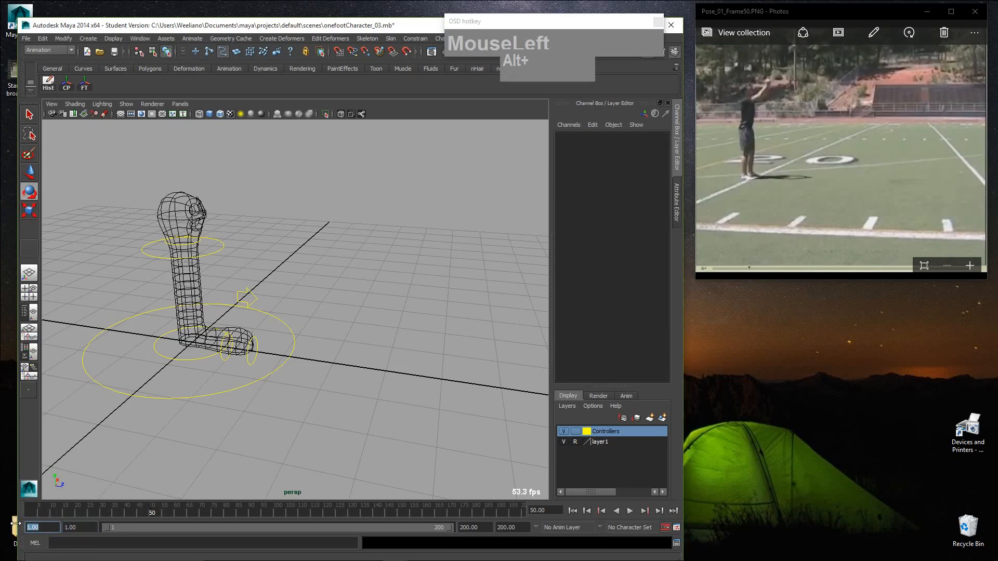
type("50")
key("KP_Enter")
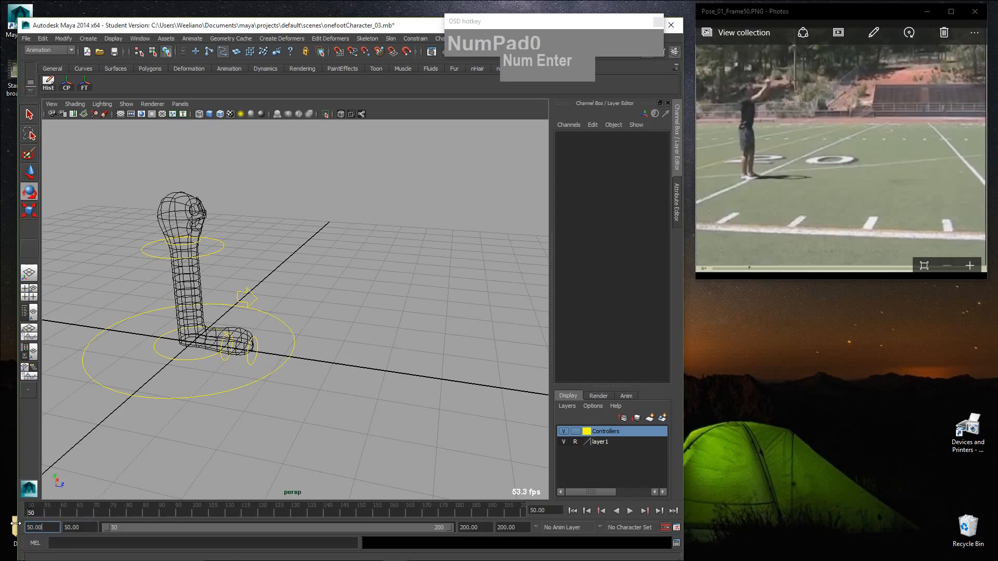
Step: Set both the playback end and the animation end of the frame range to 115
left_click(491, 528)
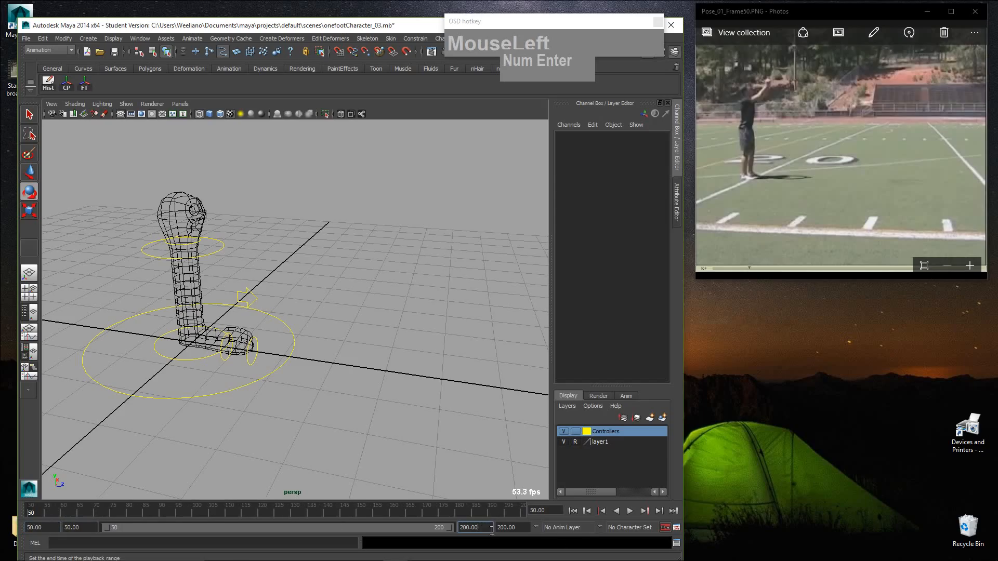
left_click_drag(483, 528, 448, 528)
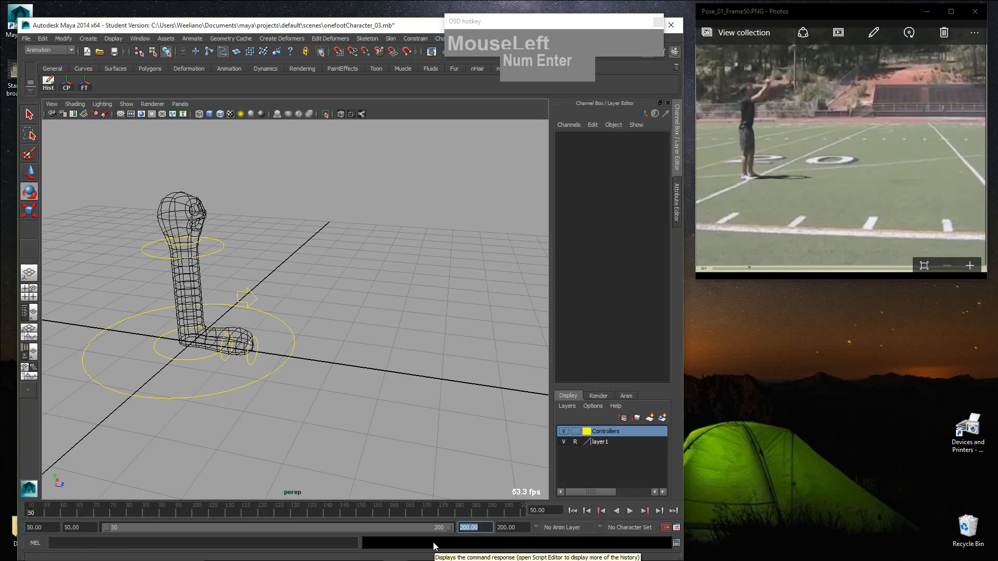
type("11")
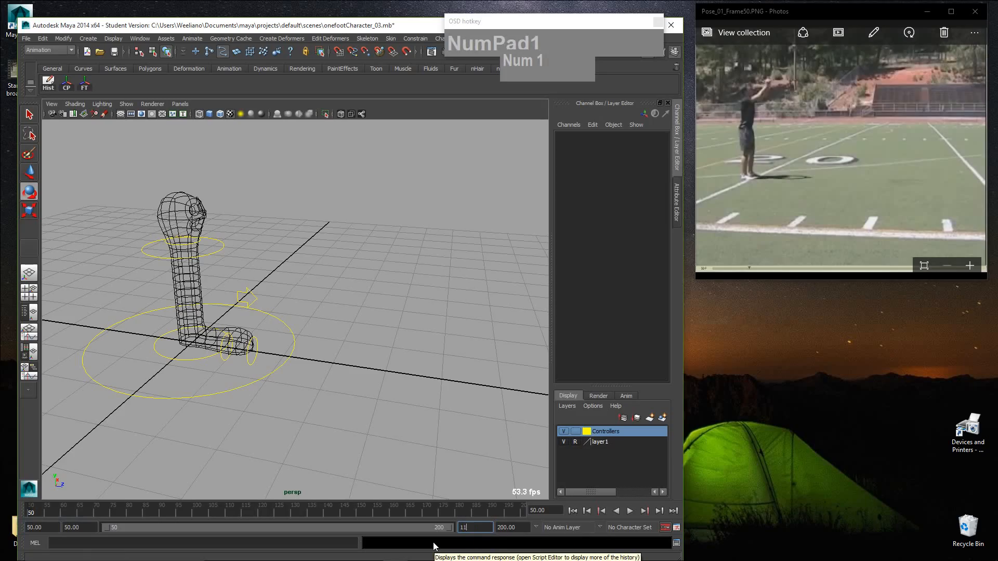
type("5")
key("KP_Enter")
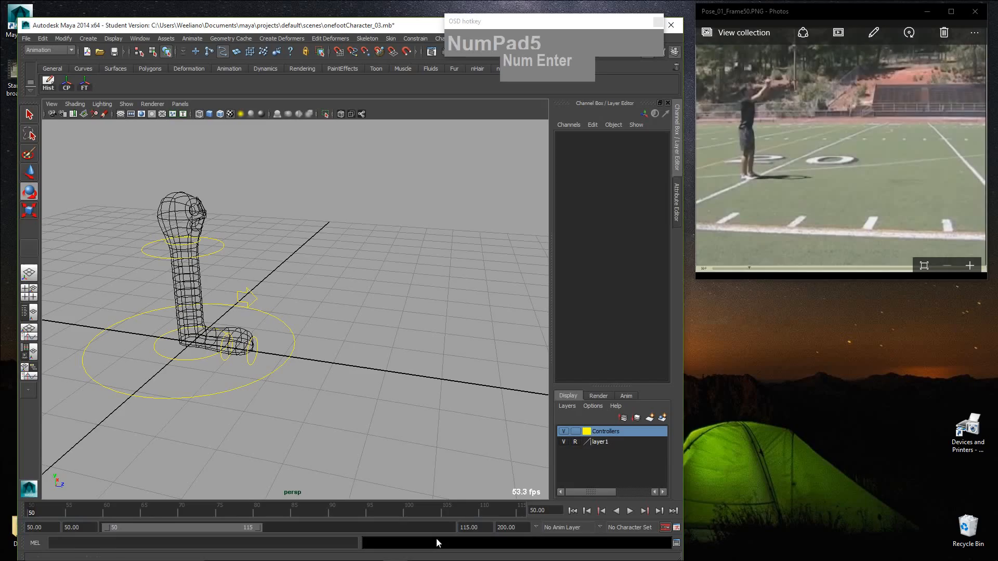
left_click(507, 528)
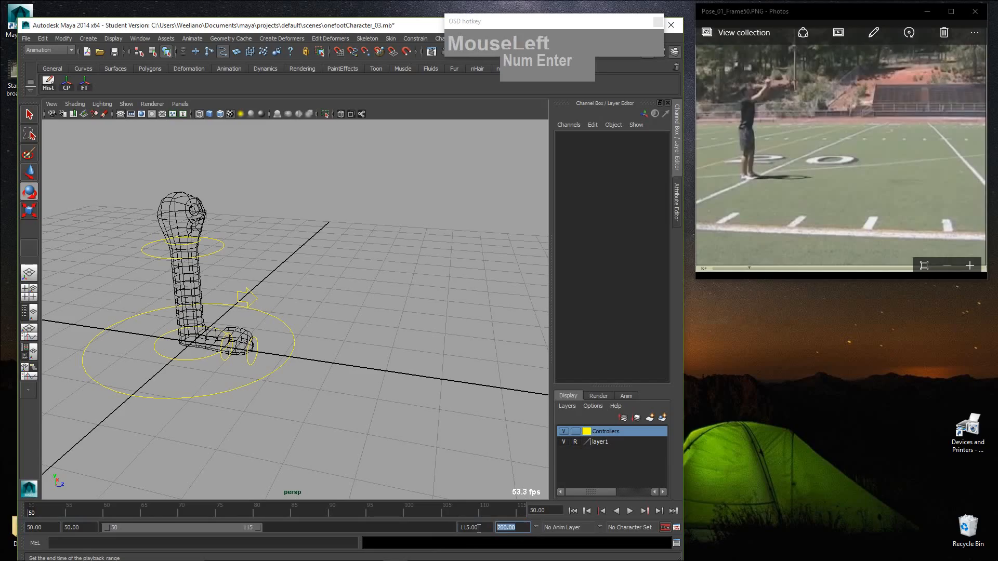
type("115")
key("KP_Enter")
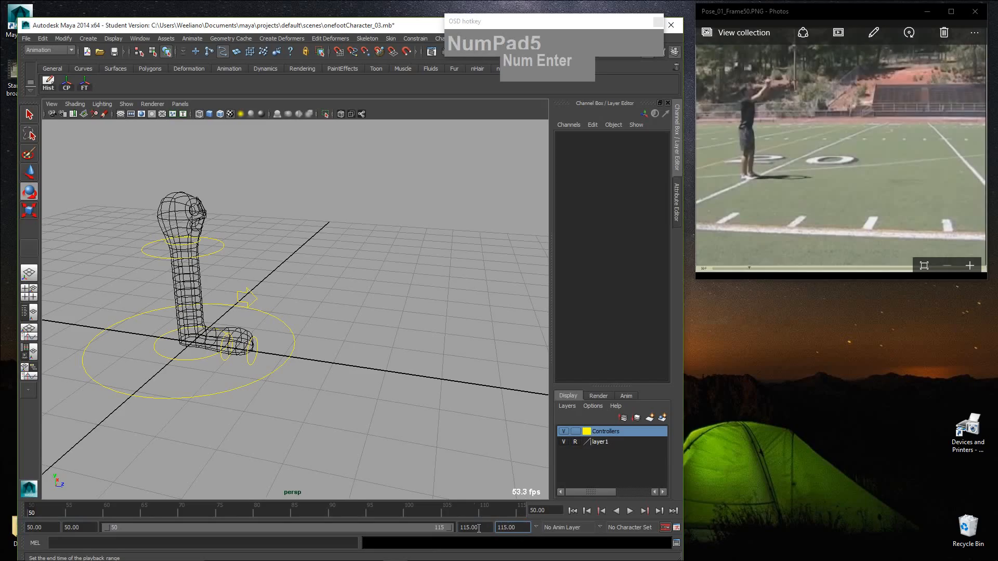
Step: Examine the character from a lower side angle in the perspective view and in the orthographic left view
left_click_drag(32, 512, 20, 488)
scroll(326, 262, "down", 3)
mouse_move(331, 258)
left_mouse_down("alt")
mouse_move(349, 257)
mouse_move(330, 272)
mouse_move(365, 285)
left_mouse_up("alt")
scroll(372, 274, "up", 3)
scroll(350, 283, "down", 3)
scroll(350, 283, "up", 3)
middle_click_drag(365, 286, 353, 303, "alt")
scroll(353, 302, "down", 3)
scroll(351, 298, "up", 3)
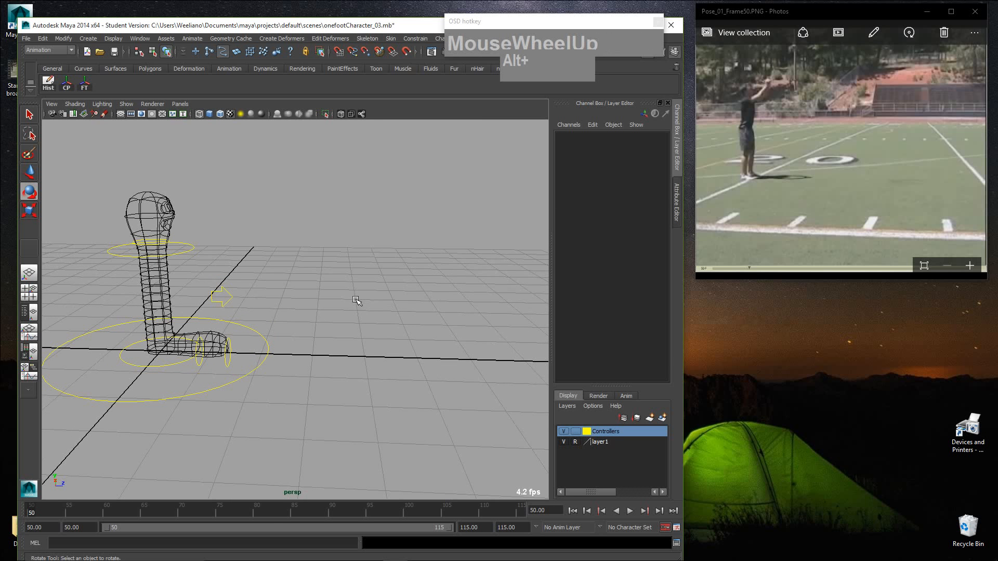
key("space")
mouse_move(379, 303)
left_mouse_down()
mouse_move(389, 308)
mouse_move(365, 292)
left_mouse_up()
scroll(392, 312, "up", 3)
middle_click_drag(392, 312, 269, 349, "alt")
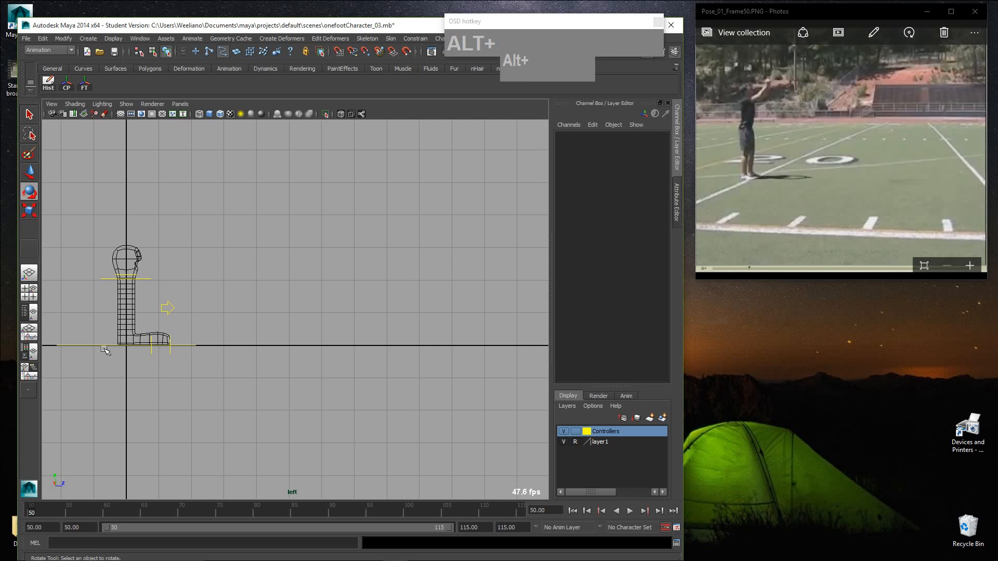
key("space")
left_click_drag(243, 320, 258, 307)
middle_click_drag(258, 307, 262, 321, "alt")
Step: Try moving Foot_Ctrl upward with the Move tool, undo the move and deselect the controller
left_click(169, 364)
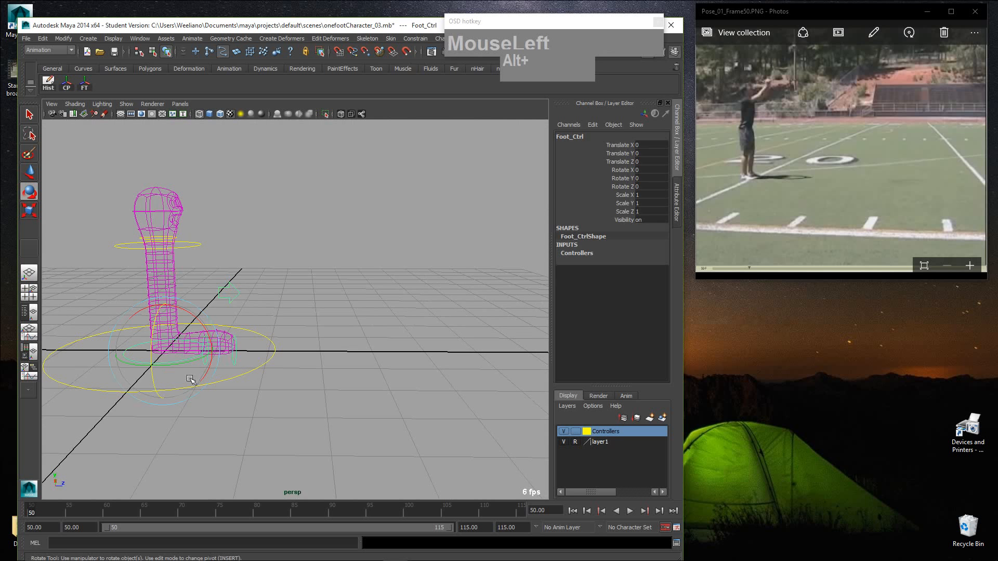
left_click(231, 396)
left_click(178, 362)
key("q")
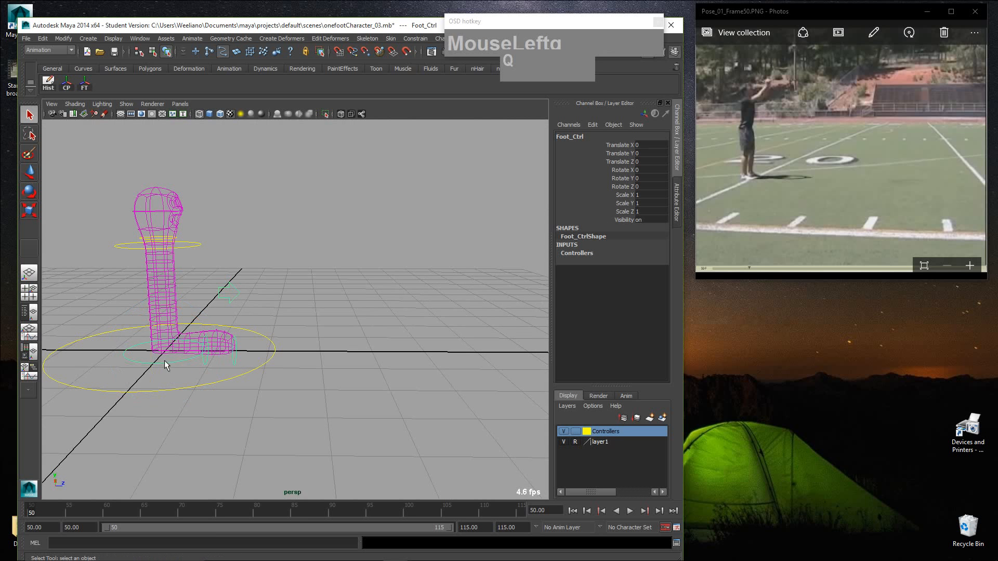
key("w")
left_click_drag(171, 353, 165, 326)
key("z")
left_click(307, 299)
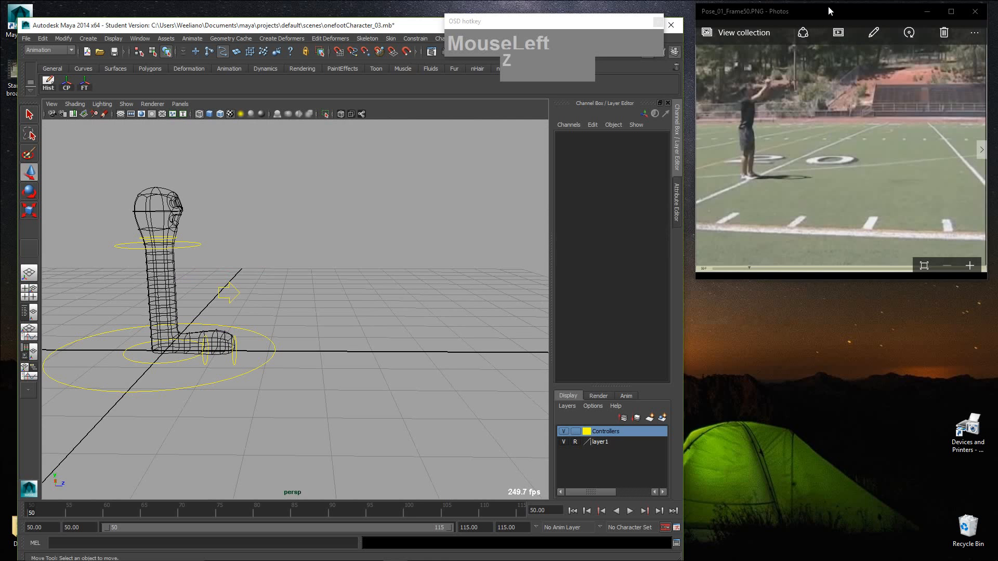
Step: Reposition the photo and Maya windows side by side and enlarge the Maya window slightly to fill the space
left_click_drag(829, 11, 825, 26)
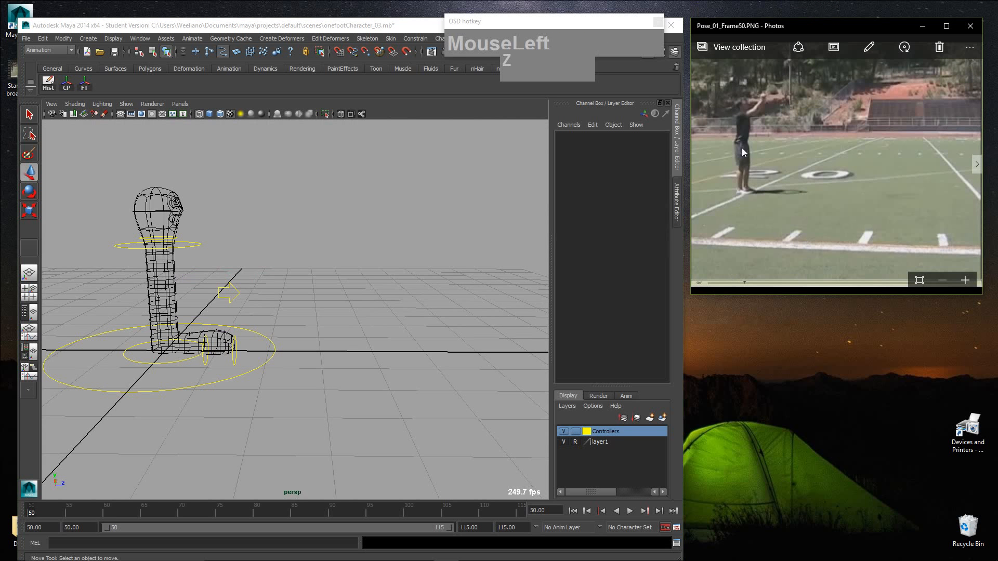
left_click_drag(321, 29, 307, 16)
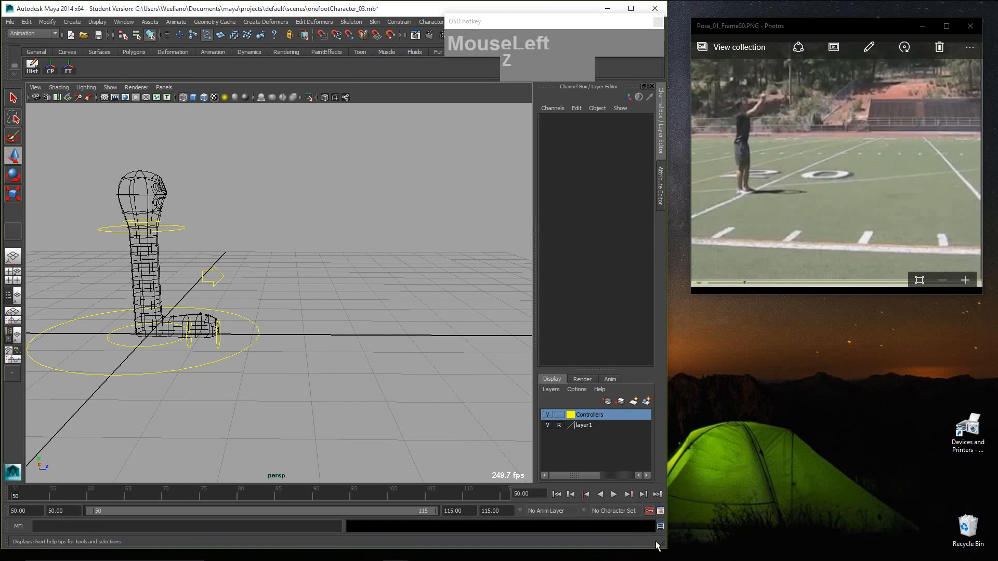
left_click_drag(665, 548, 681, 553)
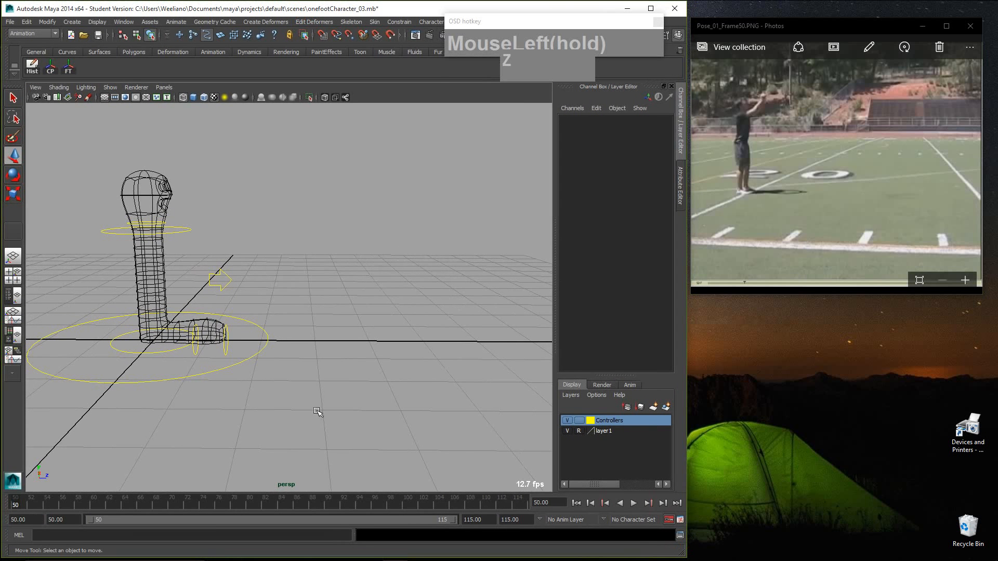
left_click(341, 430)
scroll(251, 370, "down", 3)
scroll(252, 371, "up", 3)
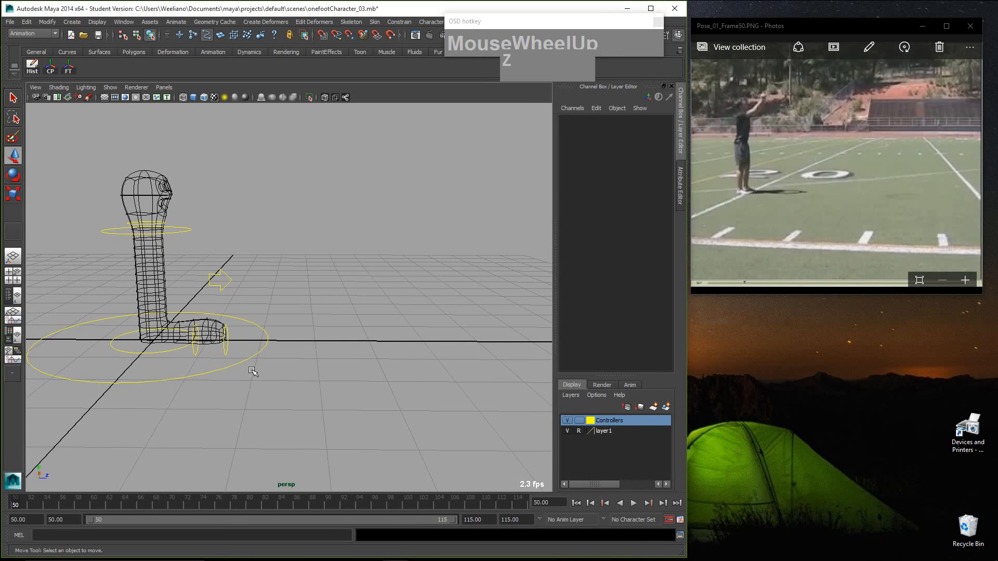
Step: Key all channels of Main_Ctrl at frame 50 and check the key mark on the timeline
left_click(264, 346)
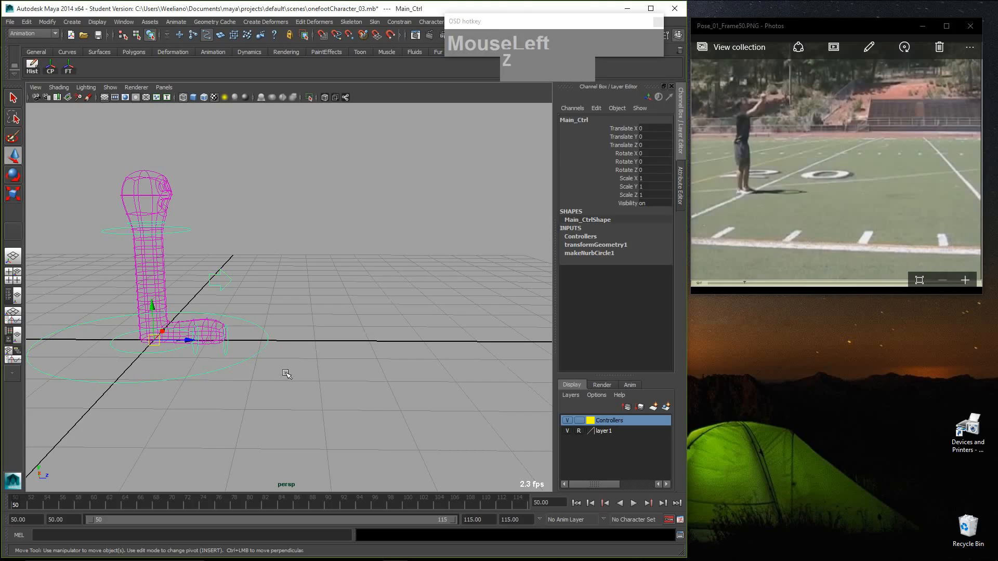
key("s")
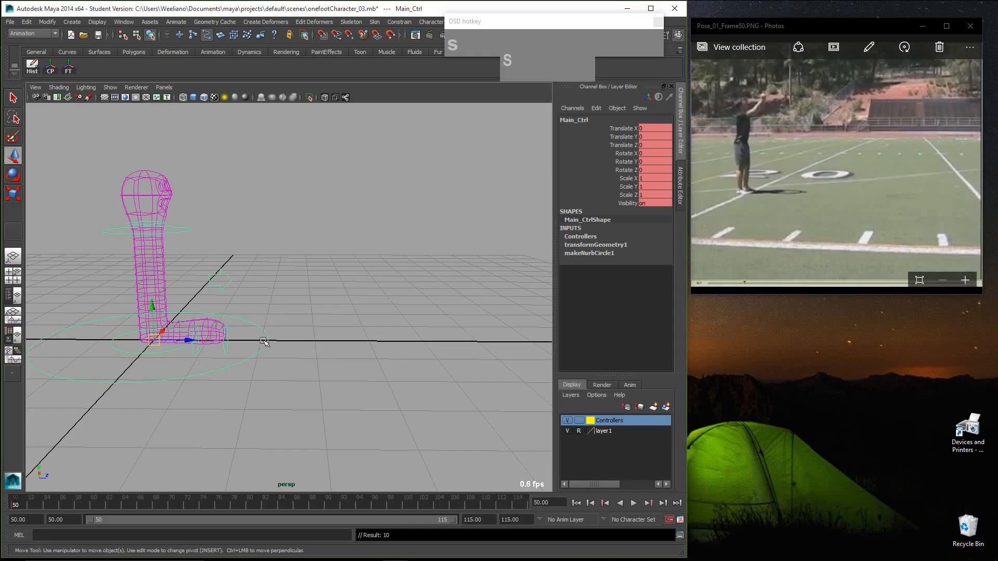
left_click(133, 353)
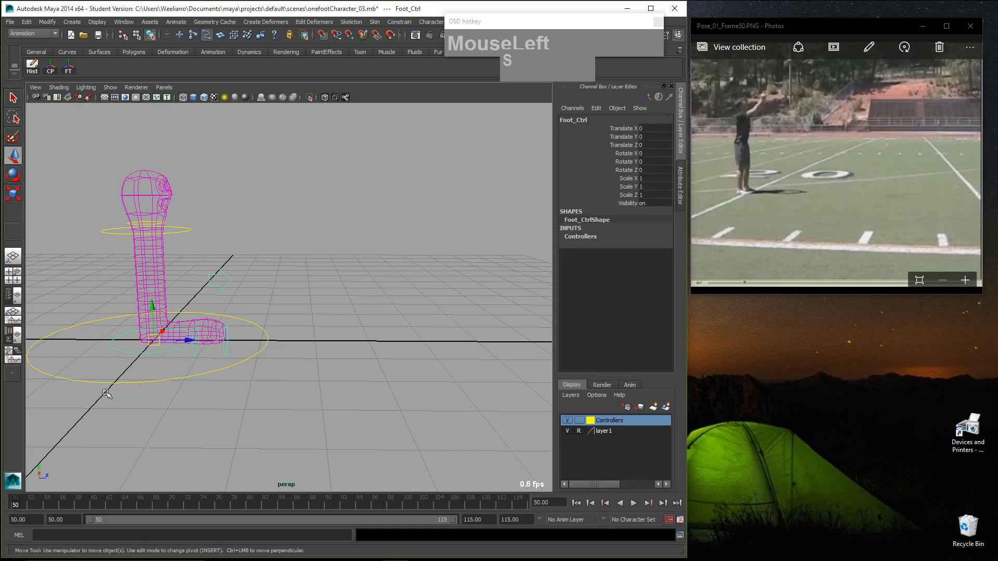
left_click(124, 382)
key("ctrl+1")
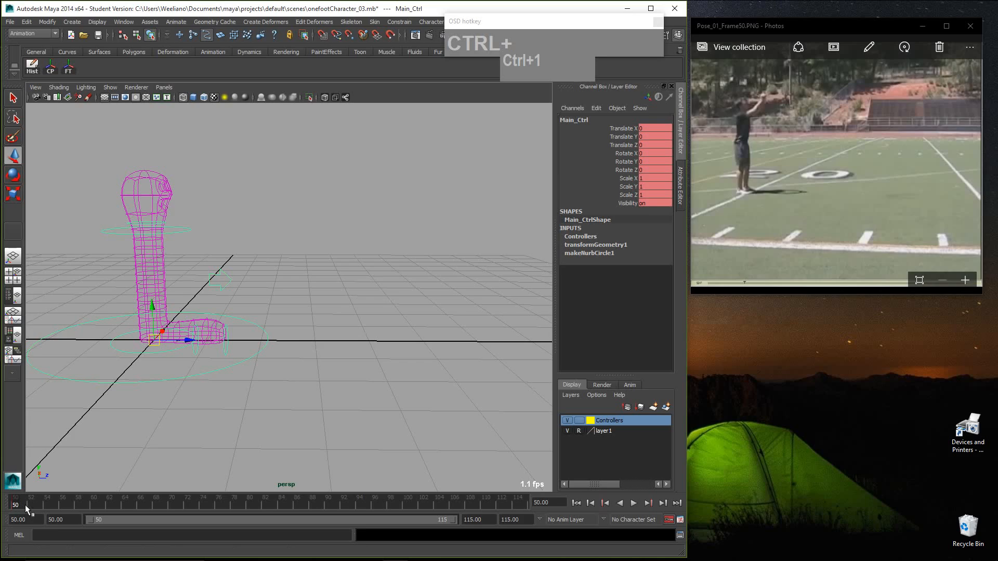
left_click(10, 507)
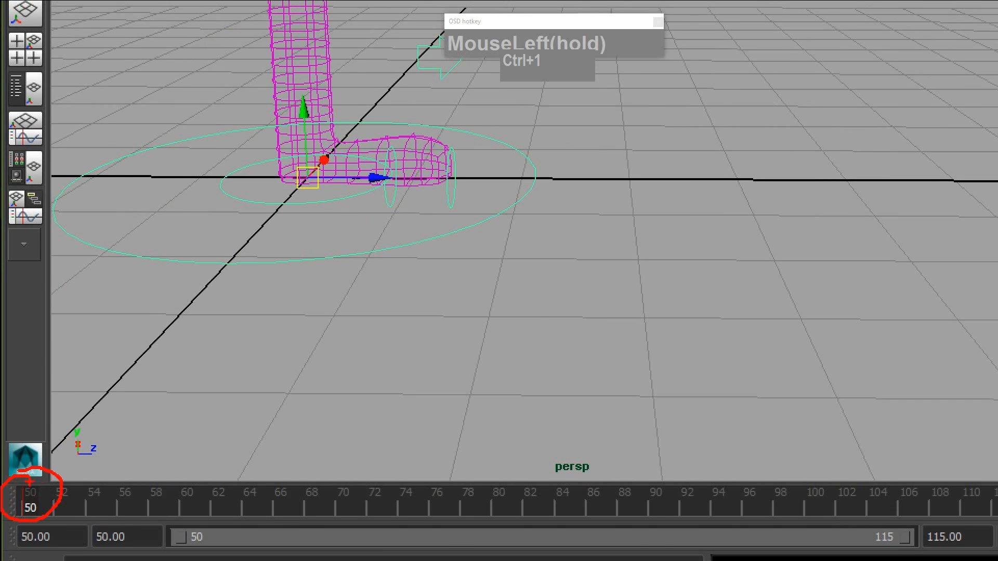
key("Escape")
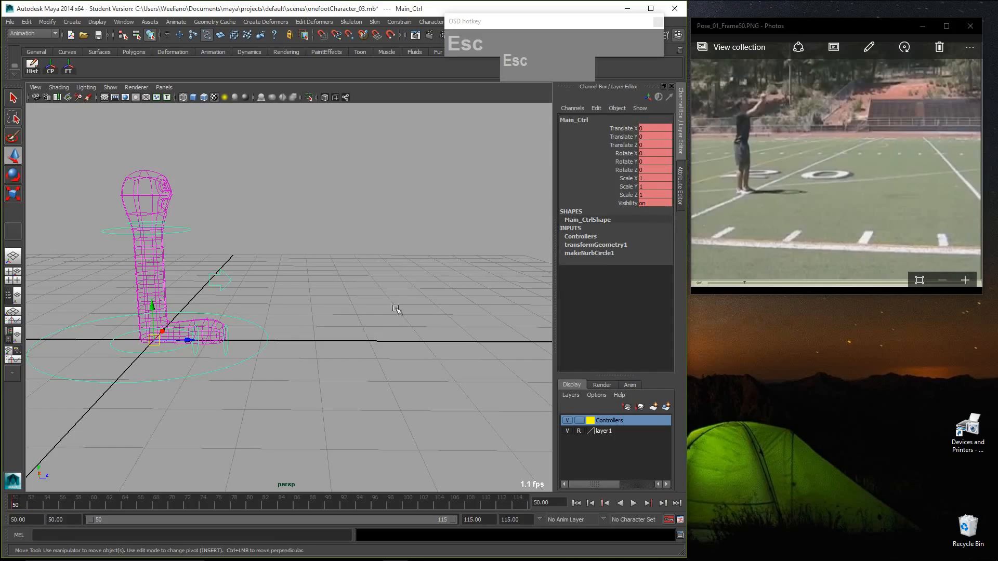
Step: Select all of the rig's controllers and key them at frame 50, checking the keyed channels of Ball_Ctrl and Toe_Ctrl
left_click(177, 230)
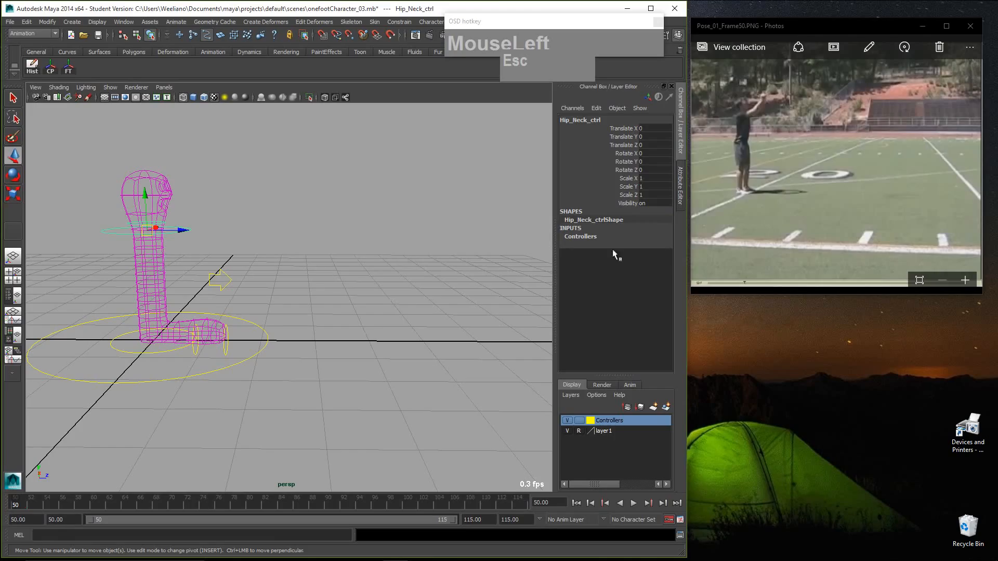
left_click_drag(814, 24, 812, 14)
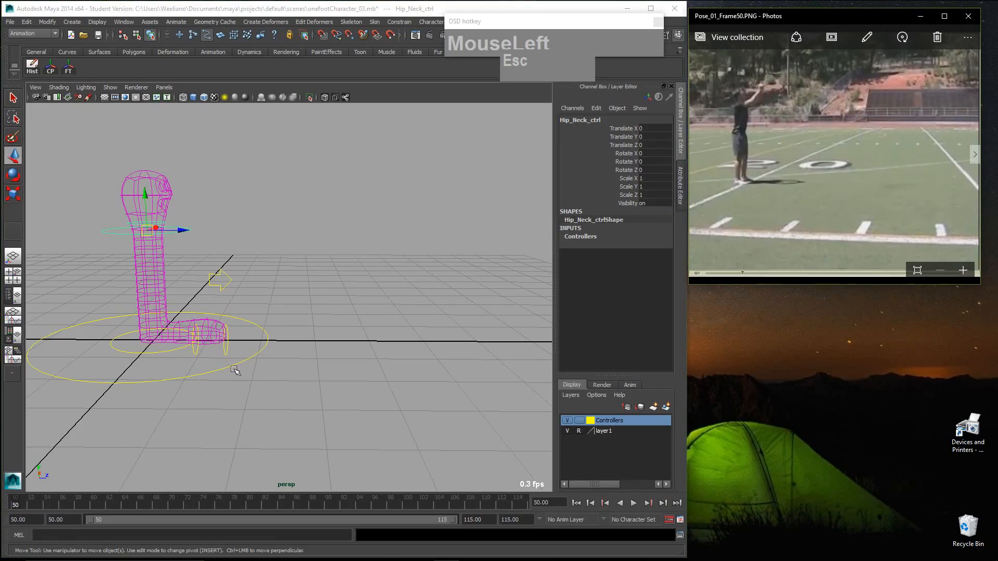
left_click_drag(355, 410, 8, 146)
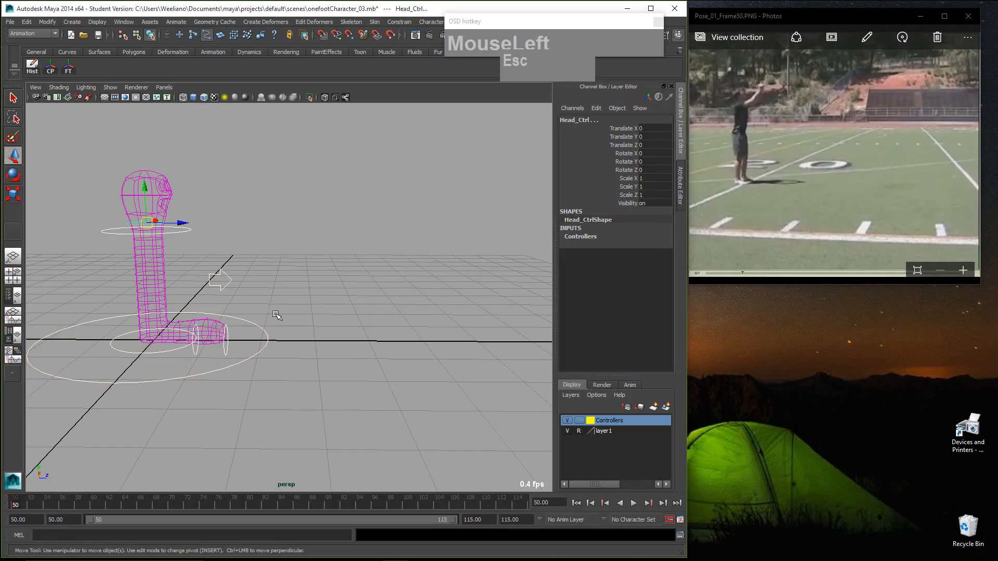
key("s")
left_click(296, 311)
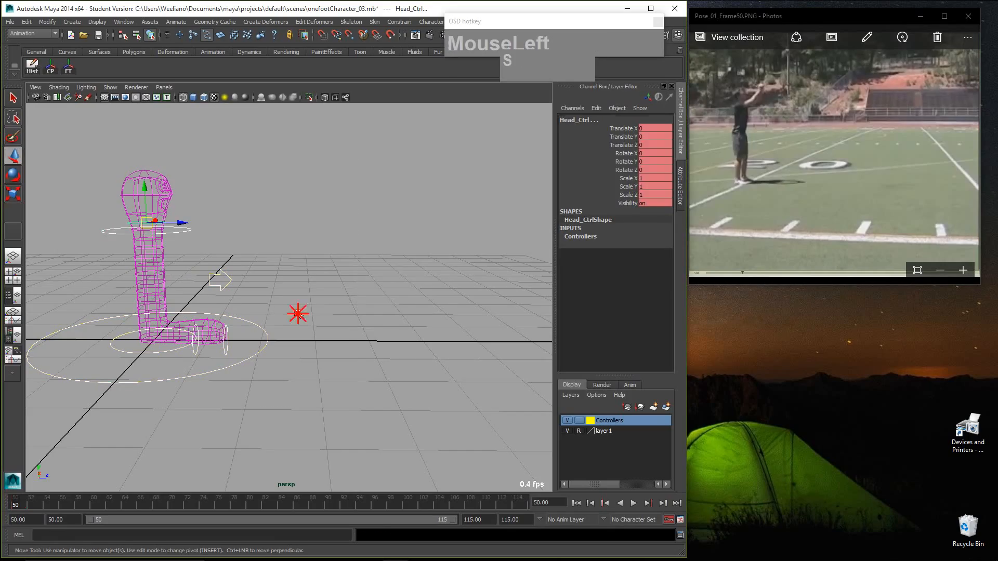
left_click(181, 355)
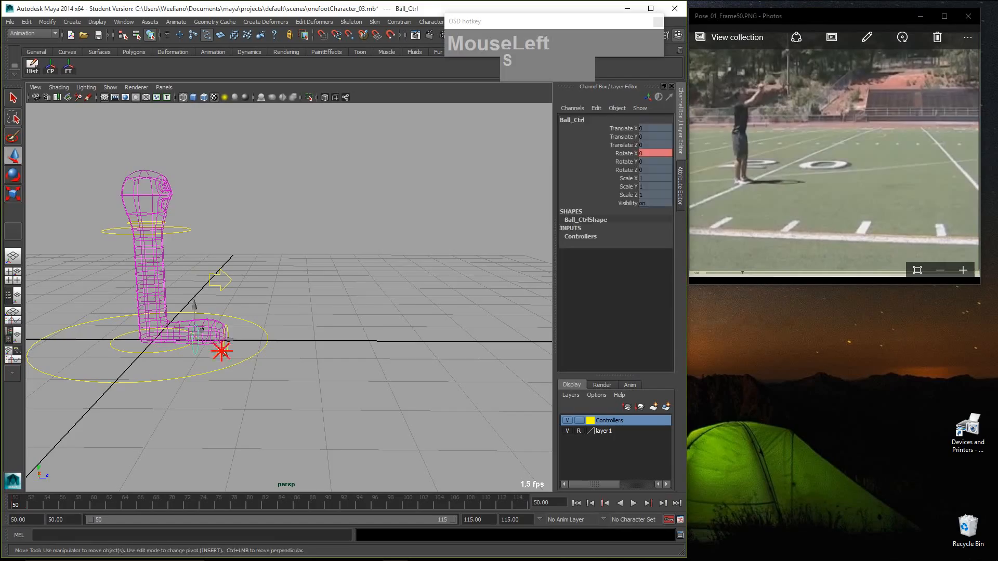
left_click(228, 350)
left_click(226, 348)
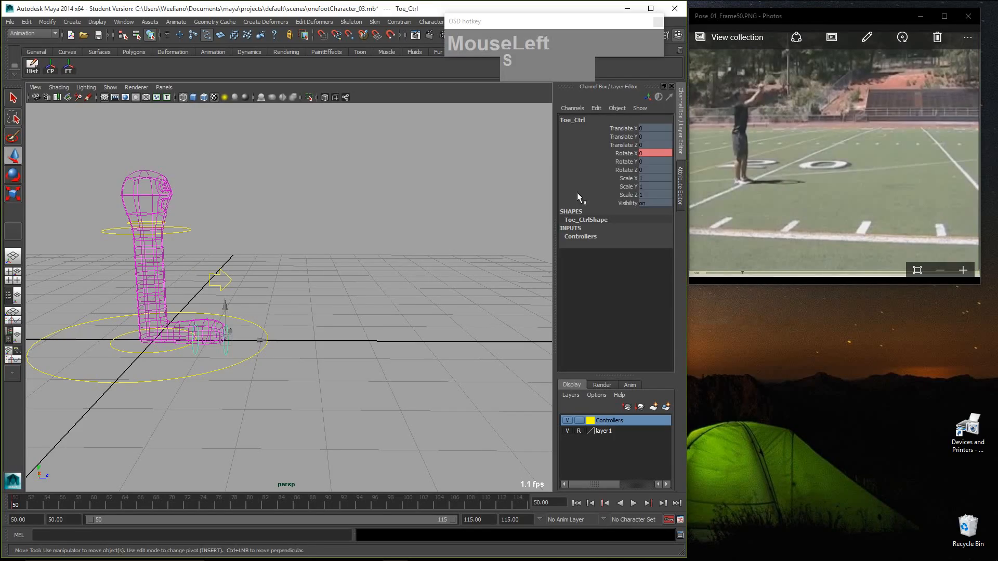
left_click(183, 229)
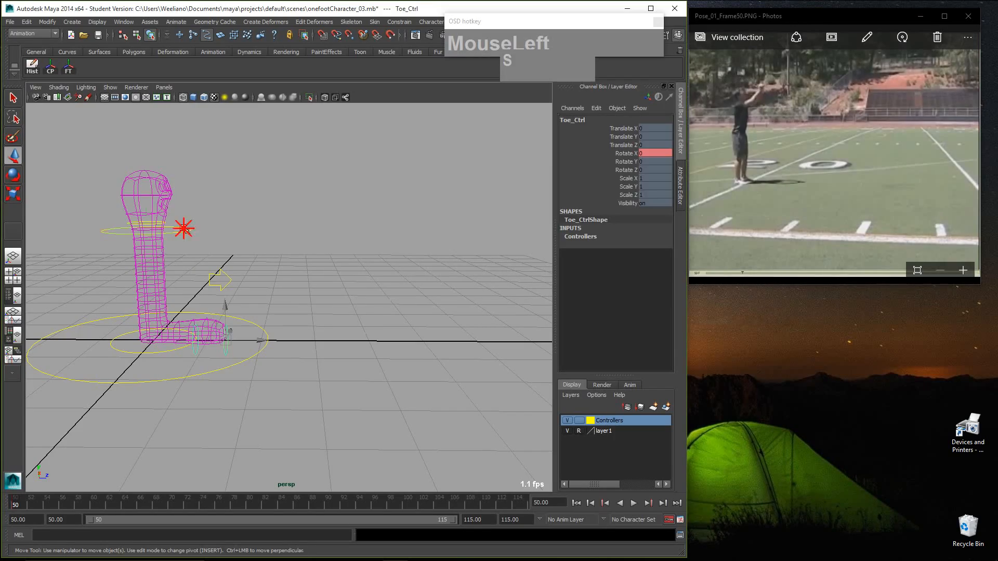
left_click(259, 215)
Step: Enlarge the Pose_01_Frame50 photo window and examine the jumper's hip, leg and foot pose
left_click(865, 19)
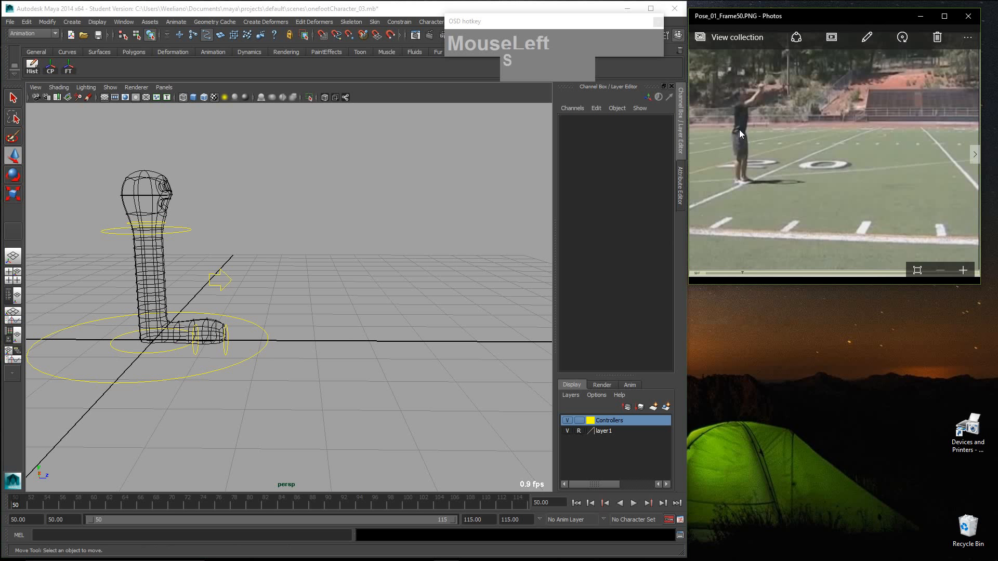
left_click_drag(693, 286, 650, 433)
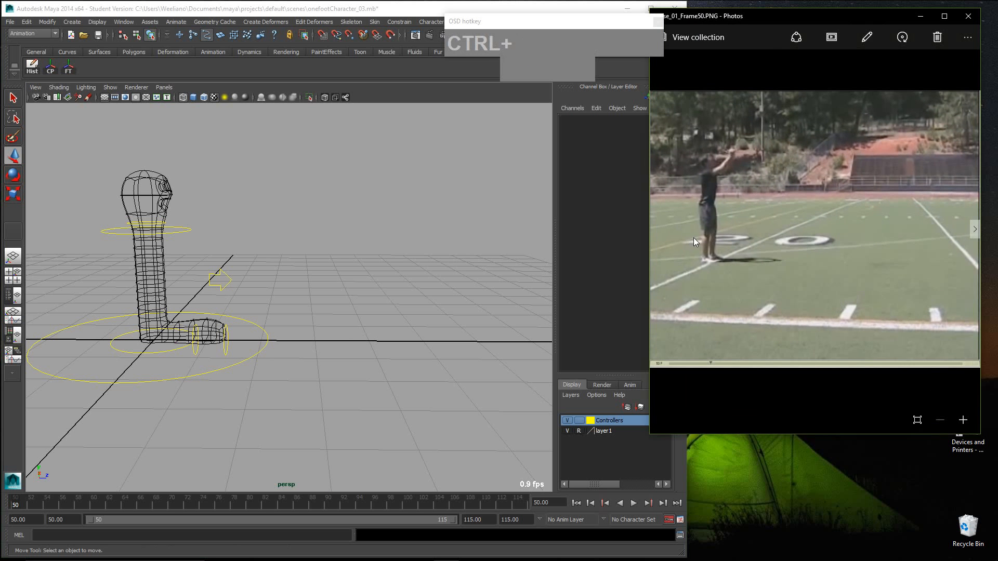
key("ctrl+1")
left_click(715, 222)
mouse_move(691, 178)
left_mouse_down()
mouse_move(694, 211)
mouse_move(709, 190)
mouse_move(675, 195)
mouse_move(688, 210)
mouse_move(689, 255)
left_mouse_up()
mouse_move(702, 207)
left_mouse_down()
mouse_move(687, 302)
mouse_move(696, 295)
left_mouse_up()
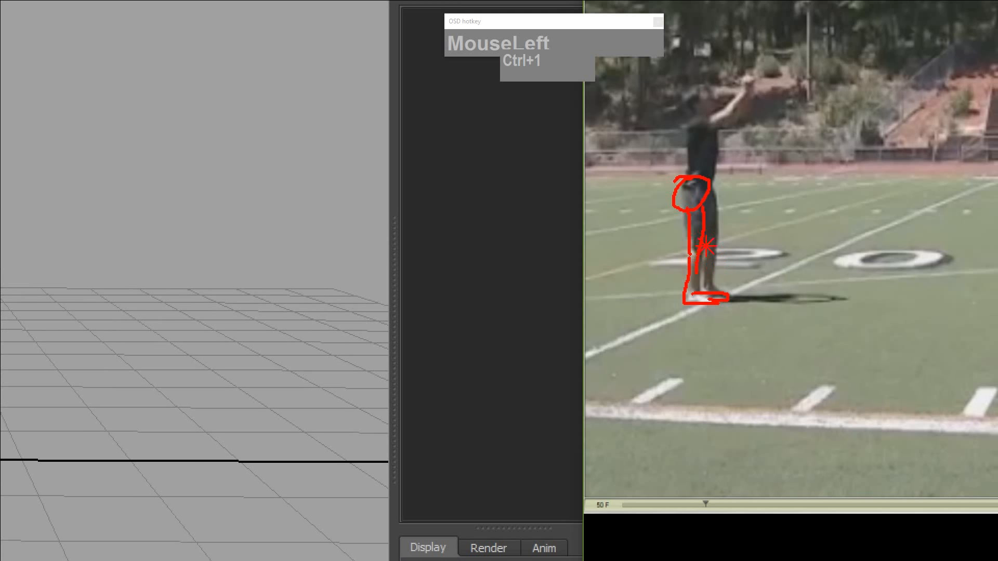
left_click_drag(705, 245, 688, 300)
key("Escape")
key("Escape")
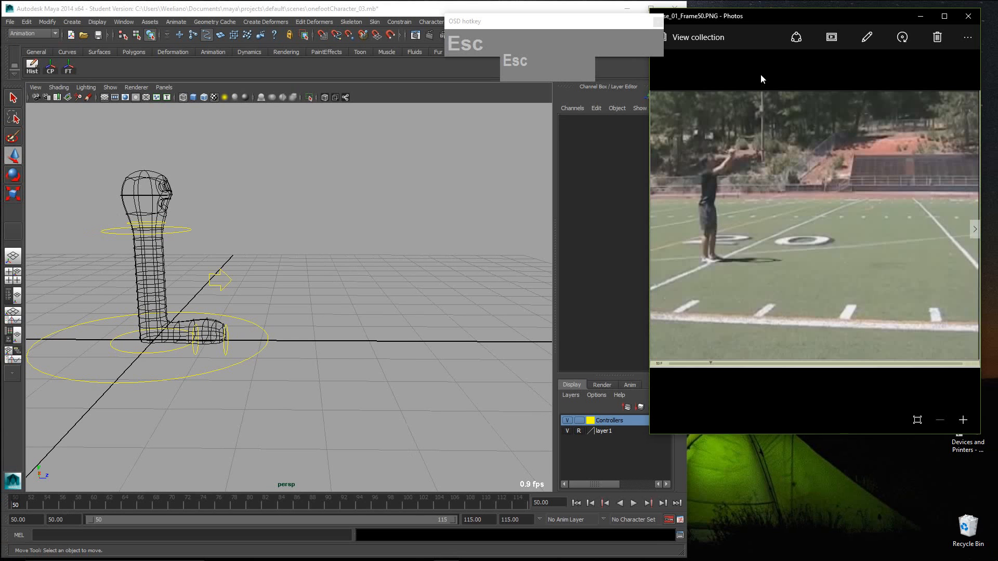
Step: Show the Pose_02_Frame62.PNG reference photo beside Maya and move the current time to frame 62
left_click_drag(790, 22, 816, 17)
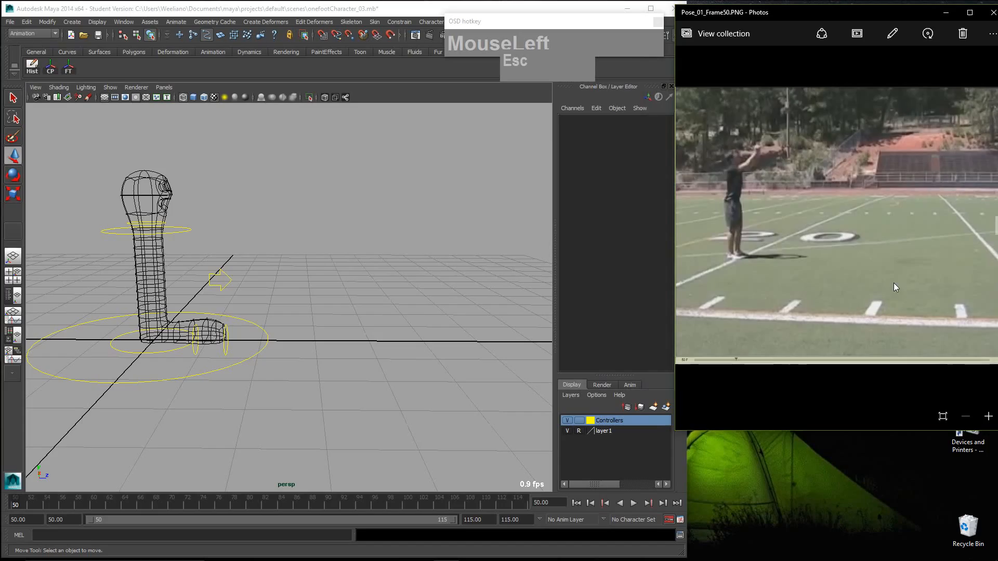
key("Right")
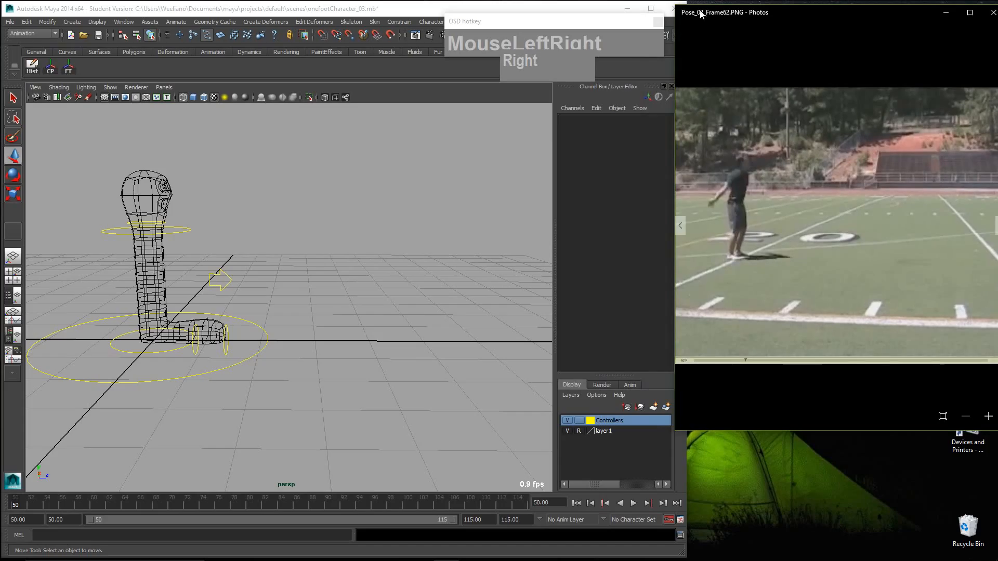
left_click_drag(23, 505, 109, 505)
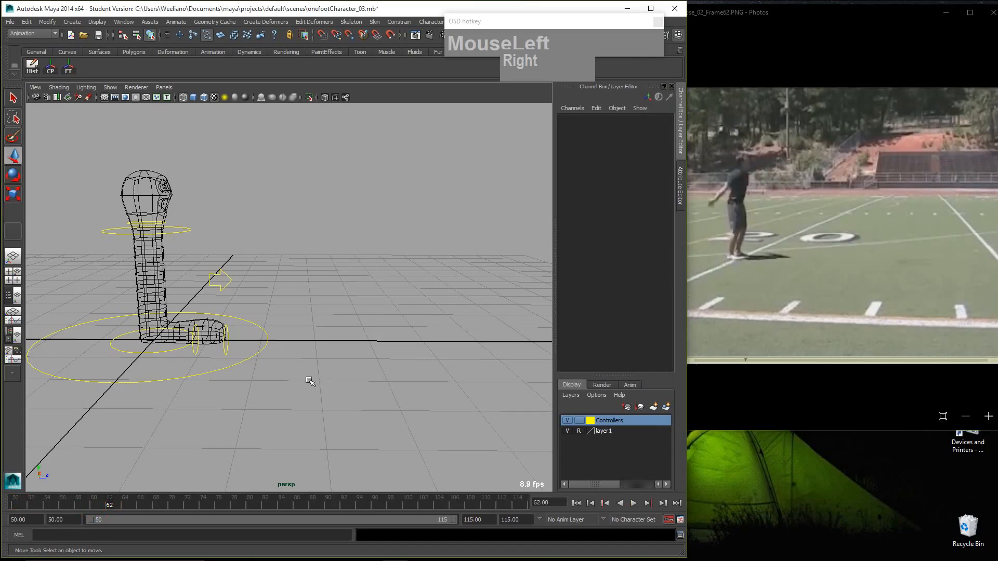
Step: Select all of the rig's controllers and key them at frame 62
left_click_drag(138, 261, 4, 143)
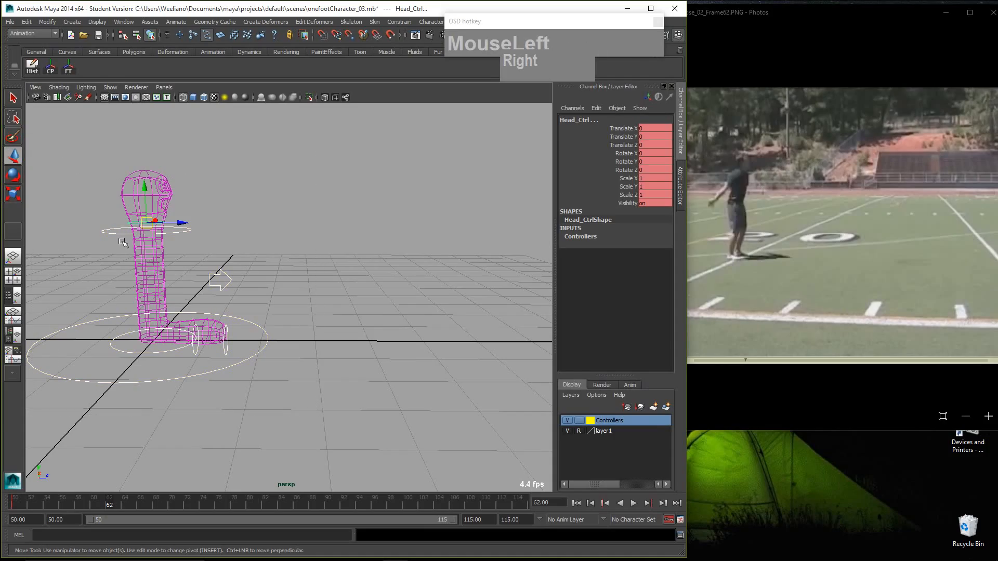
key("s")
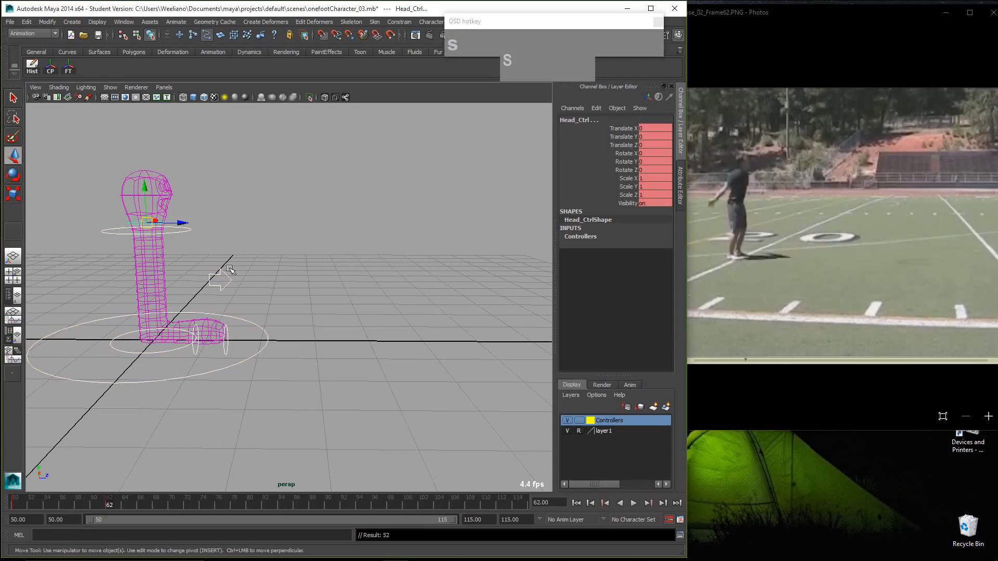
Step: Show the Pose_03_Frame75.PNG reference photo, and key all of the rig's controllers at frame 75
left_click(756, 306)
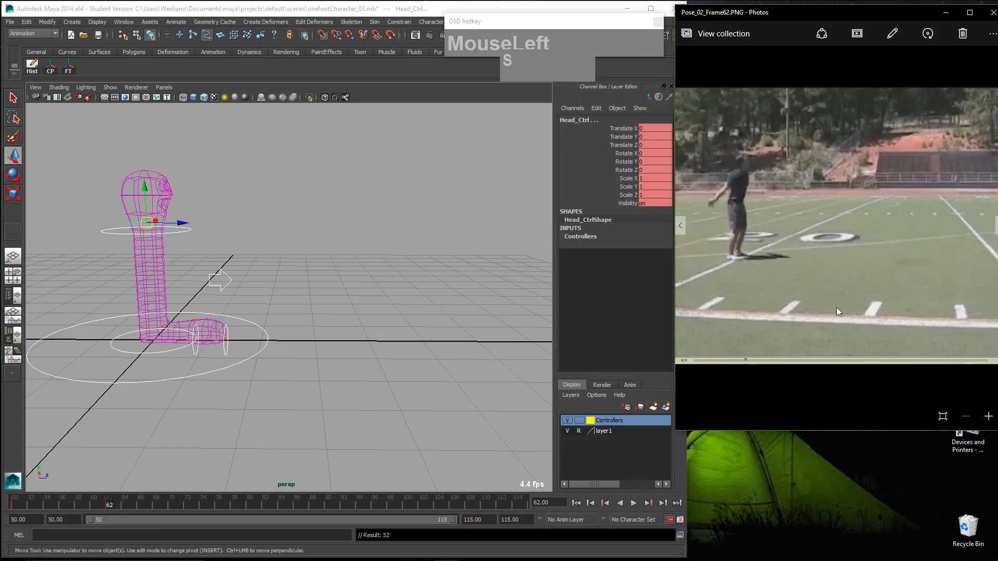
key("Right")
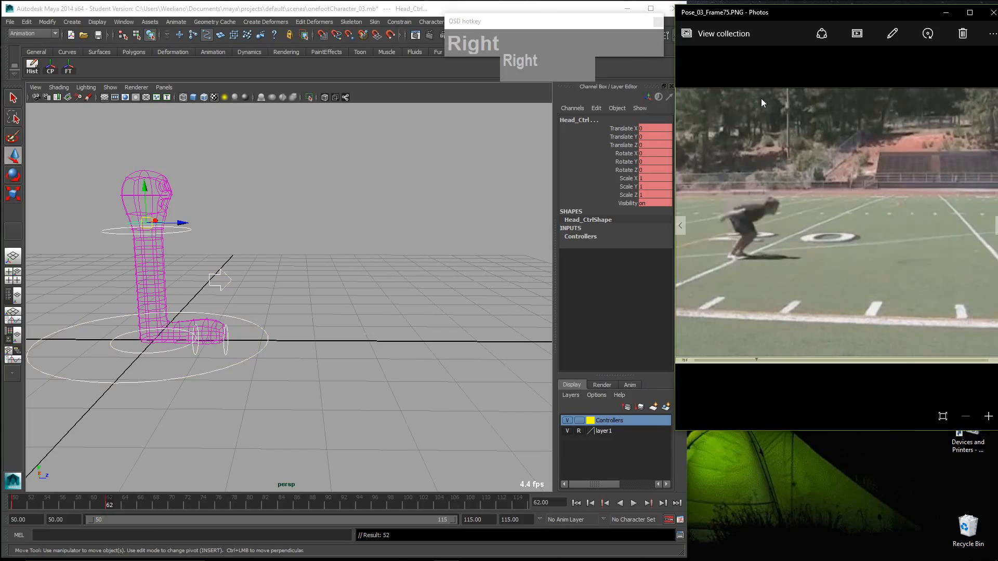
left_click_drag(128, 509, 207, 512)
left_click(315, 374)
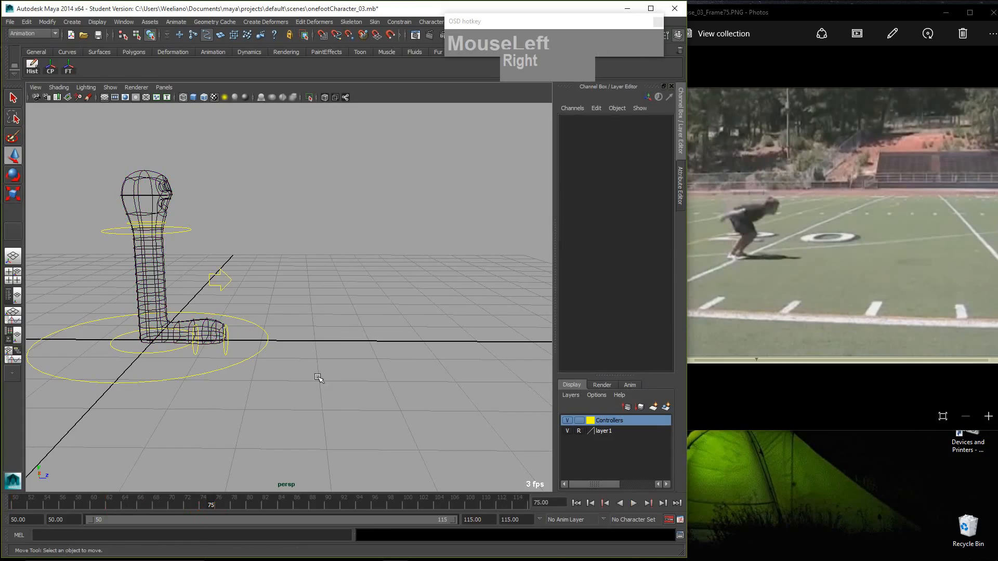
left_click_drag(331, 409, 29, 182)
key("s")
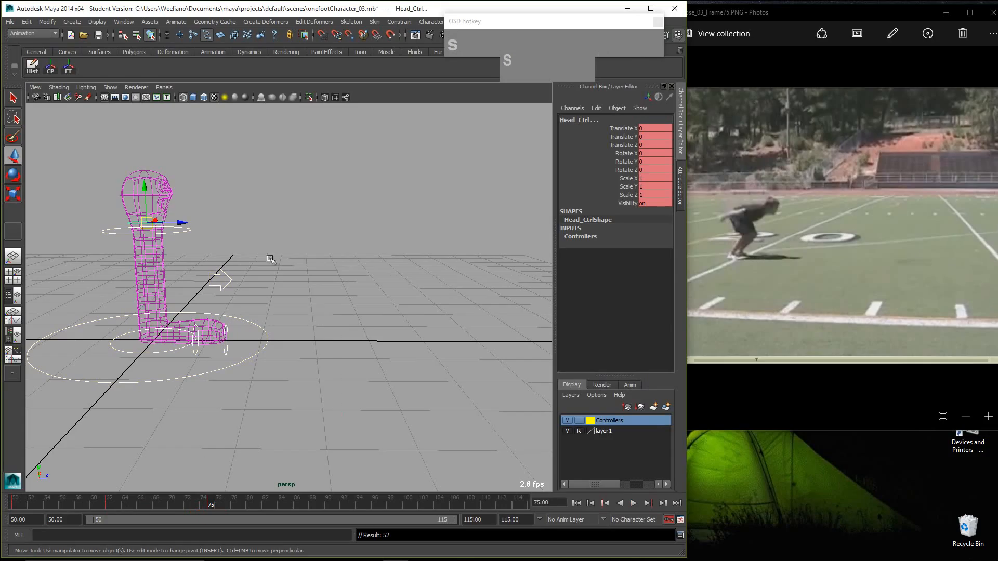
Step: Show the Pose_04_Frame82.PNG reference photo beside Maya and move the current time to frame 82
left_click(876, 15)
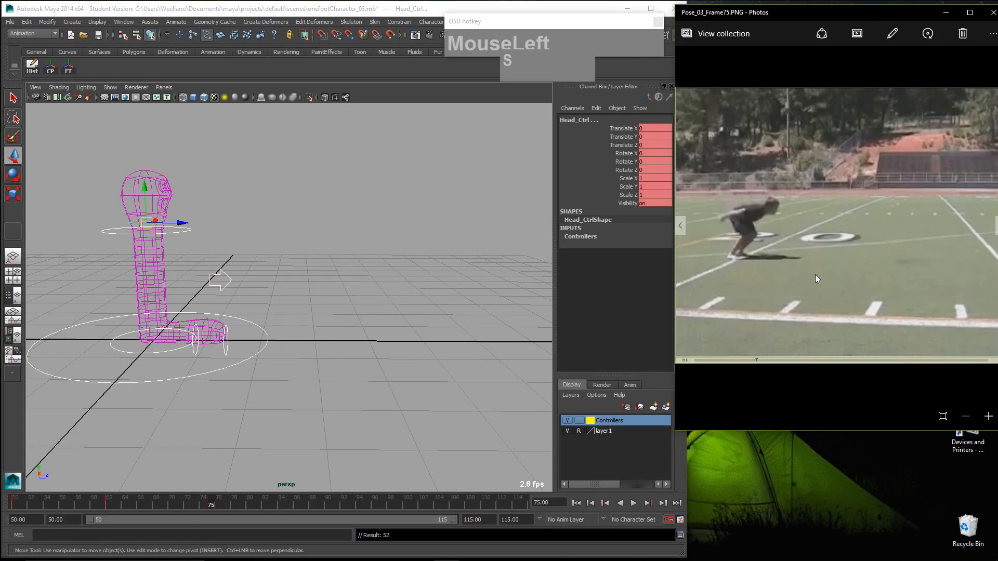
left_click(838, 378)
key("Down")
key("Right")
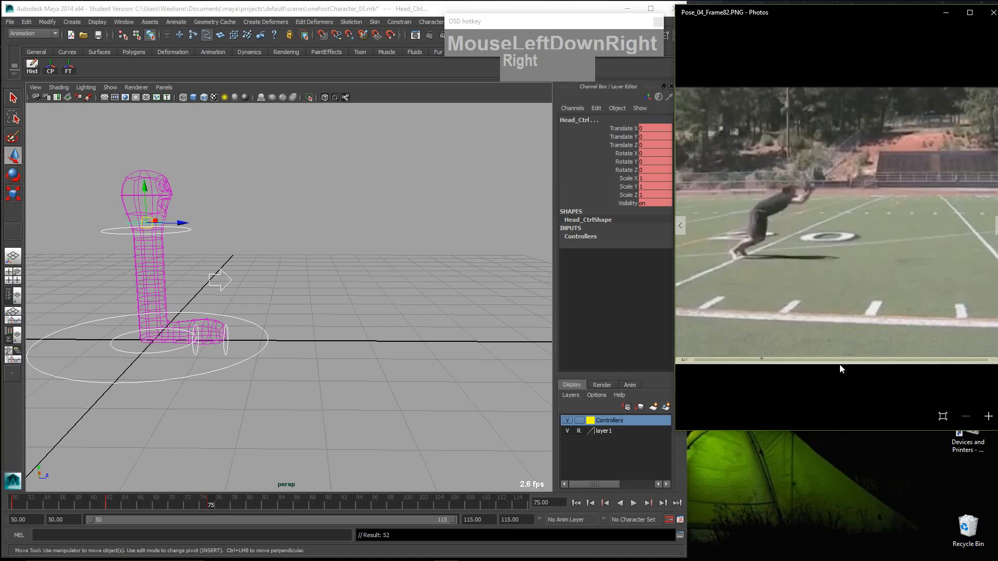
left_click_drag(224, 504, 266, 507)
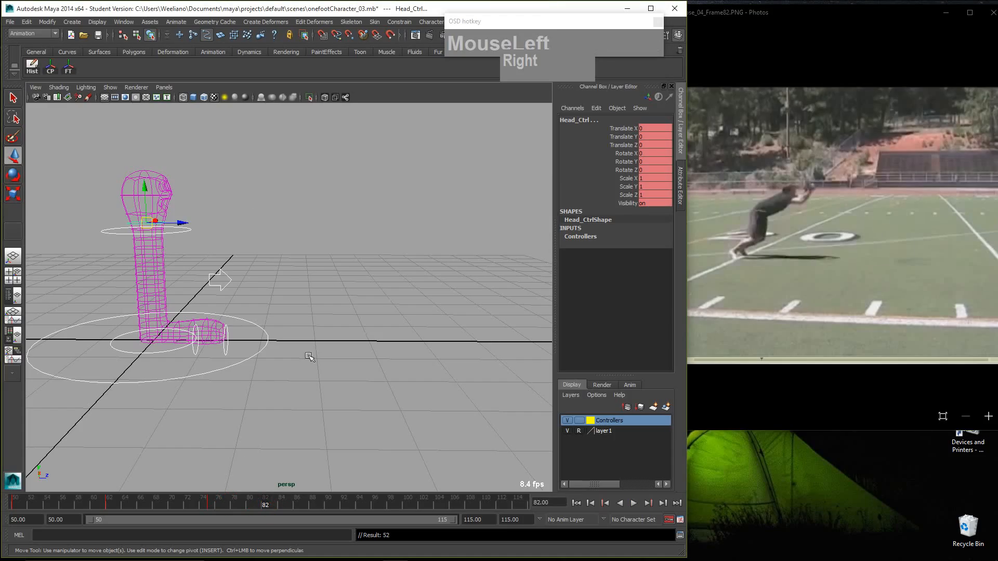
Step: Scrub back to frame 75 to check Head_Ctrl's keys on the timeline, and return to frame 82
left_click_drag(334, 423, 314, 413)
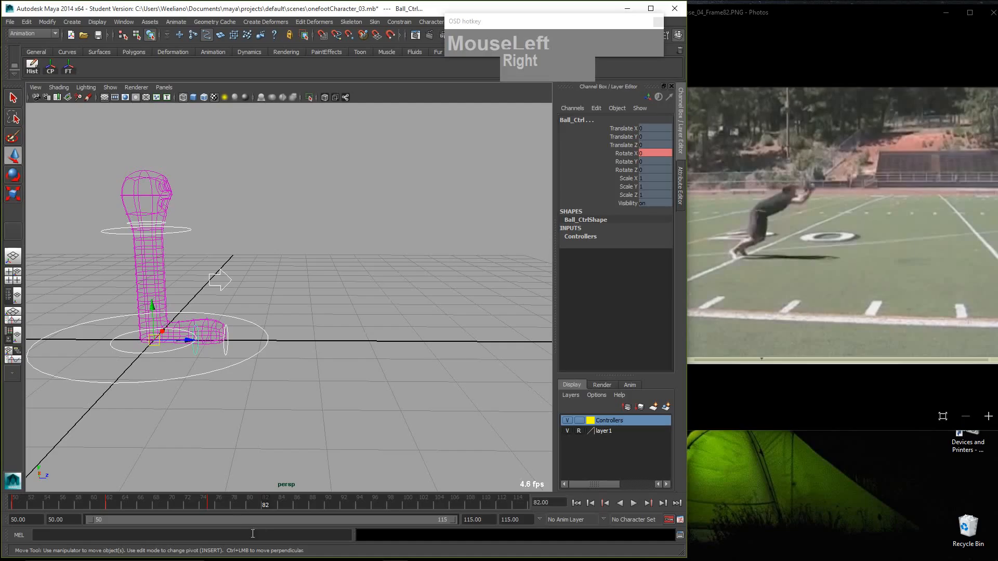
key("alt+v")
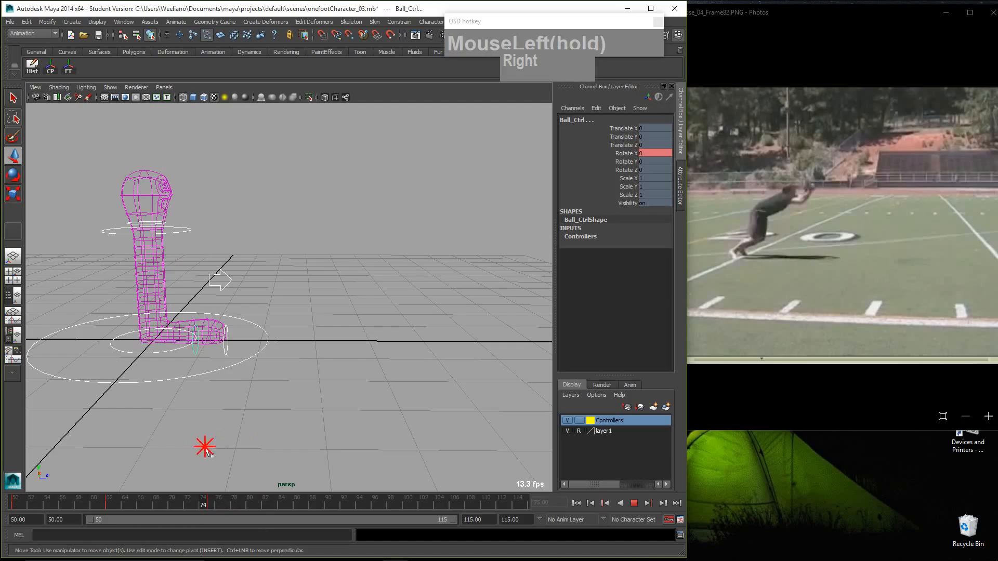
left_click(205, 501)
left_click_drag(216, 499, 214, 499)
left_click(83, 184)
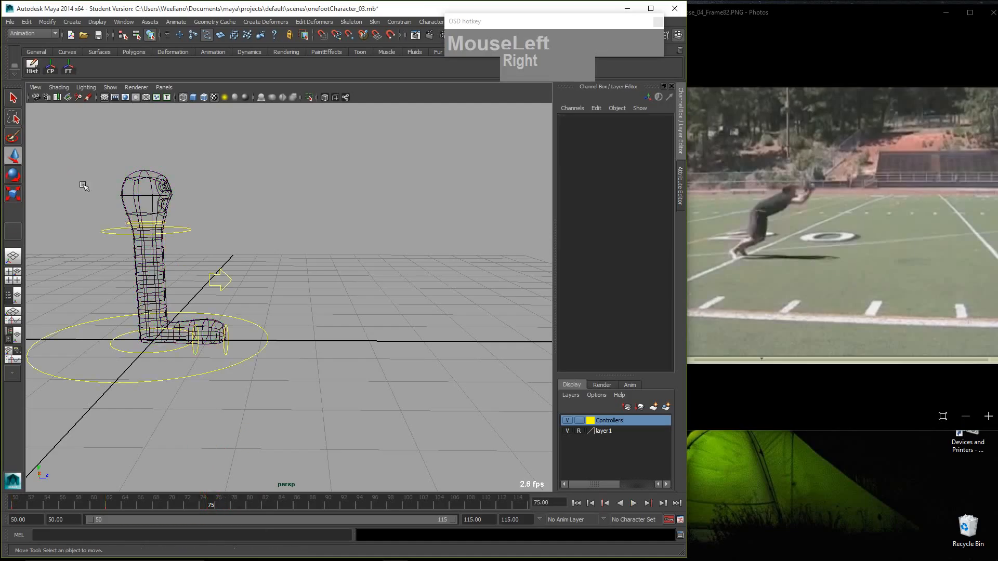
left_click(139, 226)
left_click(137, 226)
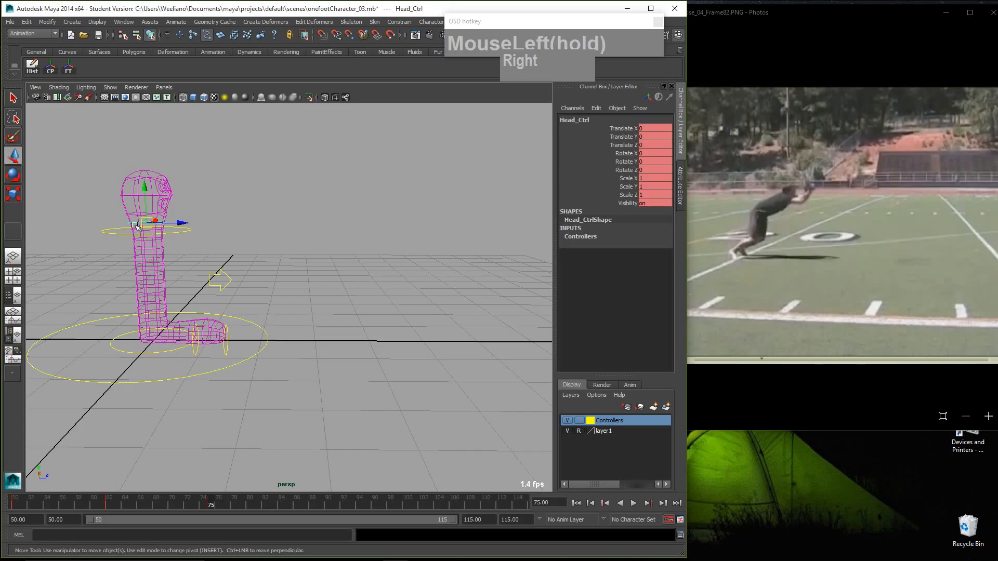
left_click(303, 474)
left_click_drag(221, 504, 265, 507)
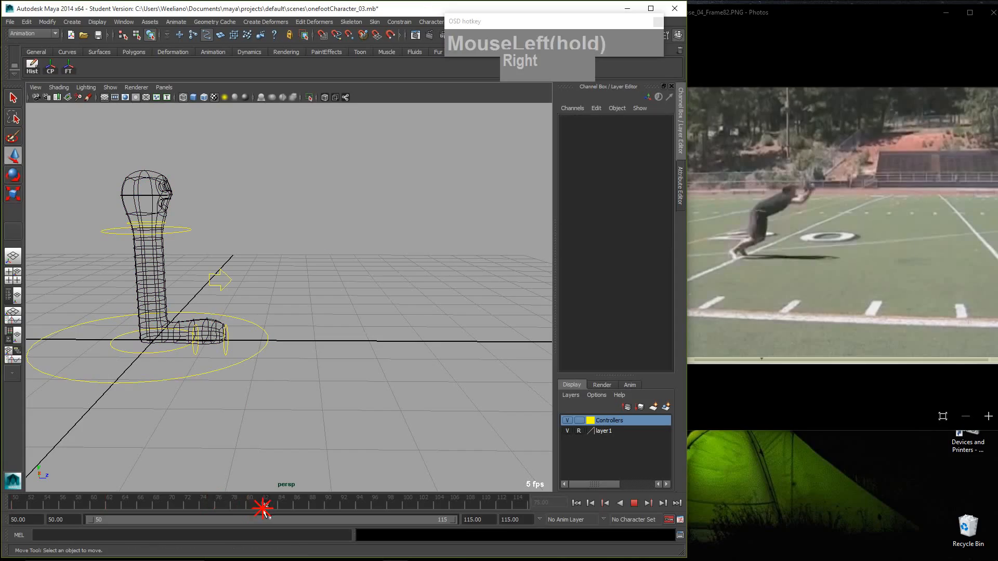
Step: Select all of the rig's controllers, key them at frame 82, and clear the selection
left_click(871, 84)
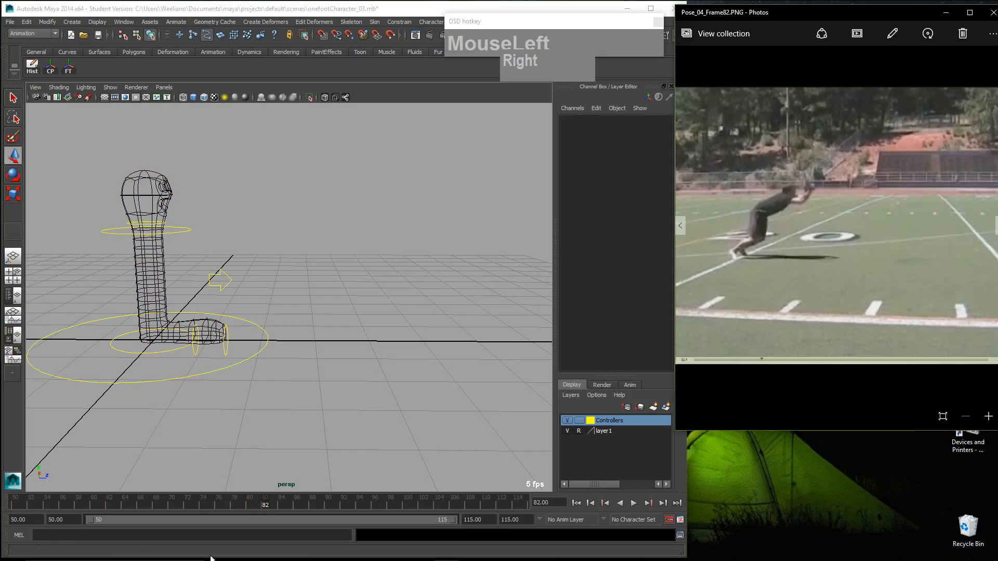
left_click_drag(321, 417, 4, 111)
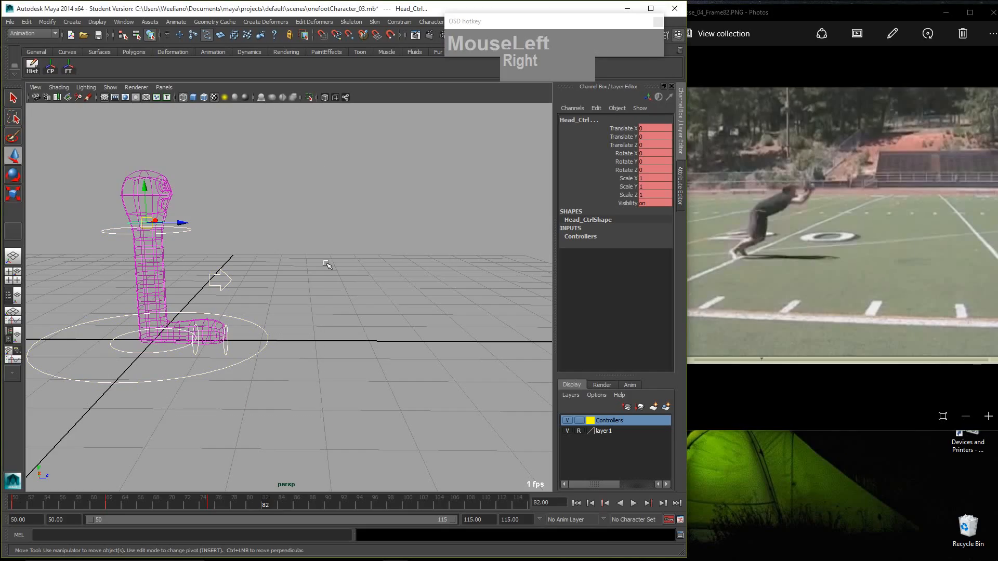
key("s")
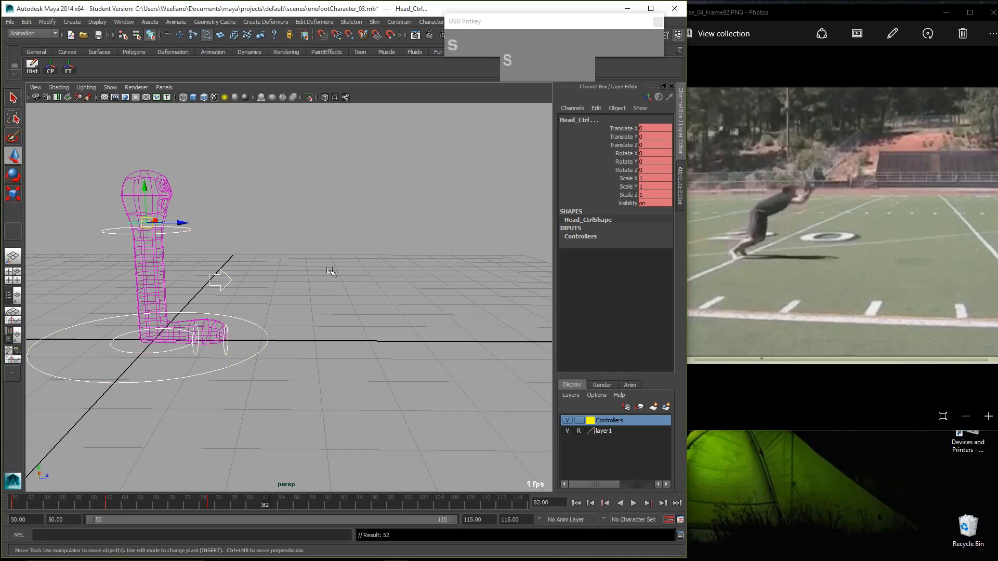
left_click(331, 271)
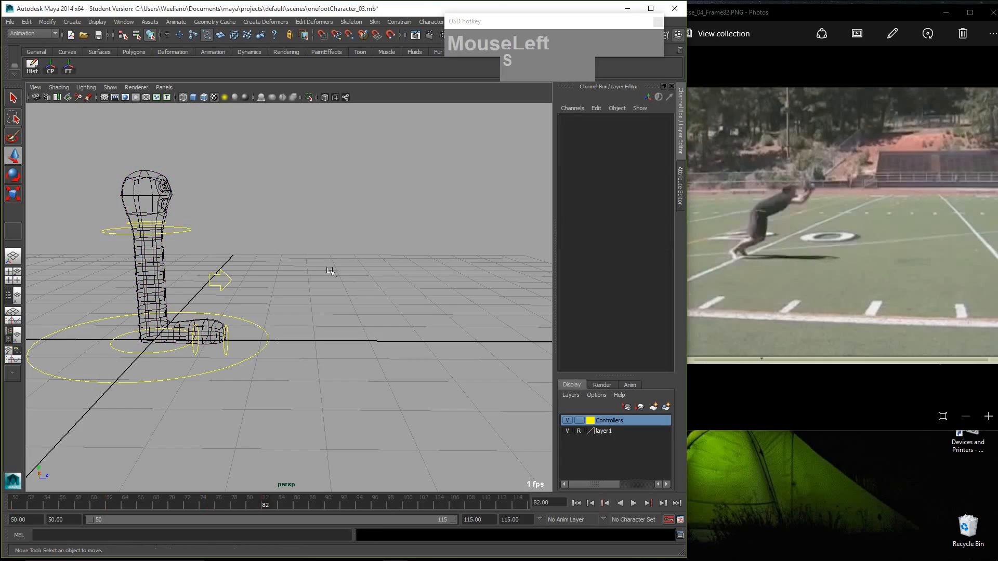
Step: Show the Pose_05_Frame84.PNG reference photo, and key all of the rig's controllers at frame 84
left_click(756, 37)
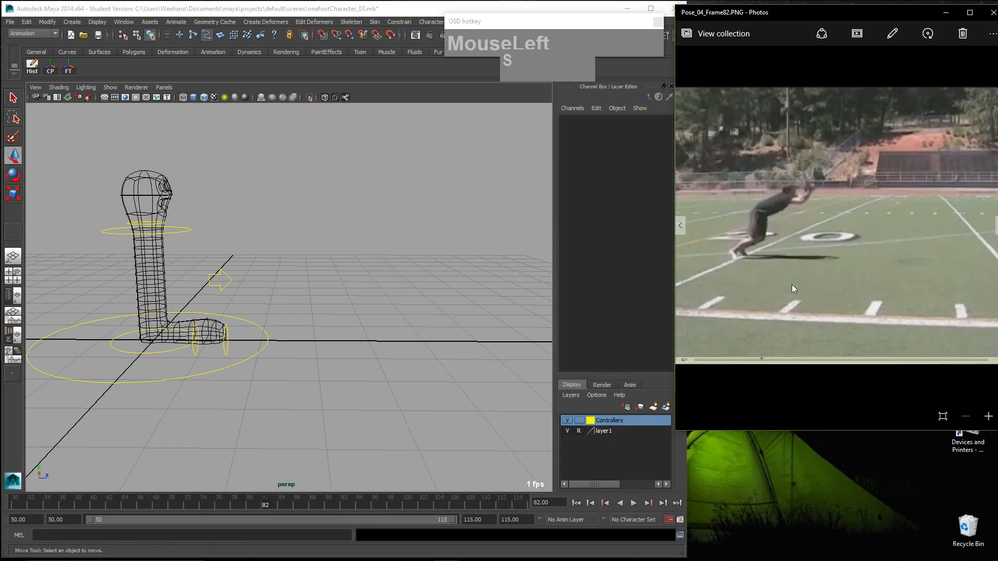
key("Right")
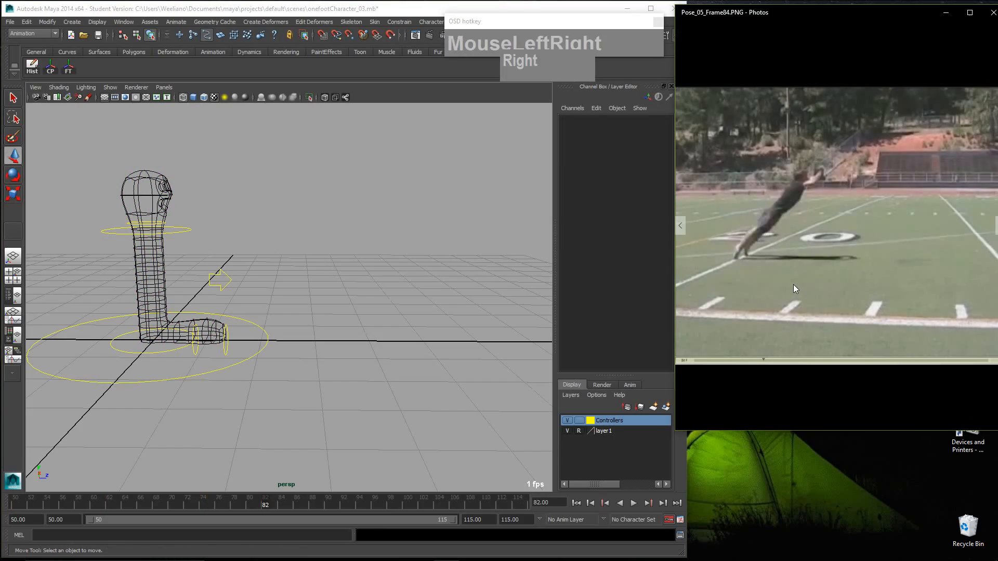
left_click_drag(274, 506, 281, 508)
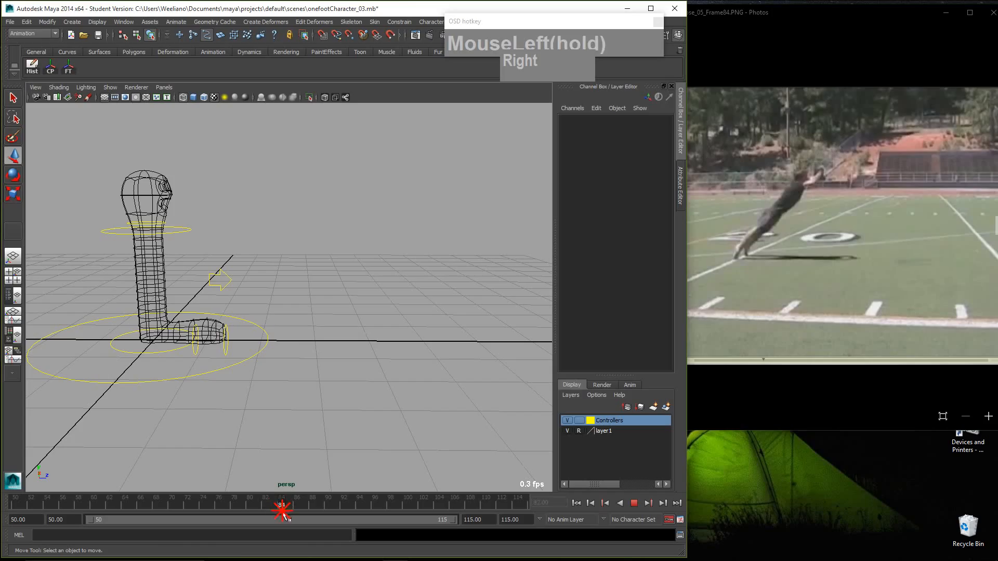
left_click_drag(320, 404, 29, 204)
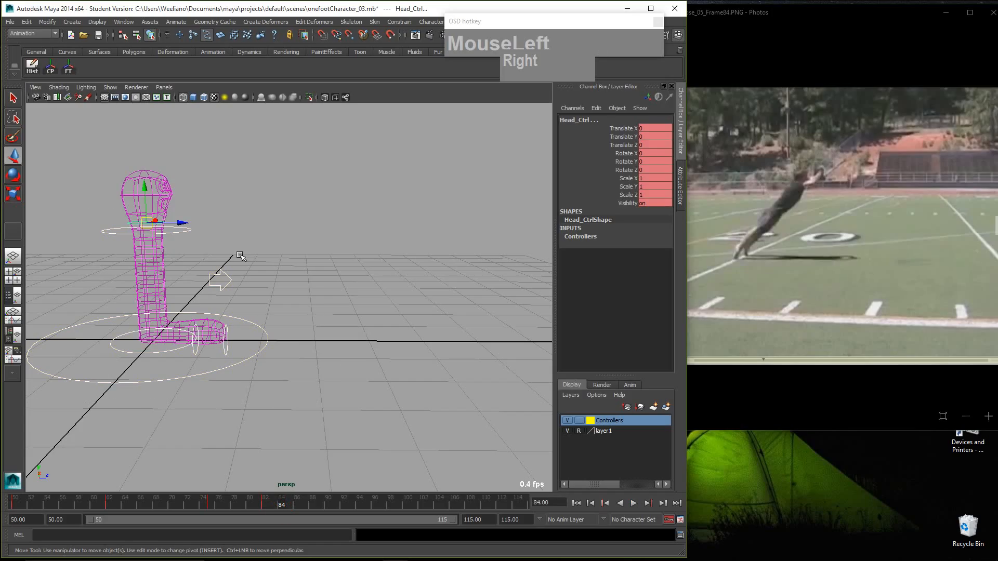
key("s")
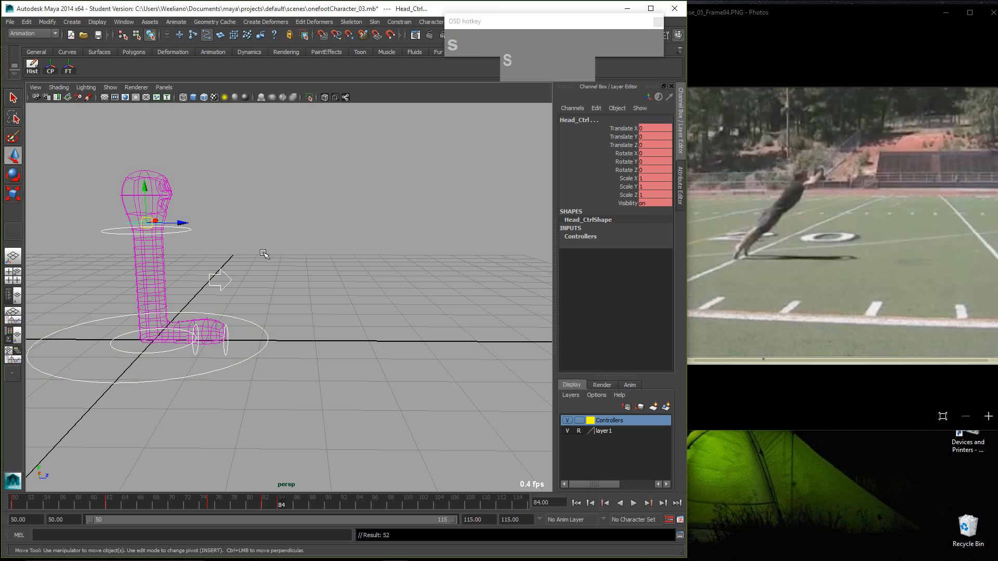
Step: Move the photo window over Maya's edge and compare the jumper's foot placement in the reference photos between frames 62 and 84
left_click(793, 37)
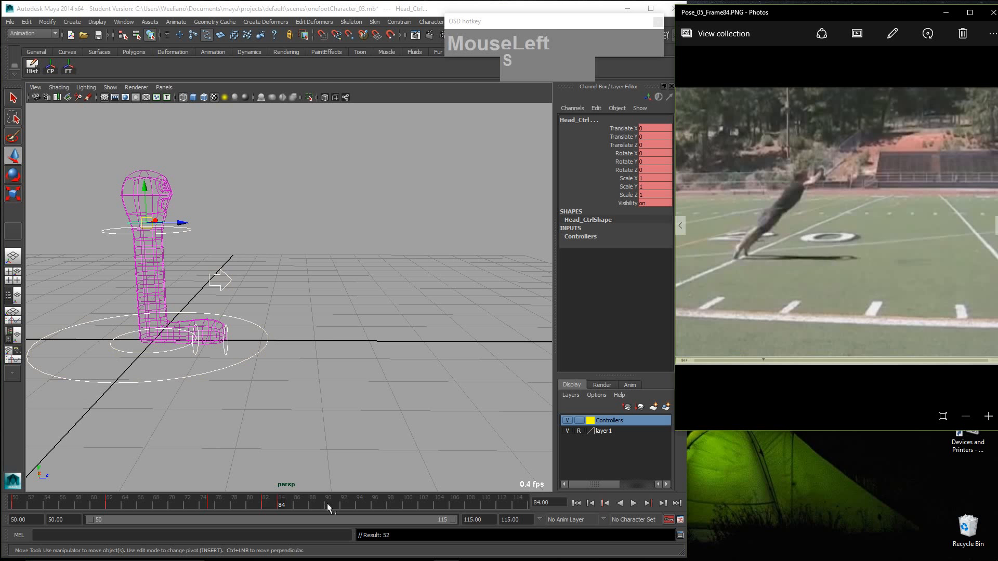
left_click_drag(808, 16, 772, 22)
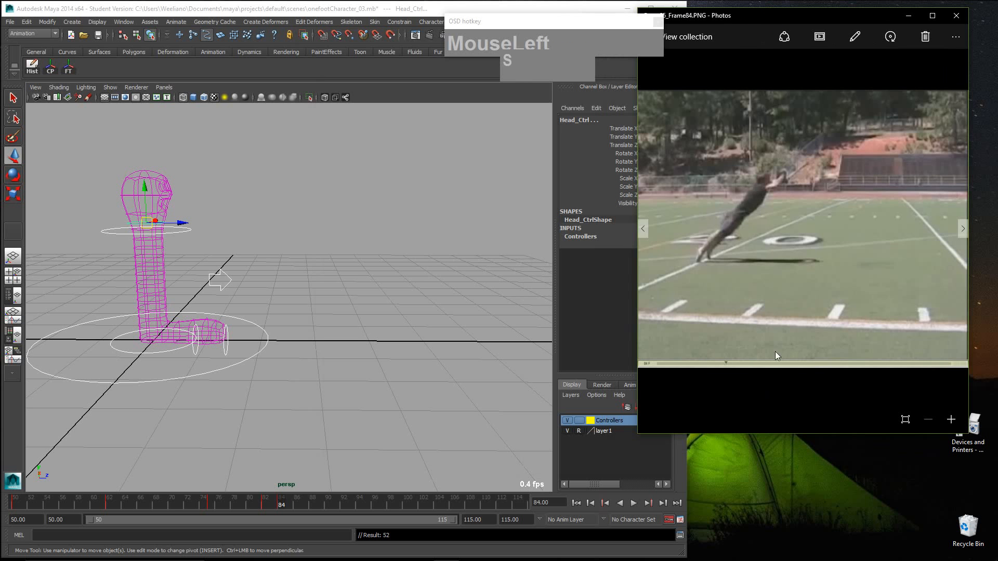
key("Left")
key("Left")
key("Left")
key("Left")
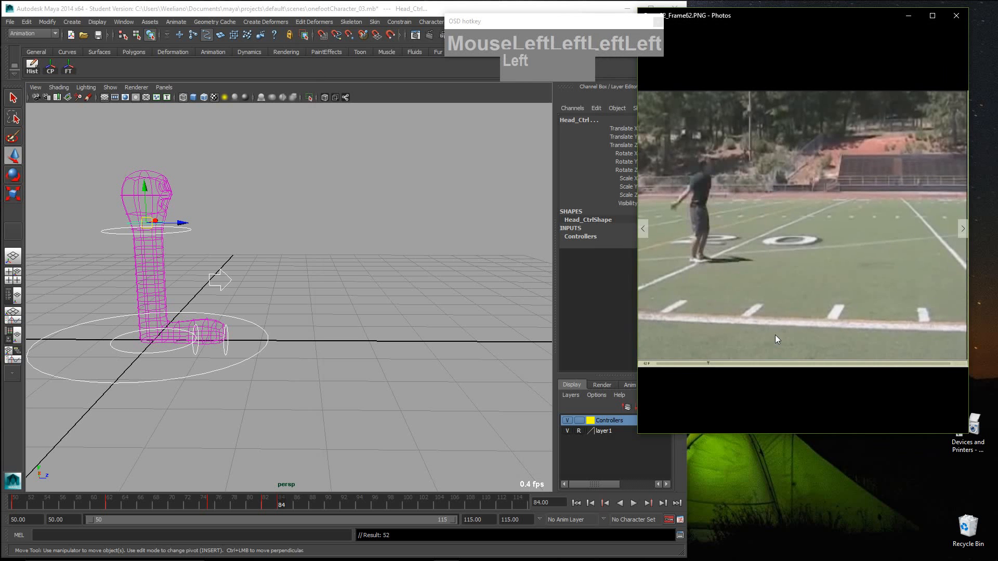
key("Right")
key("Right")
key("Right")
key("Right")
key("Right")
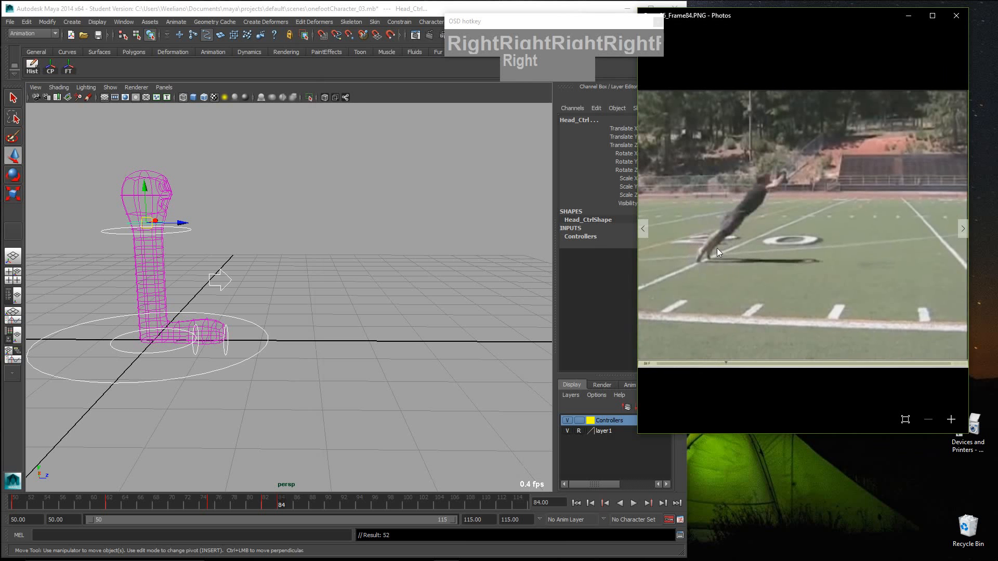
key("Left")
key("Left")
key("Left")
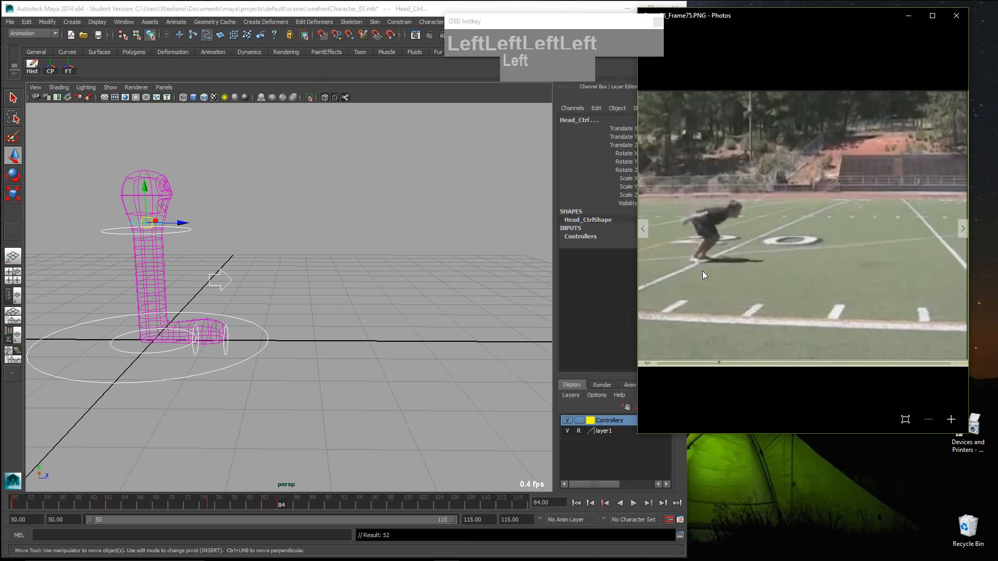
Step: Select Main_Ctrl and compare its keys up to frame 84 with the reference photos up to Pose_05_Frame84.PNG
left_click(263, 352)
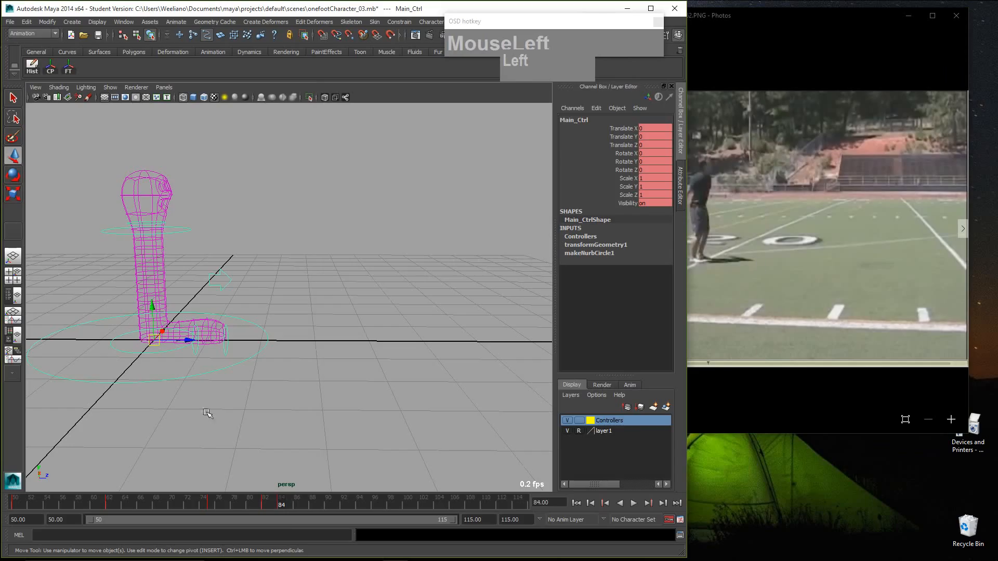
mouse_move(281, 507)
left_mouse_down()
mouse_move(7, 508)
mouse_move(305, 515)
mouse_move(283, 517)
left_mouse_up()
left_click(780, 343)
key("Right")
key("Right")
key("Right")
key("Right")
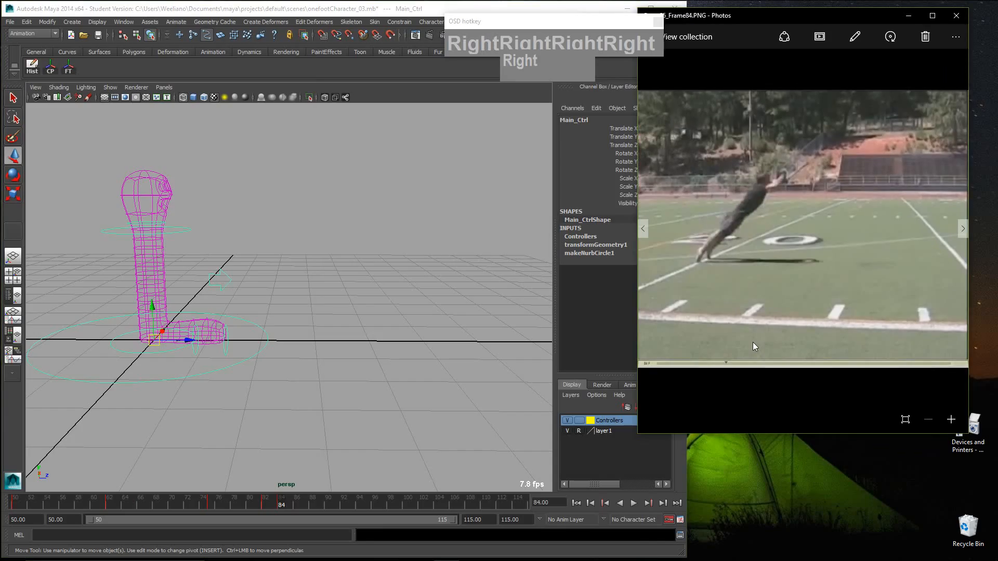
Step: Examine the jumper's takeoff, flight and landing across the reference photos for frames 84, 89, 94 and 96
key("Right")
key("Right")
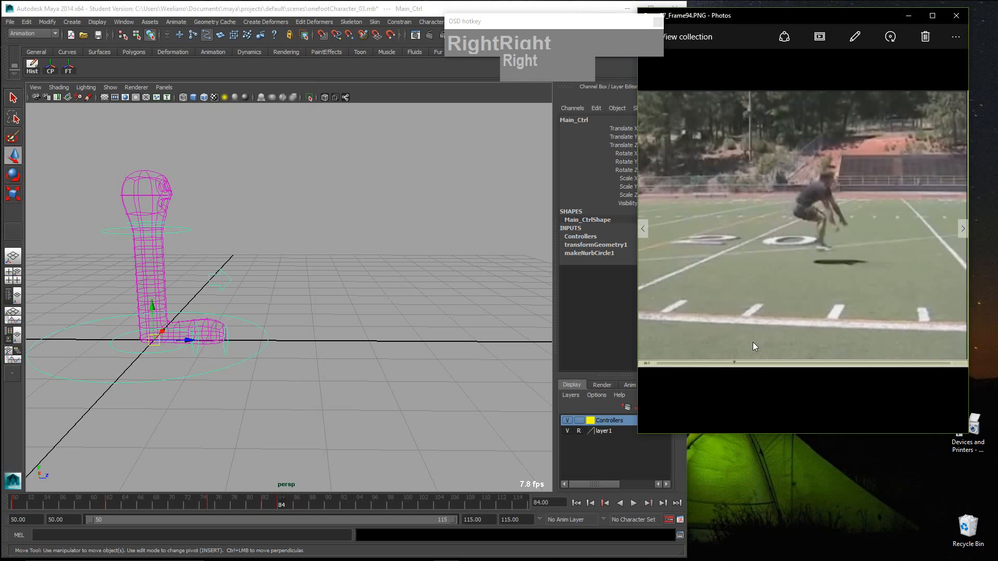
key("Right")
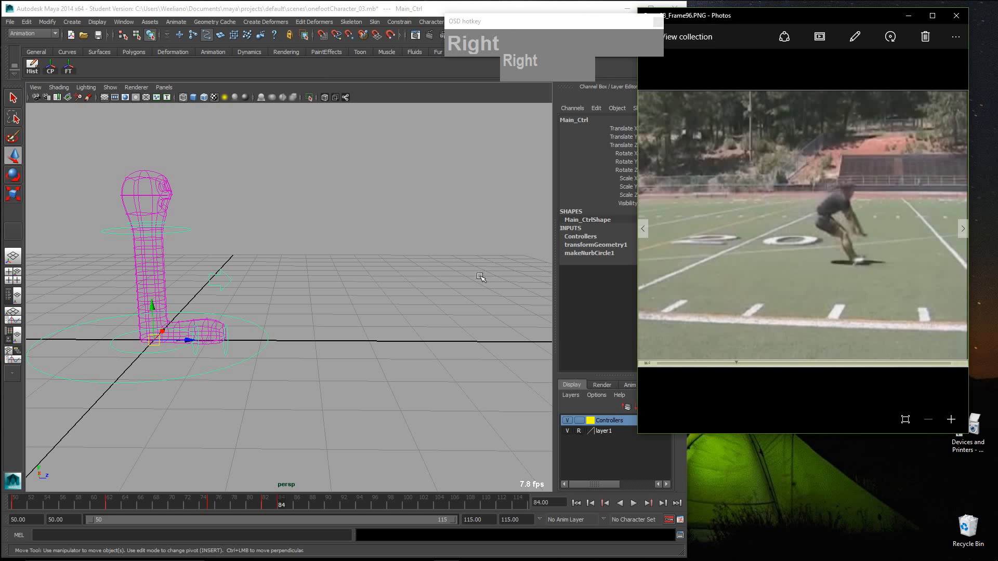
key("Left")
key("Left")
key("Left")
key("Left")
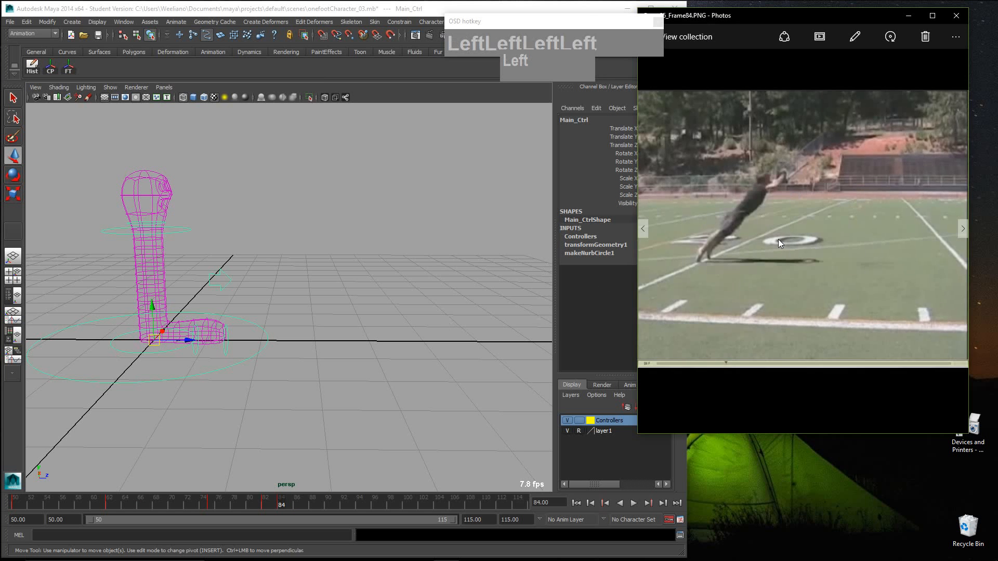
key("Right")
key("Right")
key("Left")
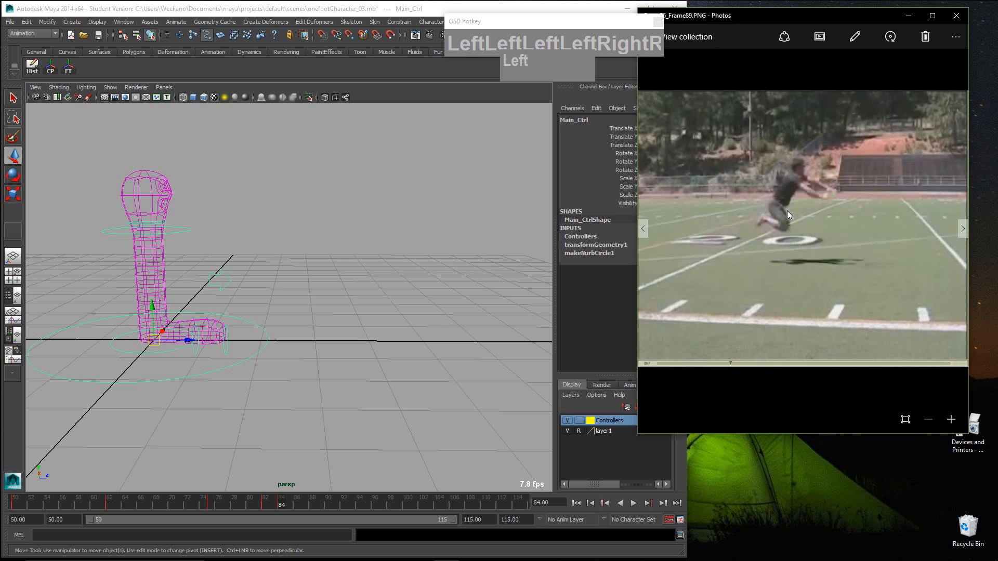
key("Right")
key("Left")
key("Right")
key("Left")
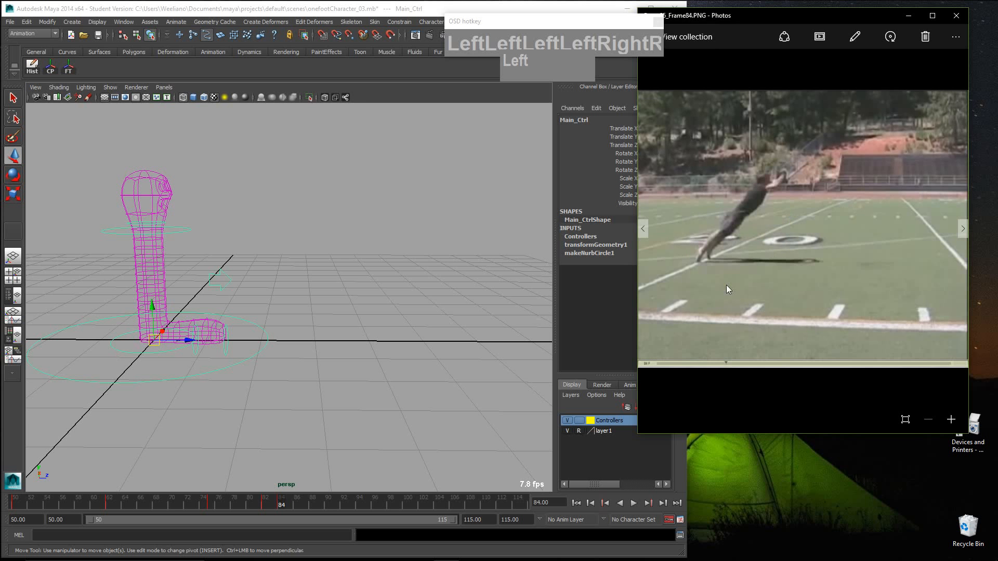
Step: Show the Pose_08_Frame96.PNG reference photo and go to frame 96 of the animation
key("Right")
key("Right")
key("Right")
key("Right")
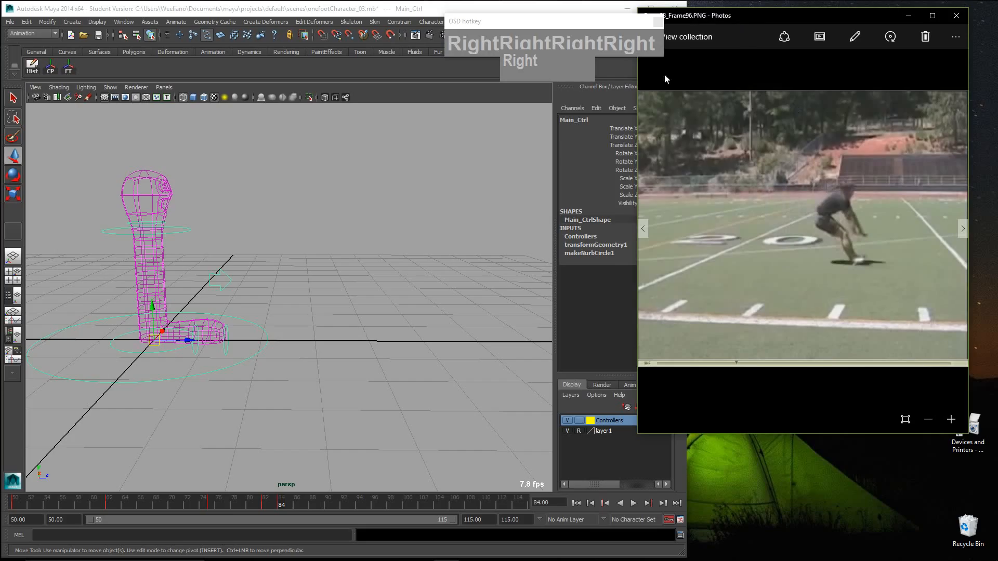
left_click_drag(298, 510, 375, 518)
Step: Select Main_Ctrl and move the whole rig forward along Z to a Translate Z of about 9.968 for the landing at frame 96
left_click(263, 387)
left_click(249, 355)
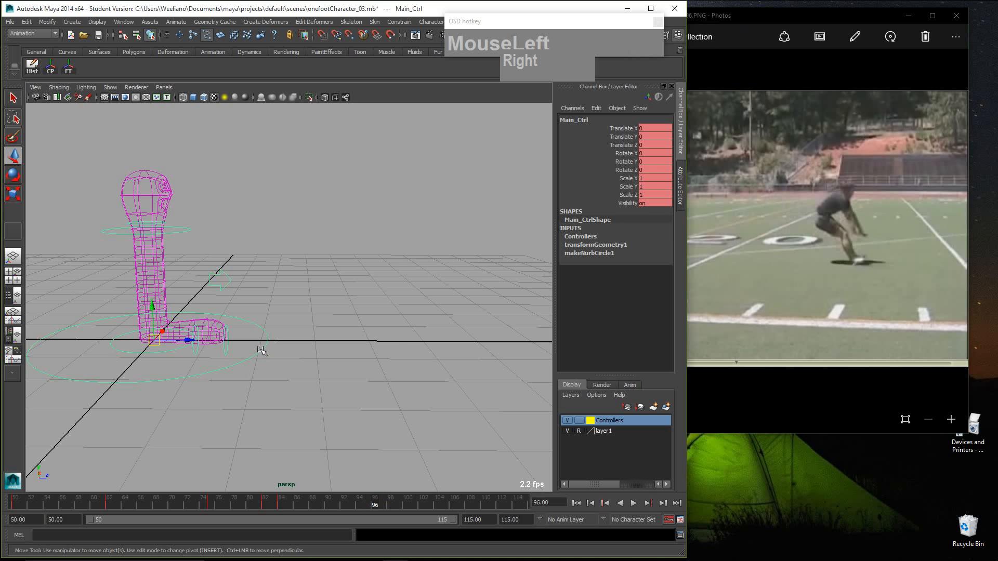
left_click(276, 367)
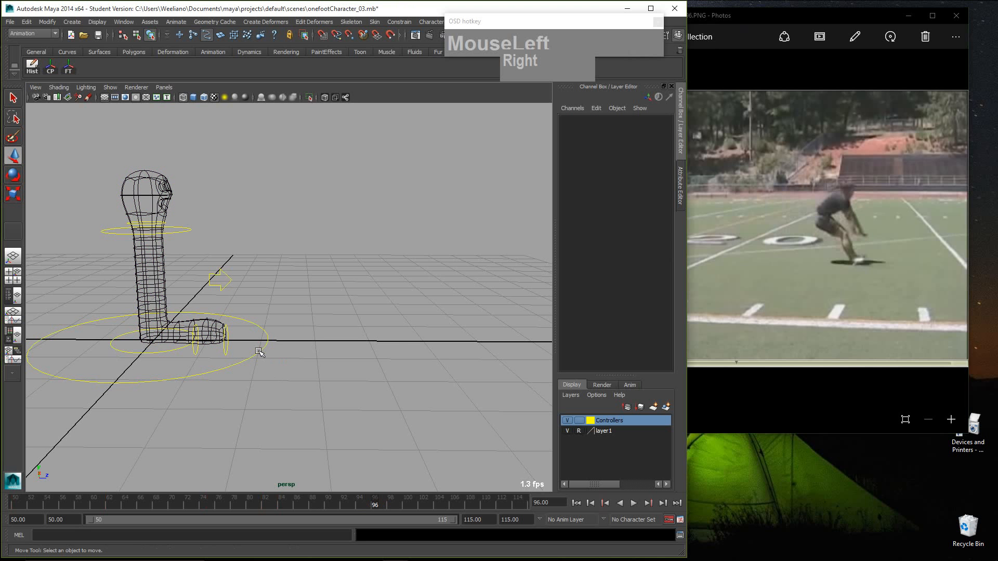
left_click(261, 351)
left_click_drag(398, 444, 58, 208)
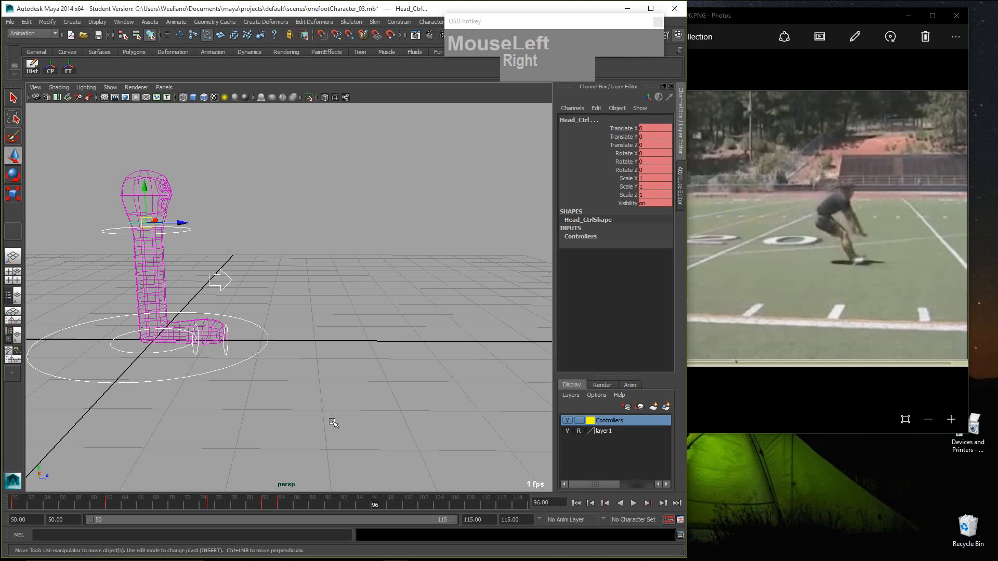
left_click(332, 420)
left_click(258, 352)
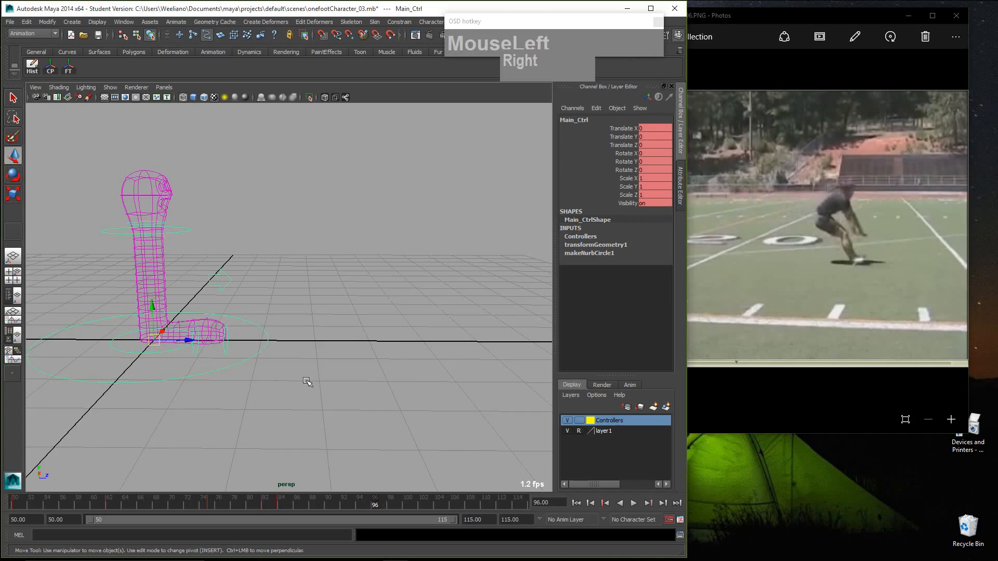
scroll(239, 346, "down", 2)
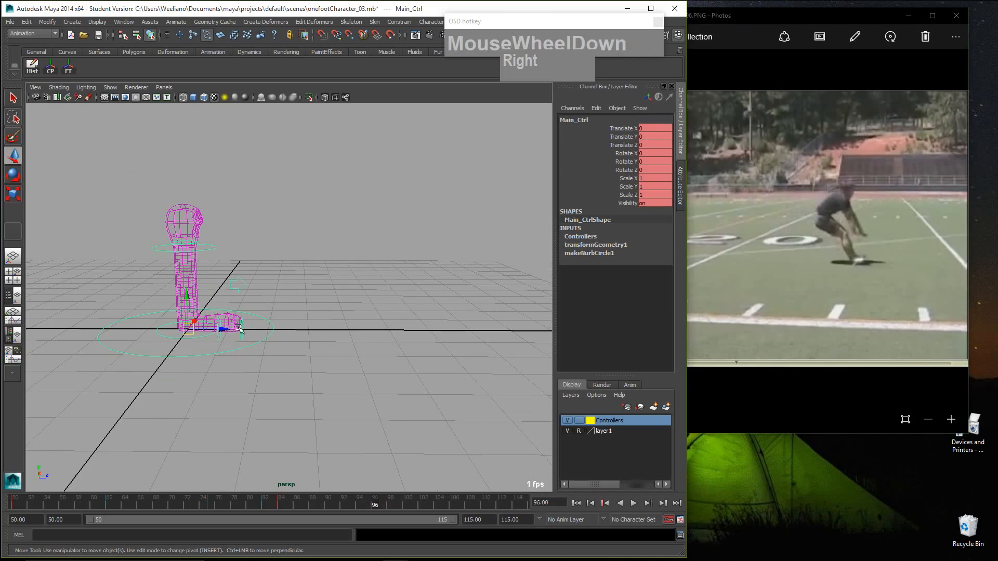
left_click_drag(224, 329, 525, 334)
scroll(424, 371, "down", 2)
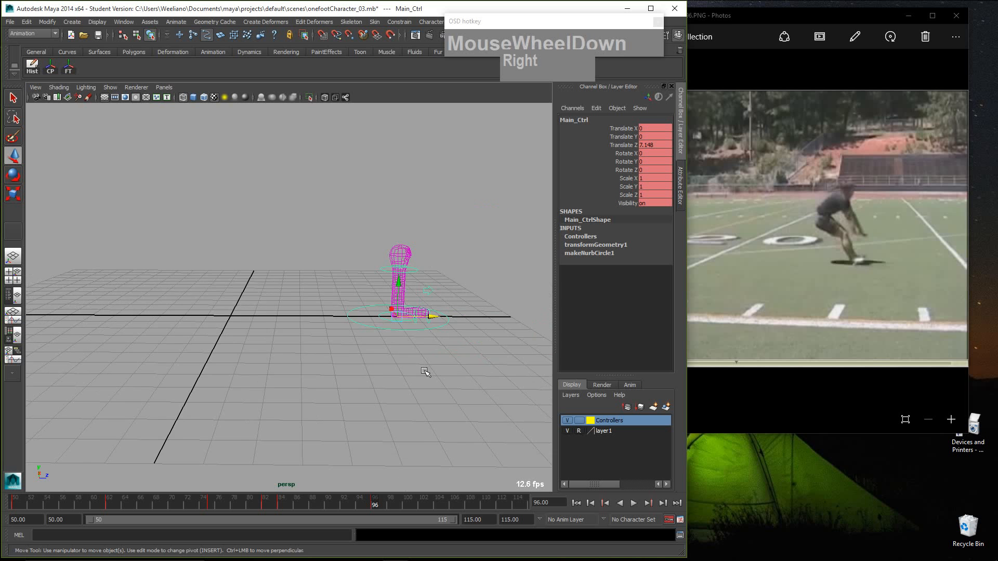
middle_click_drag(424, 371, 334, 380, "alt")
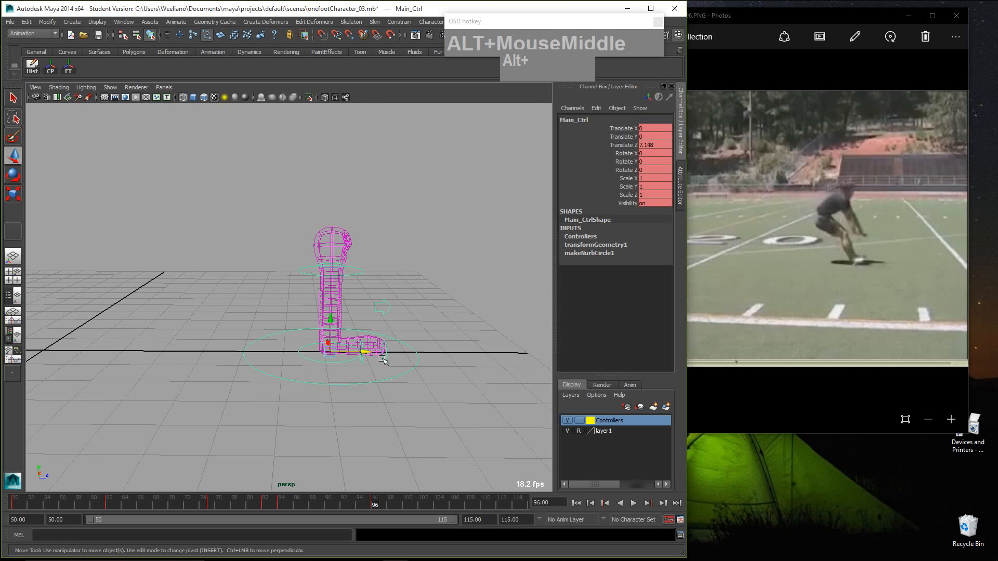
left_click_drag(365, 350, 481, 352)
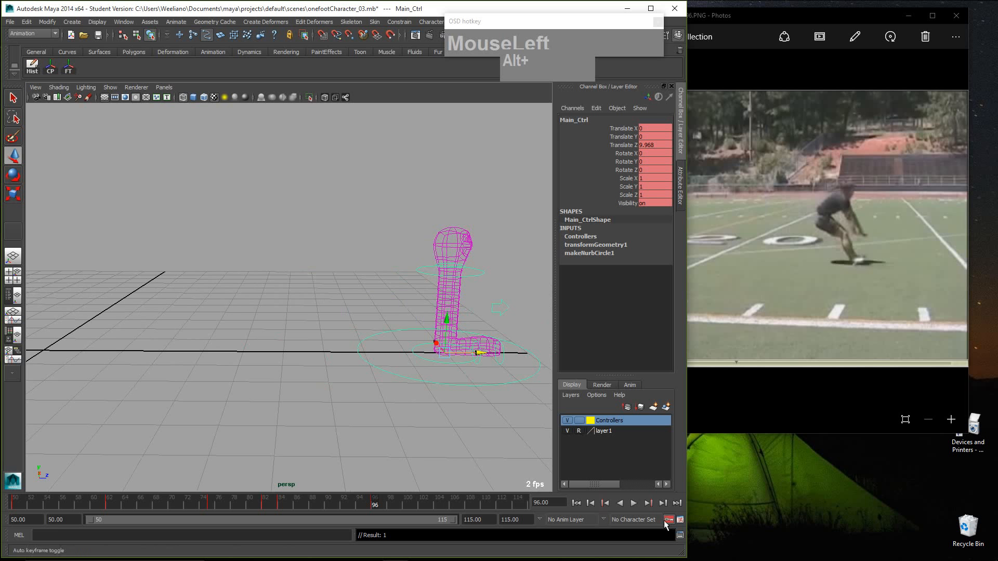
key("ctrl+1")
left_click(669, 521)
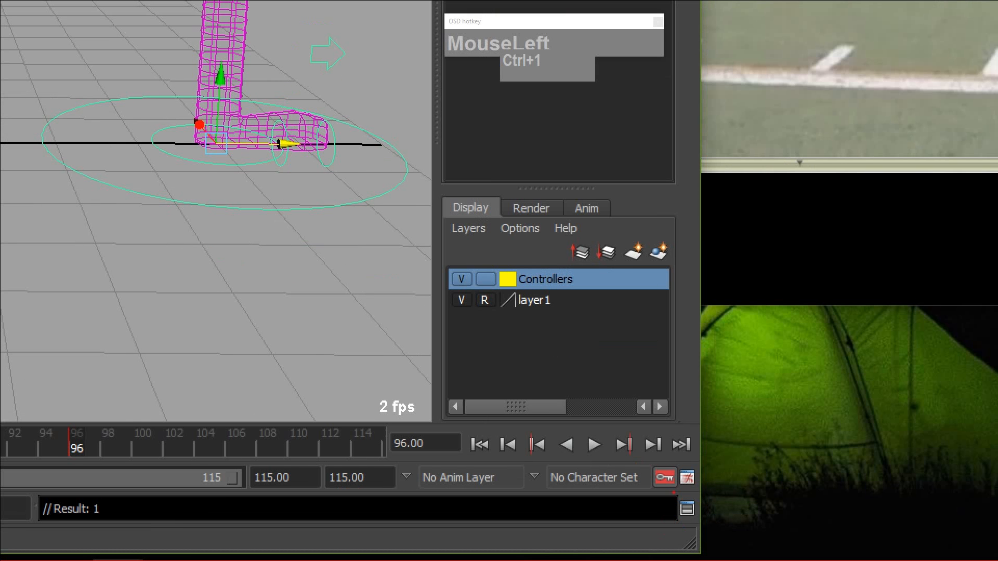
mouse_move(676, 510)
left_mouse_down()
mouse_move(663, 511)
mouse_move(678, 512)
left_mouse_up()
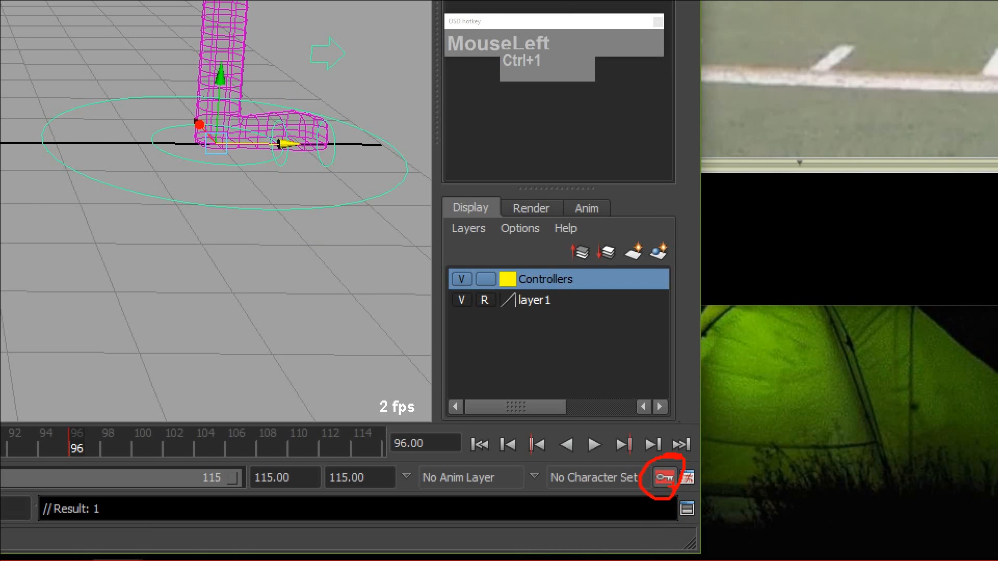
key("Escape")
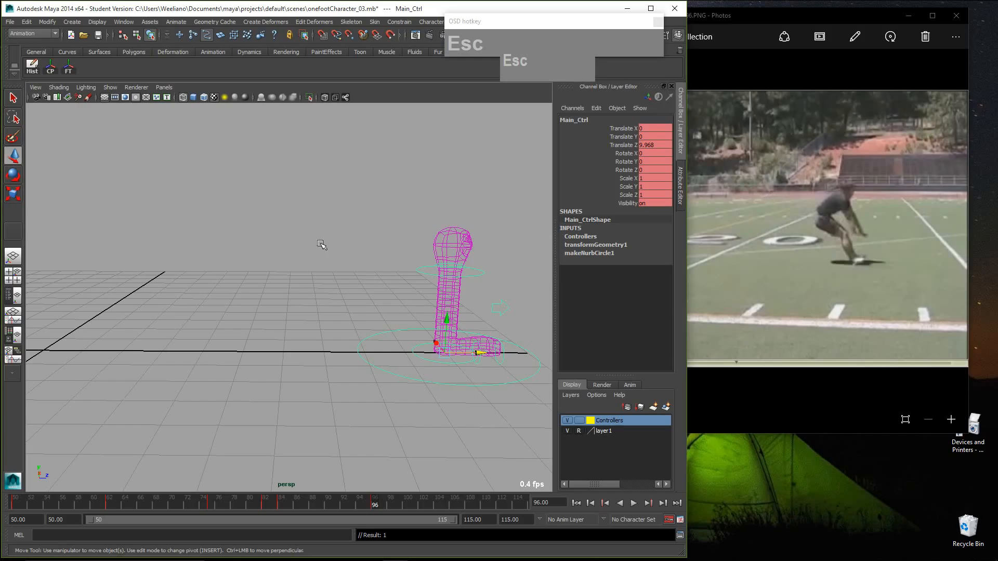
Step: Select all of the rig's controllers and key them at frame 96
left_click(301, 212)
left_click_drag(357, 227, 535, 423)
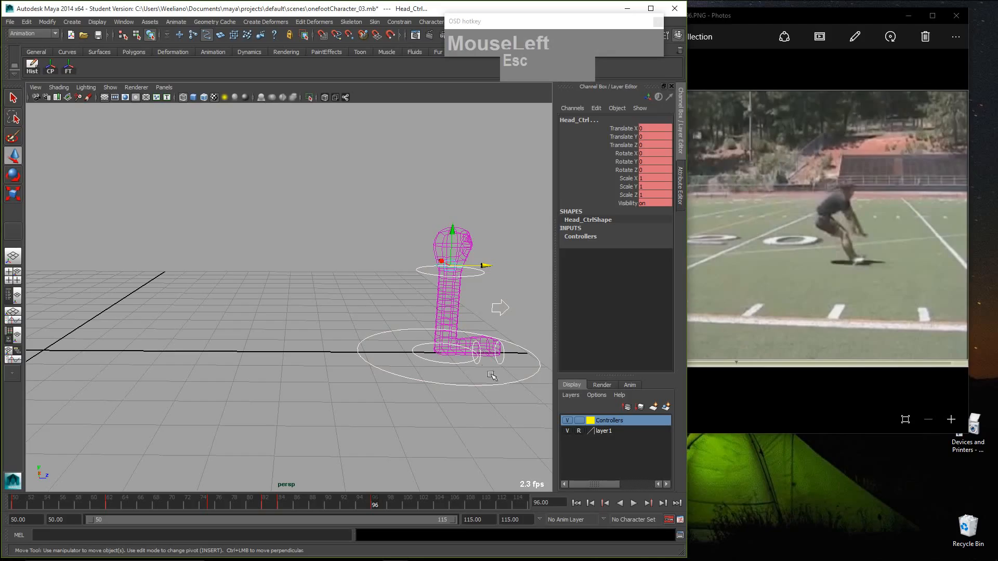
key("s")
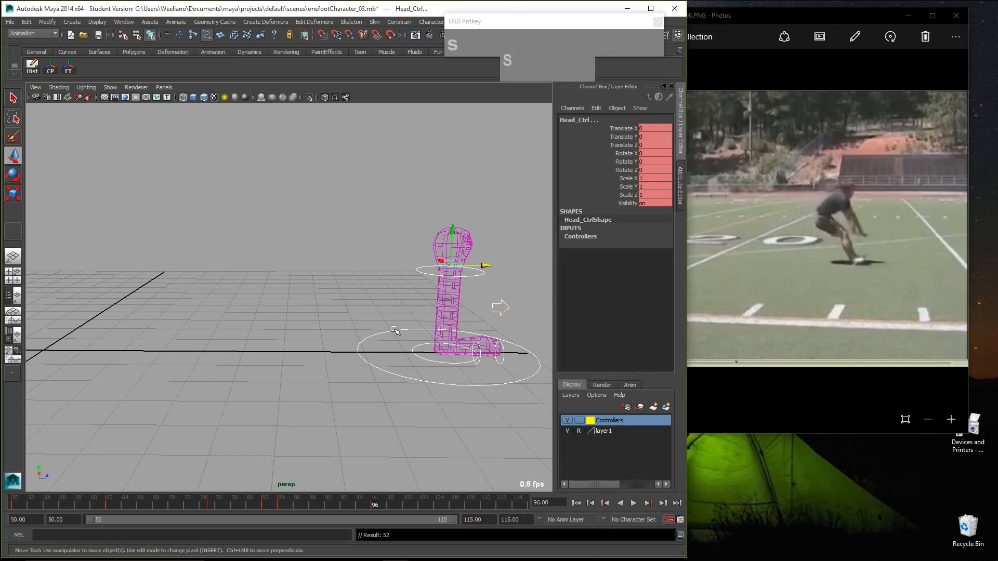
mouse_move(383, 508)
left_mouse_down()
mouse_move(146, 504)
mouse_move(383, 507)
mouse_move(301, 511)
mouse_move(381, 510)
mouse_move(374, 515)
left_mouse_up()
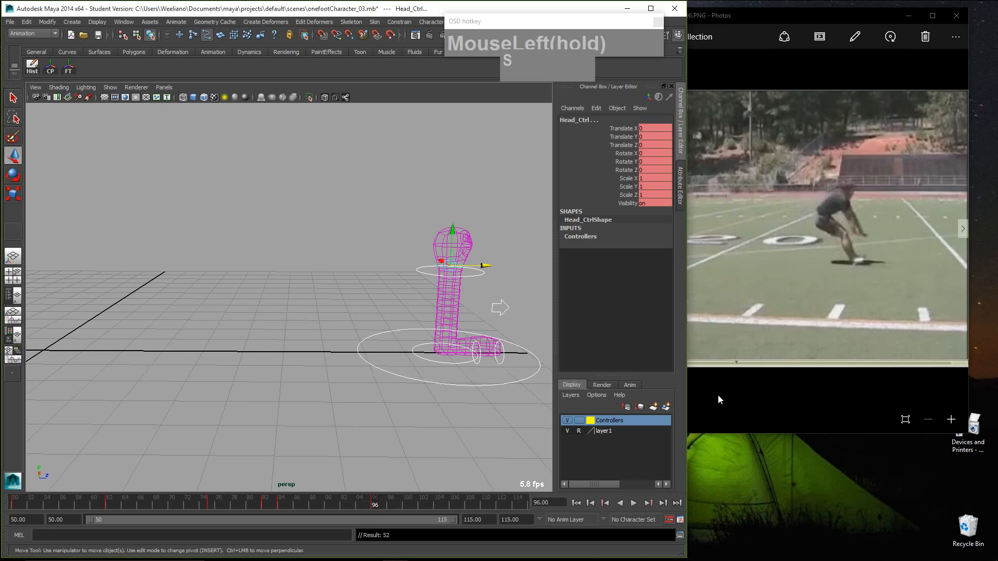
Step: Move the photo window off Maya, show the Pose_09_Frame97.PNG reference photo, and key all of the rig's controllers at frame 97
left_click(813, 22)
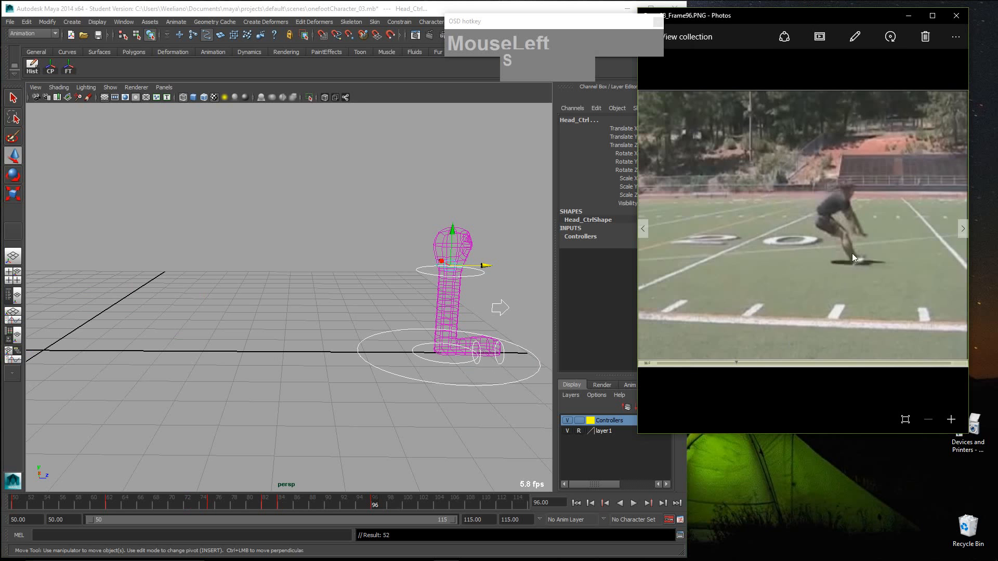
left_click_drag(778, 11, 803, 25)
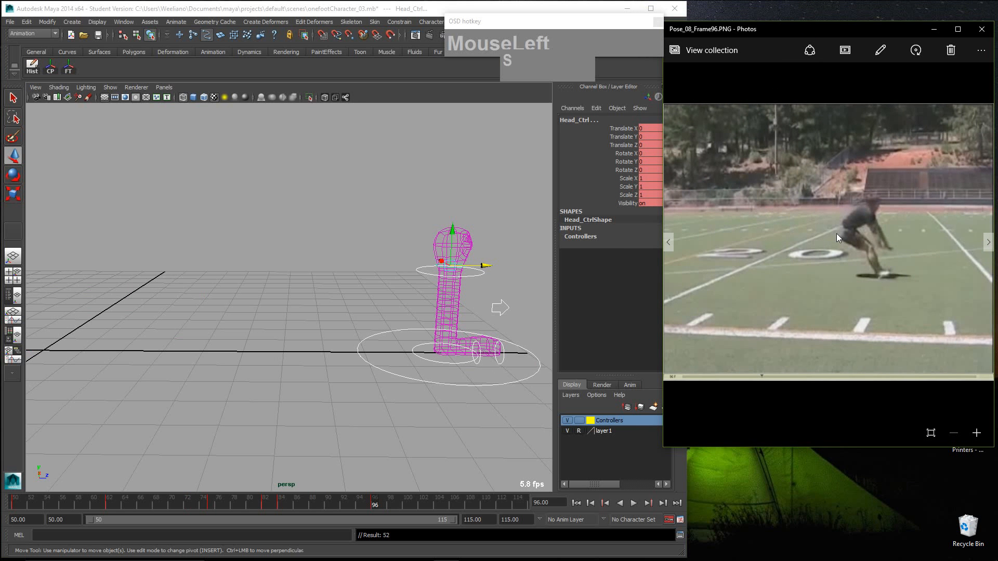
key("Right")
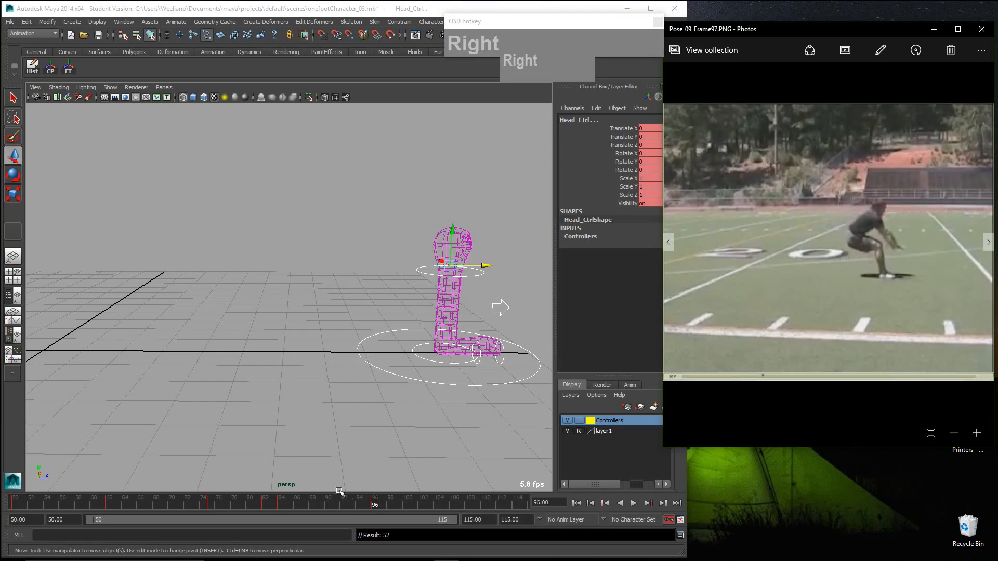
left_click(383, 503)
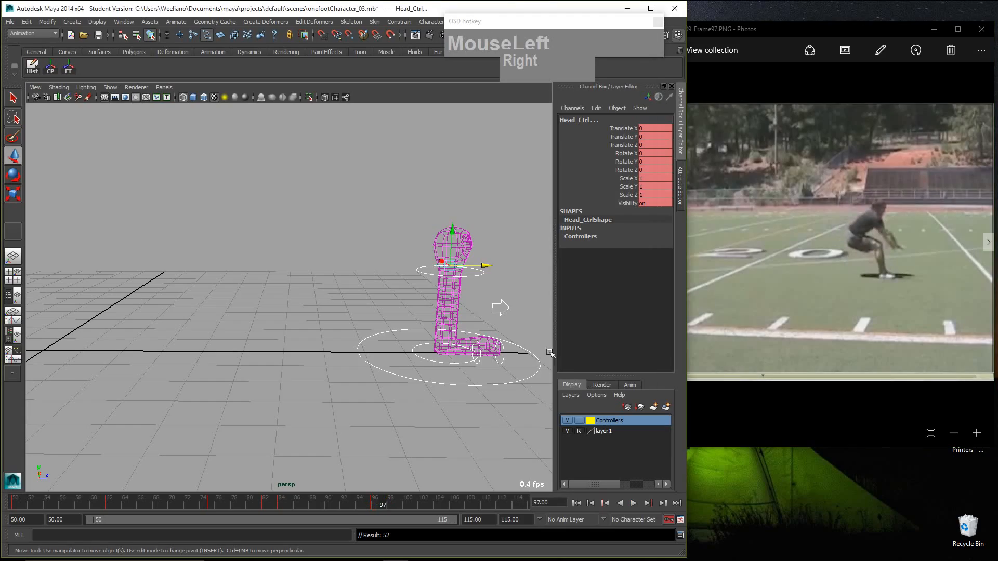
left_click(321, 194)
left_click_drag(320, 193, 545, 422)
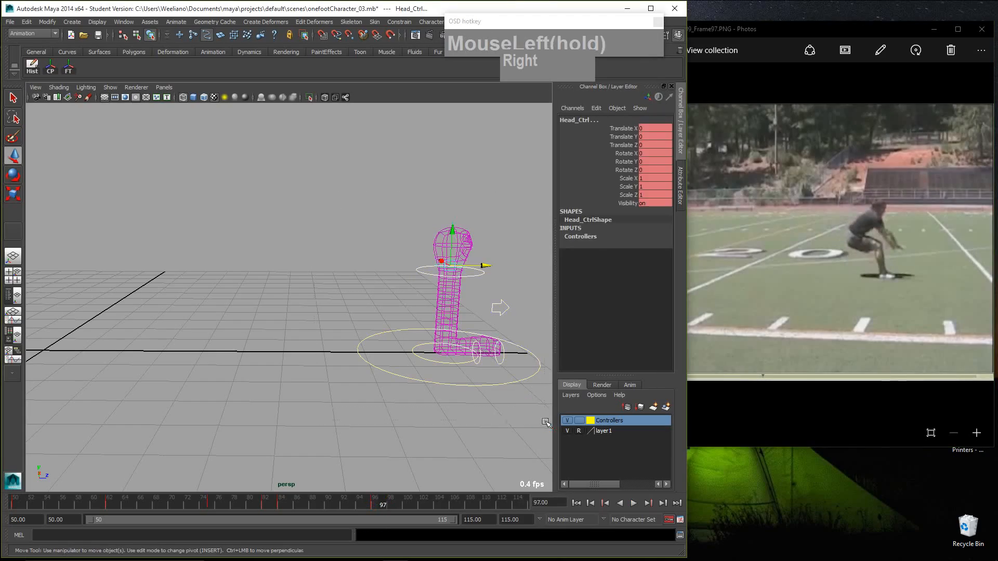
key("s")
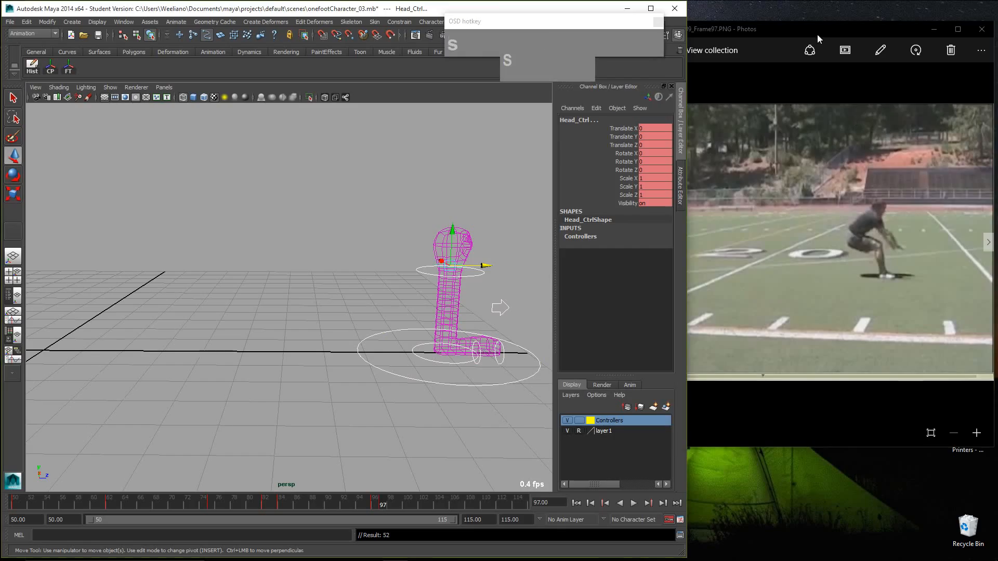
Step: Show the Pose_10_Frame104.PNG reference photo and key all of the rig's controllers at frame 104
left_click(864, 300)
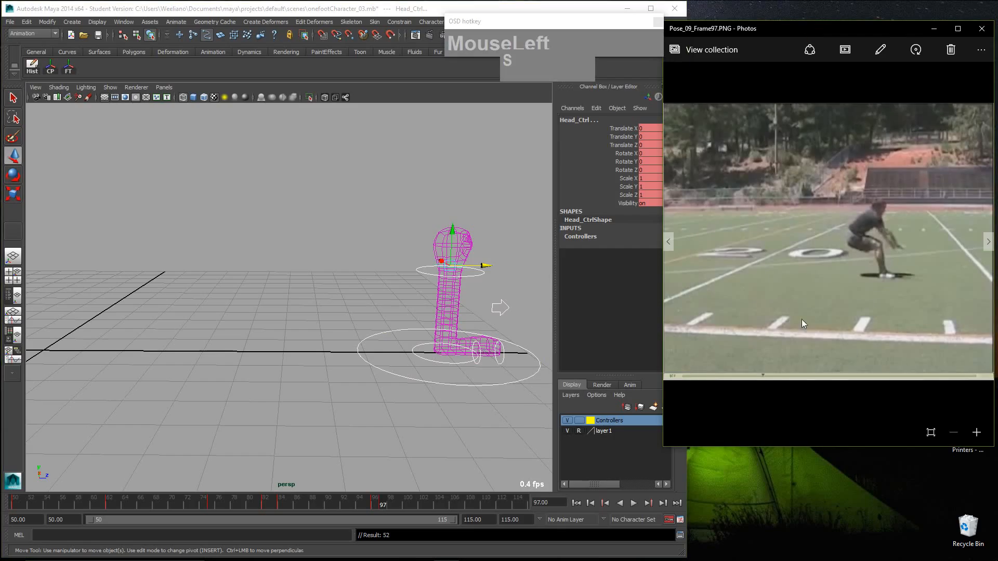
key("Right")
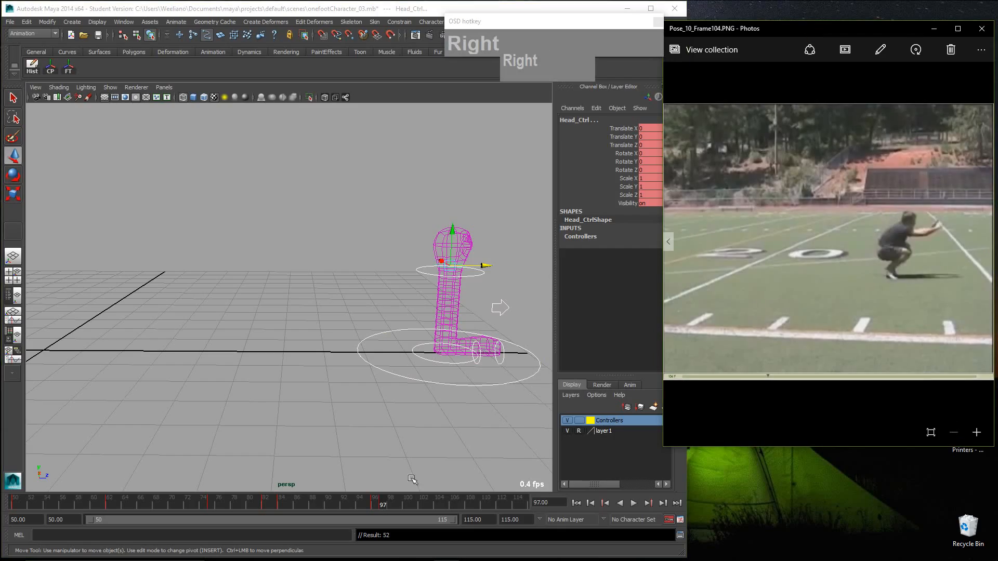
left_click_drag(419, 503, 436, 504)
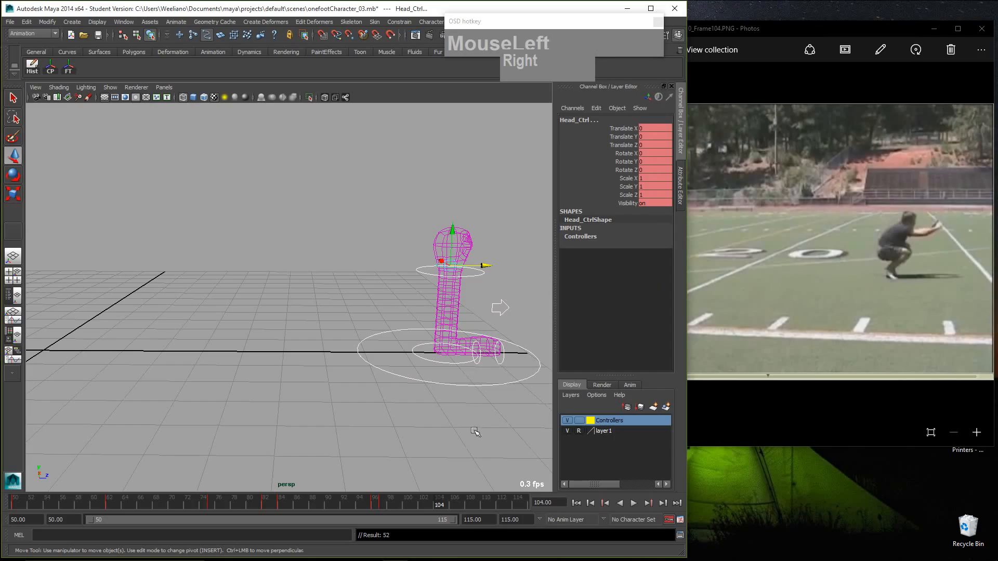
key("s")
key("s")
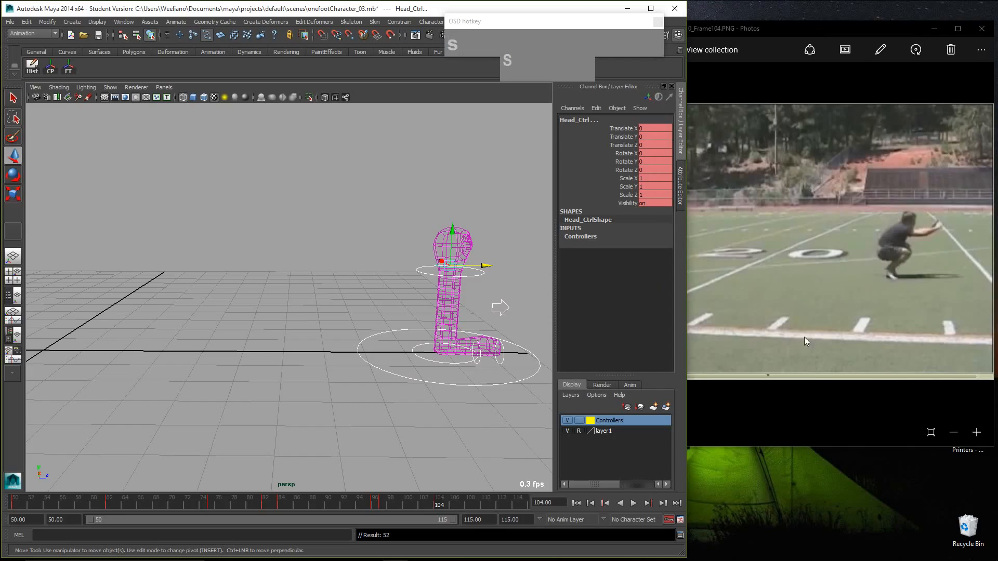
Step: Go back to the Pose_06_Frame89.PNG reference photo and key all of the rig's controllers at frame 89
left_click(887, 437)
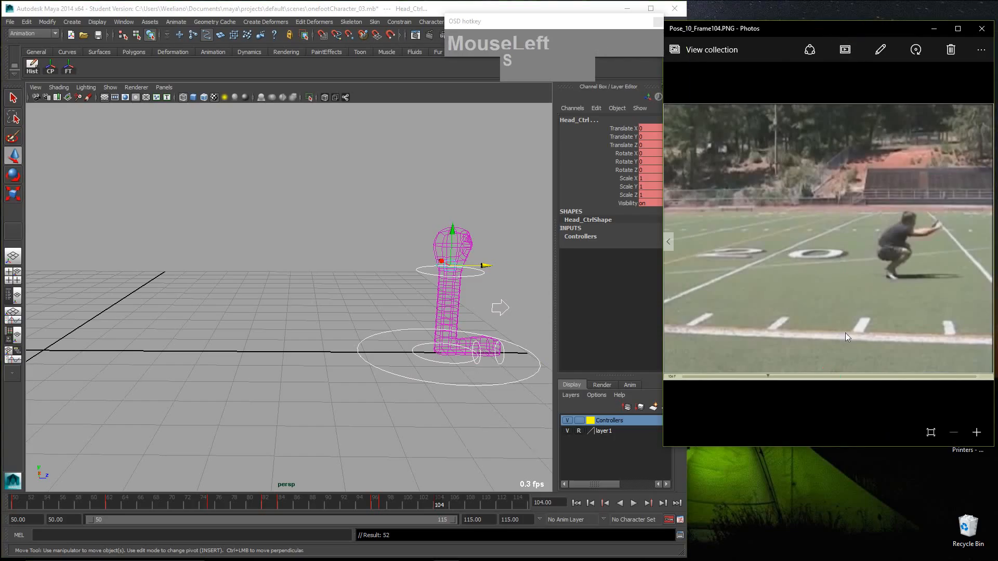
key("Left")
key("Left")
key("Left")
key("Left")
key("Left")
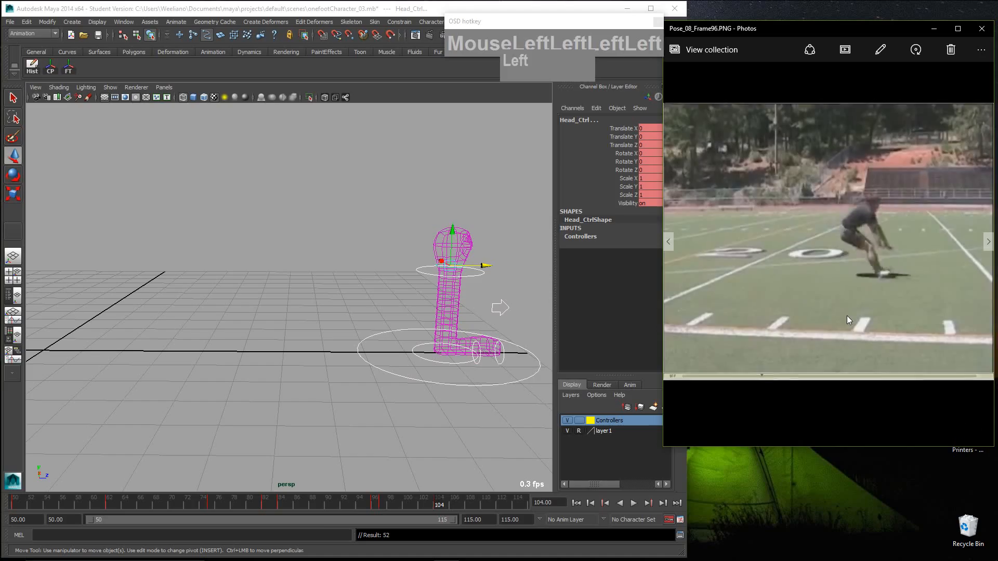
key("Right")
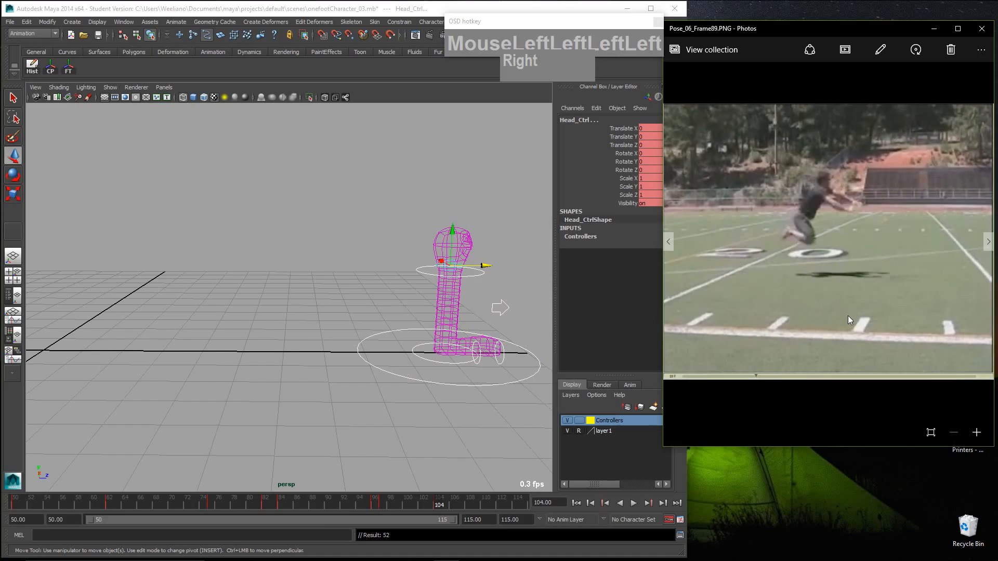
left_click_drag(342, 503, 320, 503)
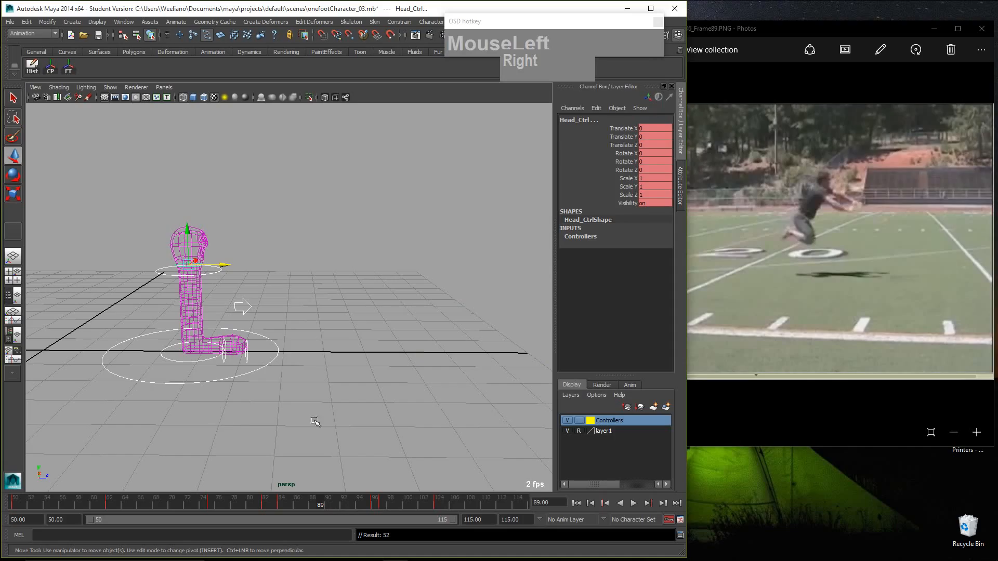
key("s")
key("s")
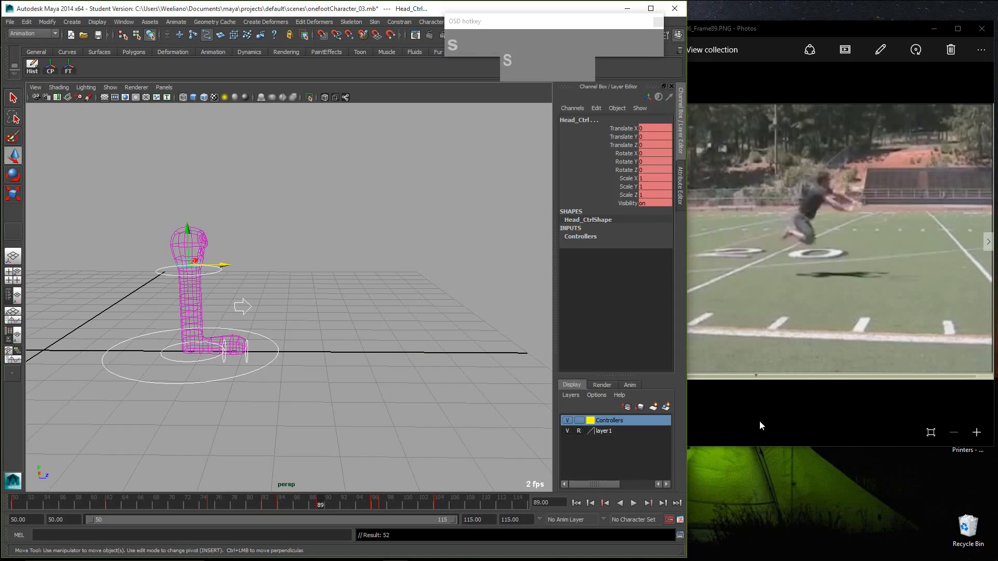
Step: Show the Pose_07_Frame94.PNG reference photo, key all of the rig's controllers at frame 94, and clear the selection
left_click(831, 295)
key("Right")
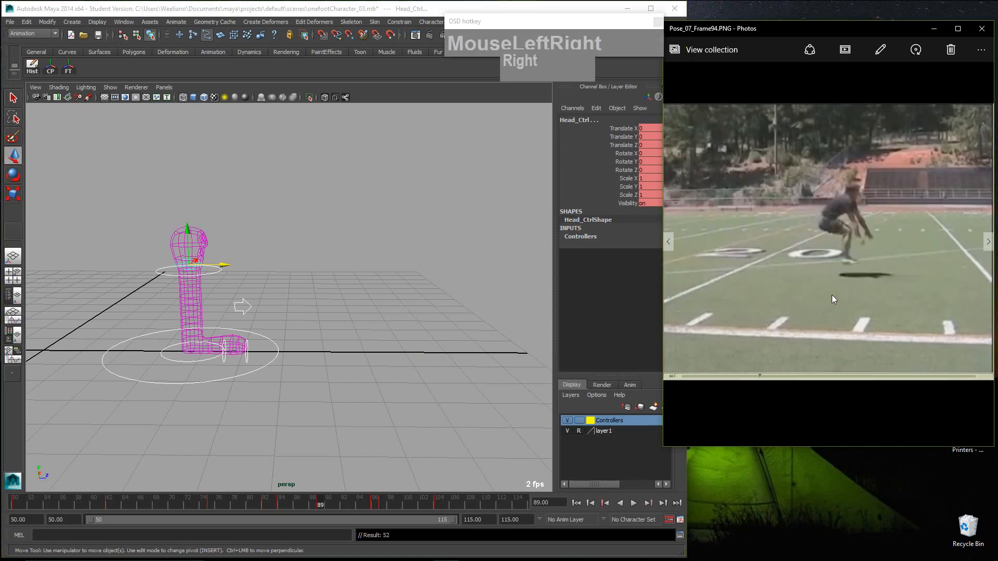
key("Right")
key("Right")
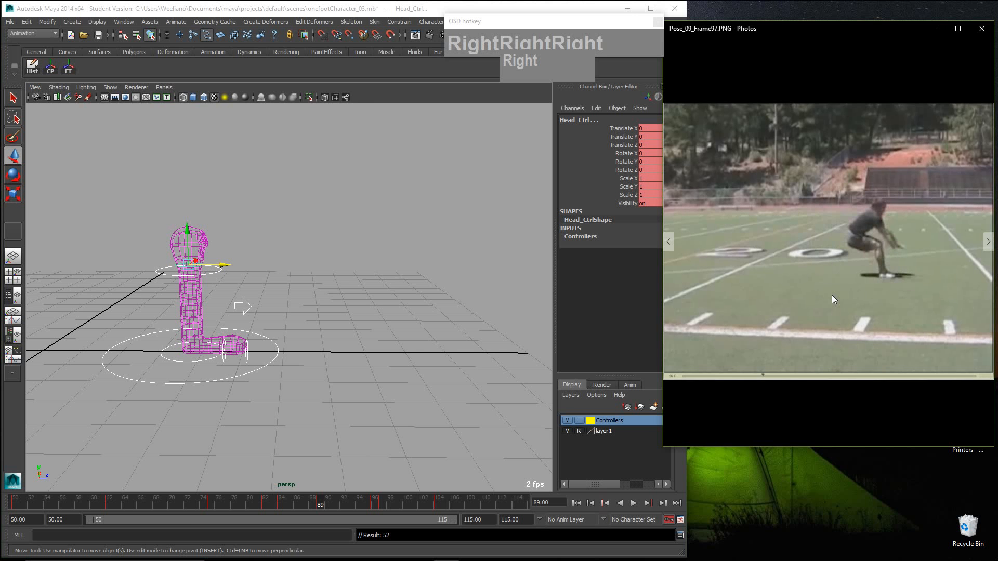
key("Left")
key("Left")
key("Right")
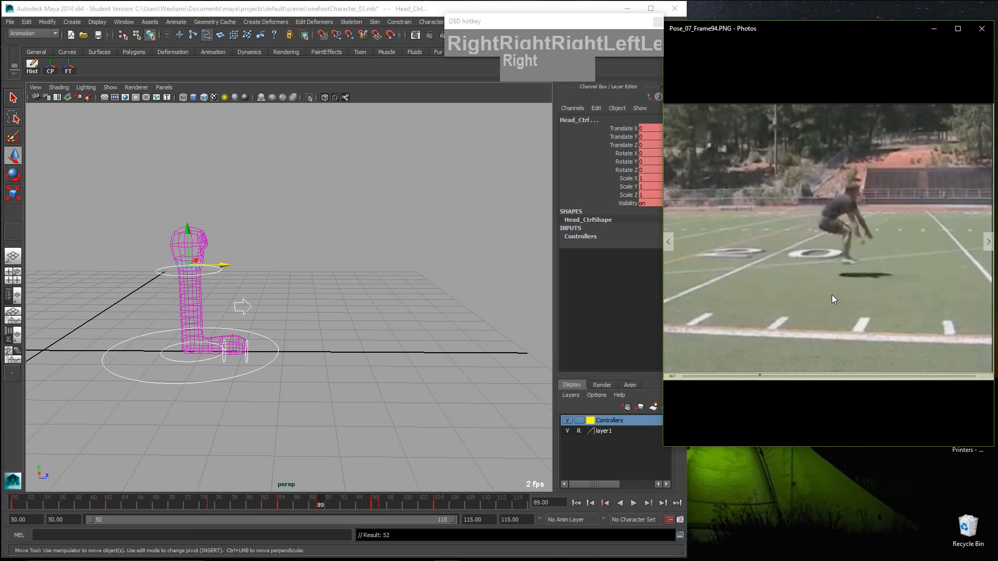
left_click_drag(349, 506, 359, 506)
key("s")
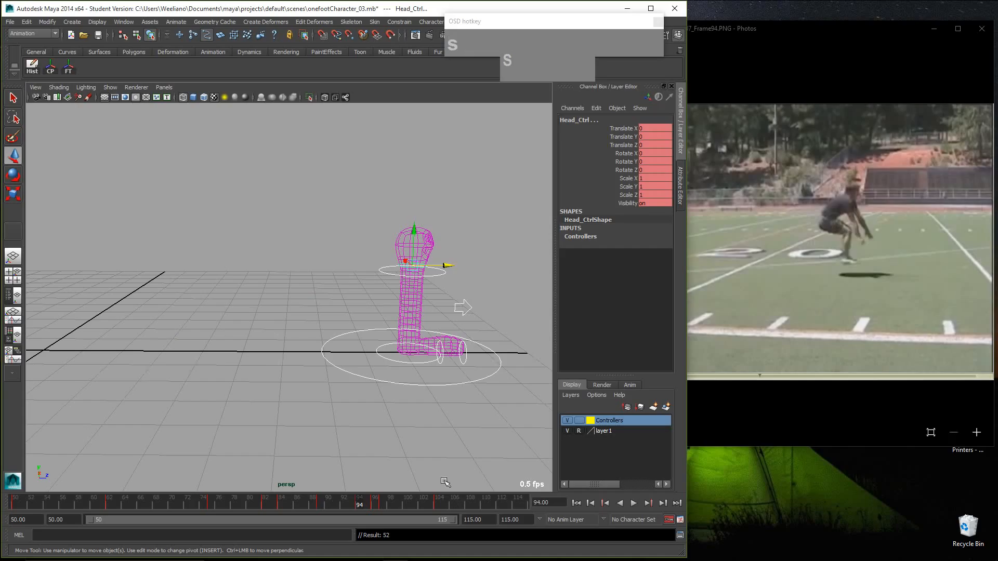
left_click(294, 322)
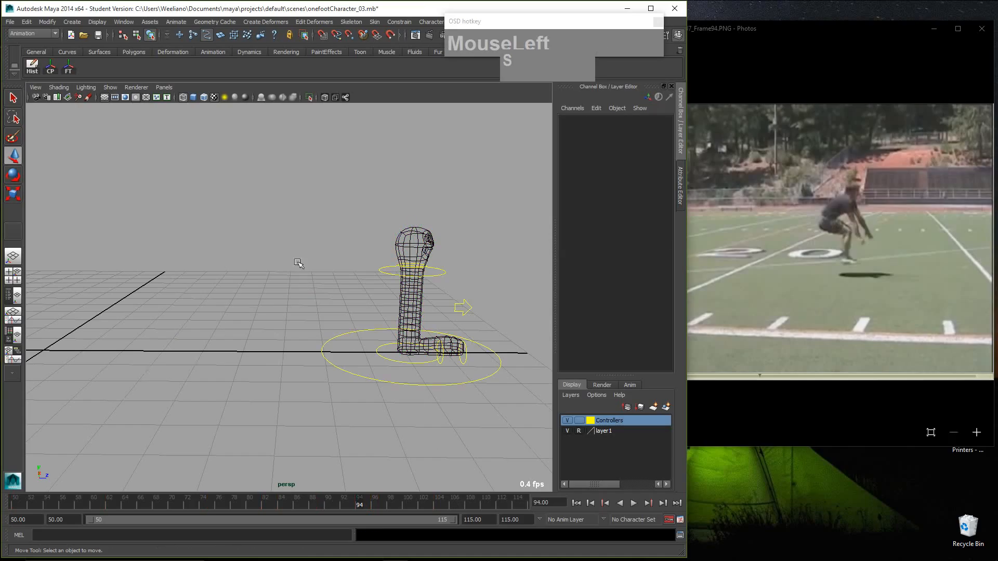
Step: Select all of the rig's controllers and scrub the timeline back to frame 50
left_click(373, 506)
left_click_drag(318, 217, 588, 478)
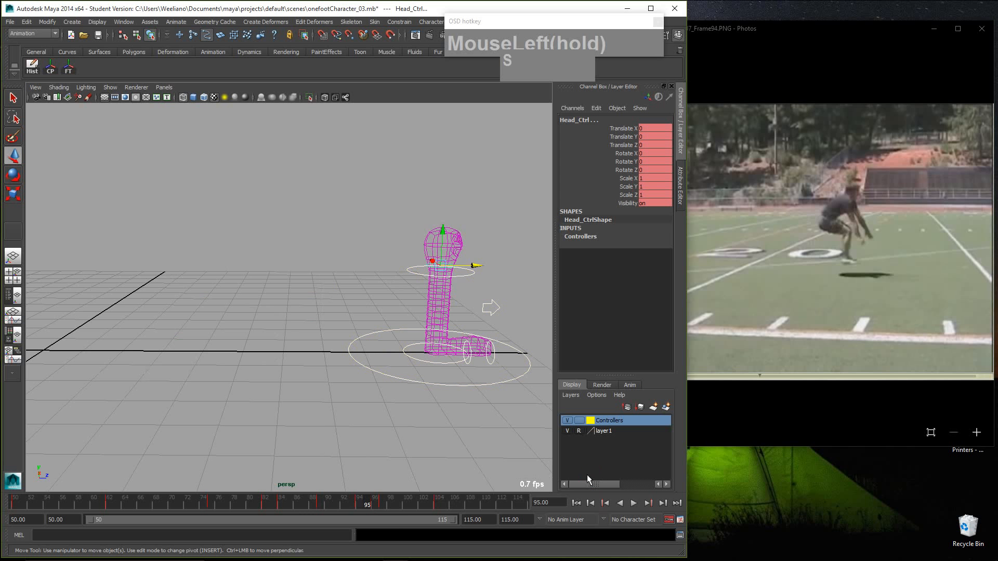
left_click_drag(403, 506, 19, 506)
scroll(400, 338, "down", 2)
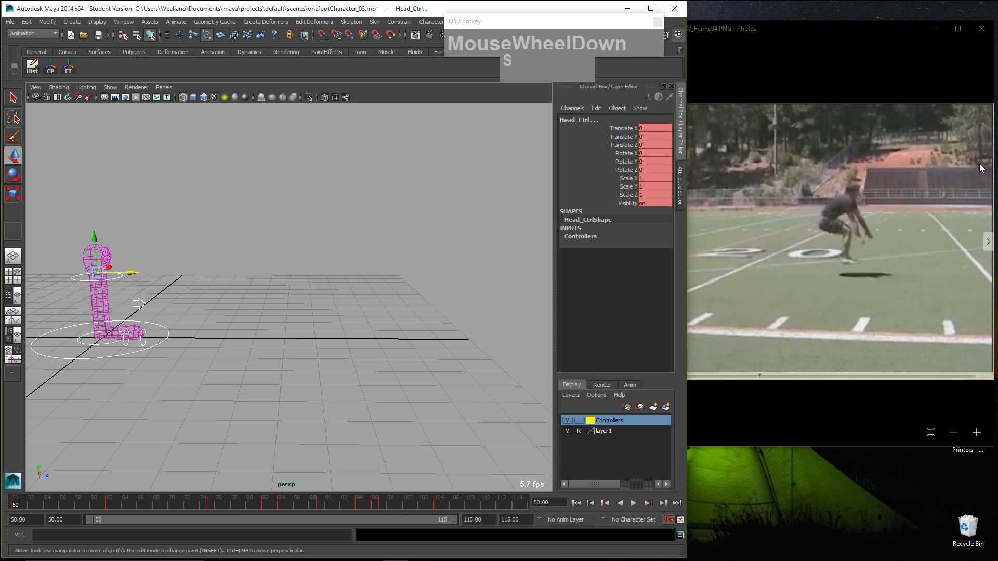
Step: Narrow the photo window so it sits beside Maya and go back to the Pose_01_Frame50.PNG reference photo
left_click(882, 42)
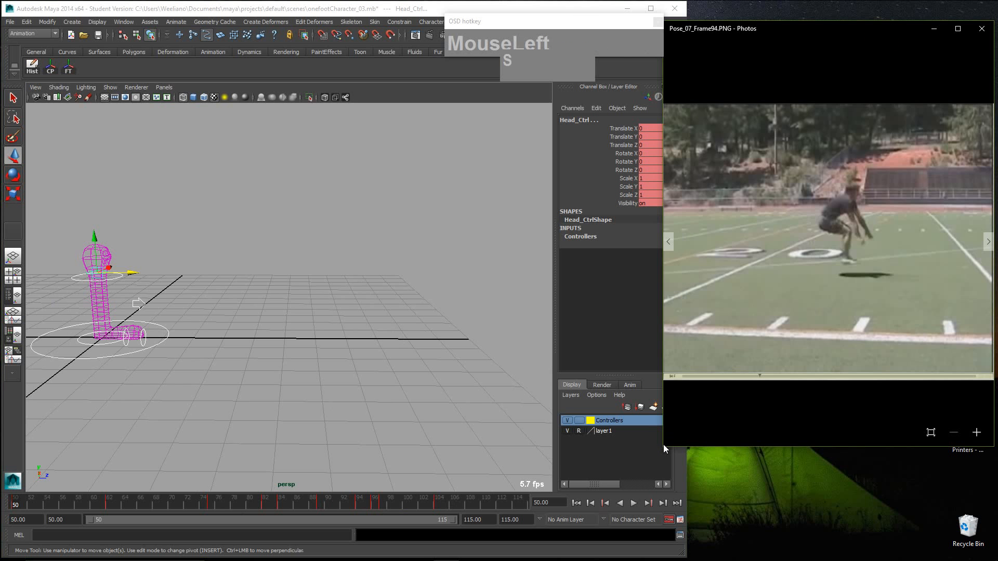
left_click_drag(663, 444, 686, 441)
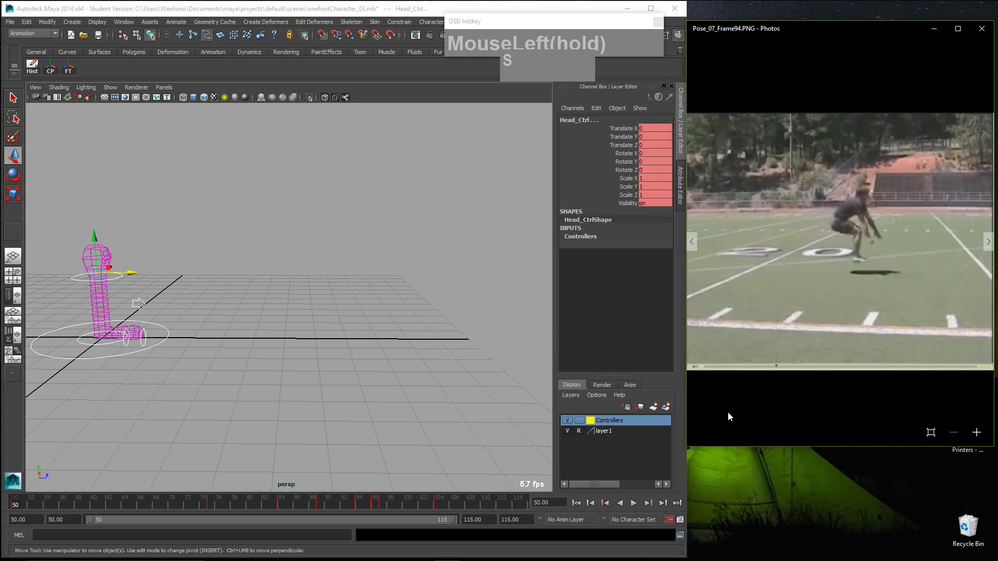
key("Left")
key("Left")
key("Left")
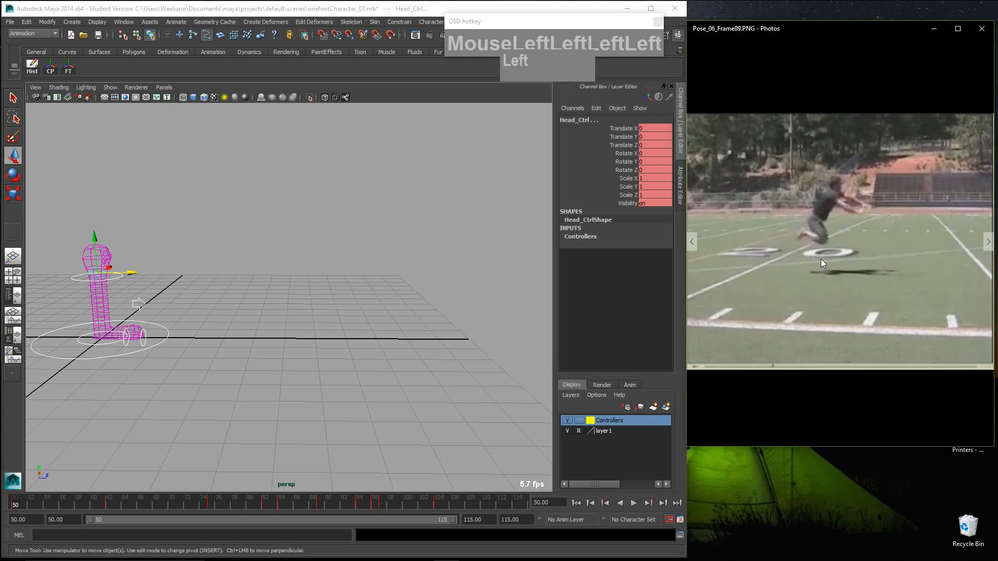
key("Left")
key("Left")
key("Left")
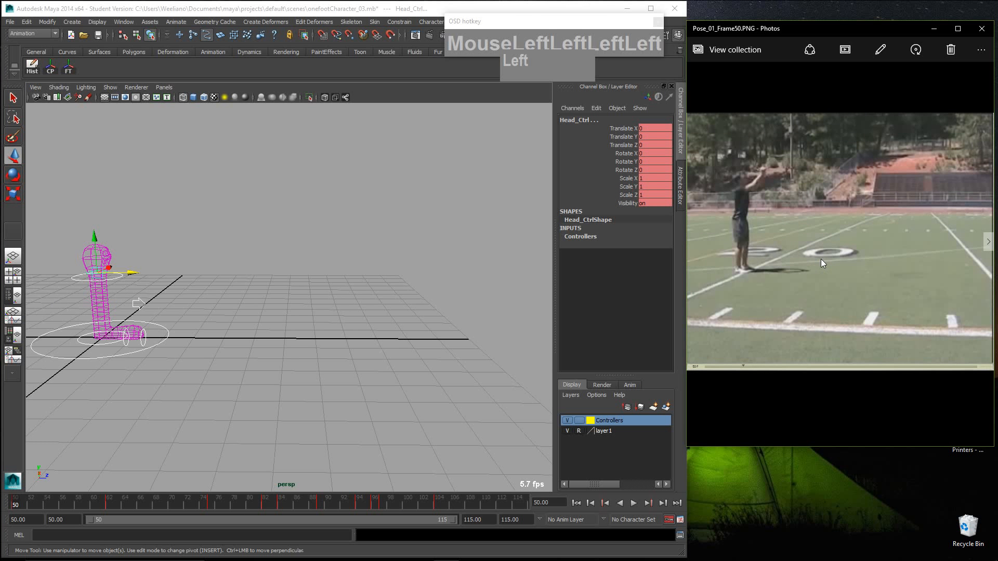
Step: Clear the controller selection and frame the character more closely in the perspective view
scroll(28, 361, "up", 2)
left_click(72, 368)
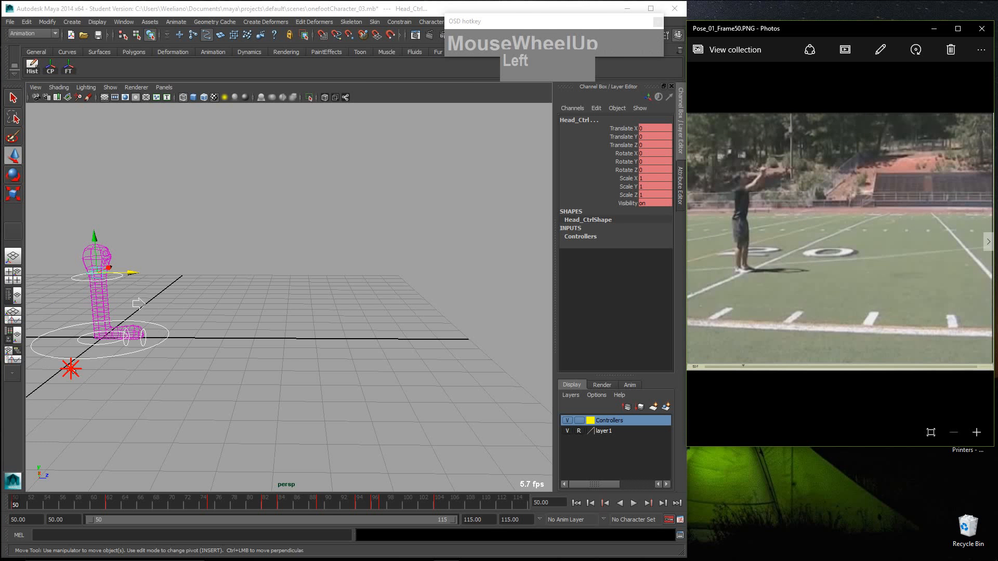
middle_click_drag(161, 385, 264, 404, "alt")
scroll(349, 366, "up", 3)
scroll(290, 387, "up", 1)
scroll(422, 378, "down", 1)
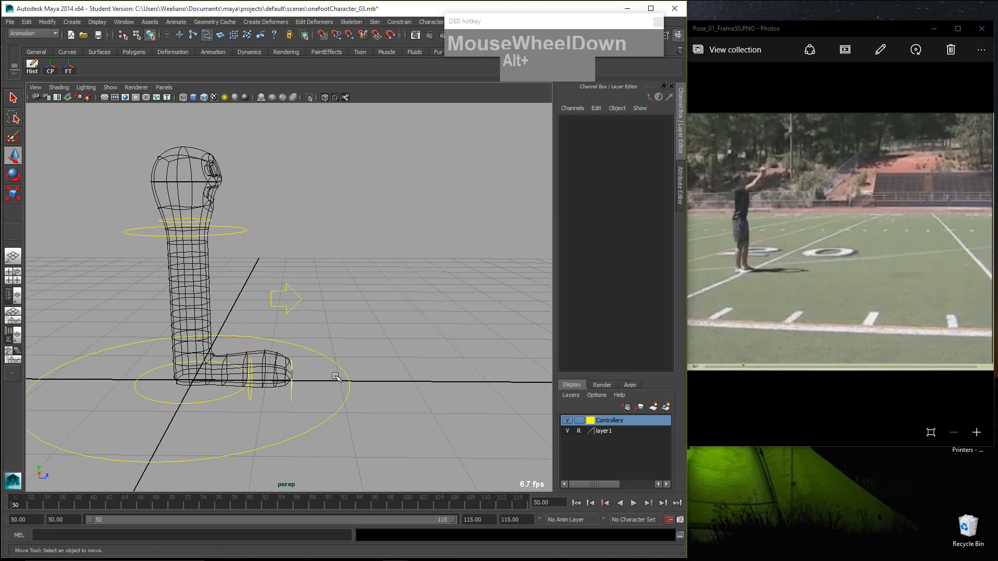
middle_click_drag(336, 377, 336, 369, "alt")
scroll(336, 369, "down", 1)
left_click_drag(335, 370, 327, 372, "alt")
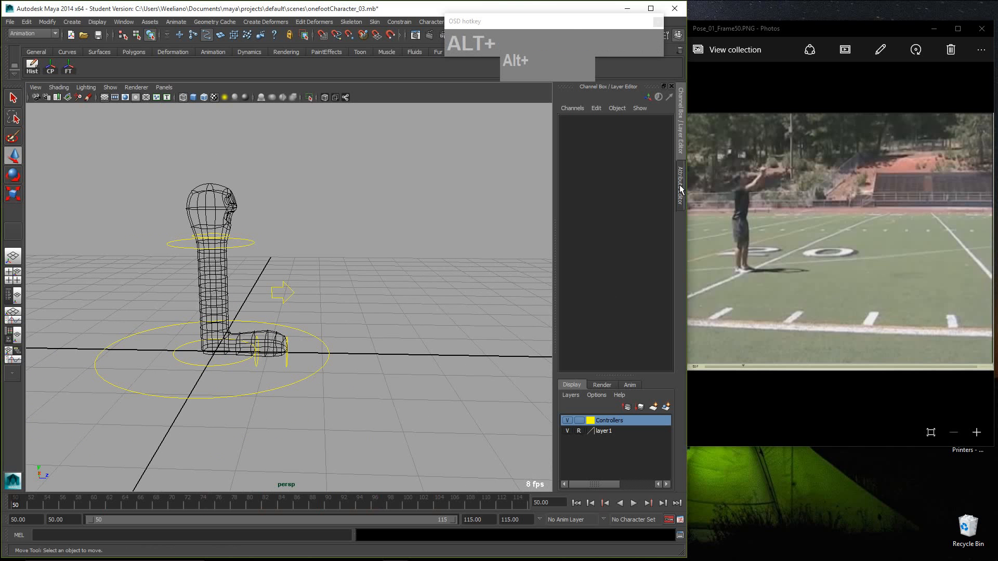
Step: Keep the timeline at frame 50 and select the character's main controller, Main_Ctrl
left_click(760, 244)
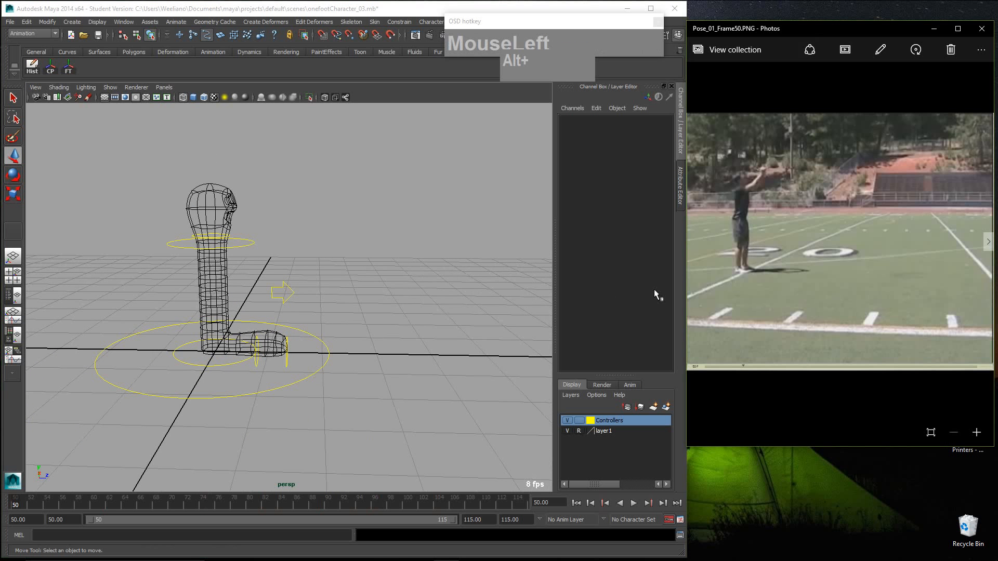
left_click(209, 331)
left_click(339, 304)
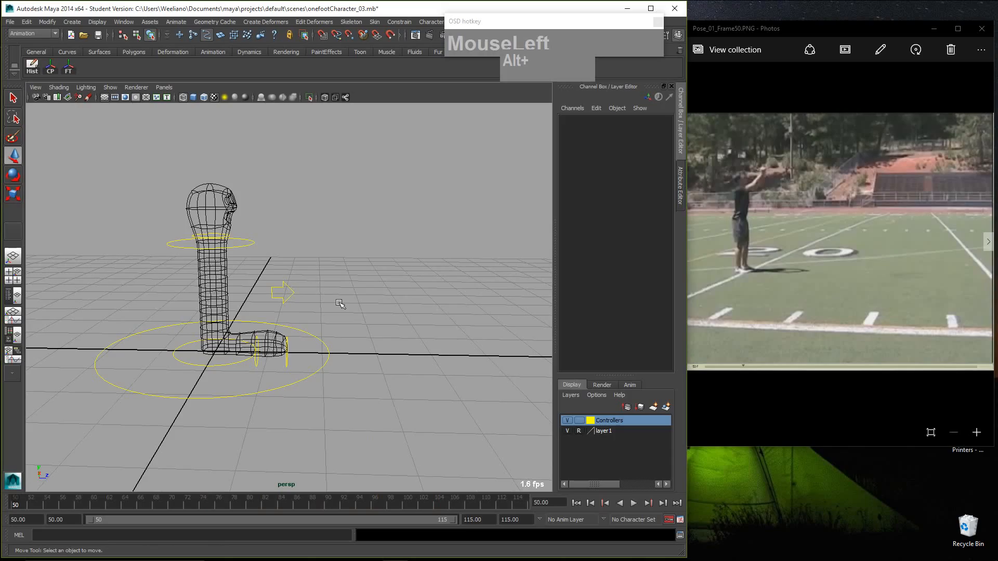
mouse_move(21, 506)
left_mouse_down()
mouse_move(38, 507)
mouse_move(15, 507)
left_mouse_up()
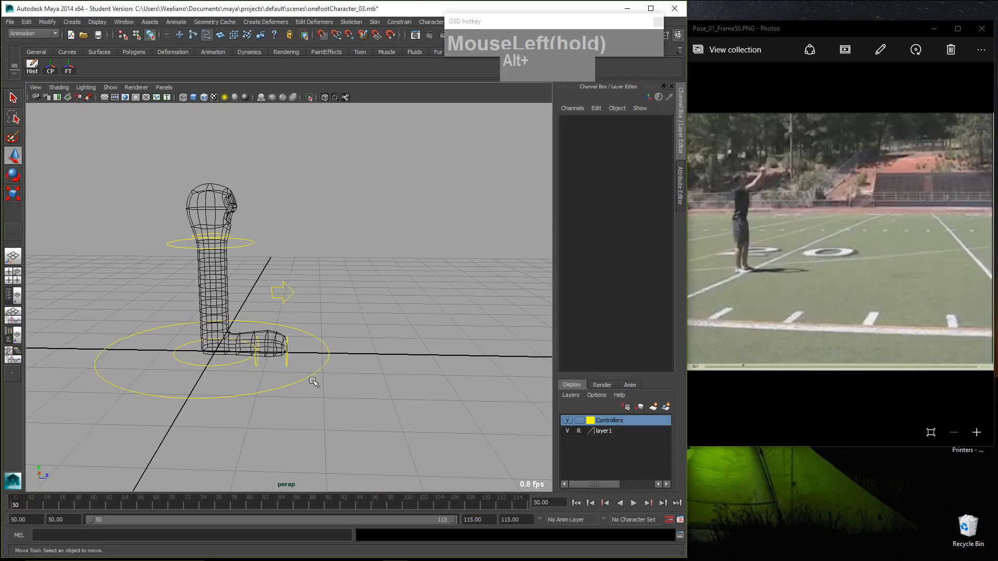
left_click(133, 284)
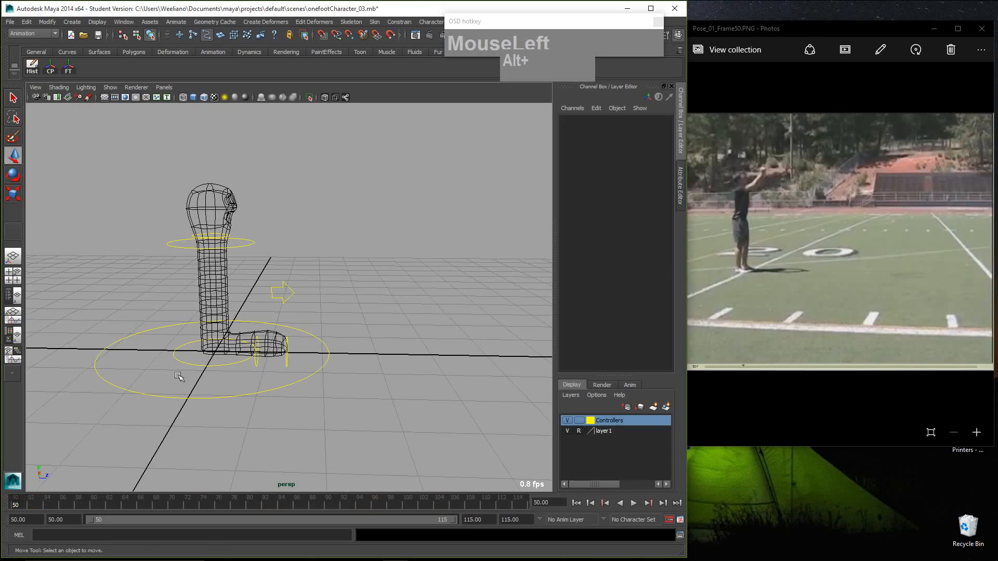
left_click_drag(178, 374, 207, 422)
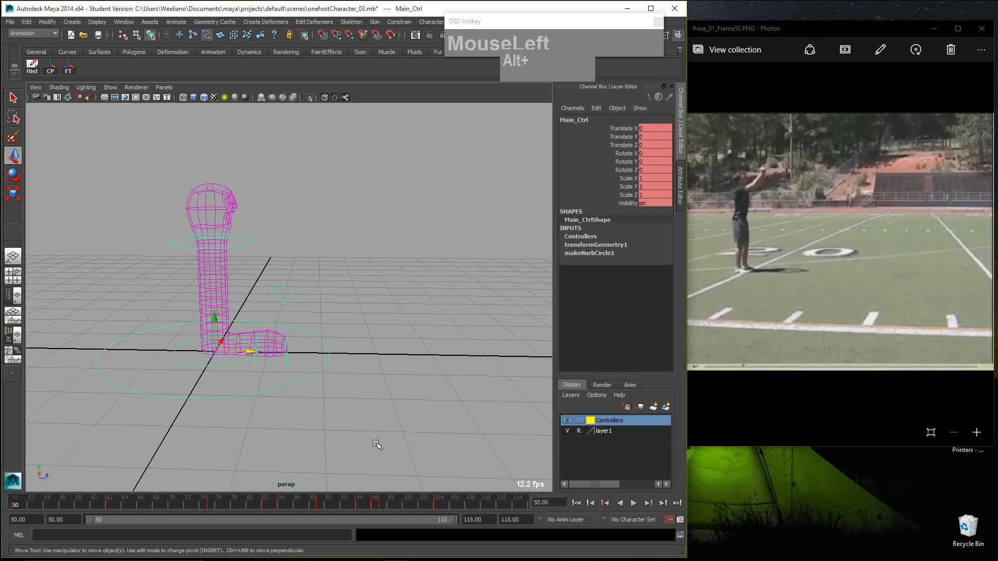
key("ctrl+1")
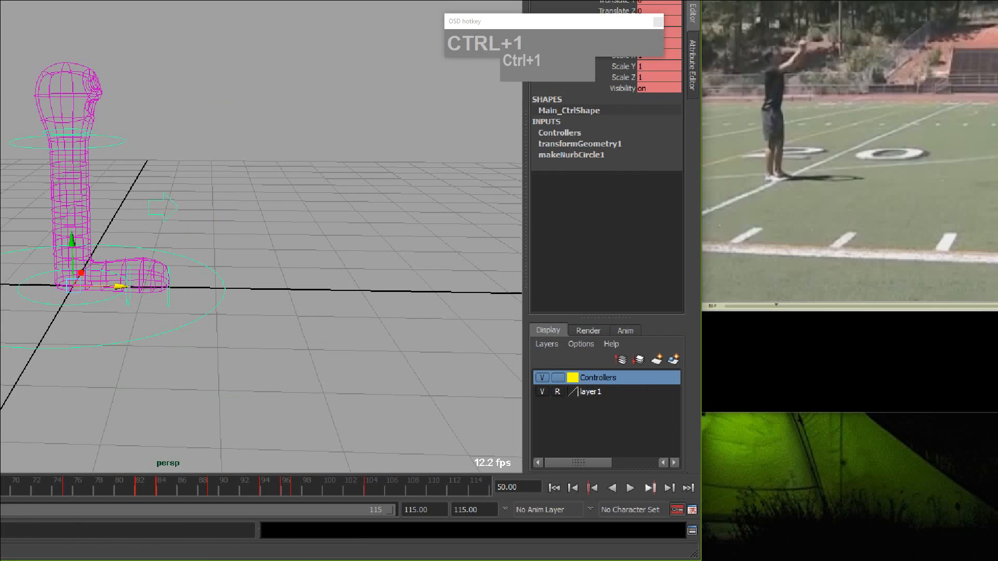
left_click_drag(545, 500, 544, 468)
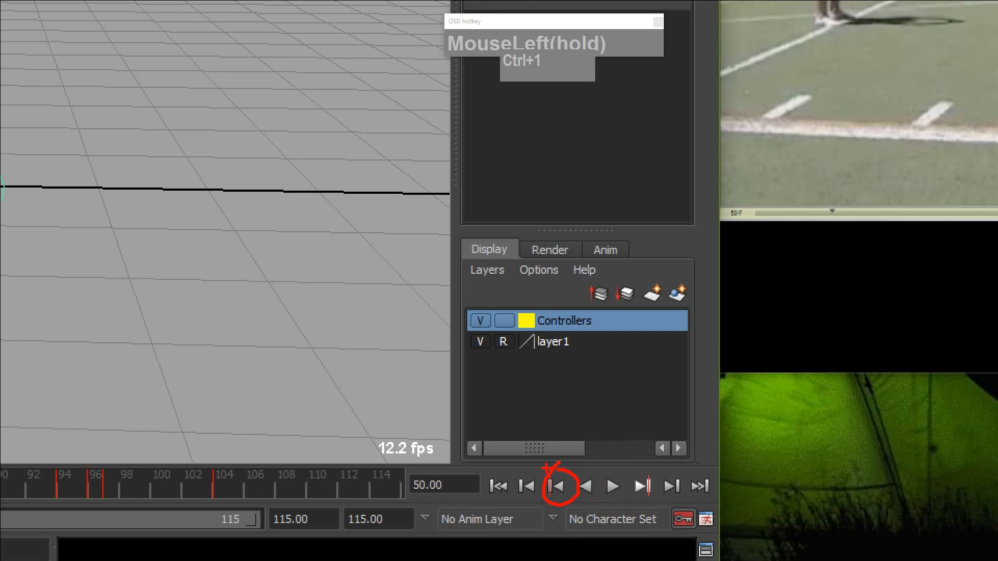
key("Escape")
key("Escape")
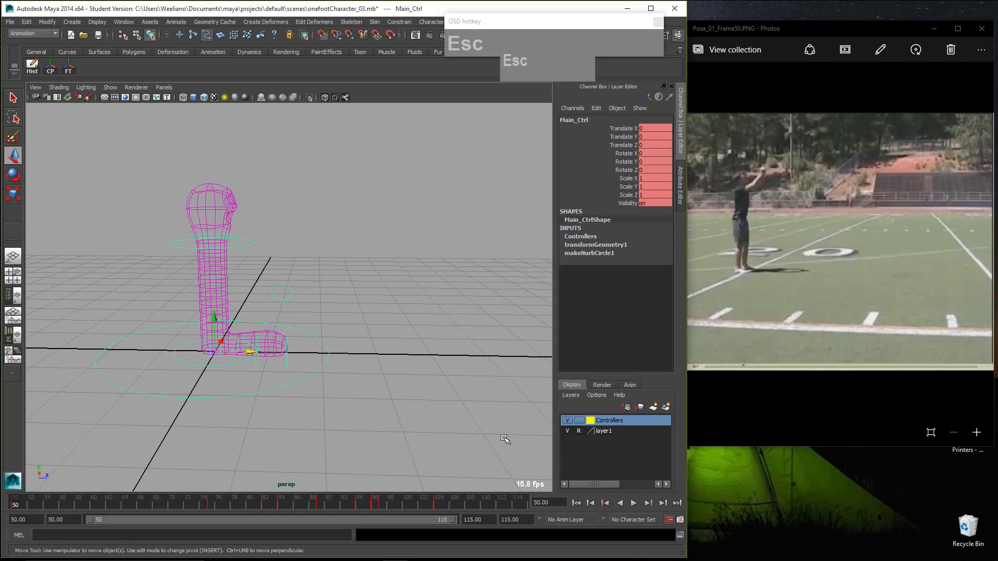
Step: Step through the main controller's keyframes to frame 62 and display the character smooth shaded with textures
key("comma")
key("period")
key("comma")
key("6")
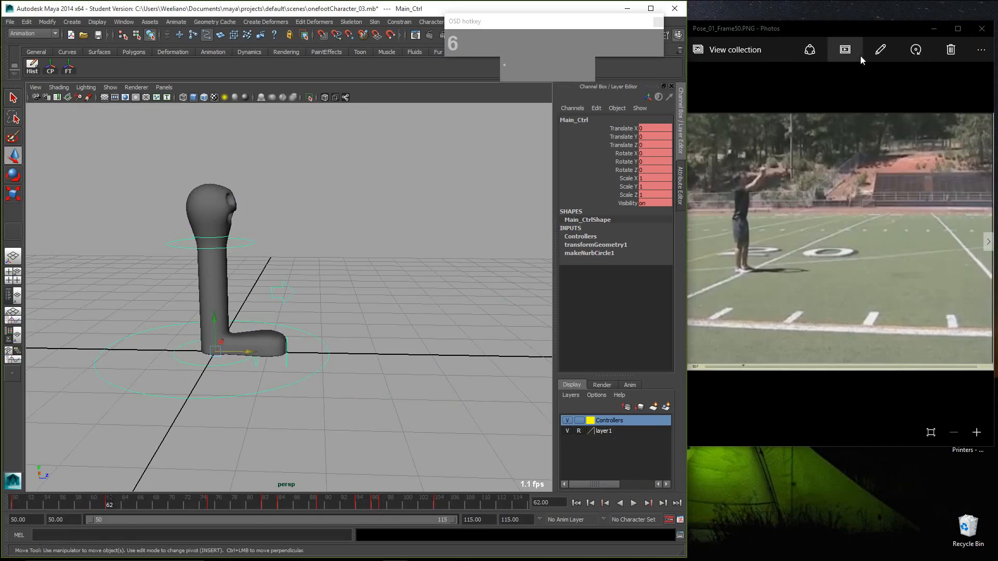
Step: Compare the Pose_01_Frame50.PNG and Pose_02_Frame62.PNG reference photos by switching between them, ending on Pose_02_Frame62.PNG
left_click(825, 22)
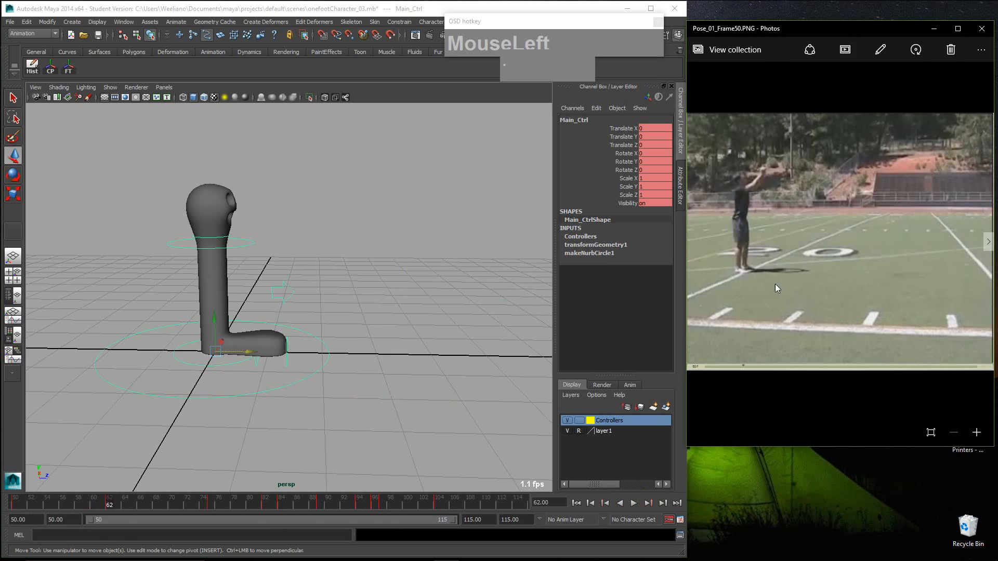
key("Right")
key("Left")
key("Right")
key("Left")
key("Right")
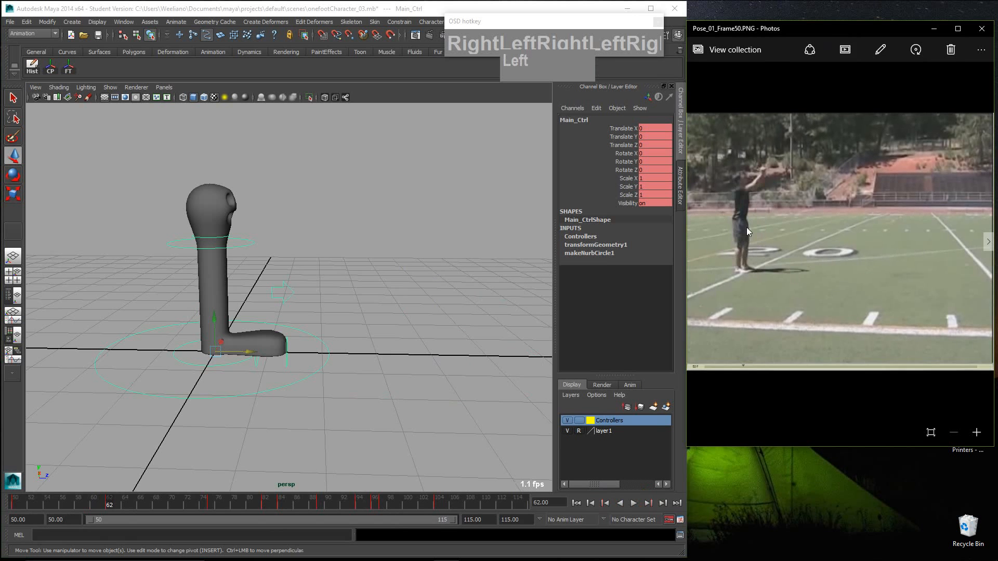
key("Right")
key("Left")
key("Right")
key("Left")
key("Right")
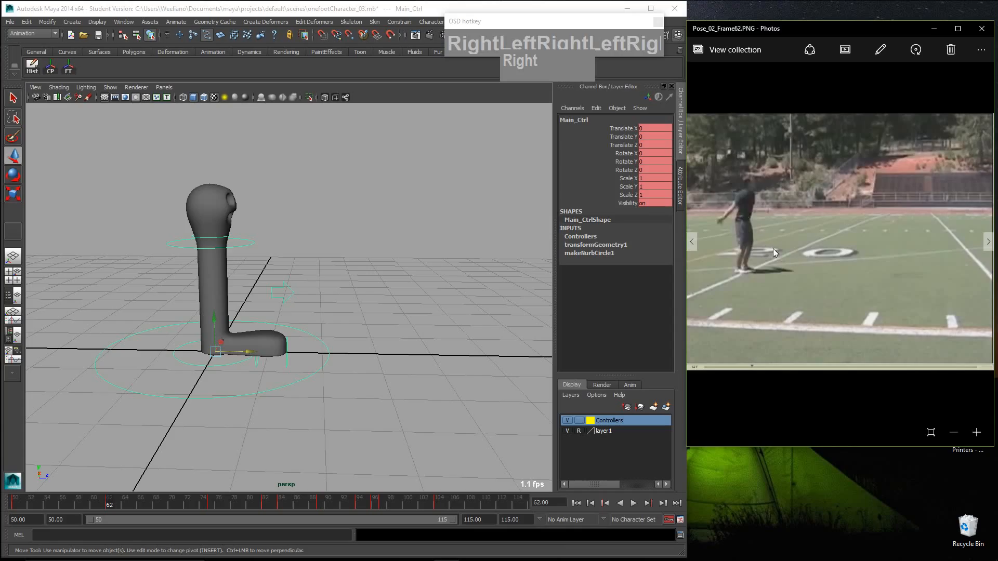
Step: At frame 62, move Hip_Neck_ctrl slightly forward and down, to about -0.118 in Y and 0.196 in Z
left_click(245, 247)
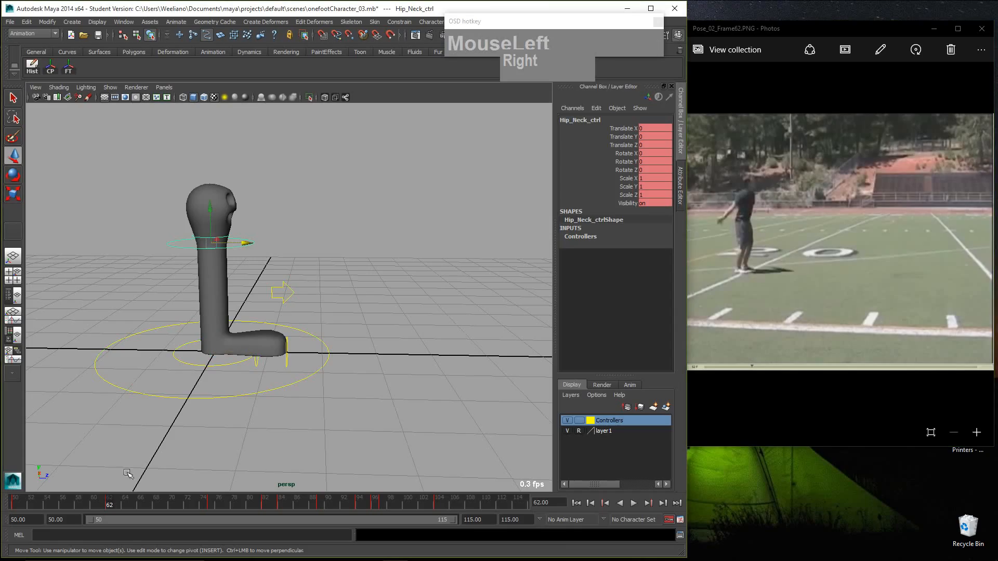
left_click_drag(240, 243, 254, 245)
left_click_drag(221, 209, 221, 217)
mouse_move(107, 501)
left_mouse_down()
mouse_move(52, 502)
mouse_move(109, 502)
left_mouse_up()
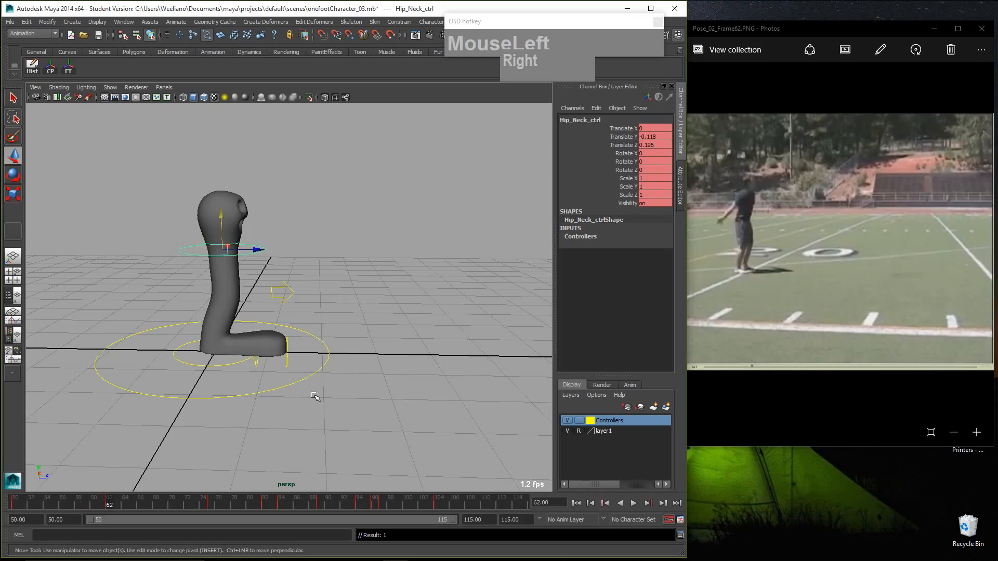
Step: Go to the frame 75 keyframe, show Pose_03_Frame75.PNG, and move Hip_Neck_ctrl to about -0.755 in Y and 0.218 in Z
key("period")
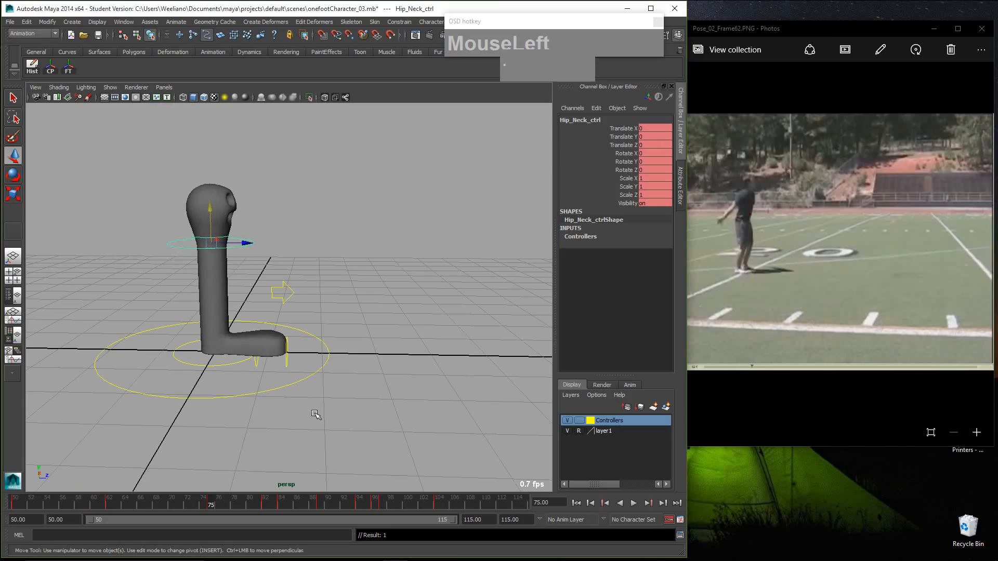
left_click(823, 34)
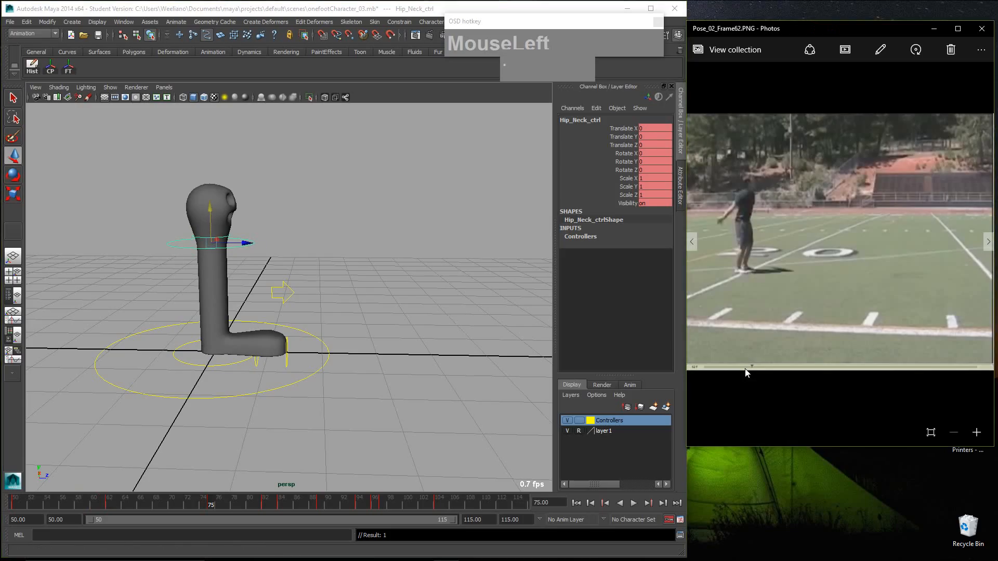
key("Right")
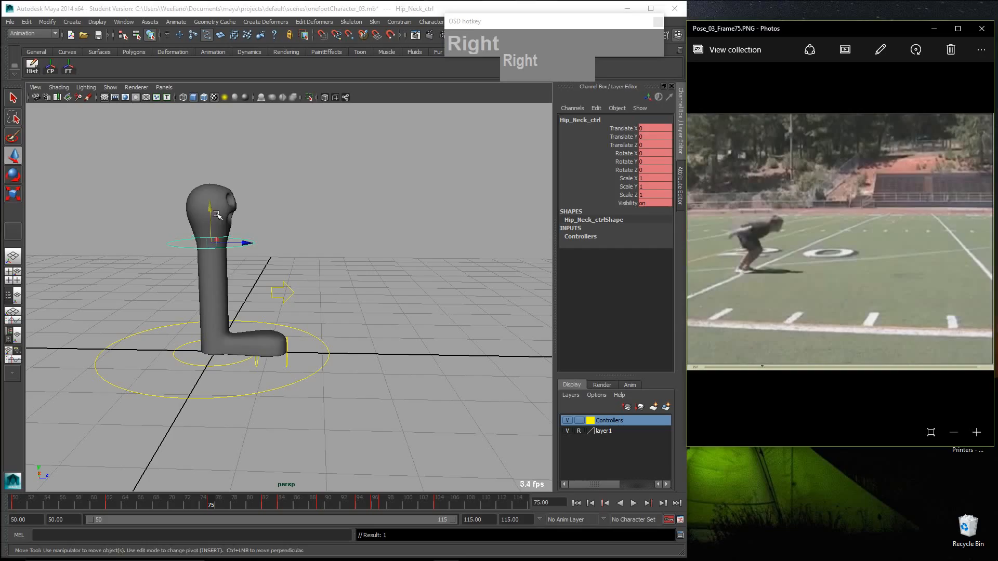
left_click_drag(215, 218, 234, 267)
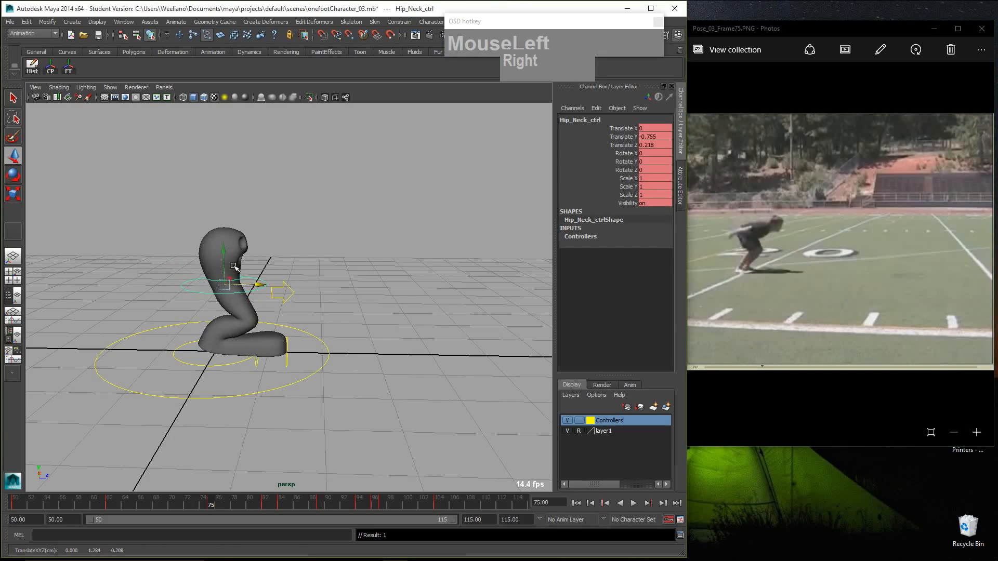
Step: At frame 75, rotate Ball_Ctrl to about 9.8 degrees in X and Hip_Neck_ctrl to about 20 degrees in X
left_click(258, 368)
key("e")
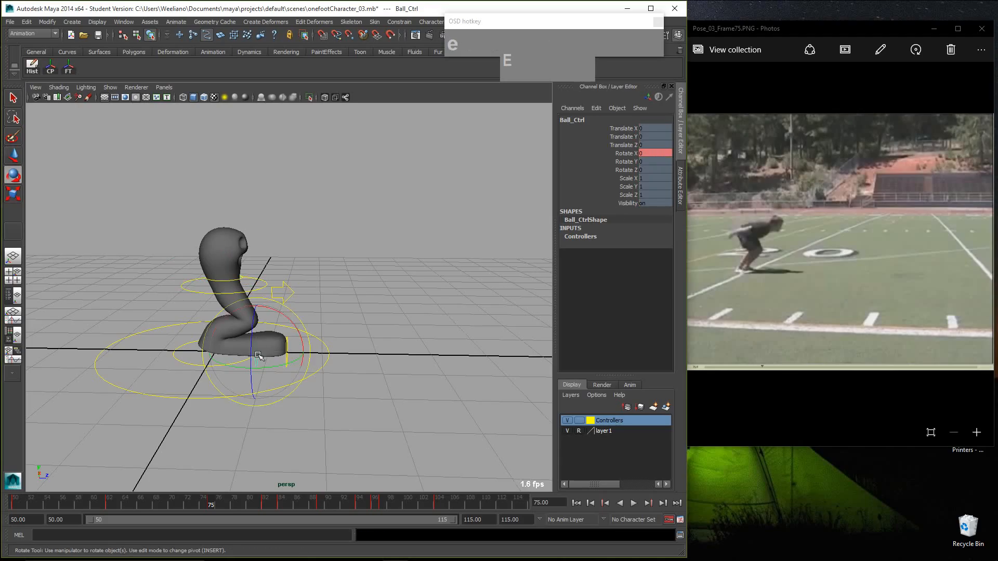
mouse_move(286, 331)
left_mouse_down()
mouse_move(282, 311)
mouse_move(287, 322)
left_mouse_up()
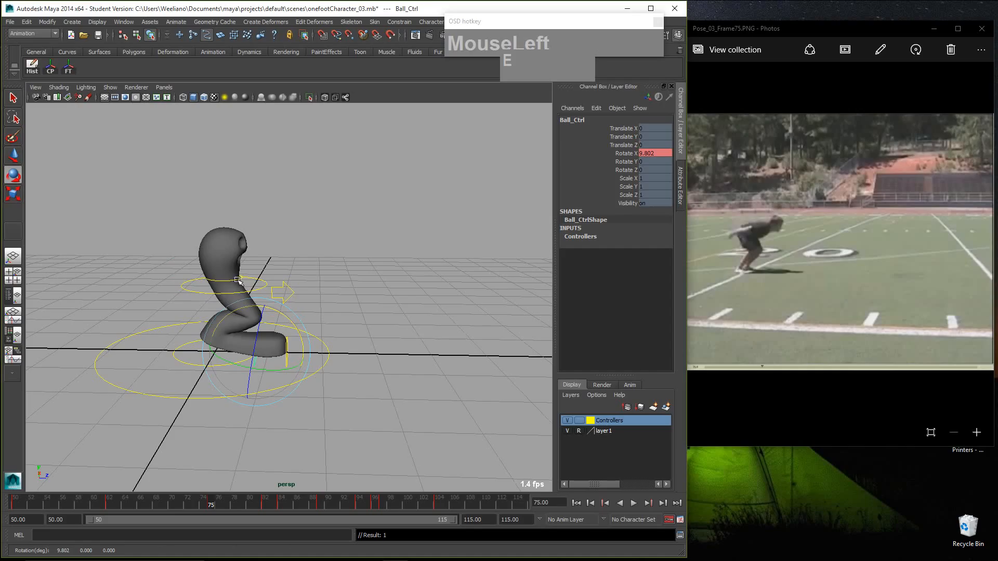
left_click(266, 284)
left_click_drag(263, 252, 275, 270)
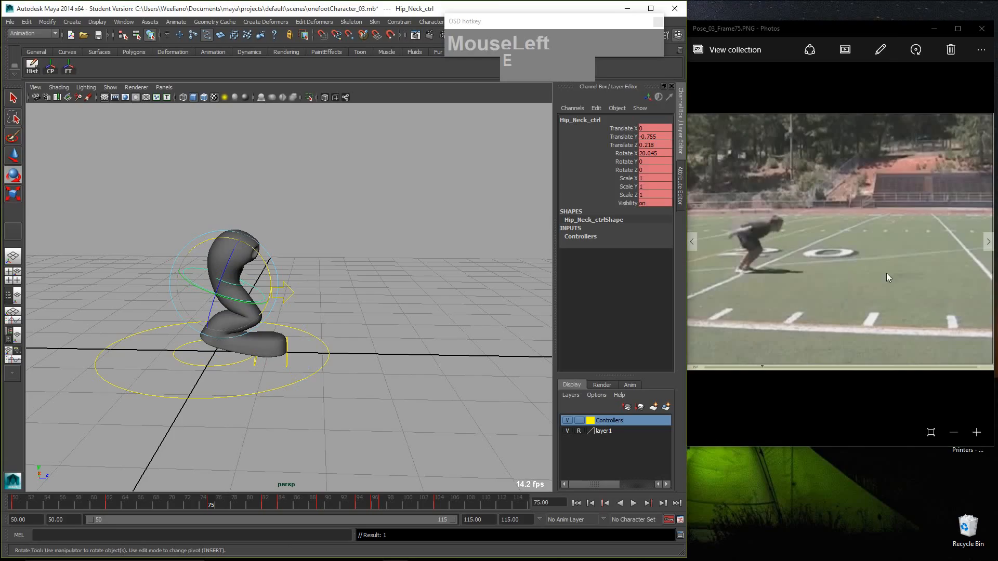
Step: Show the Pose_04_Frame82.PNG reference photo, select Main_Ctrl, and advance to its keyframe at frame 82
left_click(883, 38)
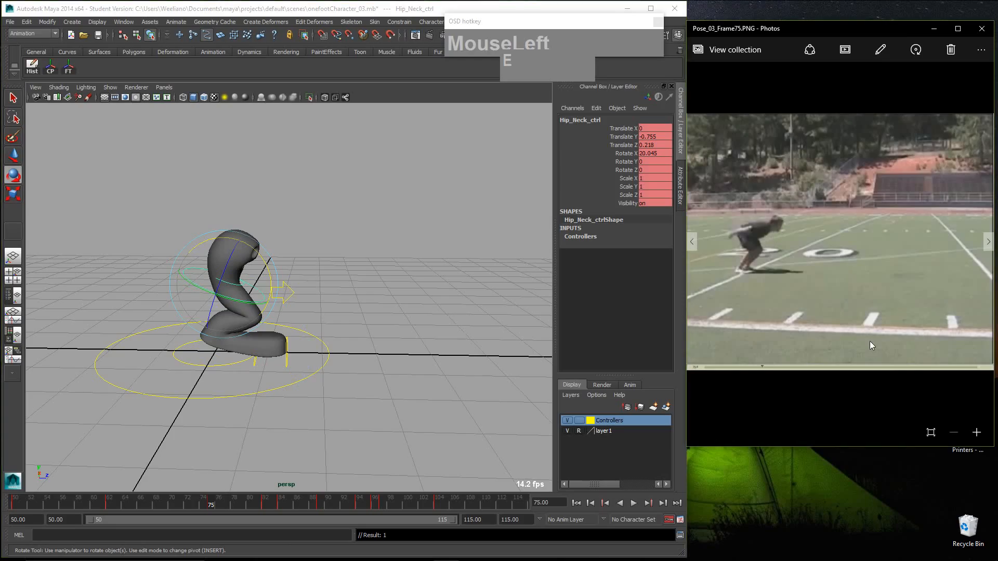
key("KP_0")
key("Right")
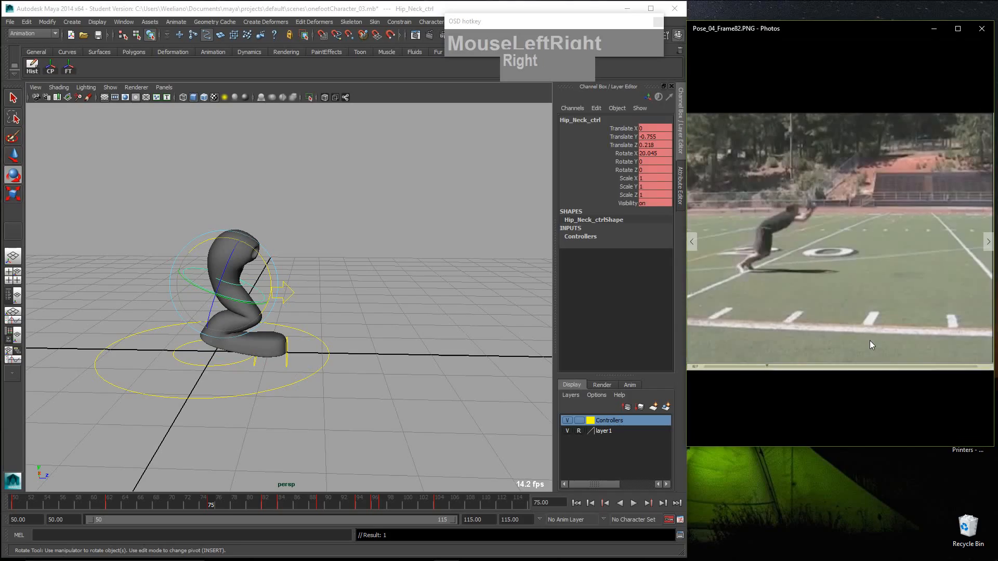
left_click(340, 405)
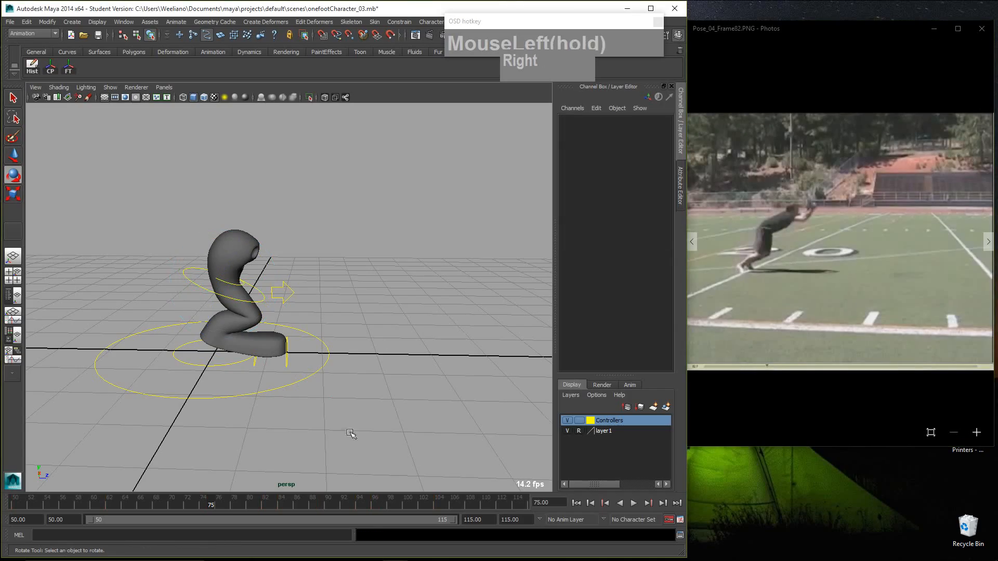
left_click(229, 398)
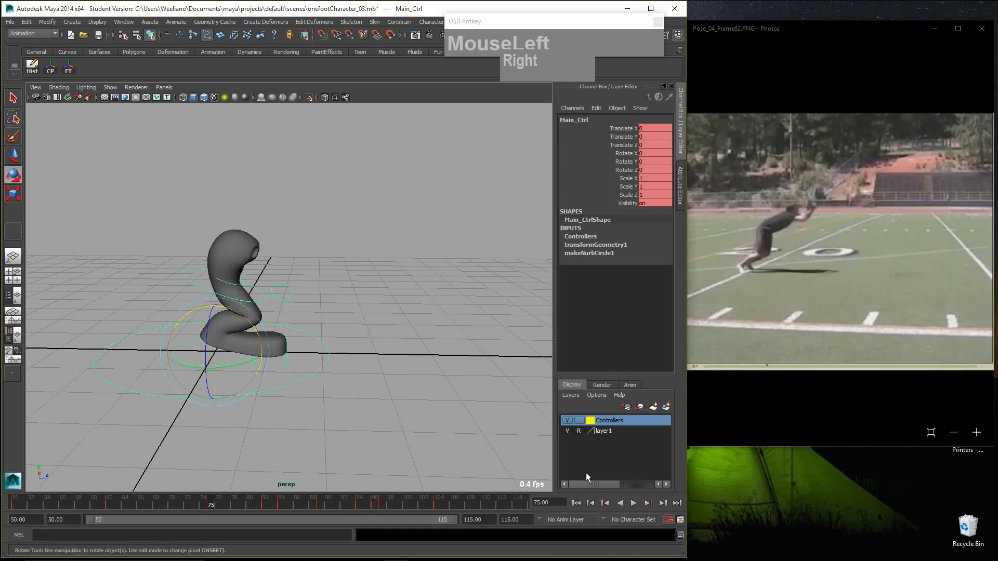
left_click(648, 503)
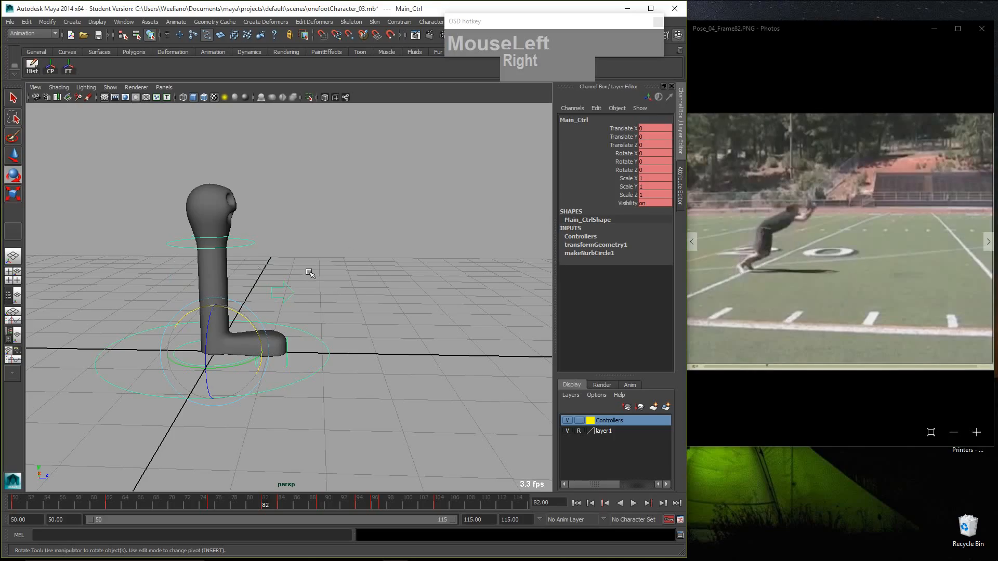
Step: At frame 82, move Hip_Neck_ctrl forward and down, to about -0.607 in Y and 1.211 in Z
left_click(243, 249)
key("w")
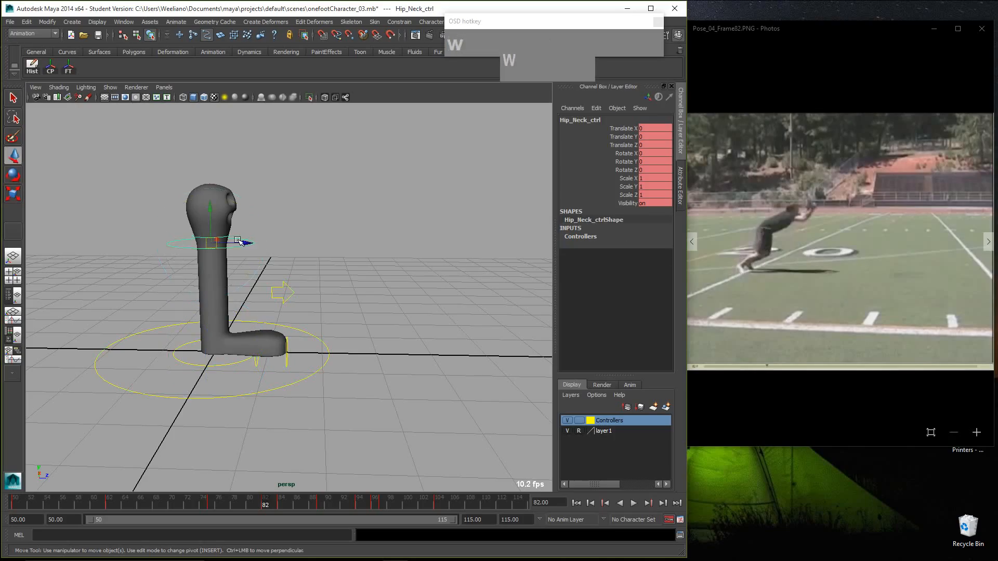
left_click_drag(244, 251, 310, 275)
left_click(746, 265)
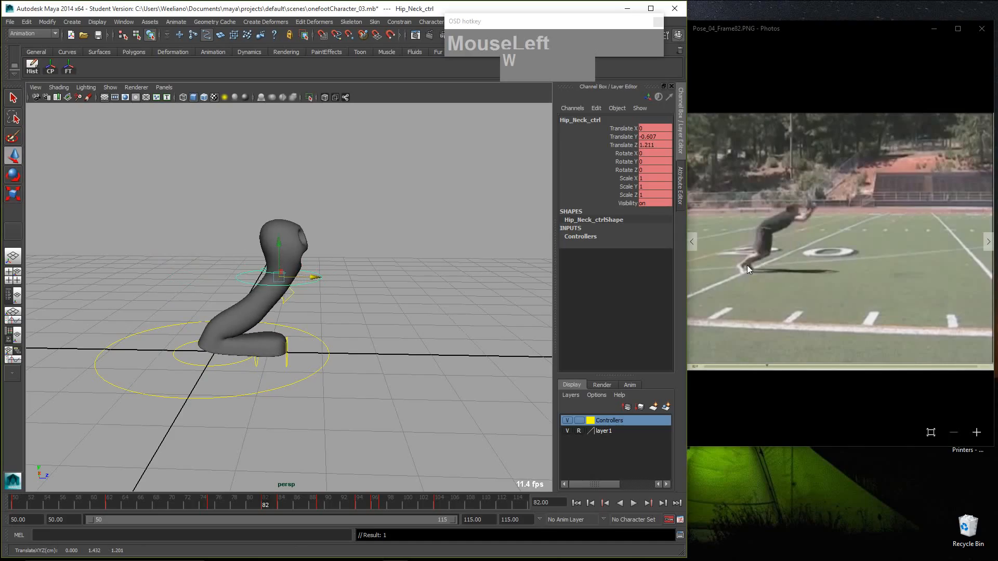
key("ctrl+1")
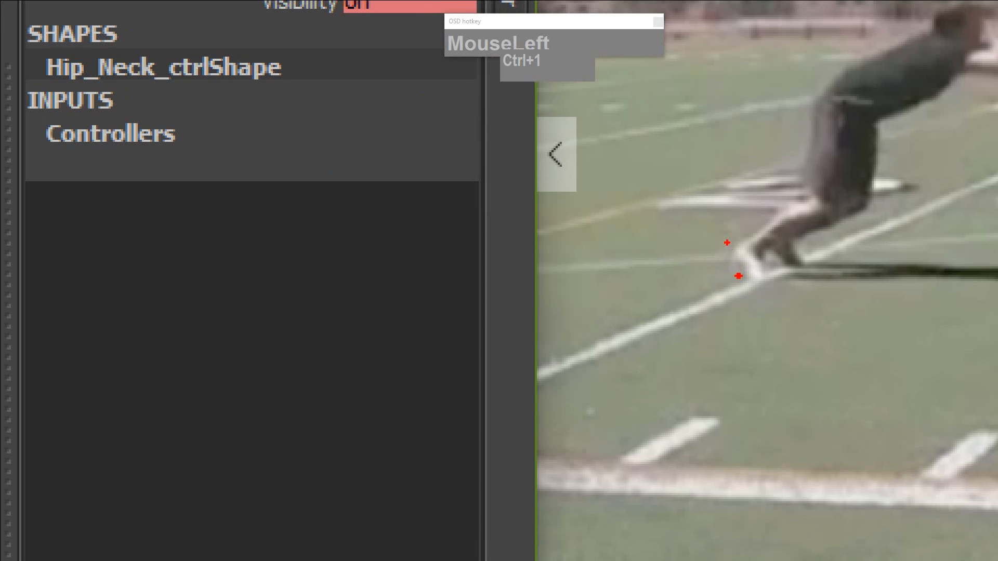
mouse_move(715, 242)
left_mouse_down()
mouse_move(751, 286)
mouse_move(835, 307)
left_mouse_up()
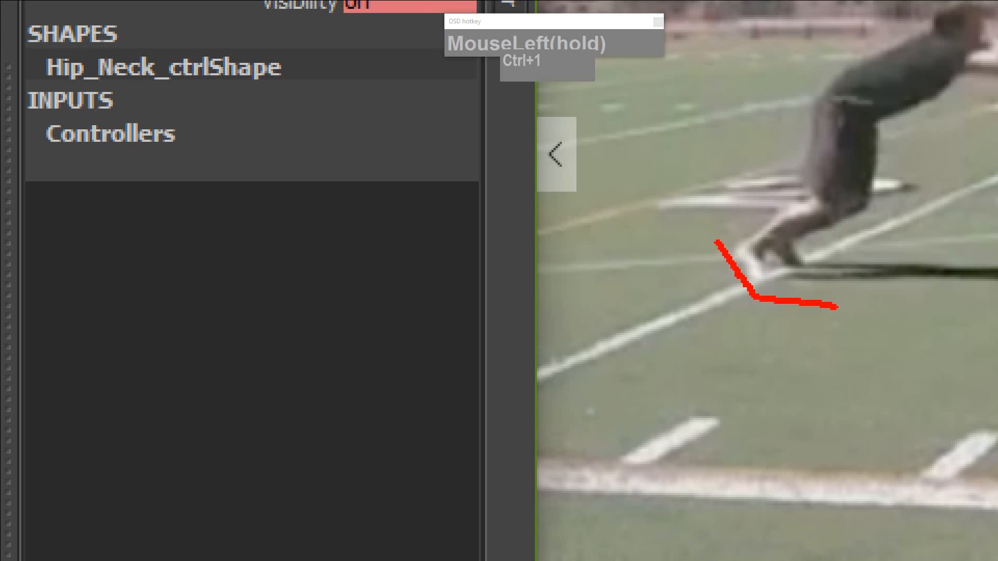
key("Escape")
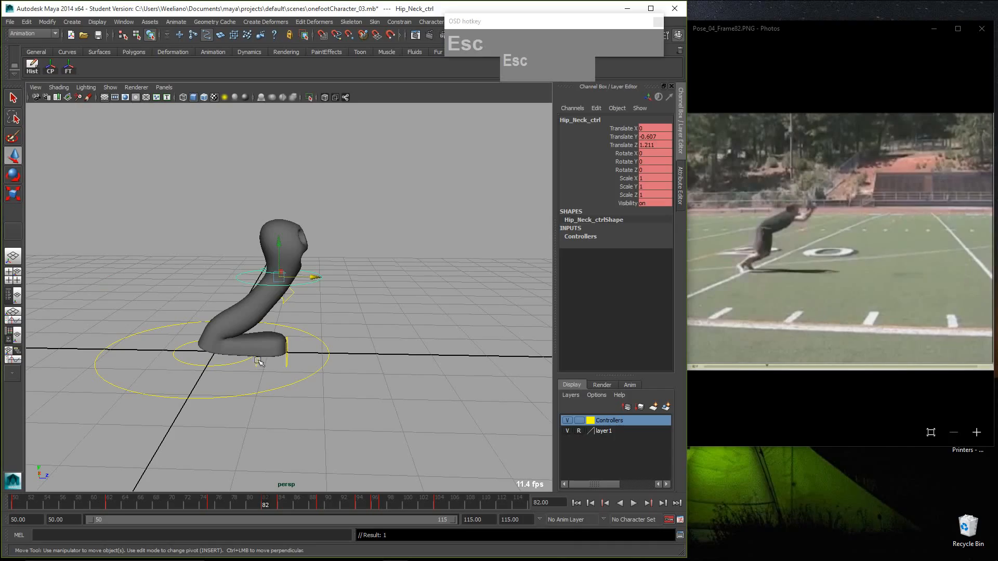
Step: At frame 82, rotate Ball_Ctrl to about 55.4 degrees in X and move Hip_Neck_ctrl to about -0.099 in Y and 1.35 in Z
left_click(257, 363)
key("e")
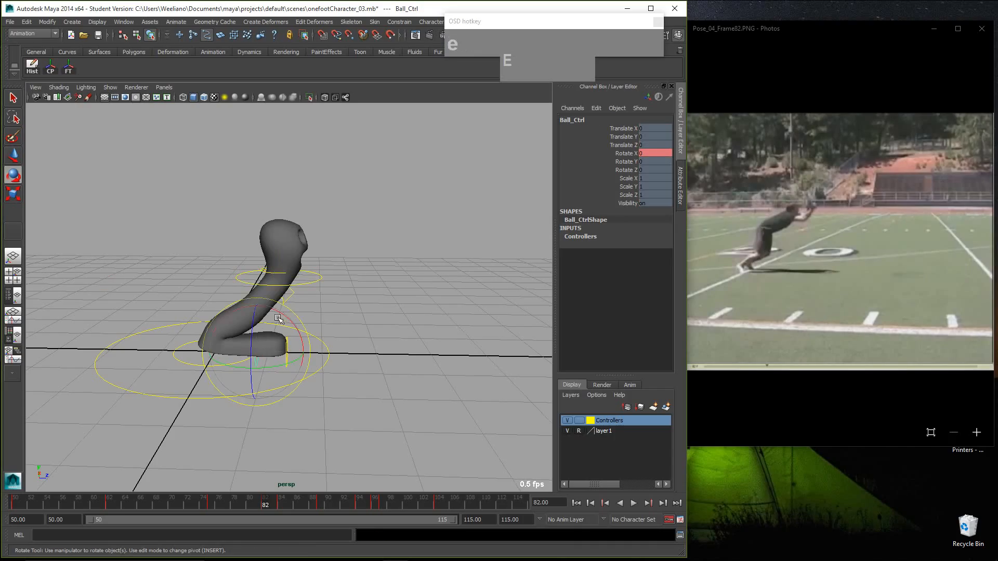
left_click_drag(280, 328, 309, 347)
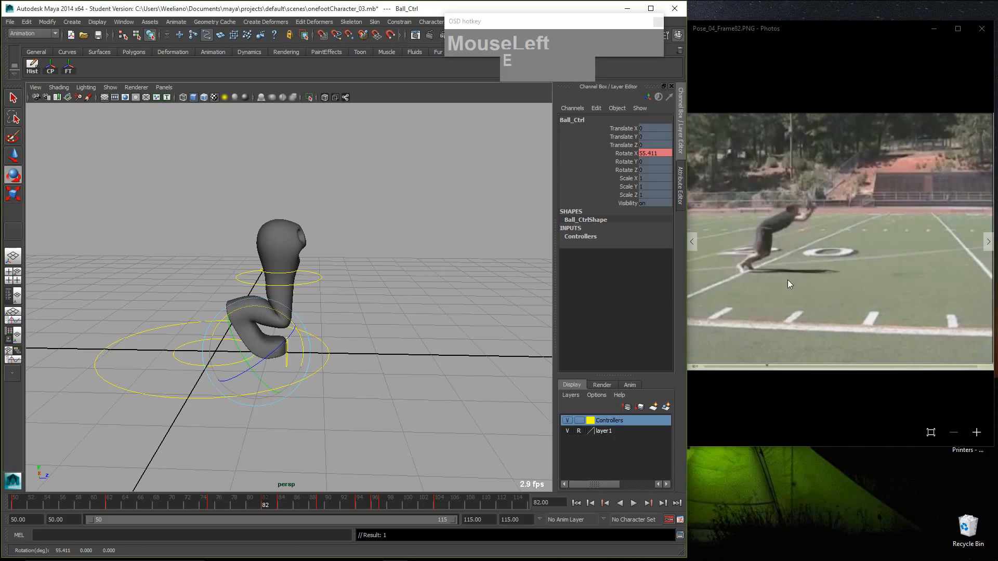
left_click(313, 282)
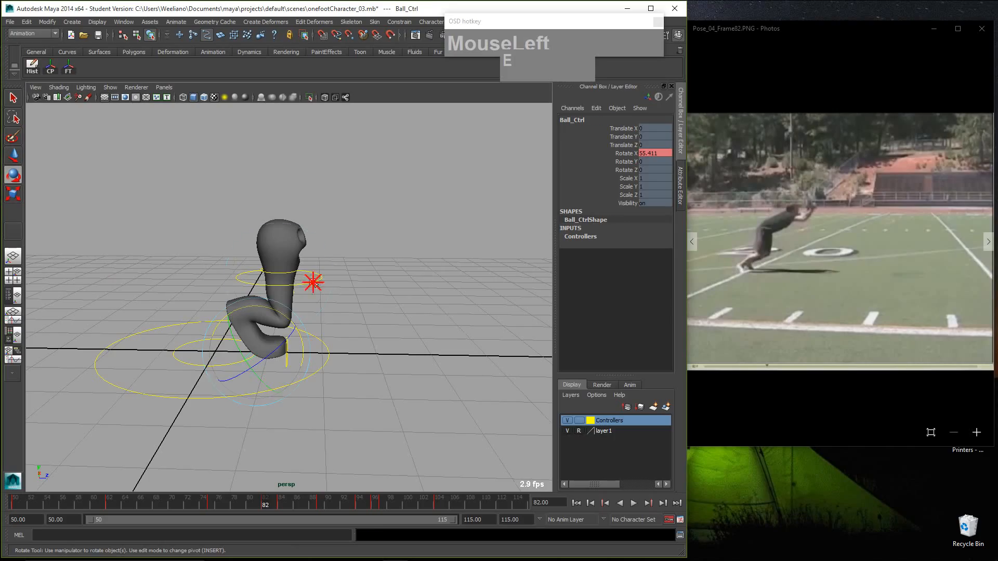
key("w")
left_click_drag(334, 282, 286, 227)
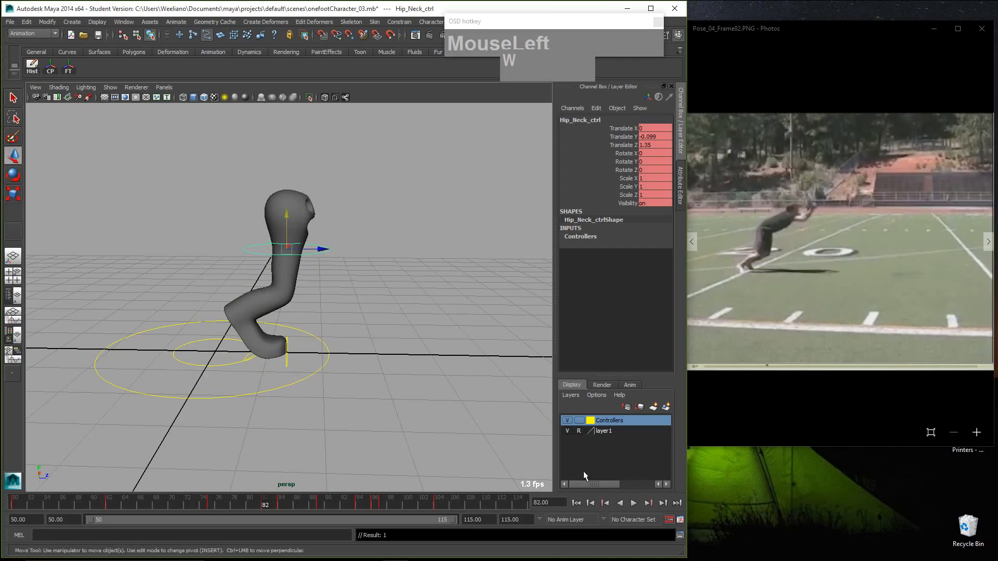
Step: Advance to the keyframe at frame 84 and show the Pose_05_Frame84.PNG reference photo
left_click(648, 503)
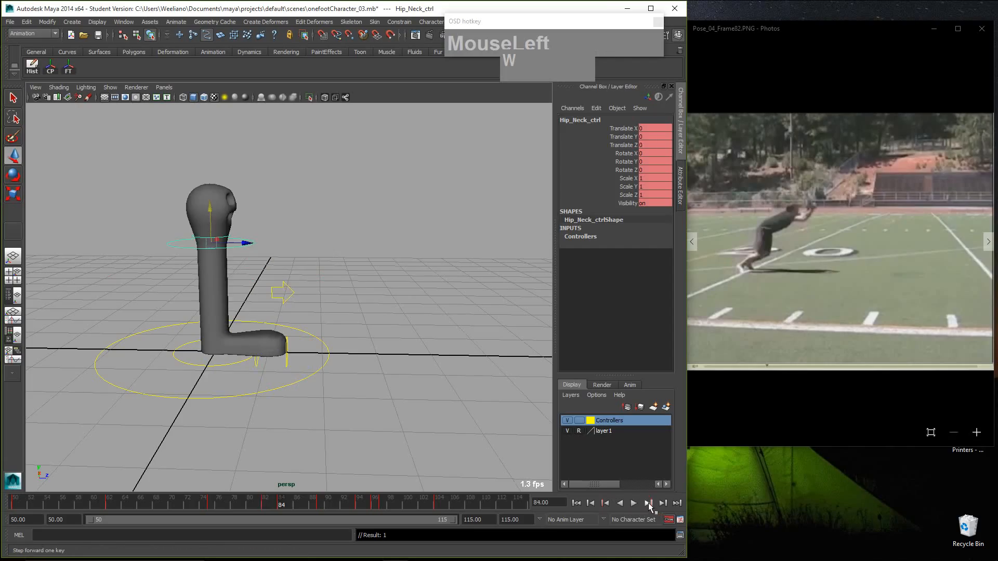
left_click(828, 229)
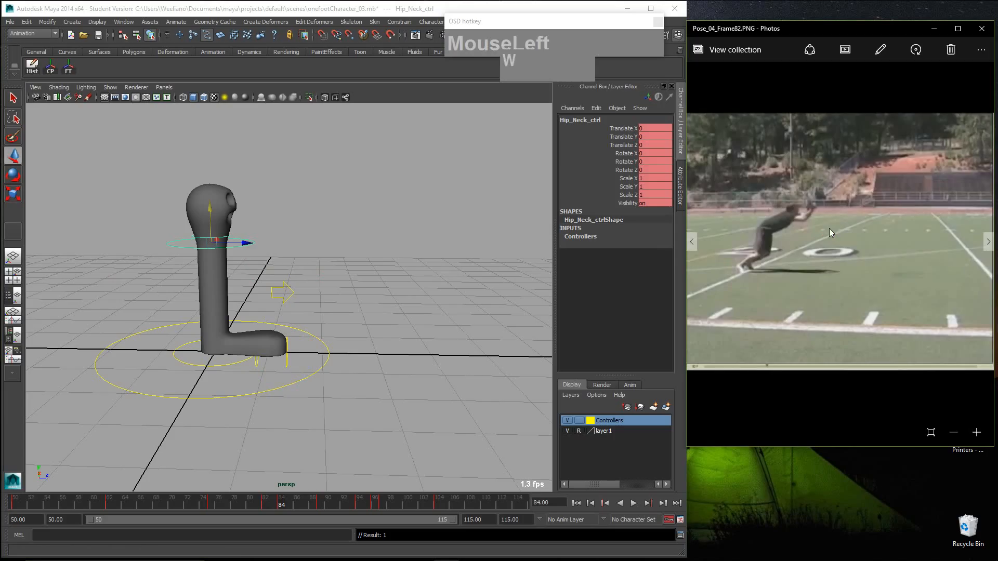
key("Right")
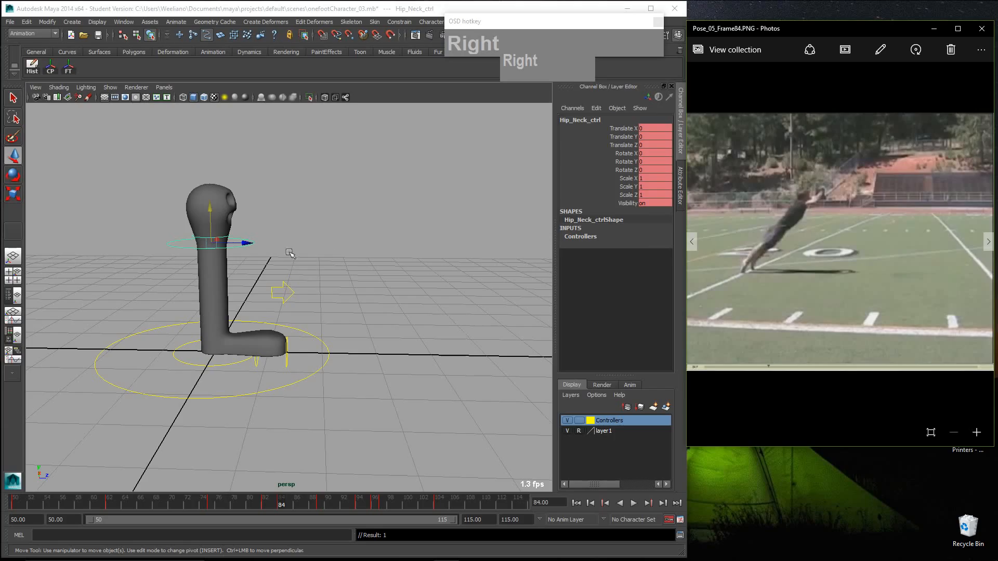
Step: At frame 84, move Hip_Neck_ctrl forward to about 2.746 in Z and Knee_Ctrl forward to about 0.998 in Z
left_click(189, 248)
left_click_drag(246, 246, 369, 249)
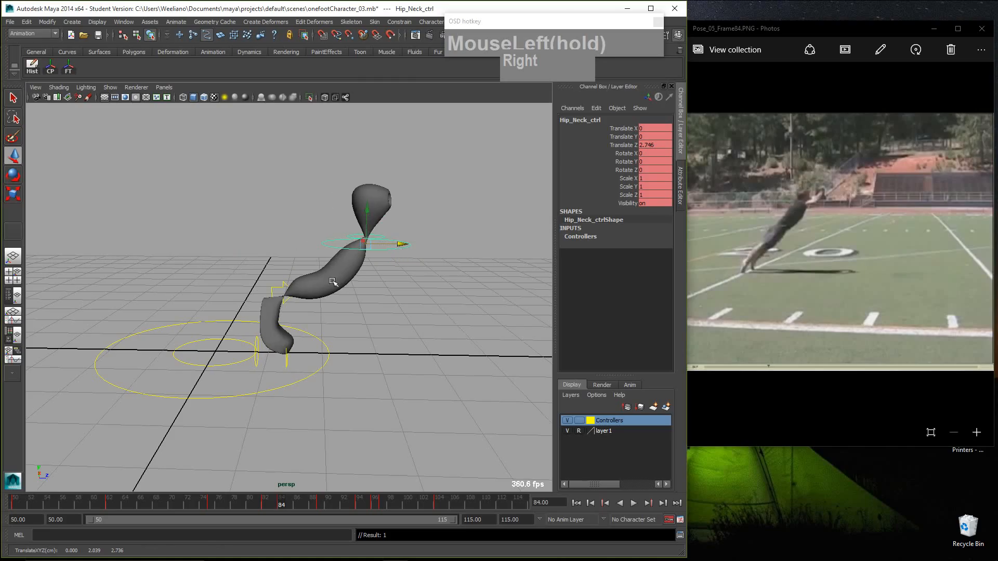
left_click(277, 287)
left_click_drag(314, 292, 373, 294)
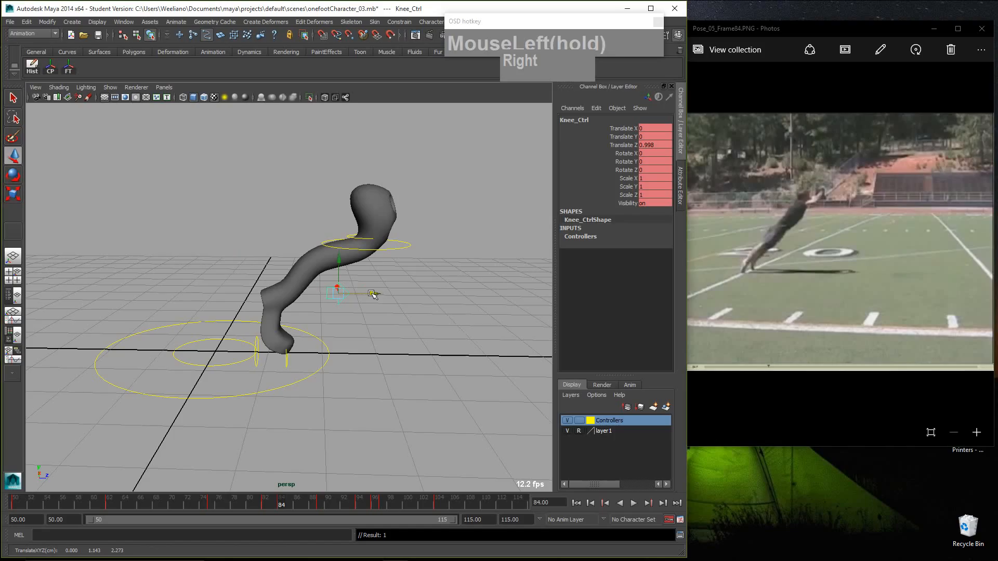
Step: At frame 84, rotate Toe_Ctrl to about 106.8 degrees in X and move Hip_Neck_ctrl to about 0.467 in Y and 3.177 in Z
left_click(287, 362)
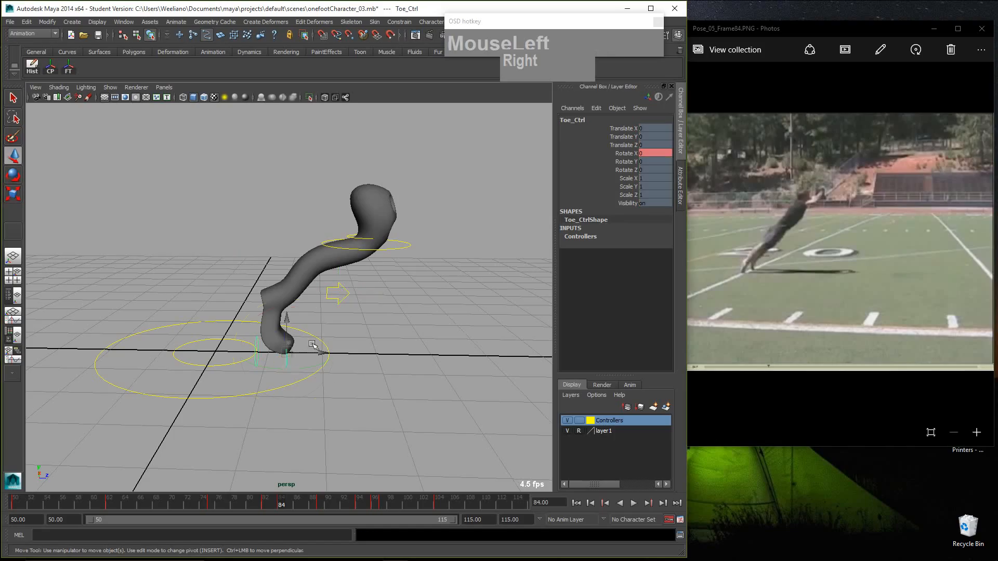
key("e")
left_click_drag(317, 313, 321, 414)
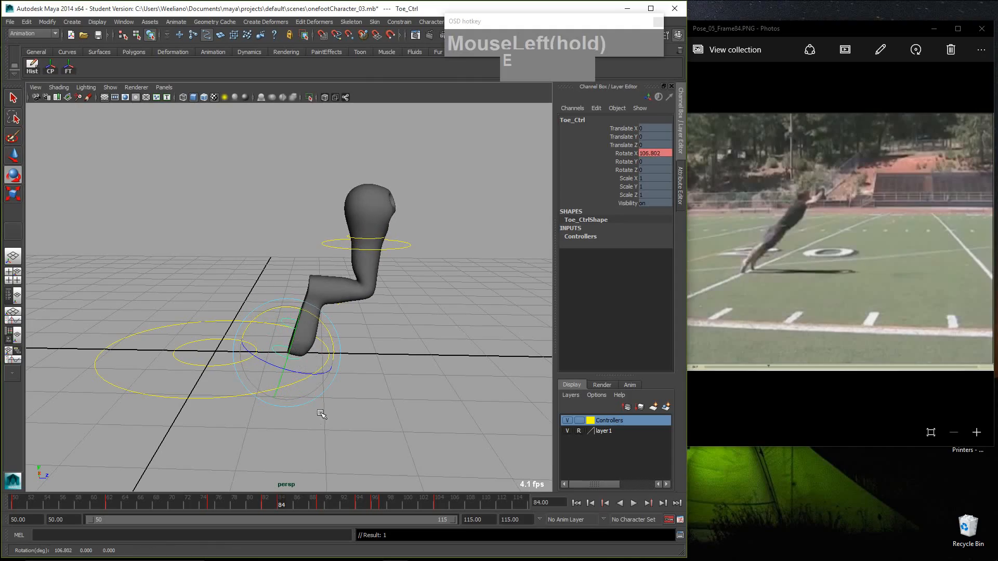
left_click(394, 248)
key("w")
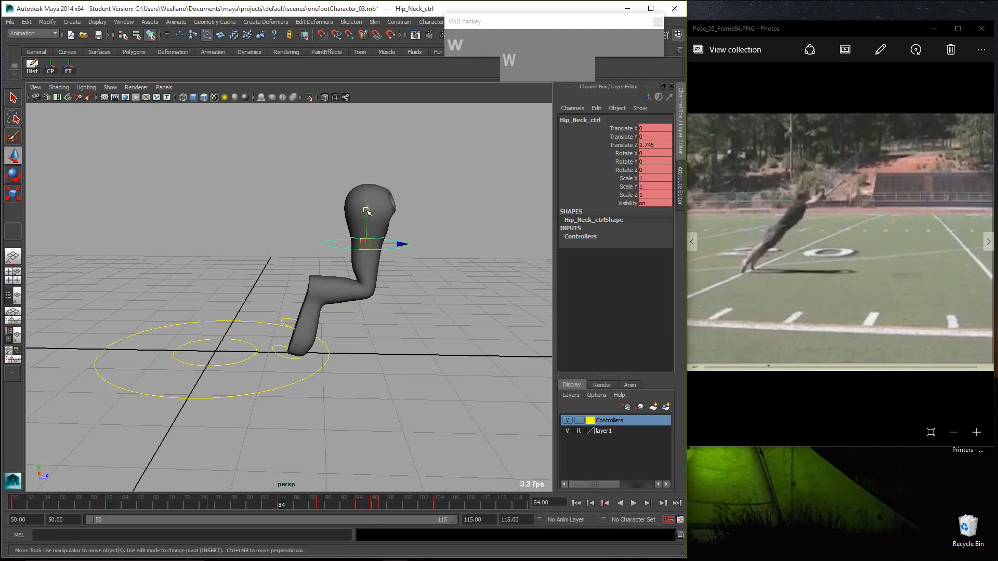
left_click_drag(367, 208, 372, 182)
mouse_move(396, 215)
left_mouse_down()
mouse_move(423, 213)
mouse_move(396, 196)
left_mouse_up()
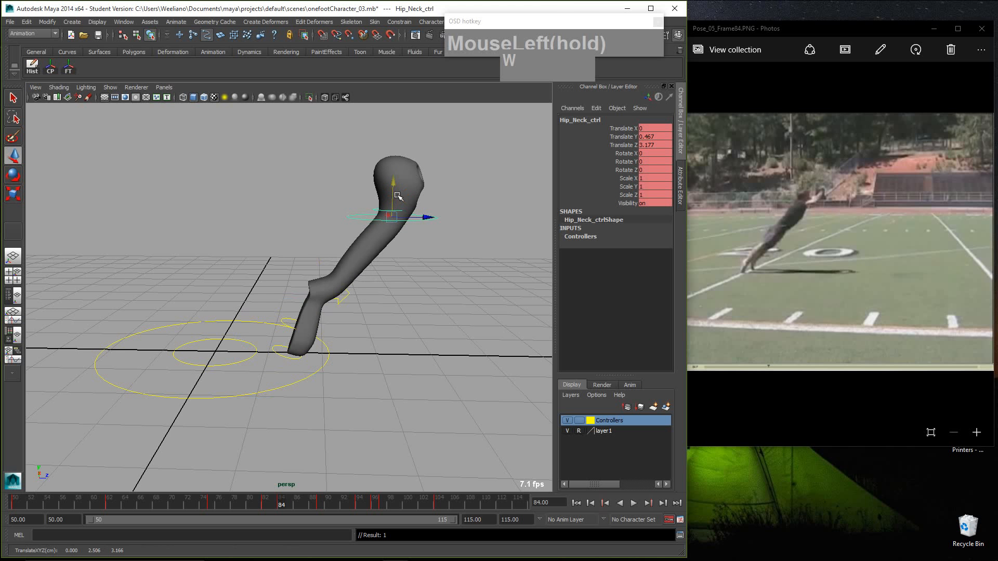
Step: Show the Pose_06_Frame89.PNG reference photo, and at the frame 89 keyframe move Main_Ctrl forward to about 3.75 in Z
scroll(442, 326, "up", 1)
middle_click_drag(443, 326, 343, 322, "alt")
scroll(387, 320, "down", 1)
scroll(387, 320, "up", 1)
scroll(343, 323, "down", 2)
scroll(446, 319, "down", 1)
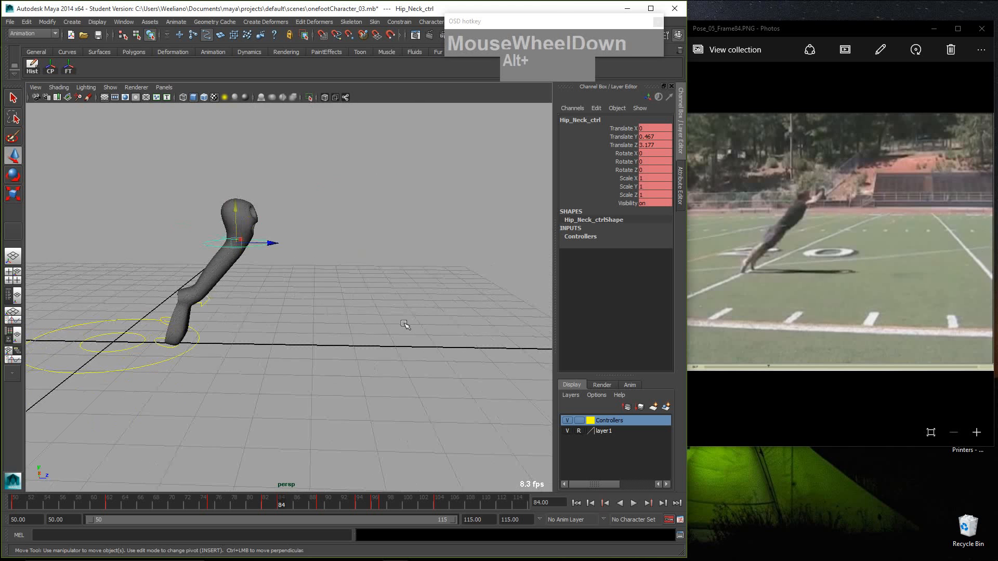
middle_click_drag(446, 319, 379, 325, "alt")
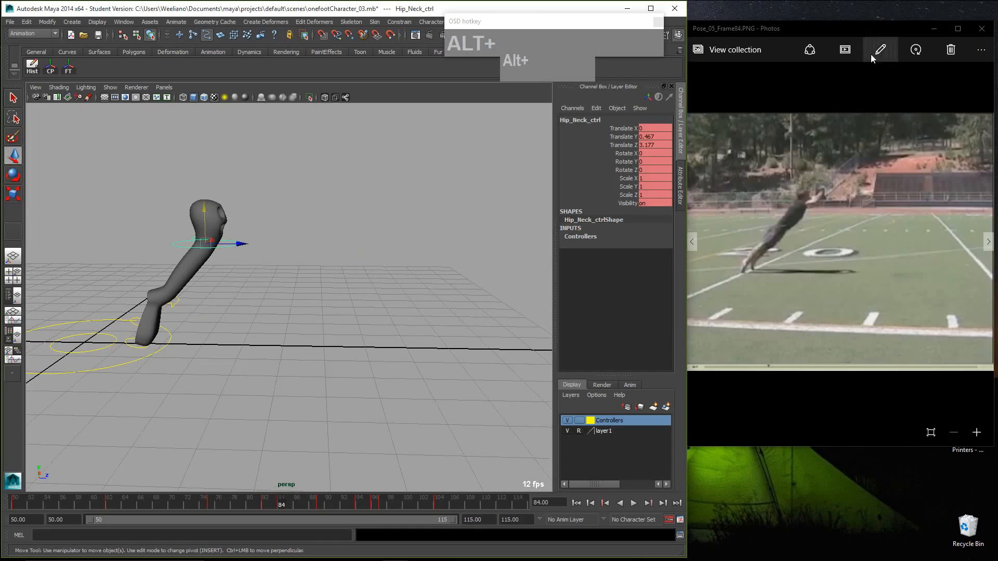
left_click(873, 398)
key("Right")
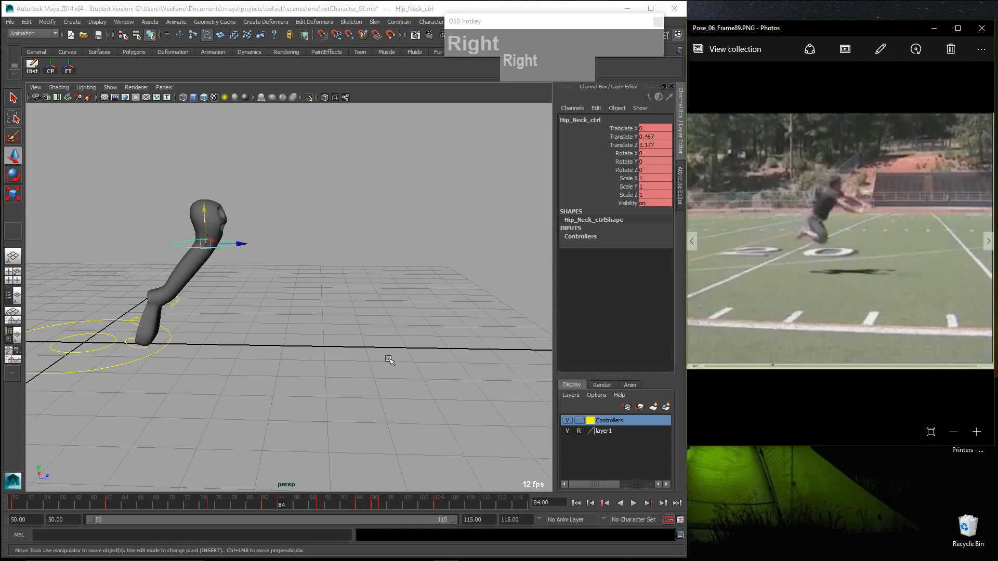
left_click(346, 447)
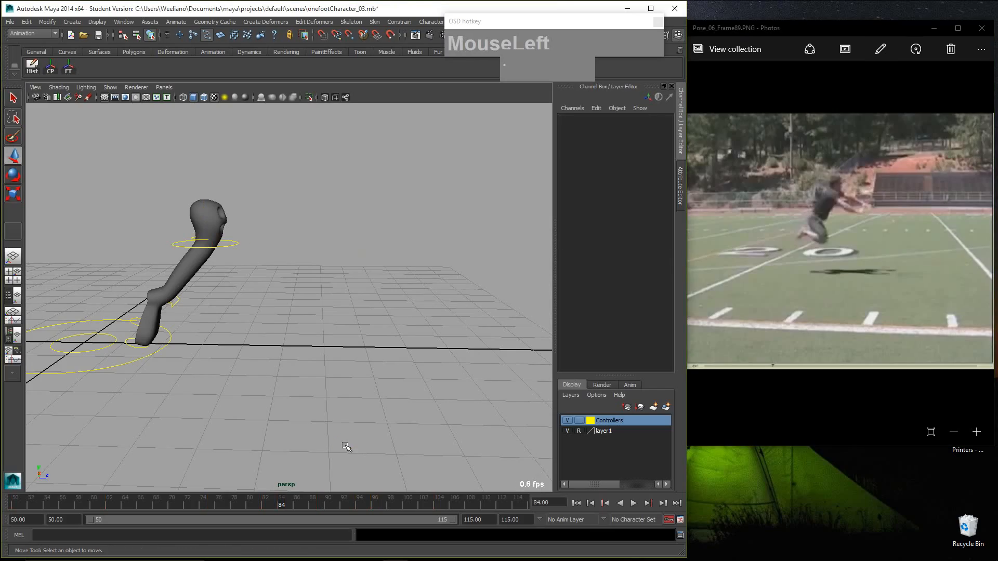
left_click_drag(126, 398, 126, 399)
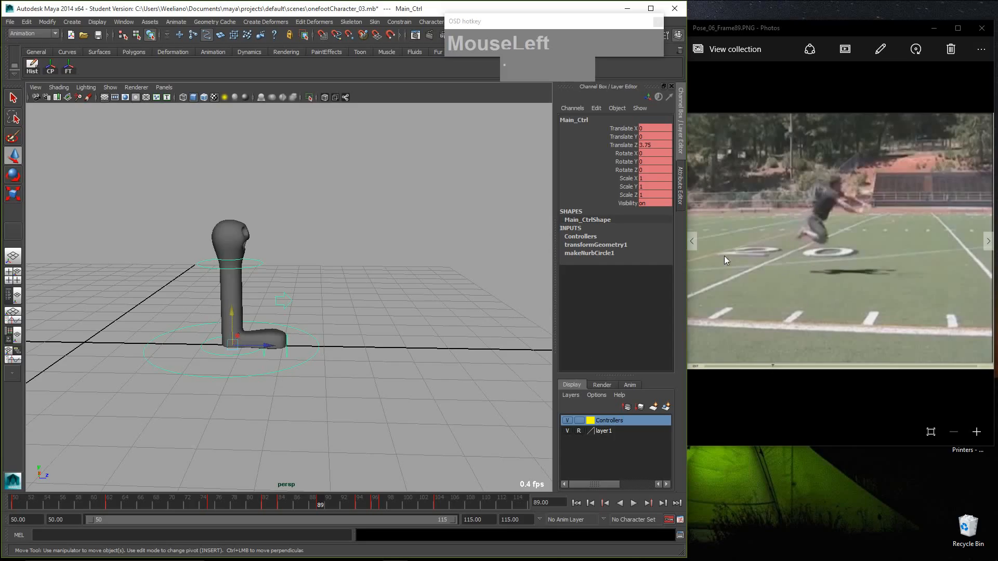
Step: At frame 89, raise Foot_Ctrl and Hip_Neck_ctrl together to about 1.38 in Y
left_click(205, 350)
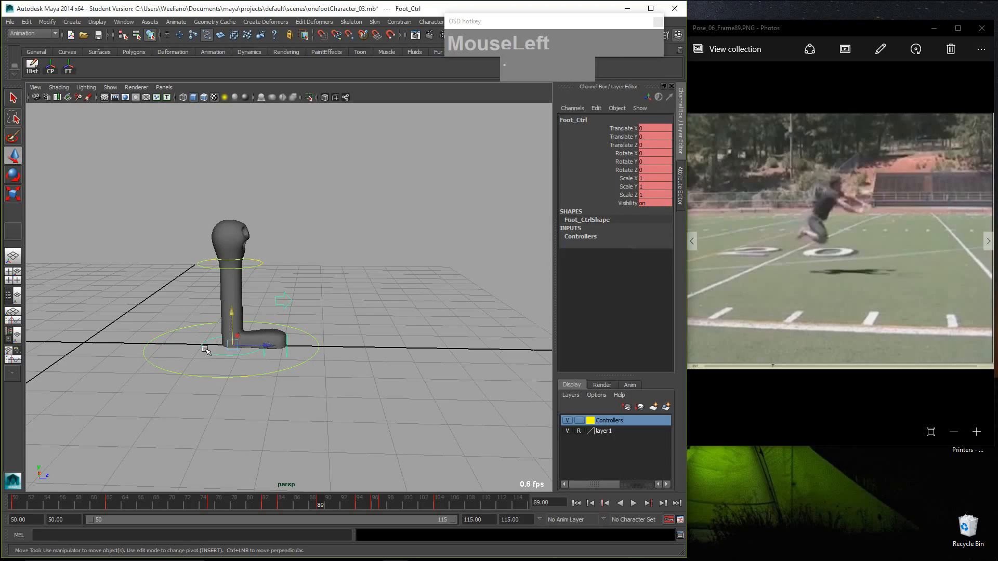
left_click(252, 264, "shift")
left_click_drag(252, 264, 252, 223)
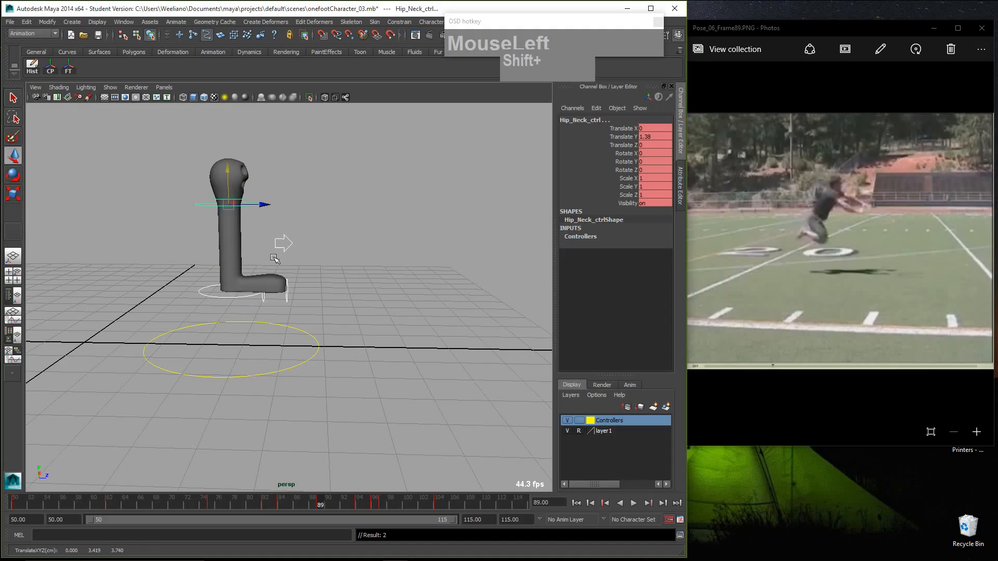
Step: At frame 89, move Hip_Neck_ctrl alone forward to about 0.421 in Z
left_click(319, 245)
left_click(247, 206)
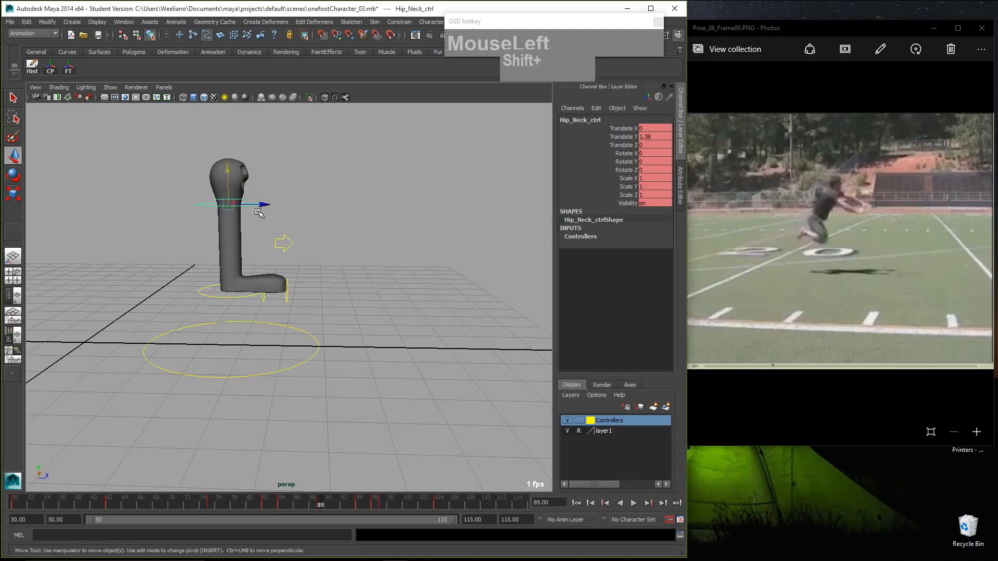
key("e")
key("w")
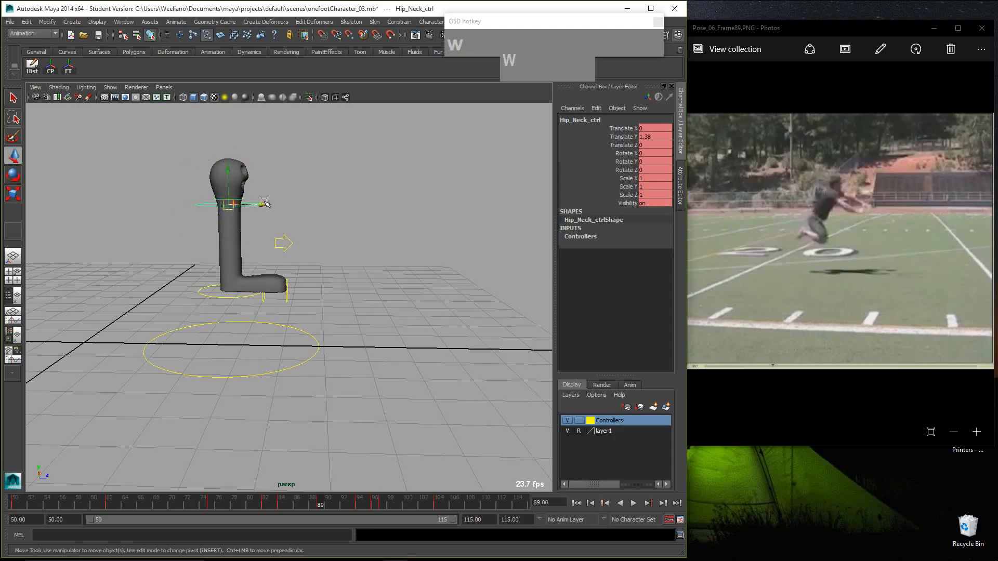
left_click_drag(263, 205, 283, 206)
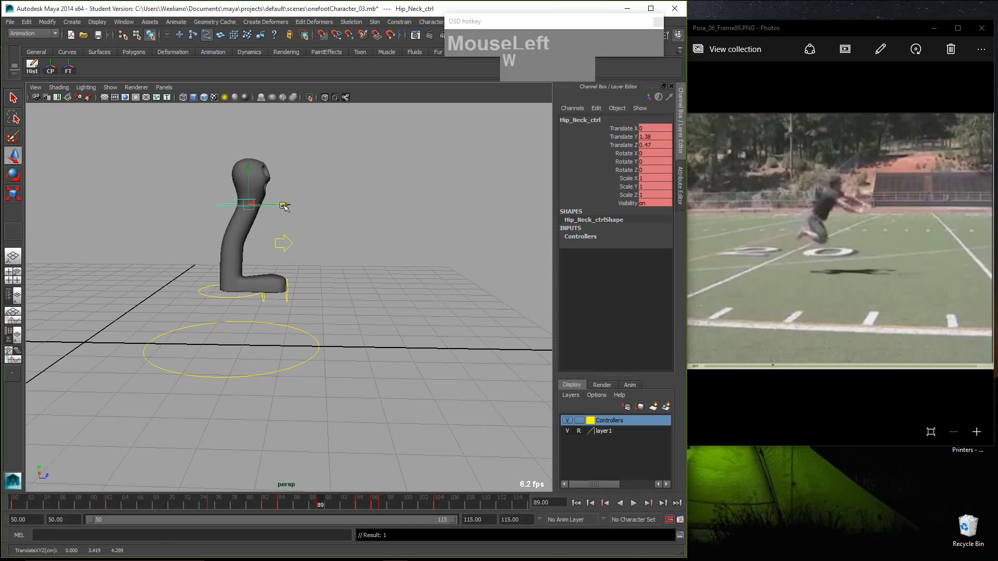
left_click(285, 204)
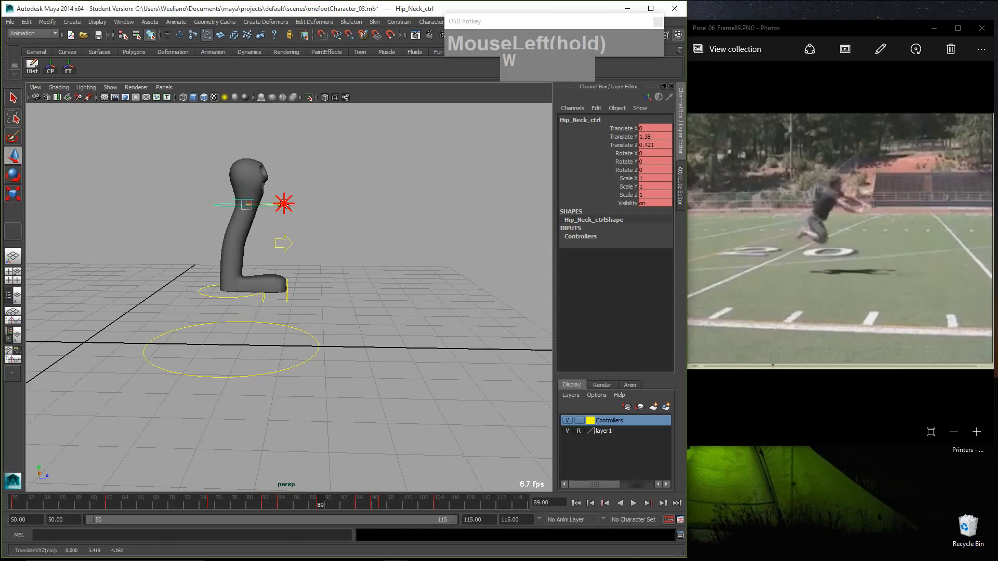
left_click(213, 297)
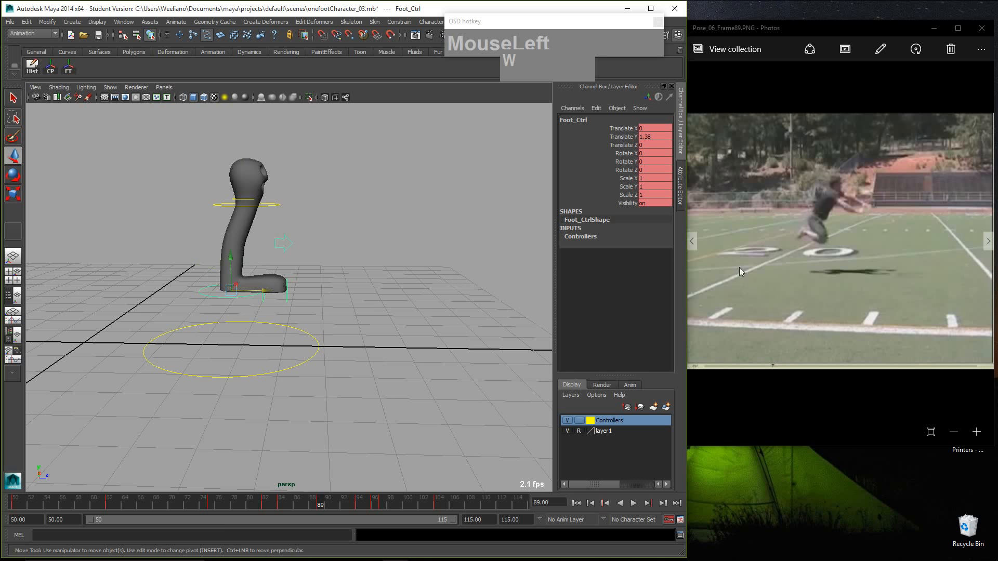
left_click(813, 238)
key("ctrl+1")
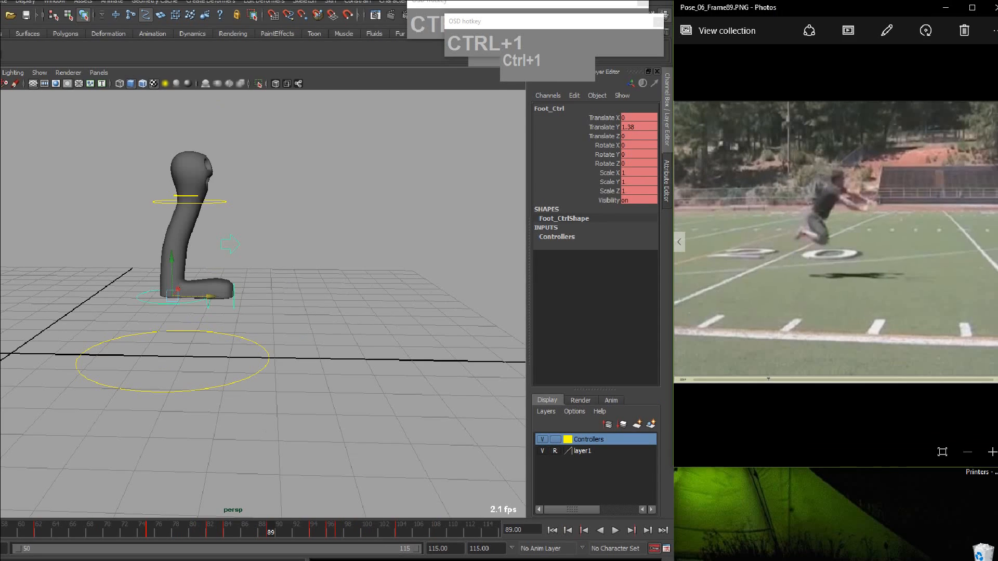
mouse_move(799, 232)
left_mouse_down()
mouse_move(806, 222)
mouse_move(791, 250)
mouse_move(799, 230)
mouse_move(757, 217)
mouse_move(793, 211)
left_mouse_up()
key("Escape")
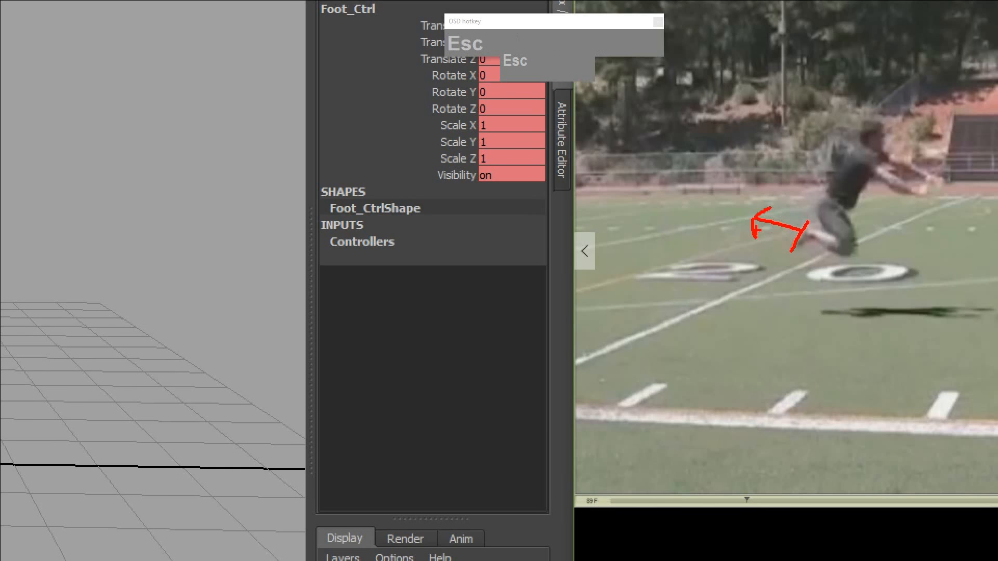
Step: At frame 89, rotate Foot_Ctrl to about 136.2 degrees in X and move it to about 3.071 in Y and -0.258 in Z
left_click(228, 294)
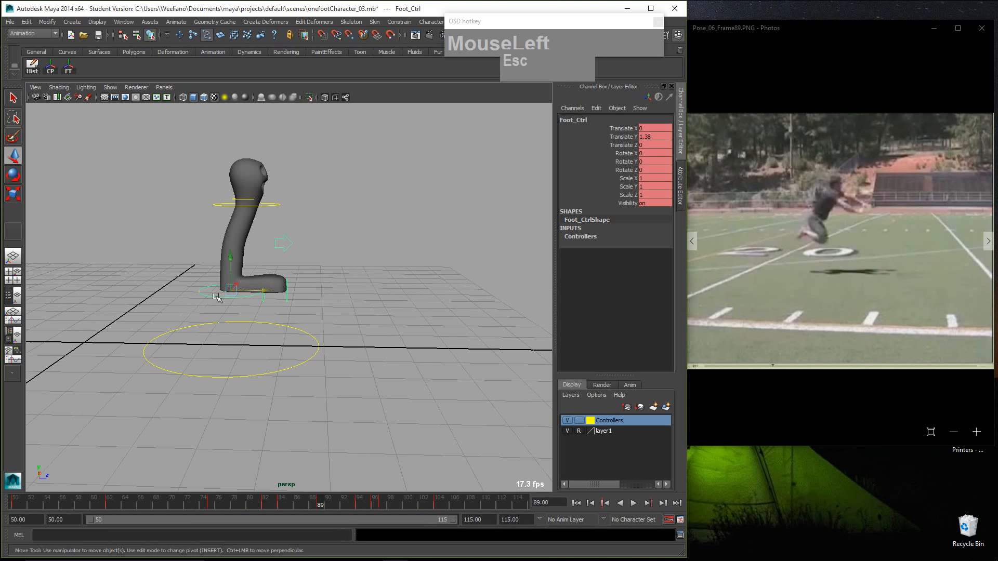
key("e")
left_click_drag(263, 260, 231, 335)
key("w")
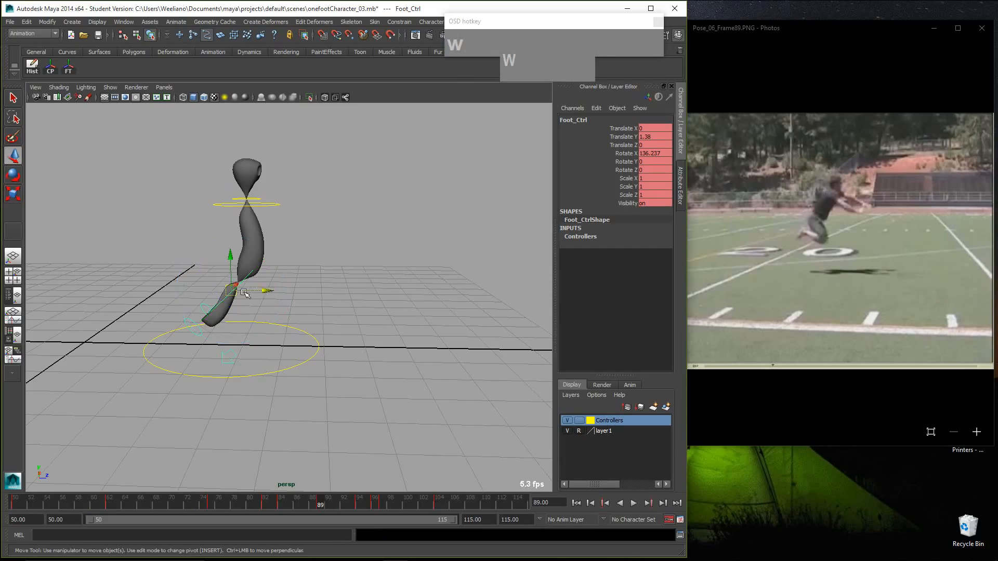
left_click_drag(231, 270, 222, 195)
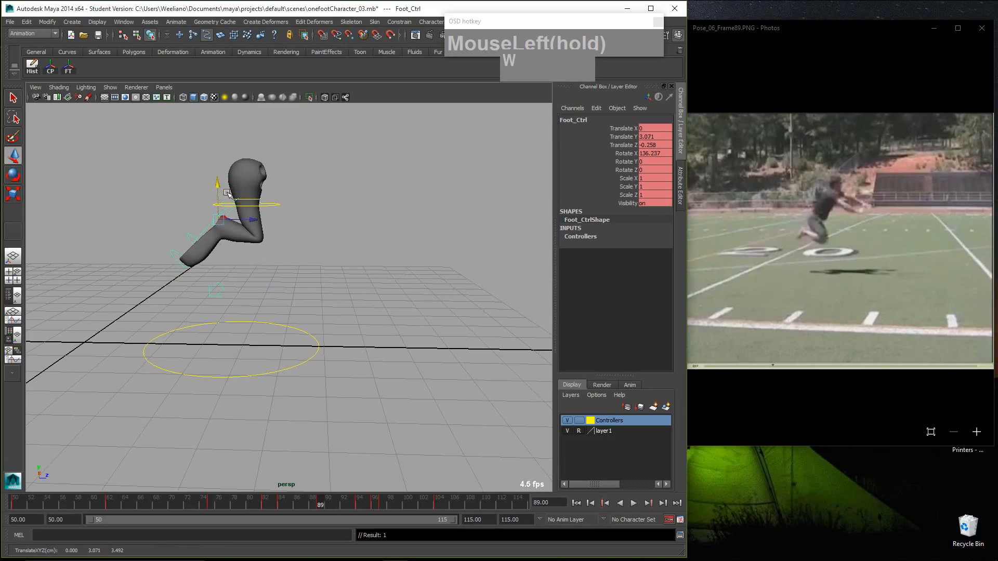
Step: At frame 89, reposition Foot_Ctrl to about 3.153 in Y and -0.306 in Z
left_click_drag(258, 227, 264, 219)
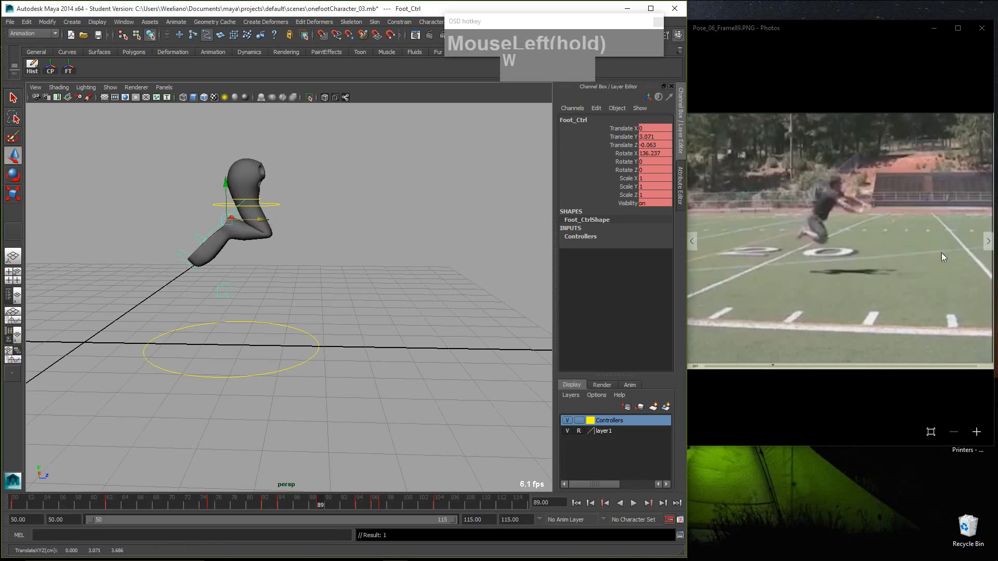
left_click(263, 220)
left_click_drag(264, 221, 217, 190)
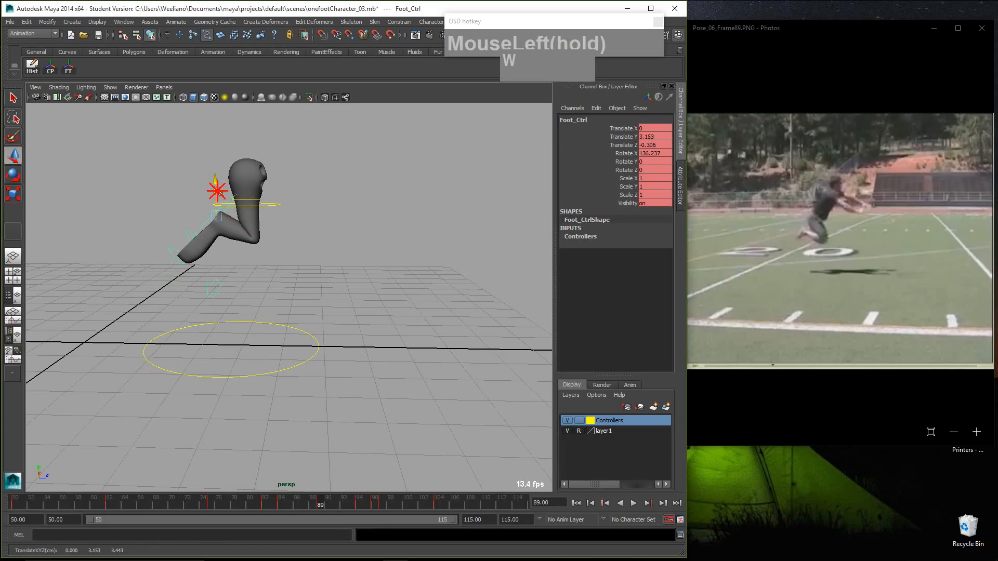
Step: At frame 89, rotate Hip_Neck_ctrl so the upper body leans forward, and clear the selection
left_click(279, 203)
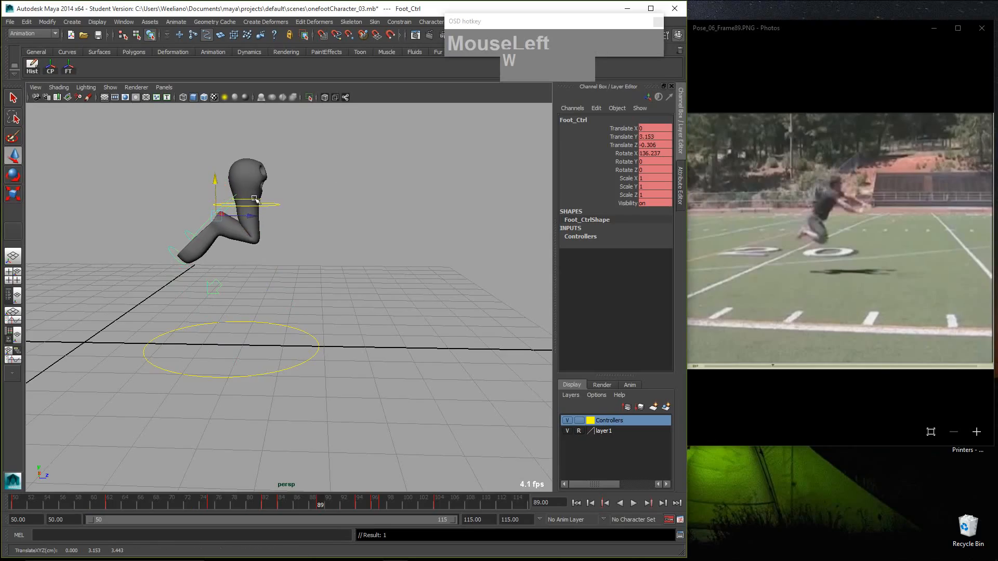
key("e")
left_click_drag(275, 190, 319, 214)
left_click(334, 291)
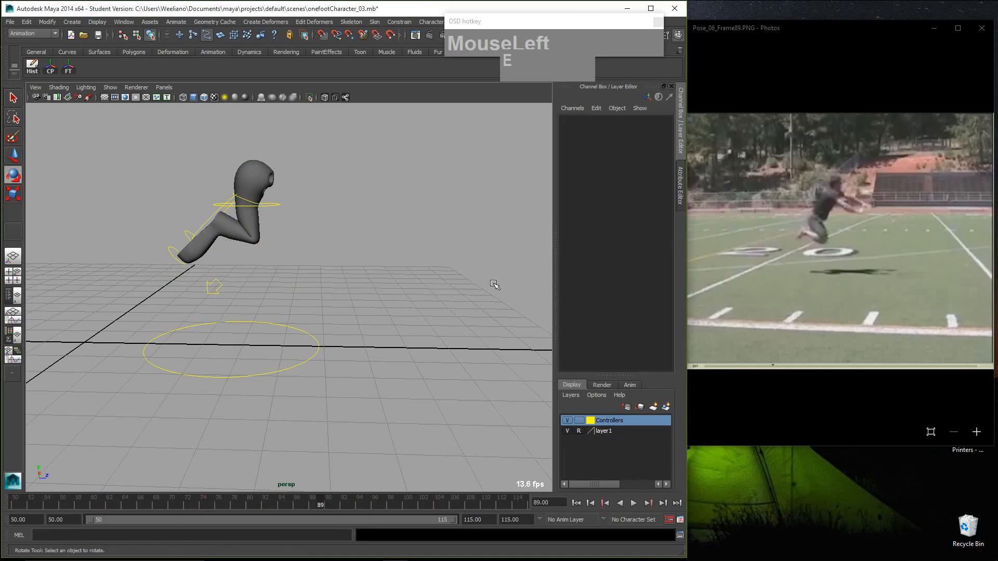
Step: Show the Pose_07_Frame94.PNG reference photo, and at the frame 94 keyframe raise Foot_Ctrl and Hip_Neck_ctrl together to about 0.255 in Y
left_click(828, 42)
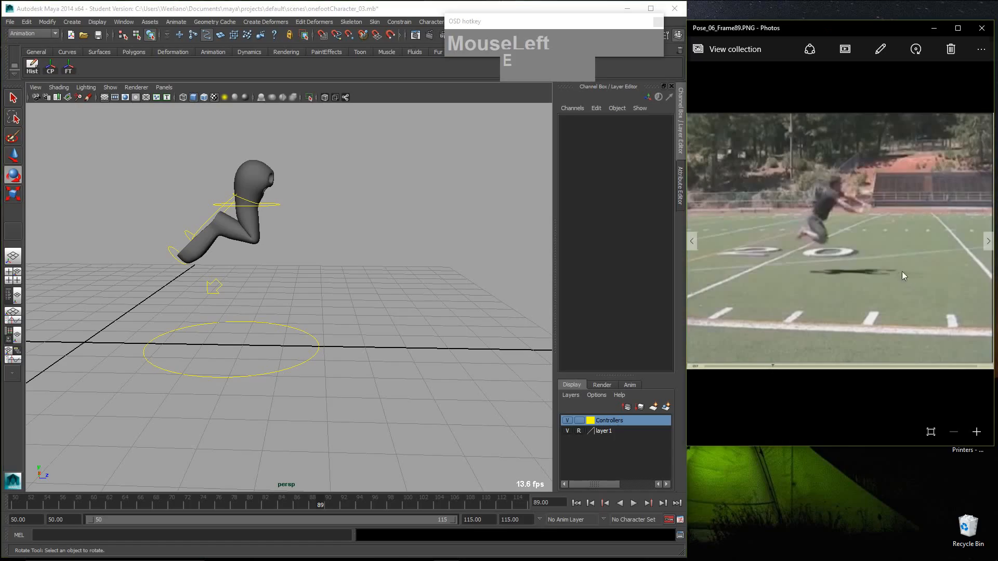
key("Right")
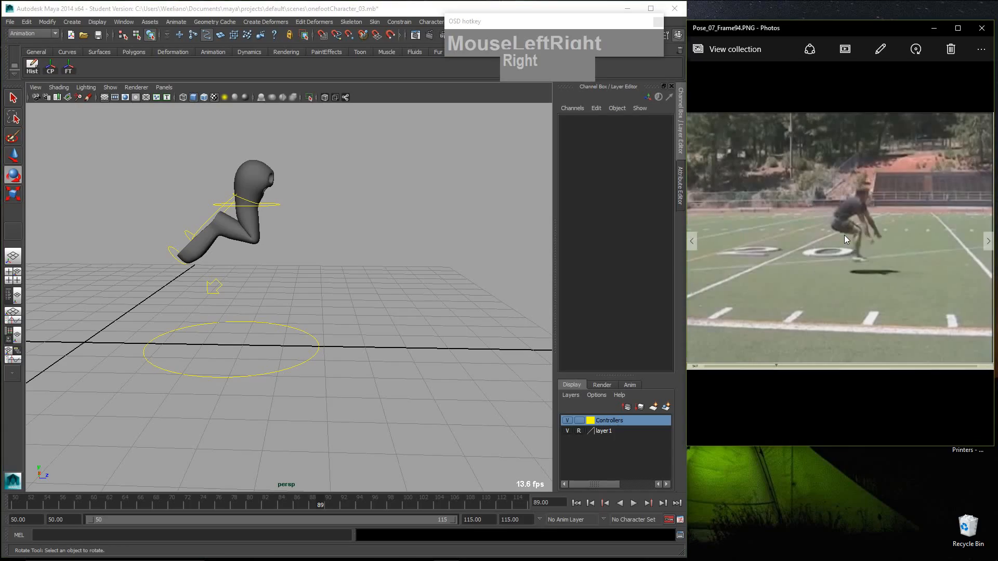
left_click_drag(260, 356, 343, 405)
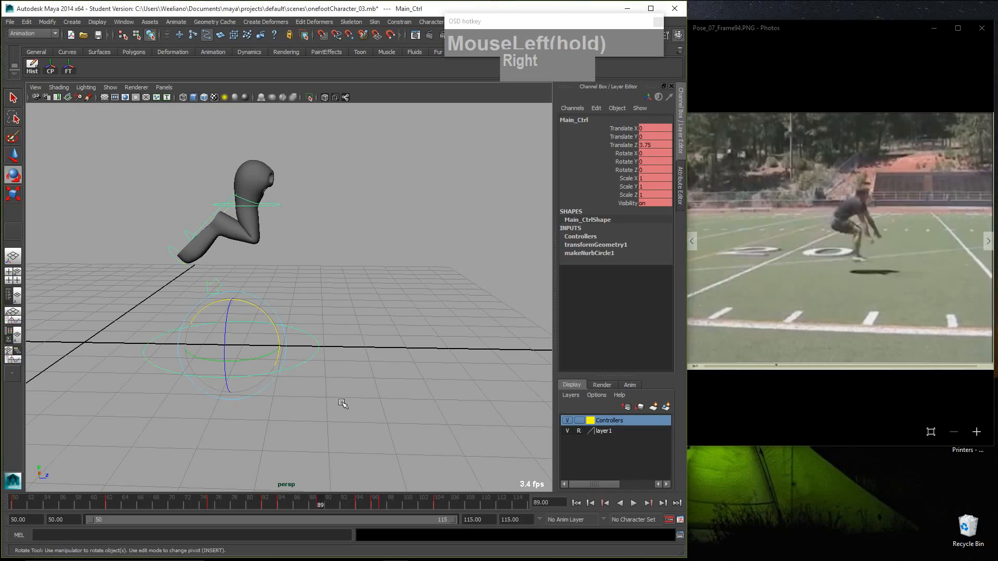
key("period")
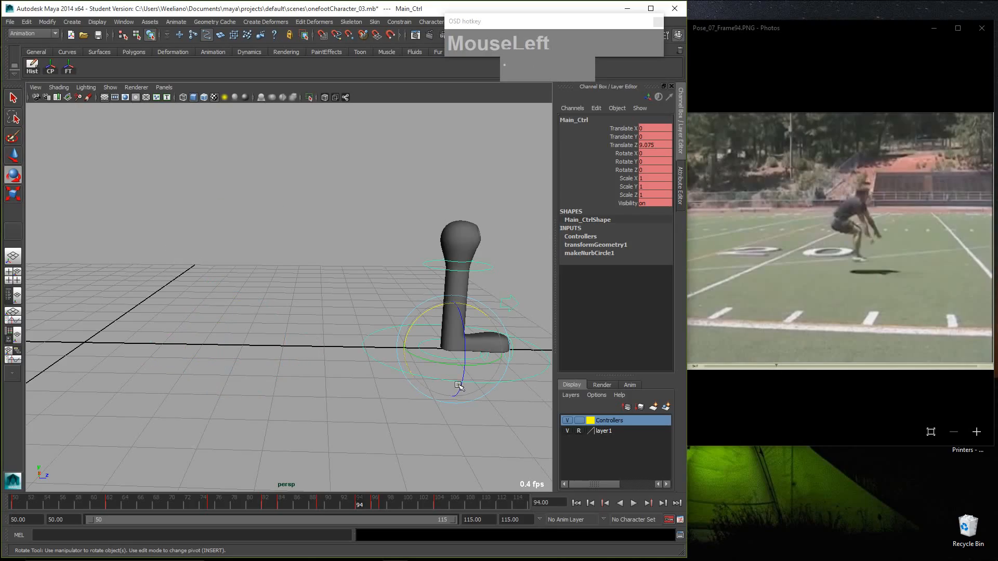
left_click(495, 276)
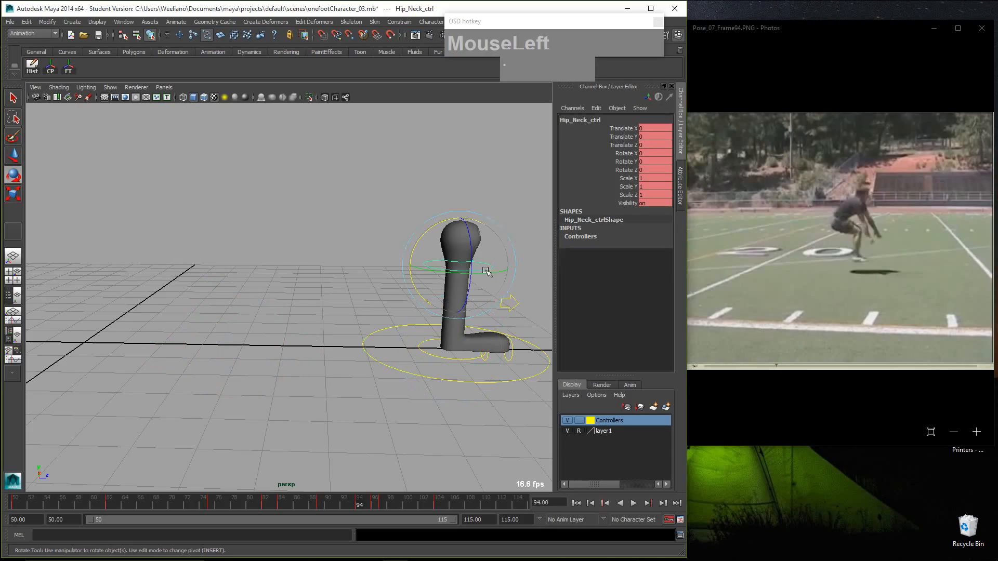
left_click(450, 360, "shift")
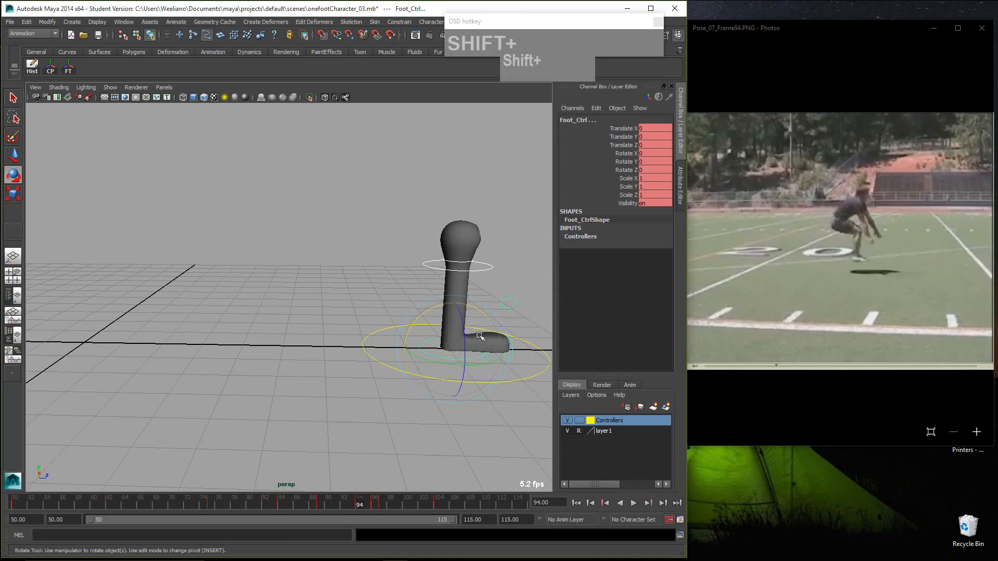
key("w")
left_click_drag(456, 319, 456, 307)
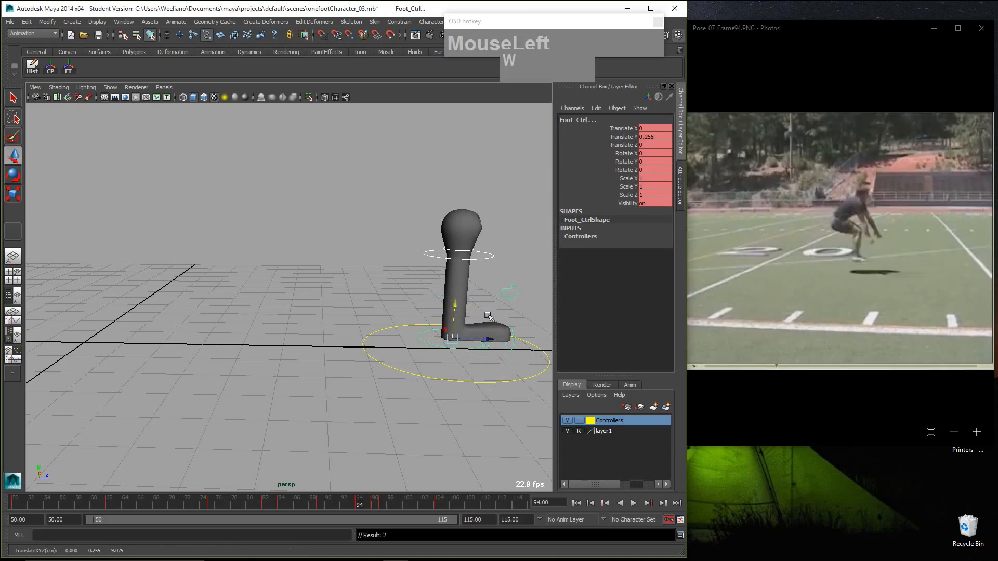
Step: At frame 94, move Hip_Neck_ctrl alone down and back to about -0.348 in Y and -0.625 in Z
left_click(499, 258)
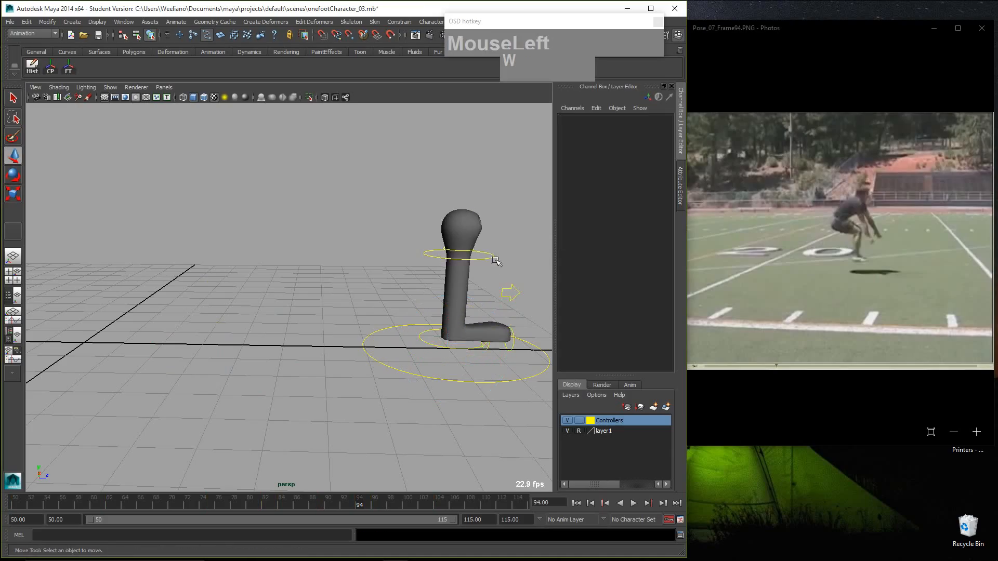
left_click(495, 261)
left_click_drag(468, 240, 419, 268)
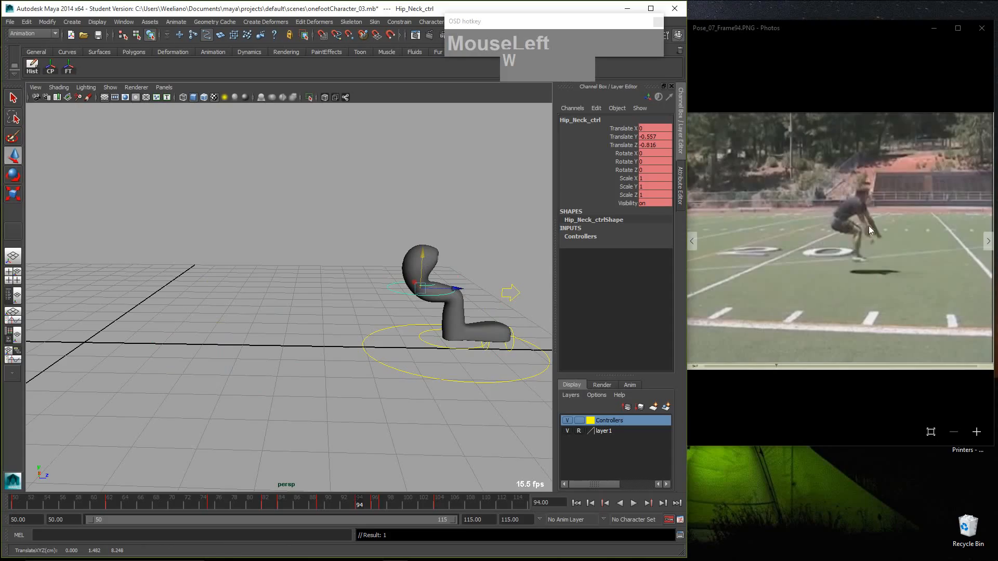
left_click_drag(422, 271, 465, 276)
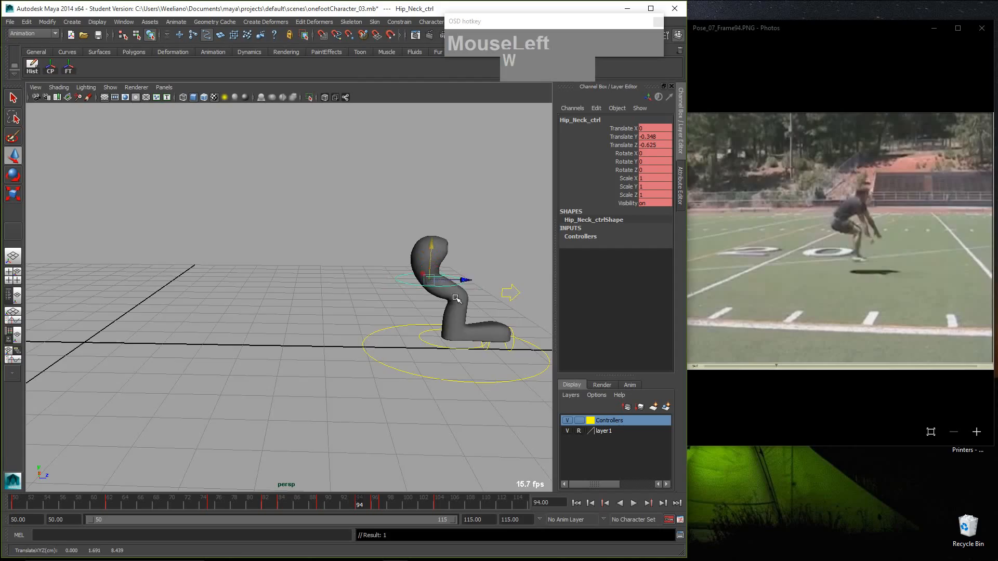
Step: Show the Pose_08_Frame96.PNG reference photo, and at the frame 96 keyframe rotate Foot_Ctrl to about -32.1 degrees in X
middle_click_drag(456, 299, 257, 299, "alt")
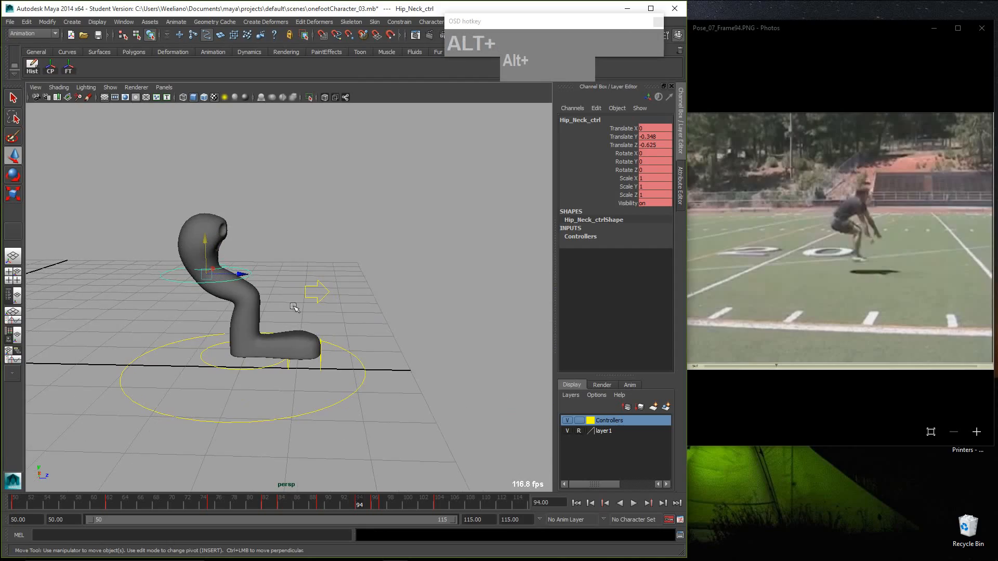
left_click(902, 294)
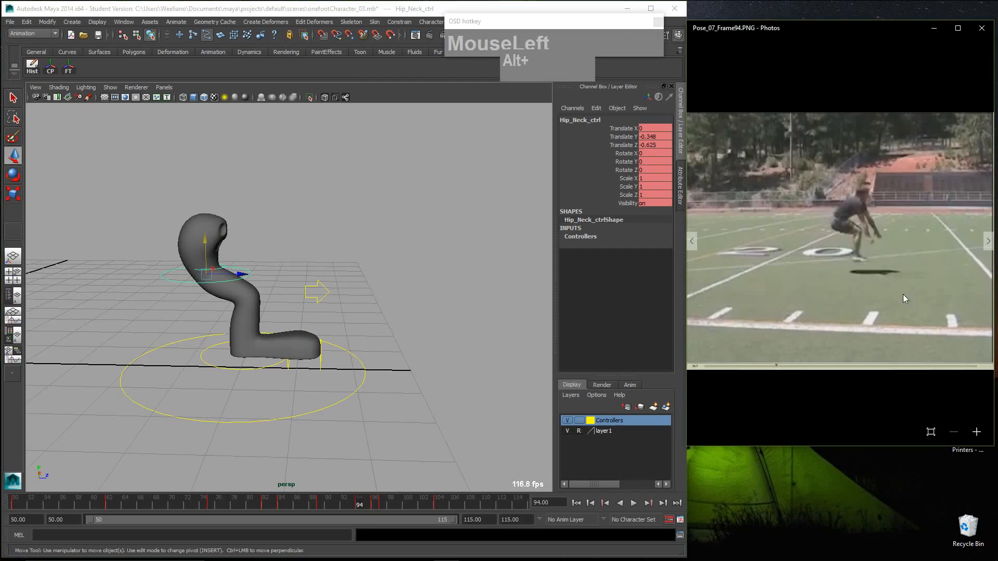
key("Right")
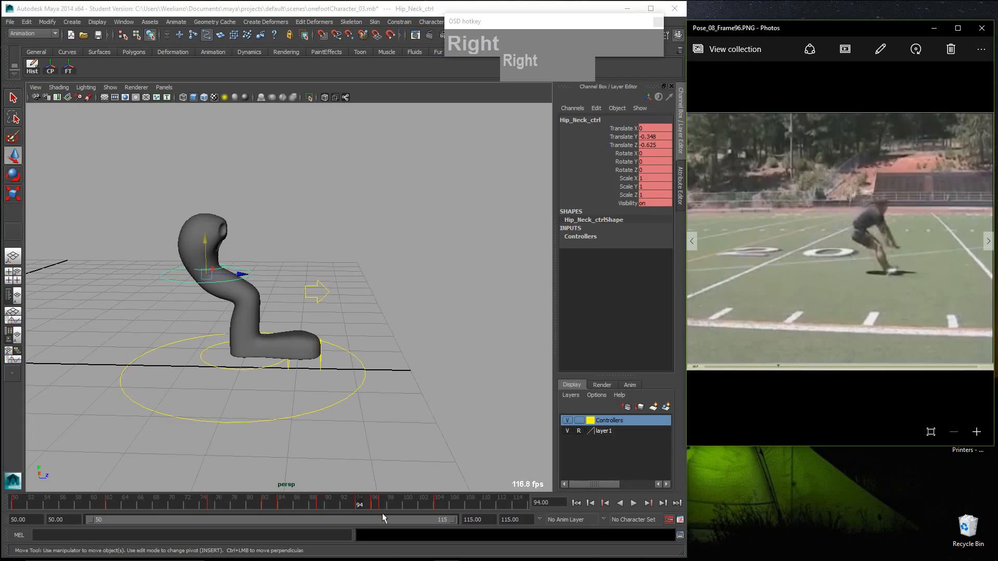
left_click(385, 420)
left_click_drag(292, 391, 315, 435)
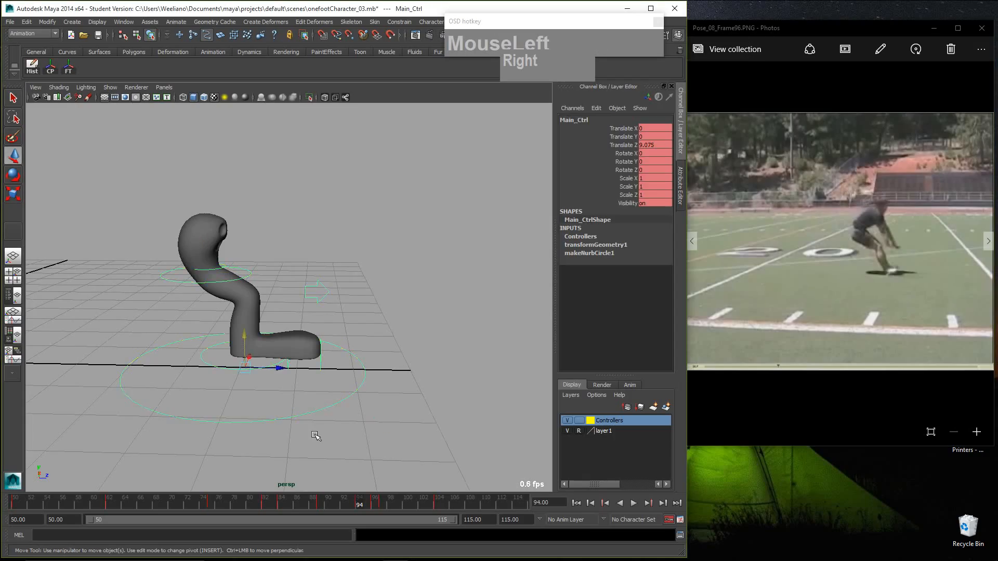
key("period")
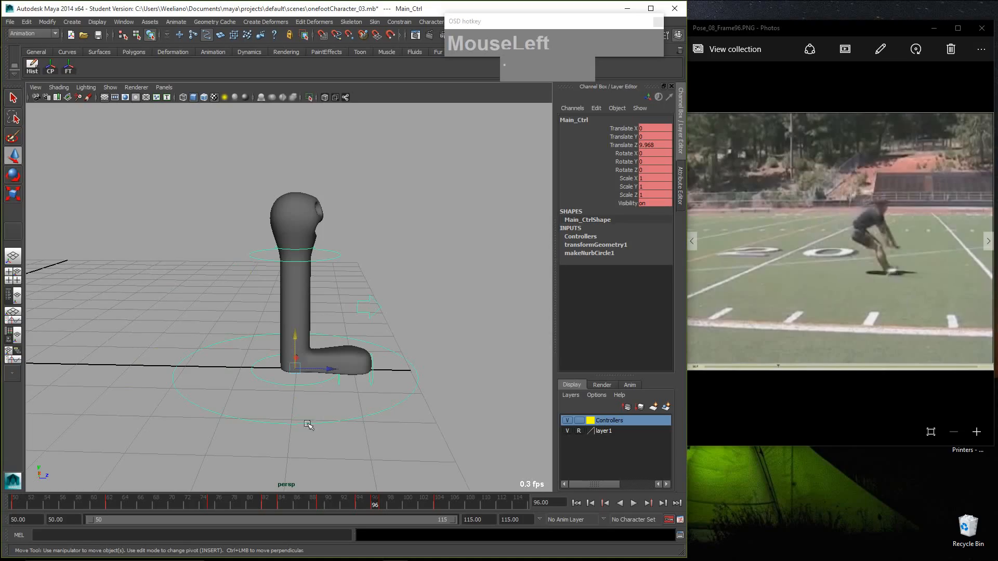
left_click(324, 384)
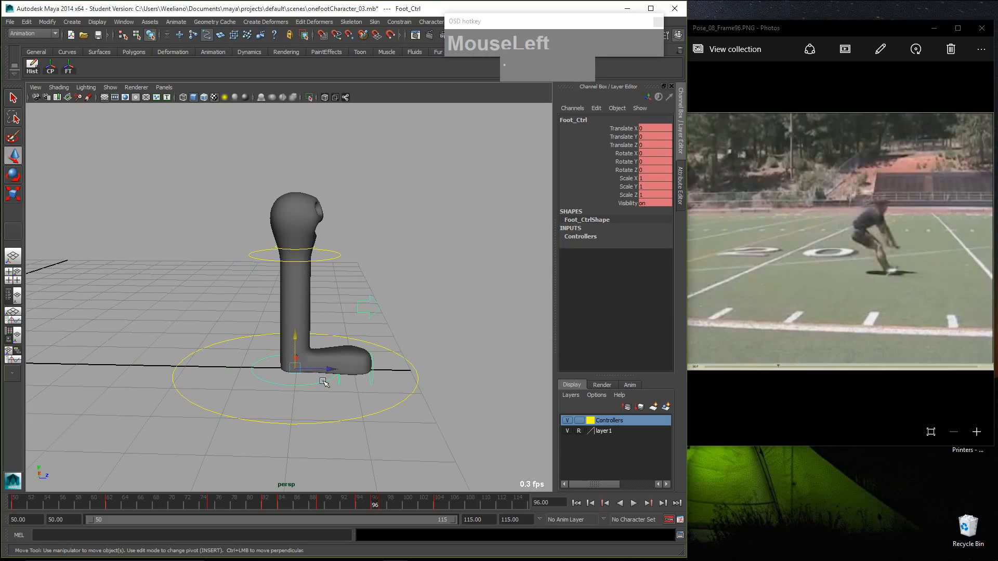
key("e")
left_click_drag(324, 384, 314, 424)
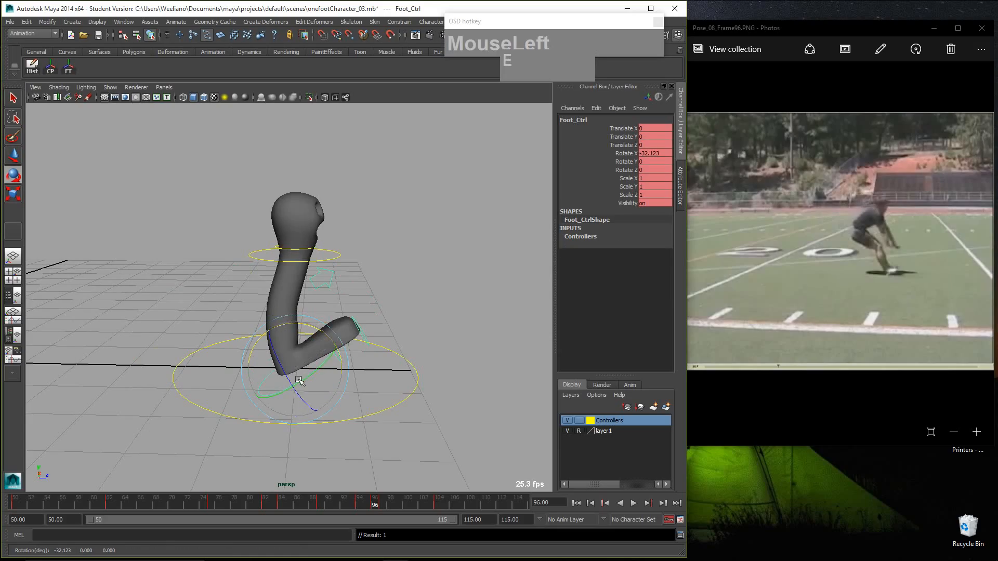
Step: At frame 96, move Hip_Neck_ctrl down and back to about -0.578 in Y and -1.114 in Z
left_click(339, 256)
key("w")
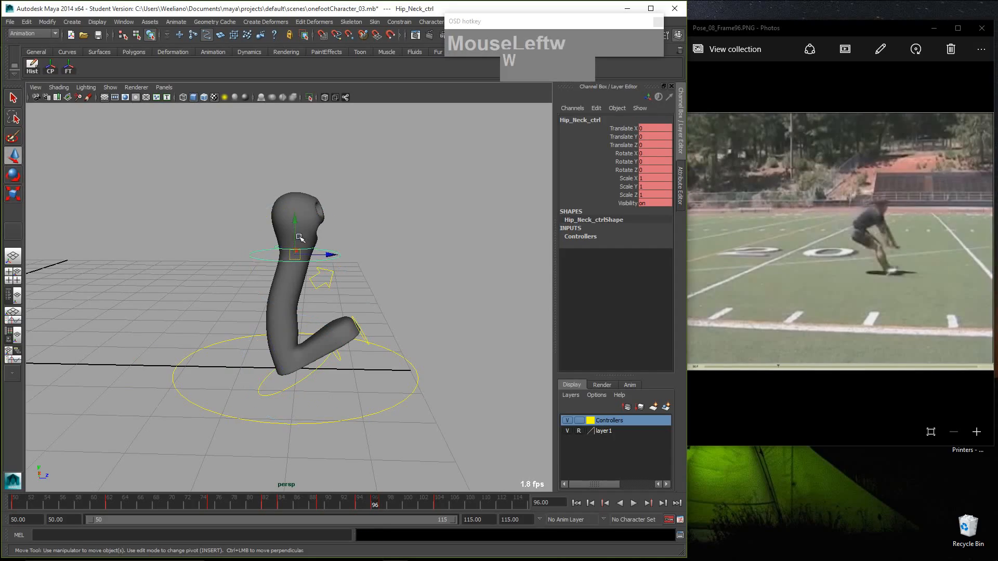
left_click_drag(298, 237, 293, 261)
left_click(327, 260)
left_click(295, 231)
middle_click_drag(327, 257, 327, 287)
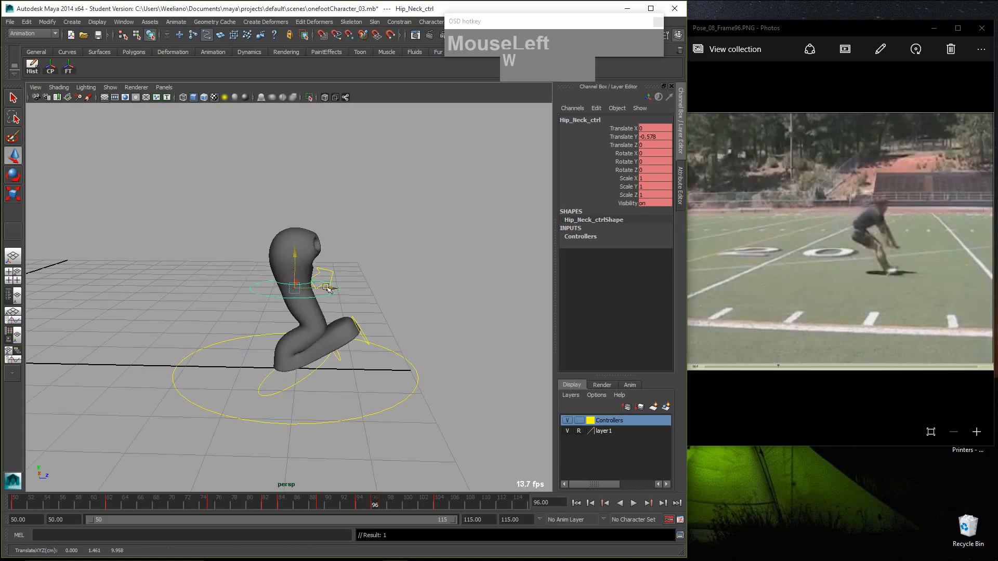
left_click_drag(328, 287, 262, 290)
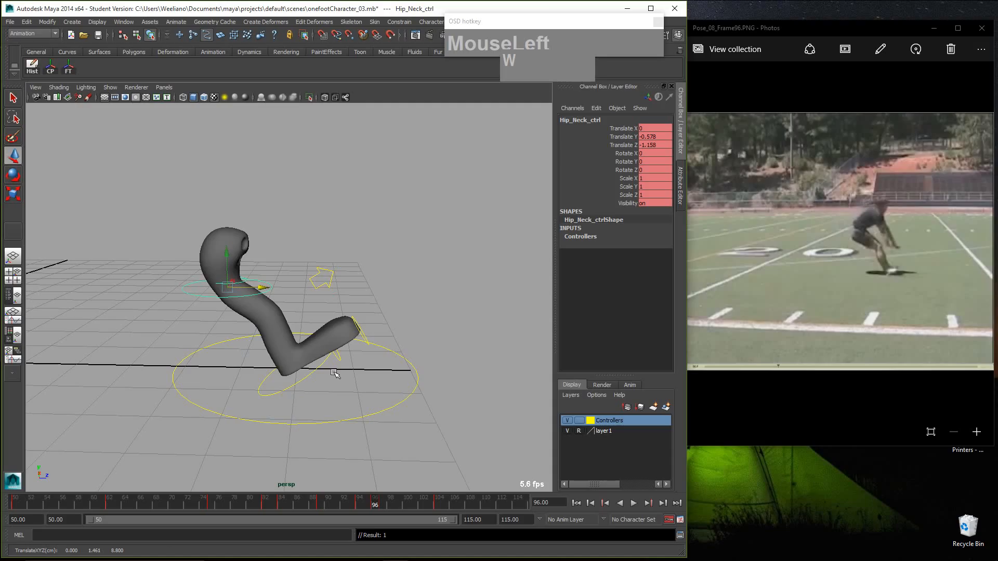
left_click_drag(261, 286, 269, 294)
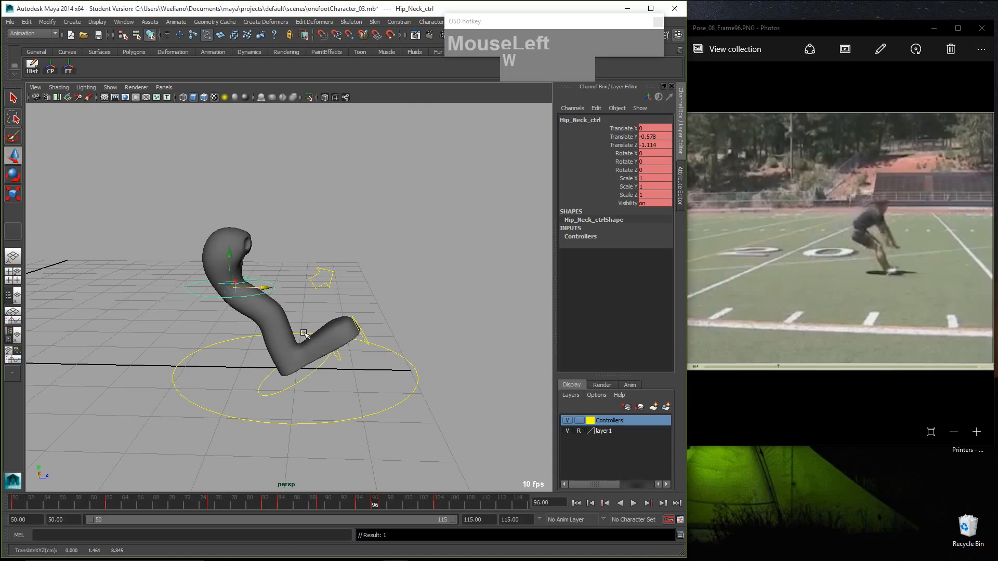
Step: Show the Pose_09_Frame97.PNG reference photo, and at frame 97 move Hip_Neck_ctrl to about -0.544 in Y and -0.479 in Z
left_click(785, 140)
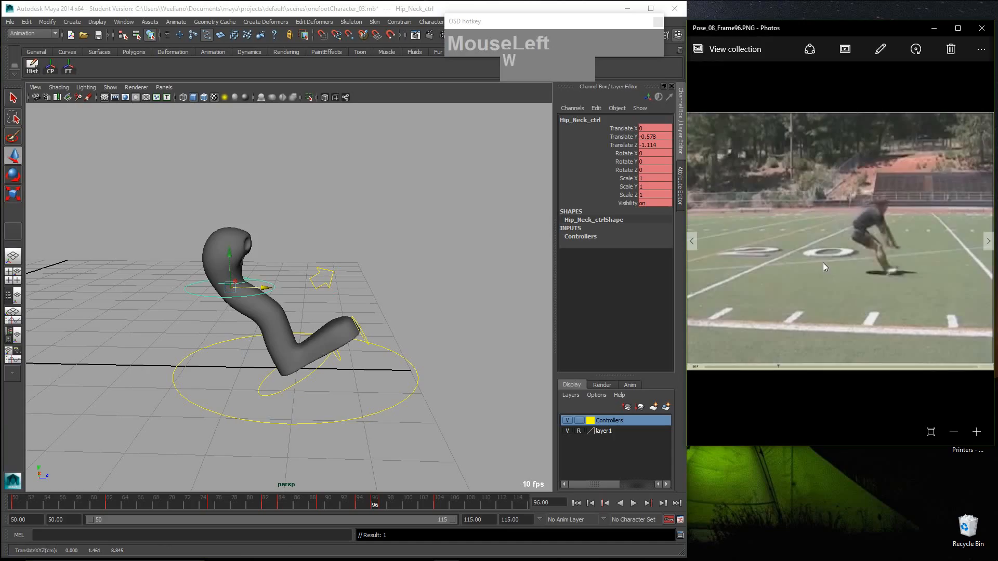
key("Right")
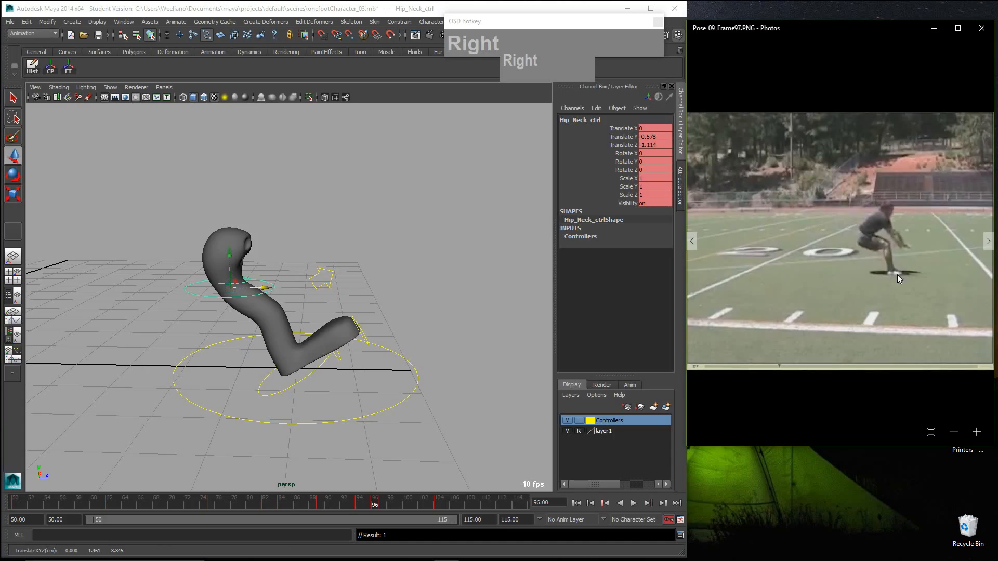
left_click(378, 505)
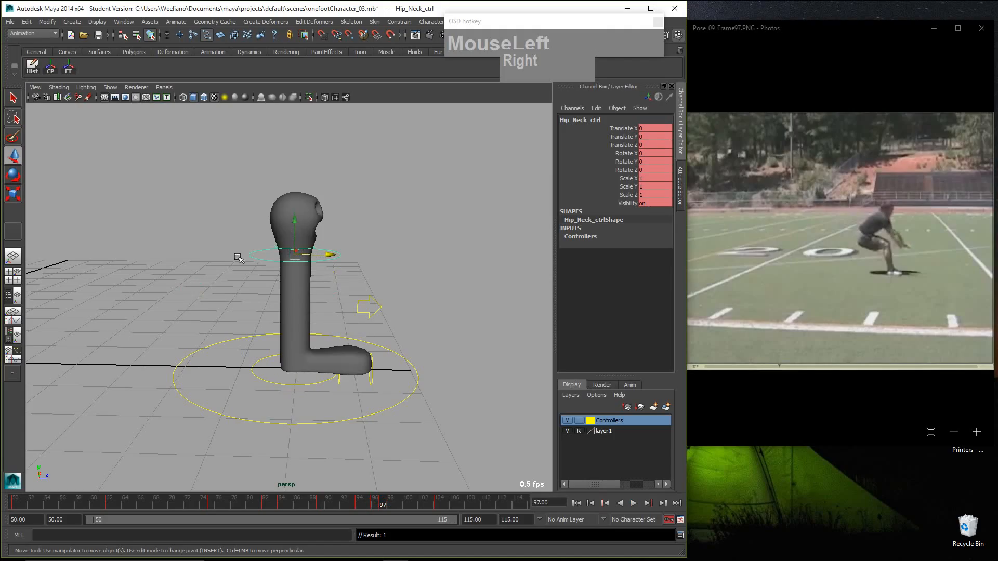
left_click_drag(295, 254, 297, 287)
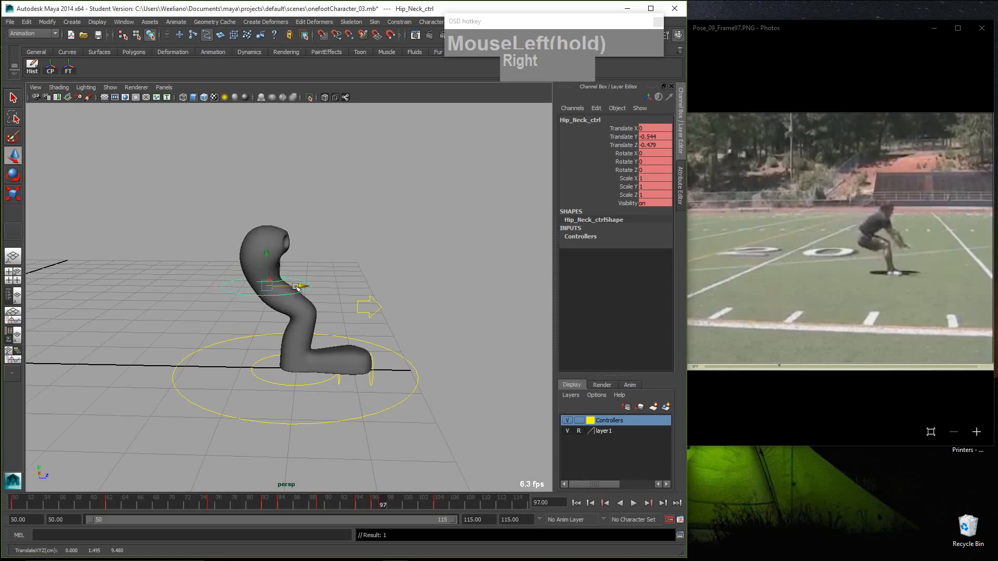
Step: Show the Pose_10_Frame104.PNG reference photo, and at frame 104 lower Hip_Neck_ctrl to about -0.818 in Y
left_click(437, 506)
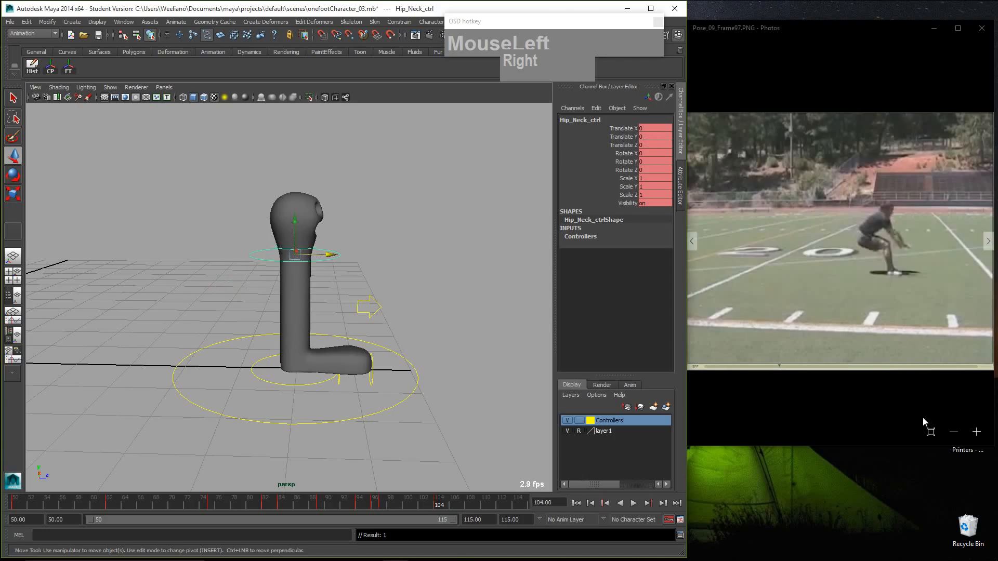
left_click(920, 391)
key("Right")
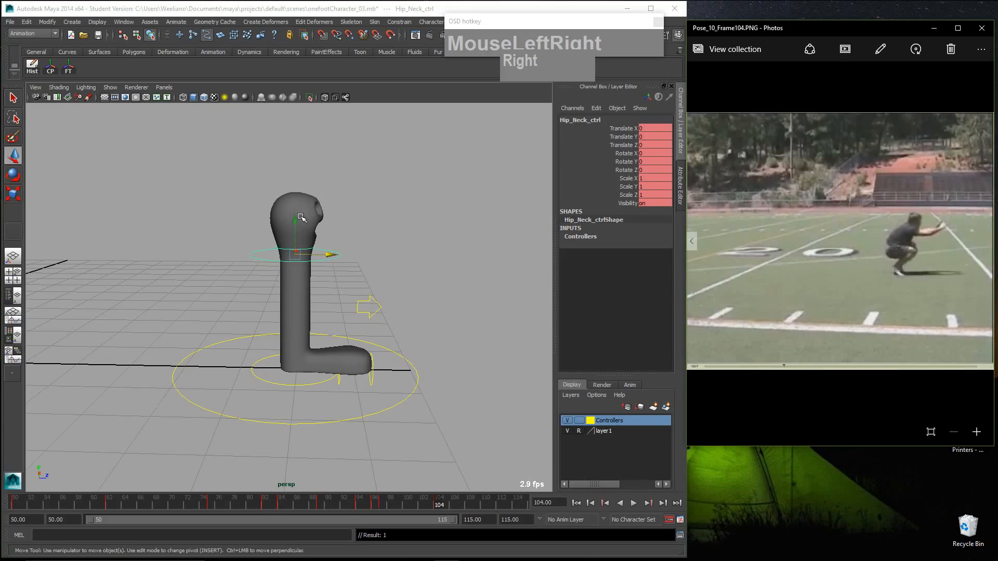
left_click_drag(294, 221, 296, 271)
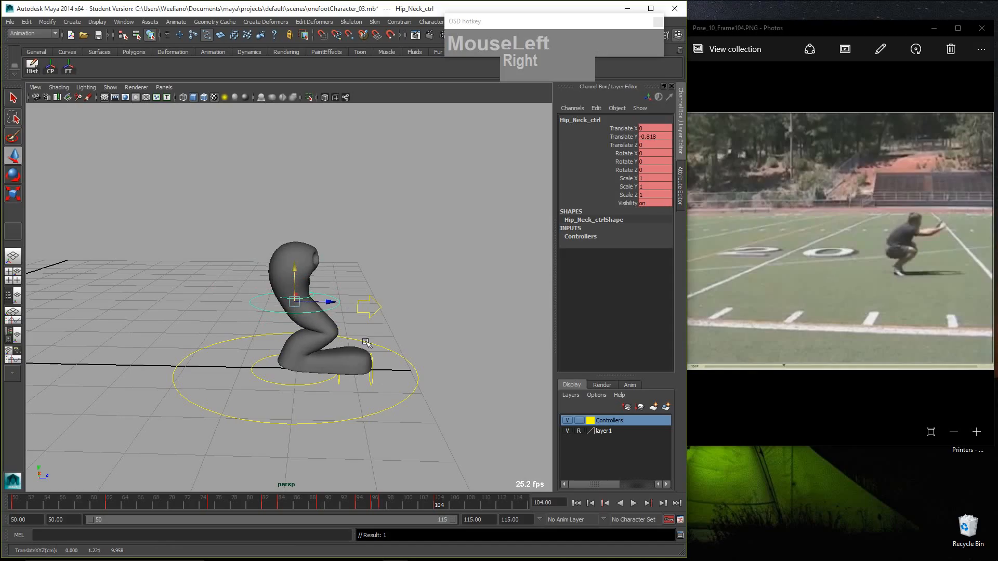
Step: At frame 104, rotate the small control under the ball of the foot to lift the heel, and move Hip_Neck_ctrl to about 0.071 in Z
left_click(338, 383)
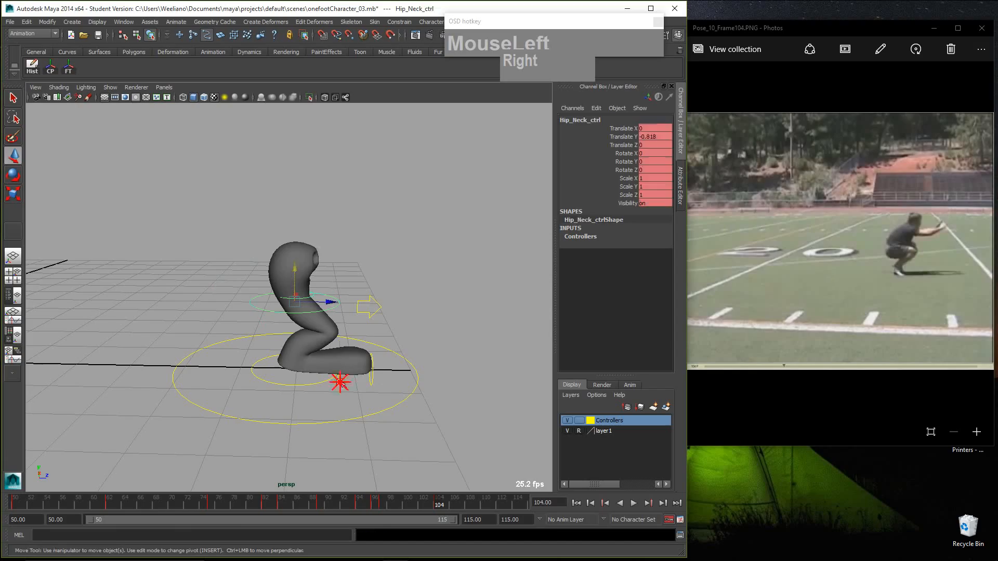
key("e")
left_click_drag(359, 330, 333, 301)
left_click(323, 307)
key("w")
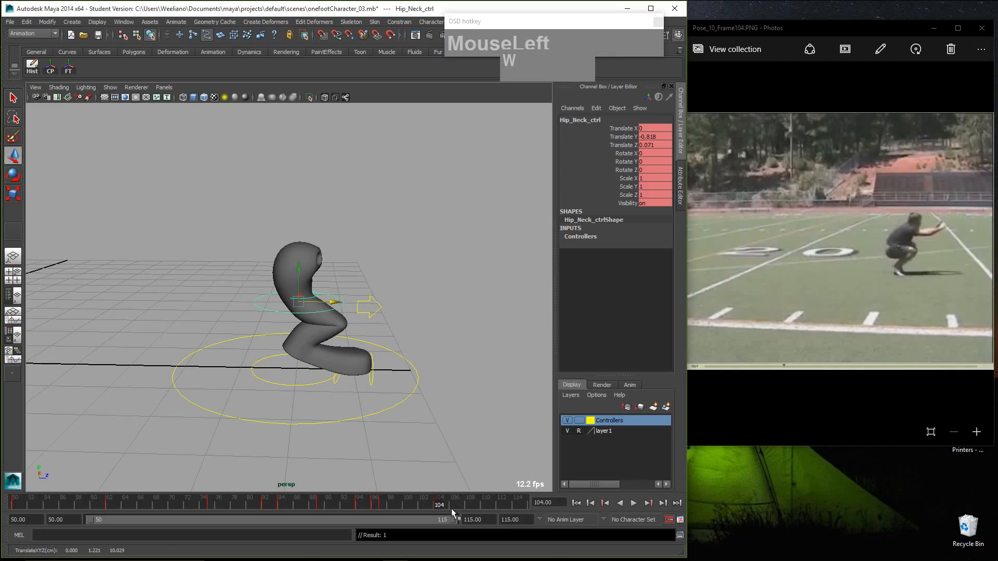
Step: Go to frame 112, select all of the rig's controllers and set a keyframe on them
left_click_drag(437, 512, 501, 512)
left_click(436, 386)
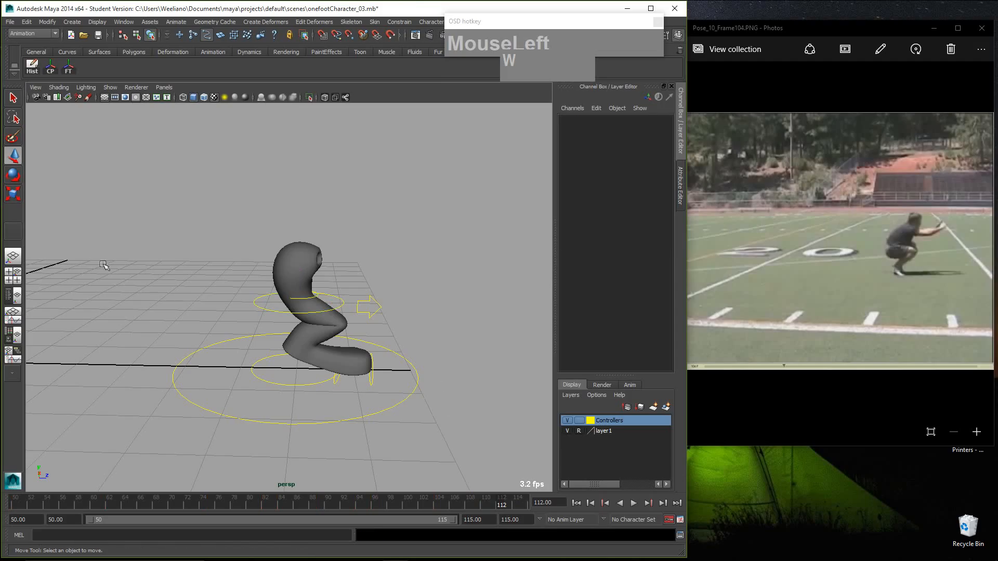
left_click_drag(205, 252, 476, 465)
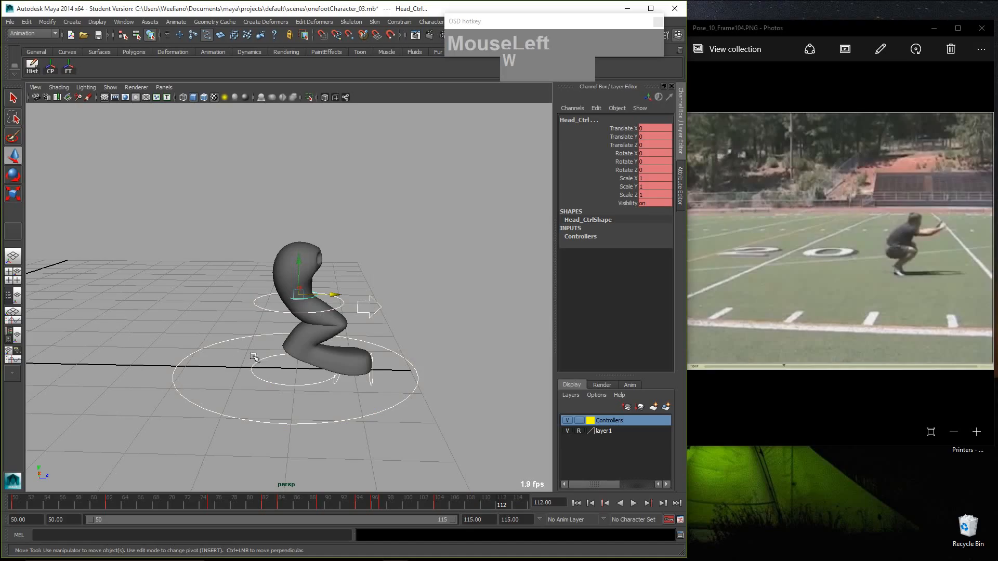
key("s")
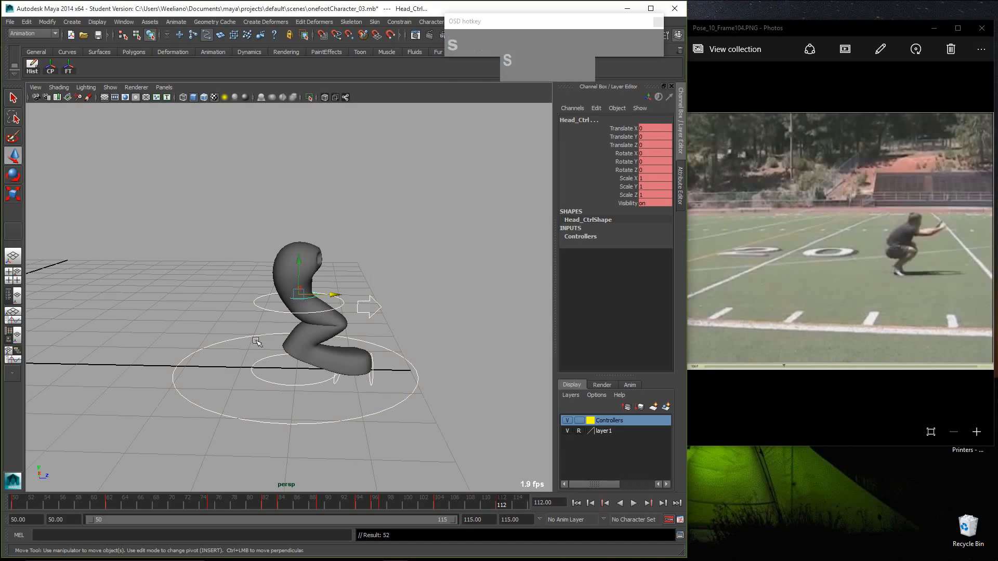
left_click(445, 295)
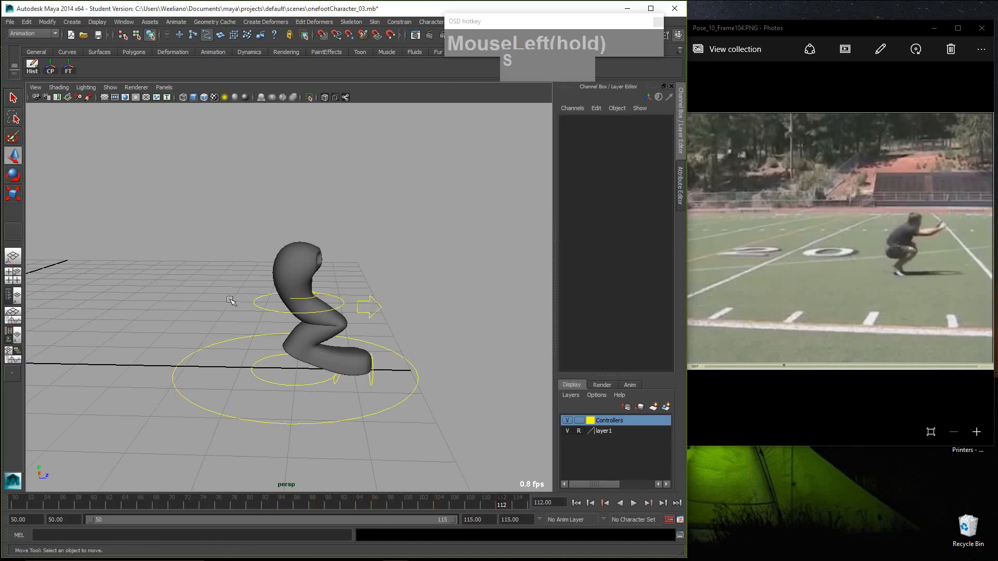
Step: At frame 112, set Hip_Neck_ctrl's Translate Y and Translate Z to 0
left_click(257, 307)
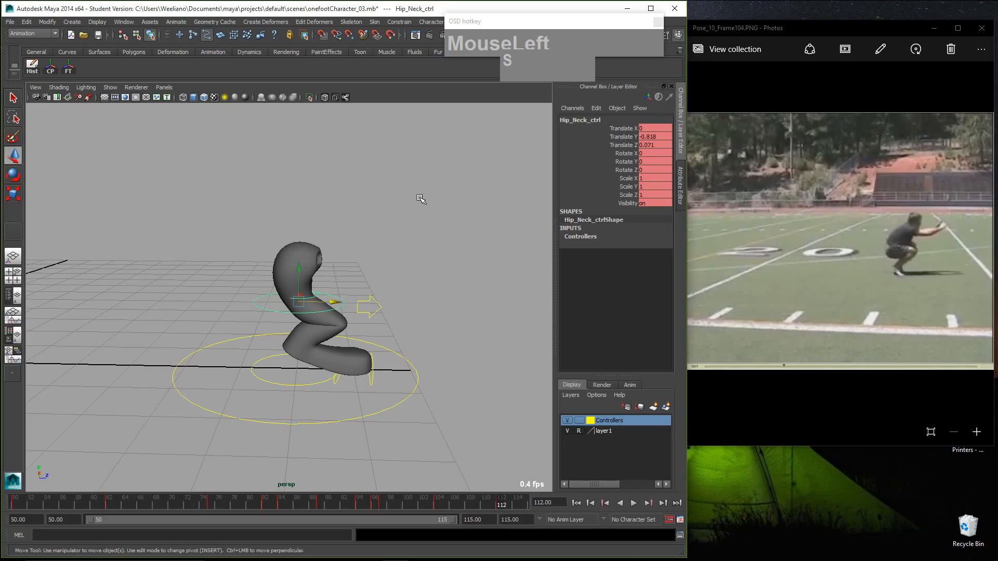
left_click(258, 331)
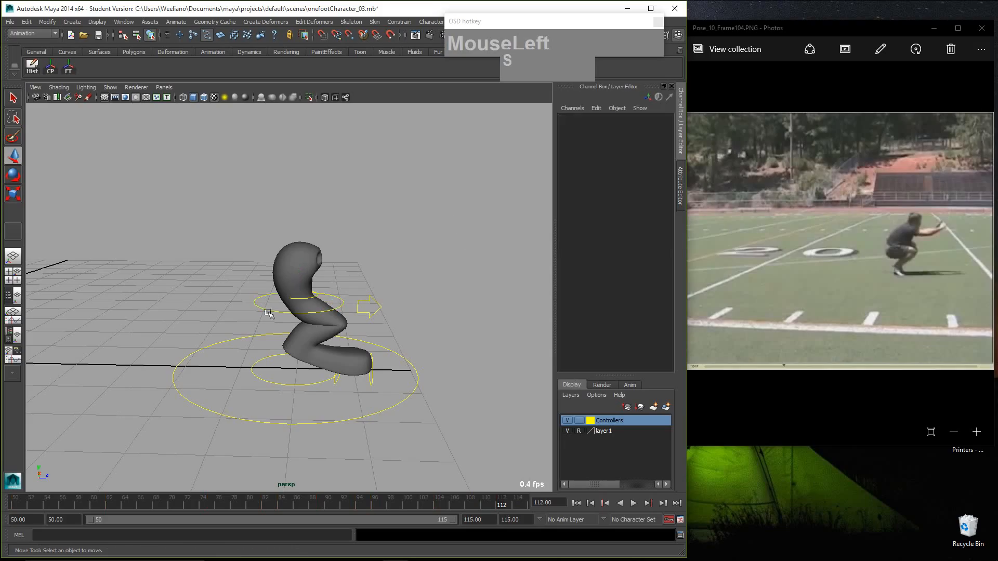
left_click(268, 311)
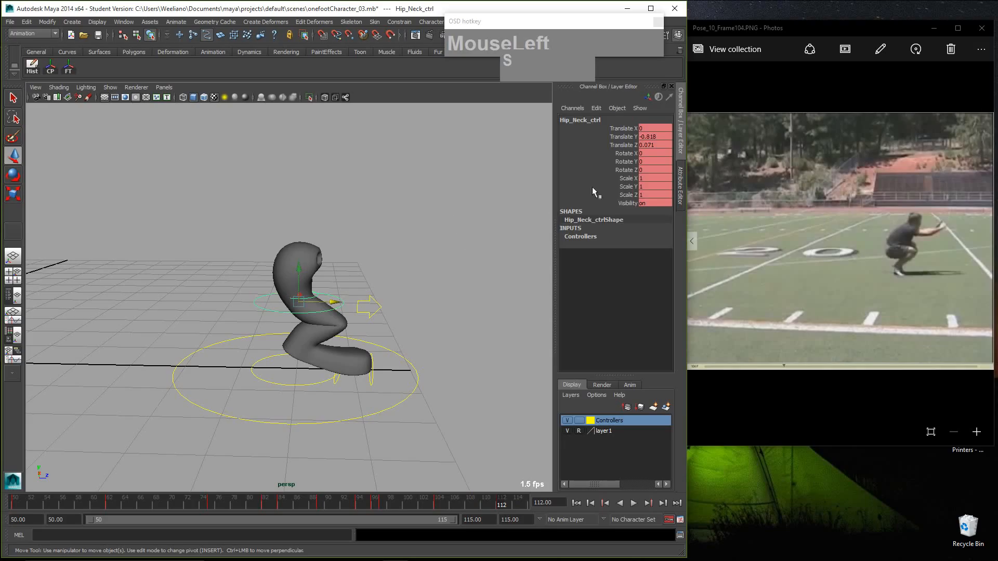
left_click(656, 136)
type("0")
key("KP_Enter")
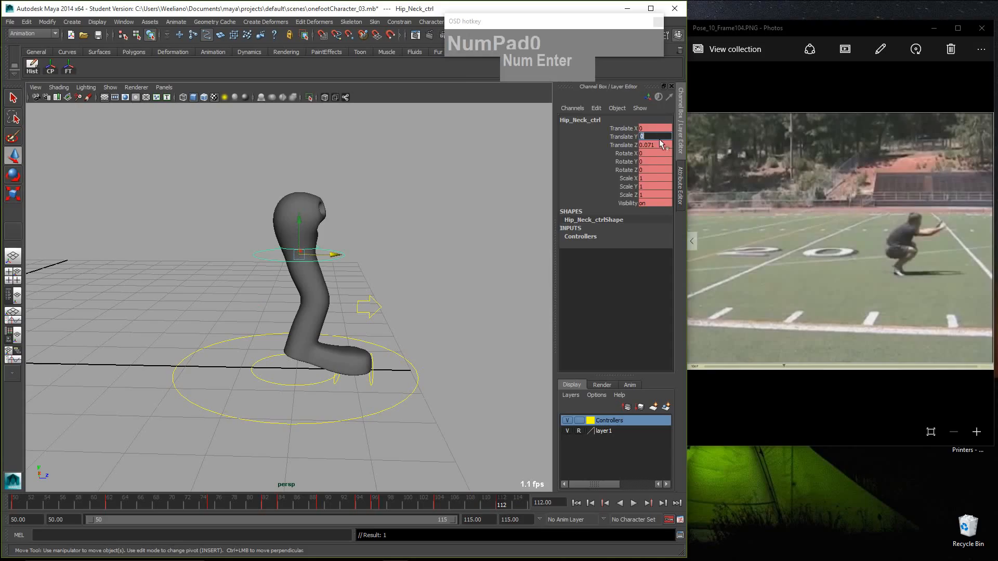
left_click(651, 146)
type("0")
key("KP_Enter")
left_click(468, 272)
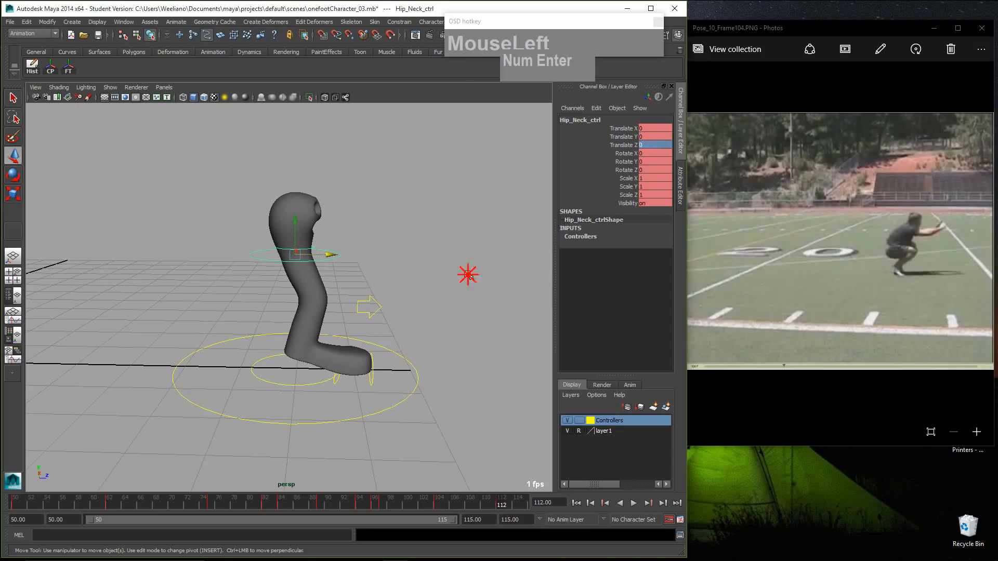
Step: At frame 112, set Ball_Ctrl's Rotate X to 0 and deselect the control
left_click(333, 382)
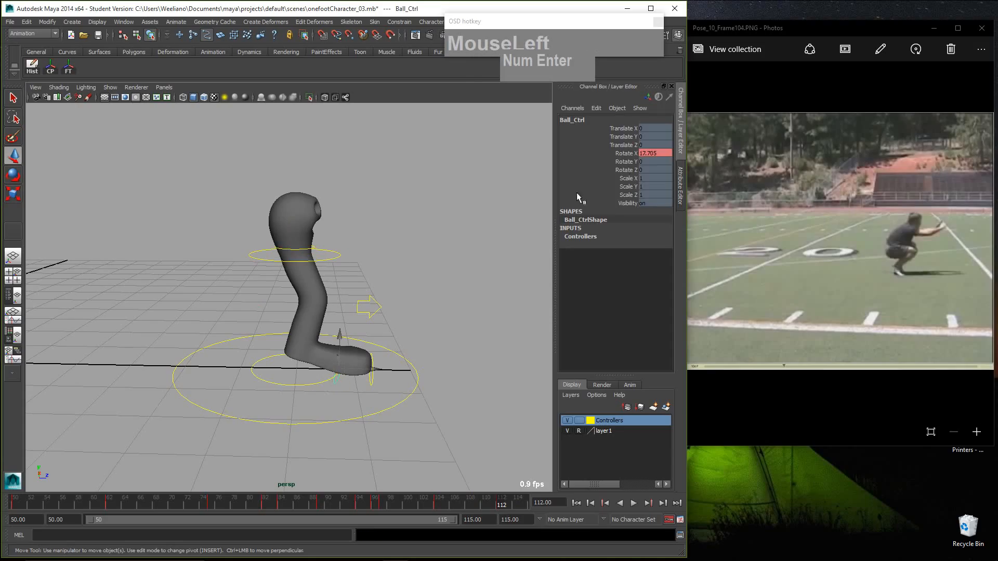
left_click(651, 153)
type("0")
key("KP_Enter")
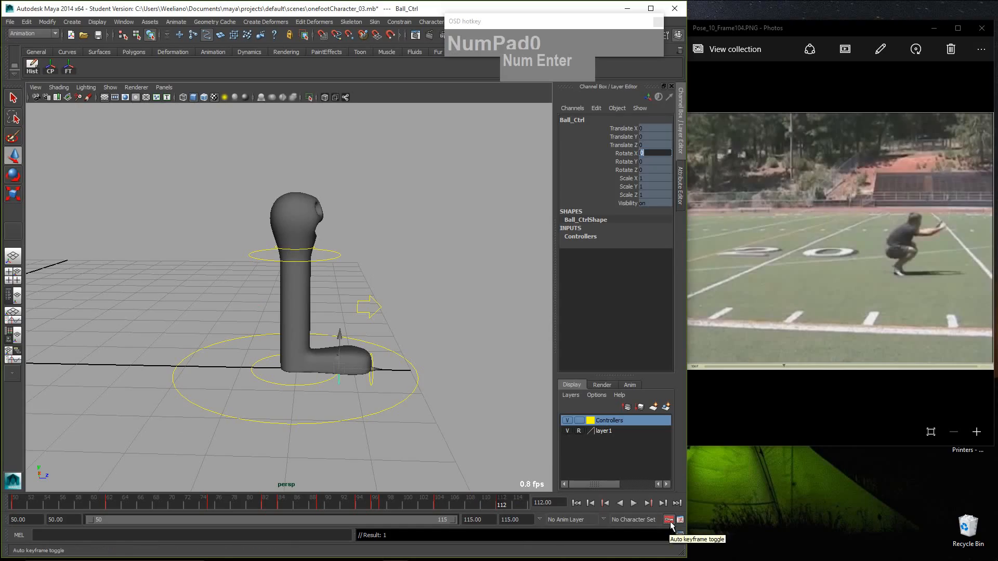
left_click(434, 227)
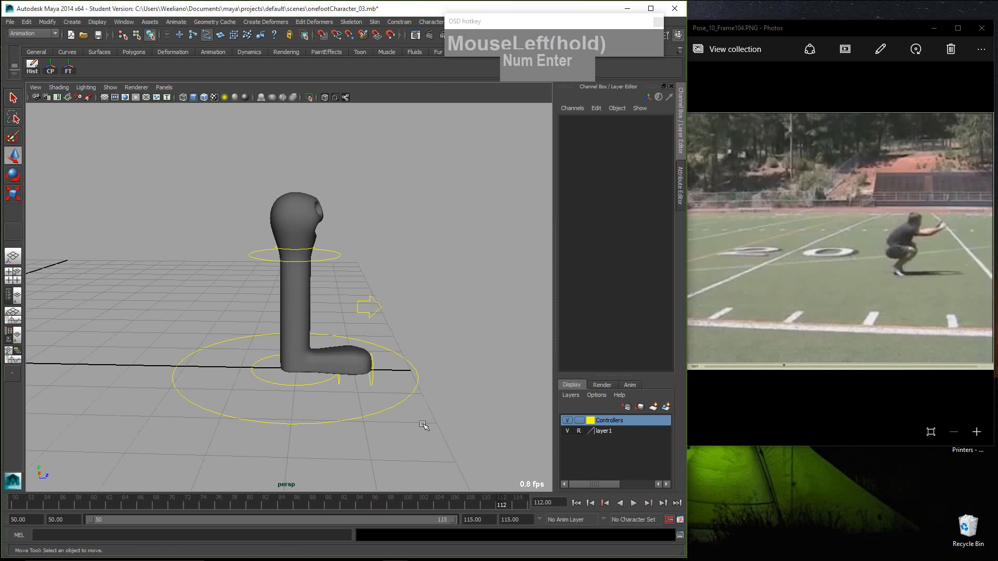
Step: Frame the whole jump path in the perspective view, play the animation through and return to frame 50
scroll(369, 369, "down", 10)
middle_click_drag(507, 416, 450, 367, "alt")
scroll(434, 395, "up", 3)
left_click_drag(497, 504, 138, 503)
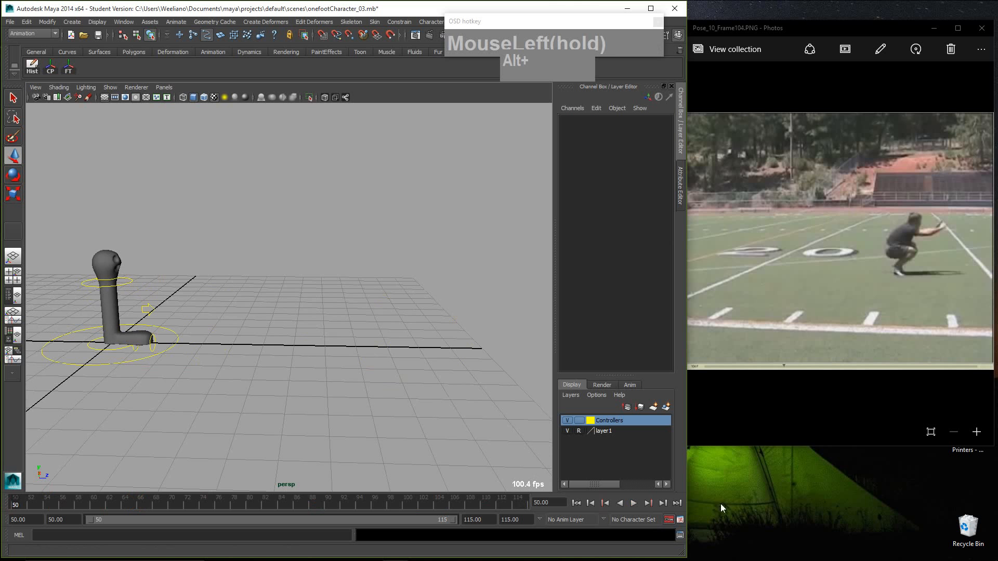
left_click(647, 503)
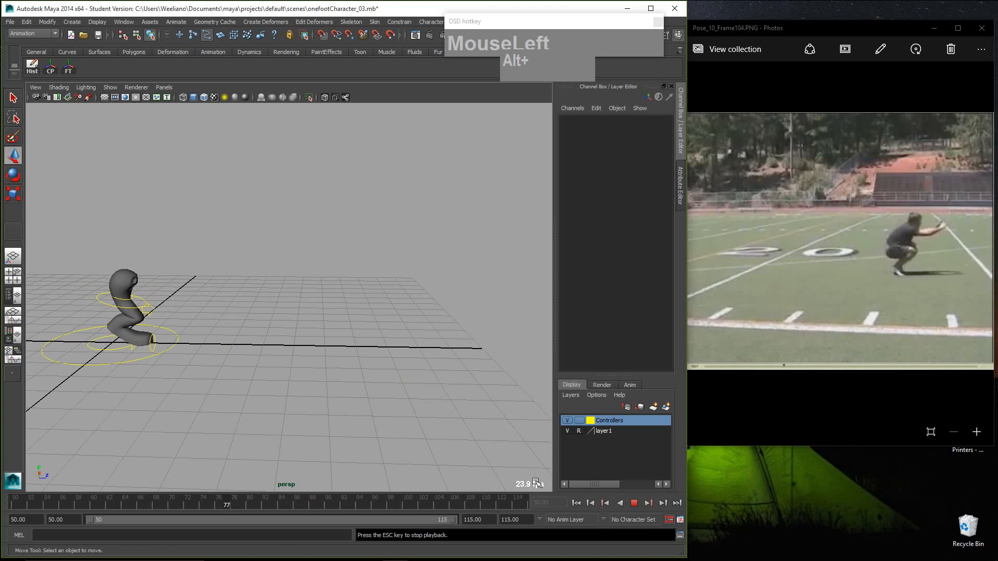
left_click(623, 502)
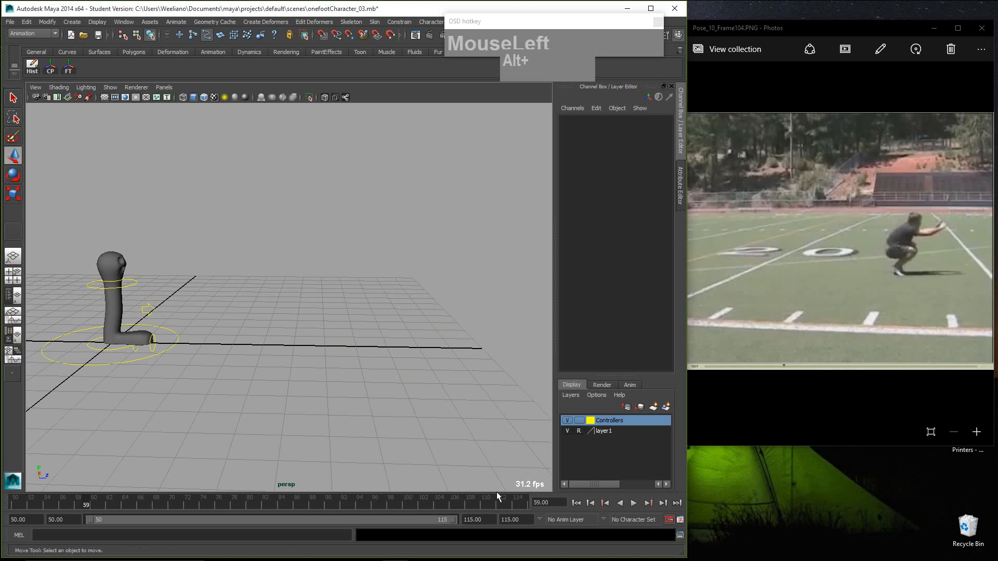
left_click_drag(101, 504, 57, 511)
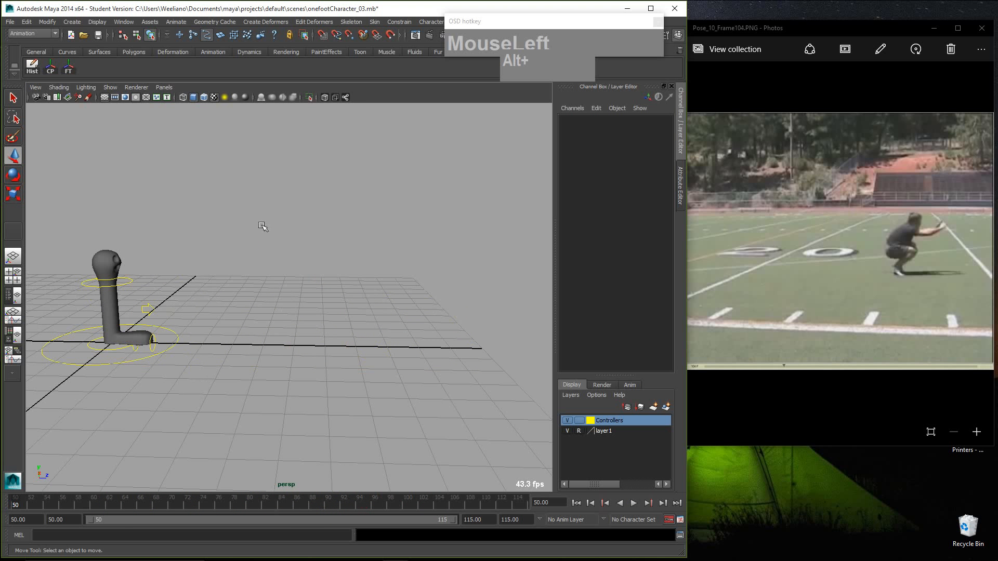
Step: Open the Graph Editor, shrink its height and place it above the character in the viewport
left_click(125, 22)
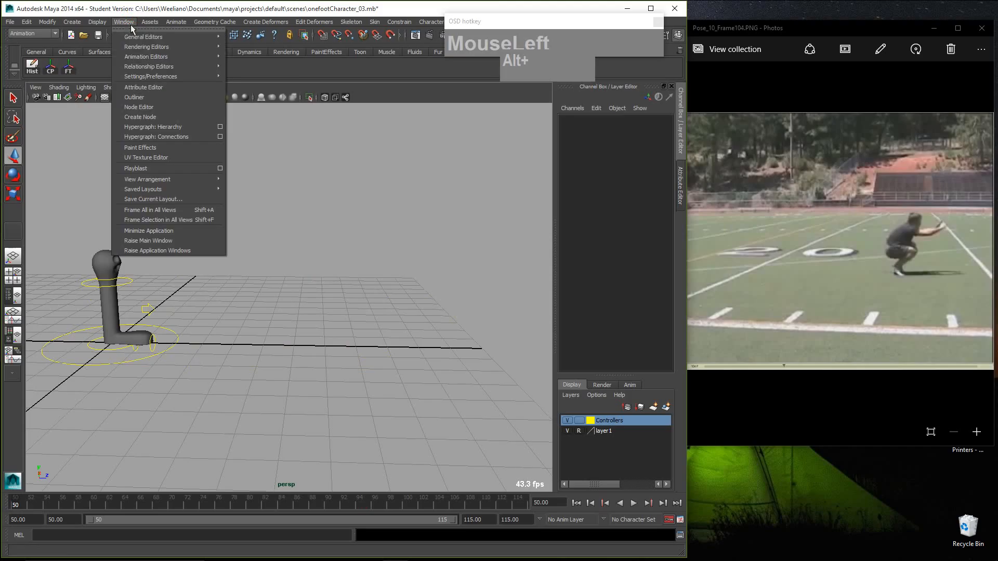
mouse_move(142, 57)
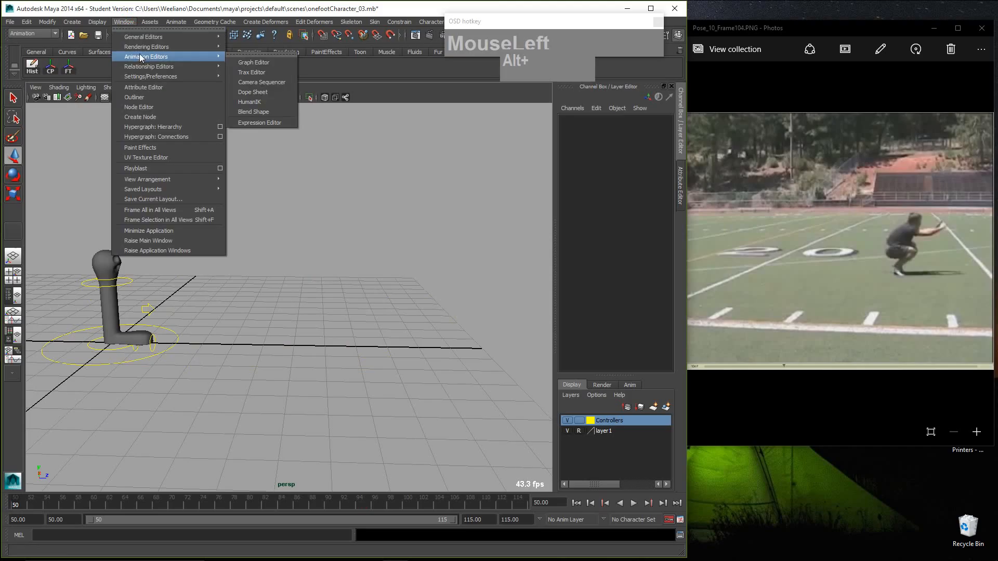
left_click(258, 62)
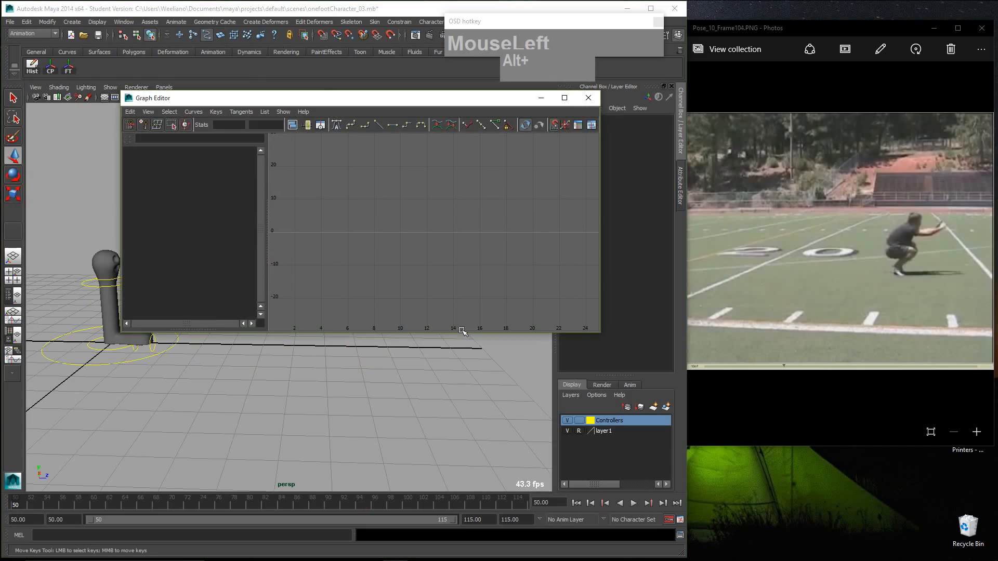
left_click_drag(462, 334, 468, 263)
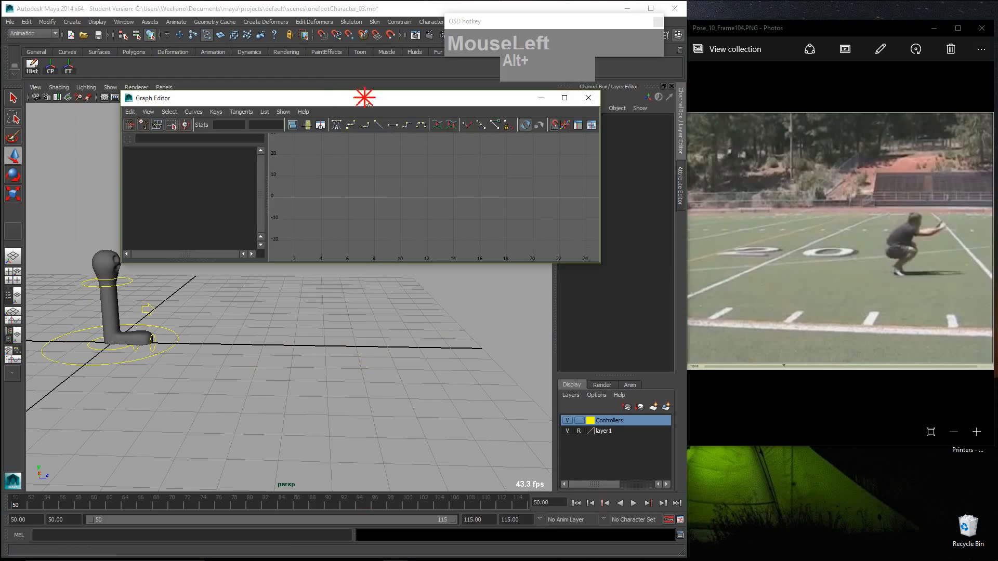
left_click_drag(367, 99, 299, 67)
Step: Select Main_Ctrl, show its Translate Z curve in an enlarged Graph Editor and frame the key at frame 84
left_click(137, 365)
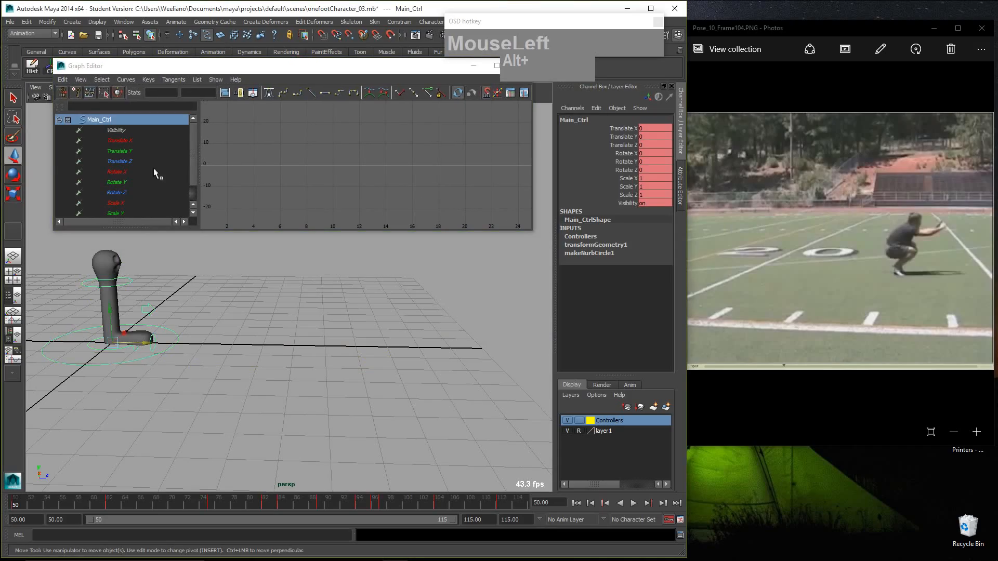
left_click(124, 163)
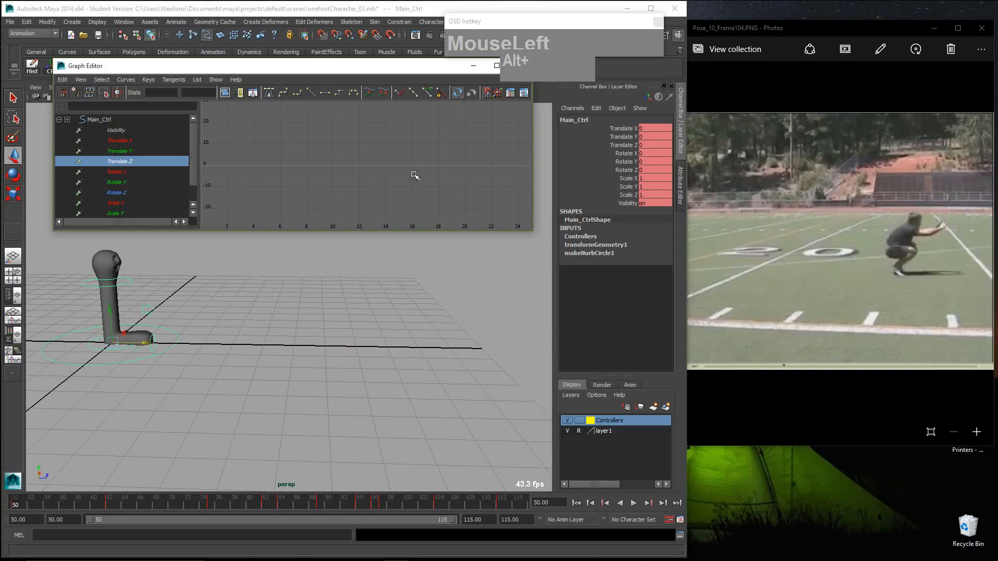
key("f")
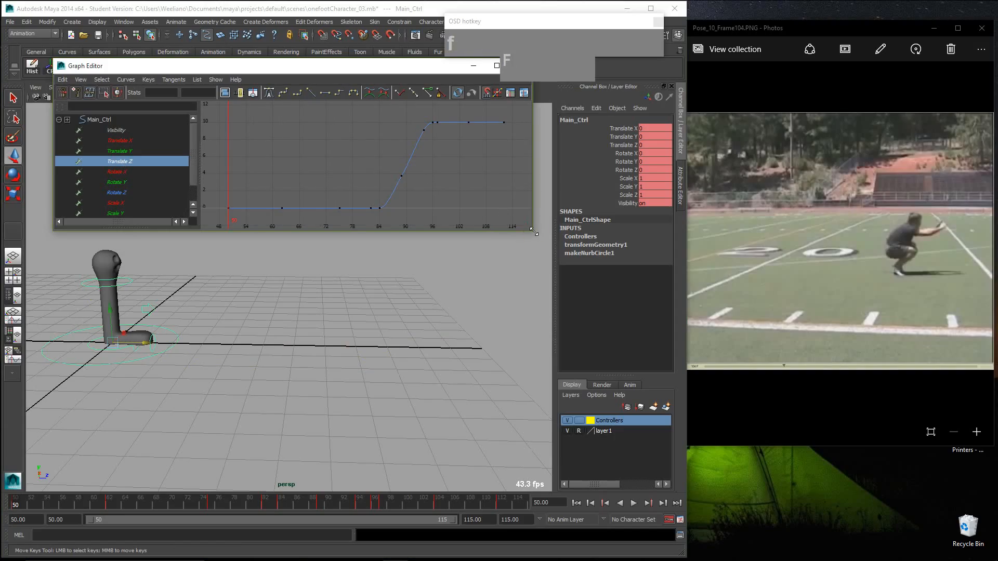
left_click_drag(531, 231, 569, 248)
left_click(433, 207)
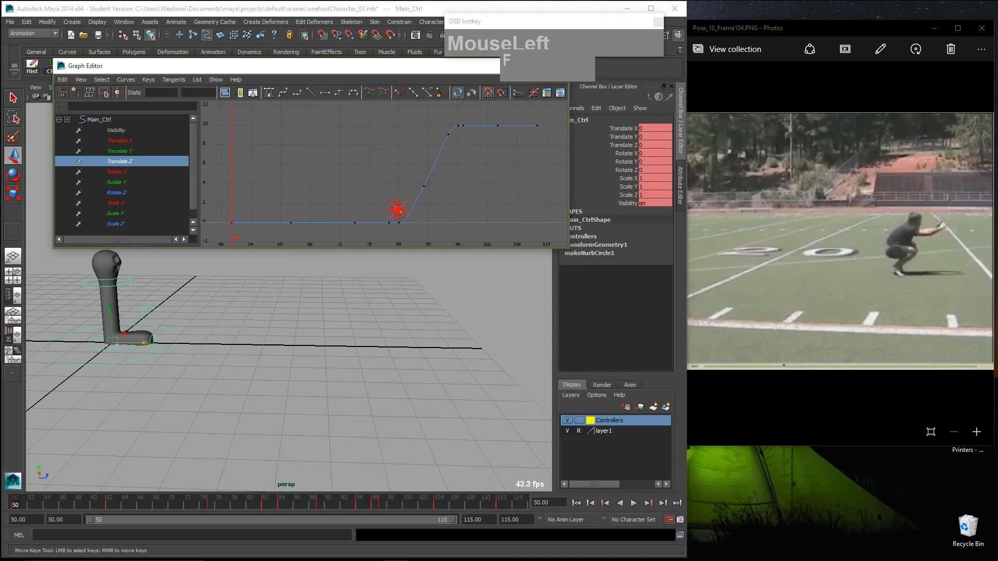
left_click_drag(396, 211, 417, 232)
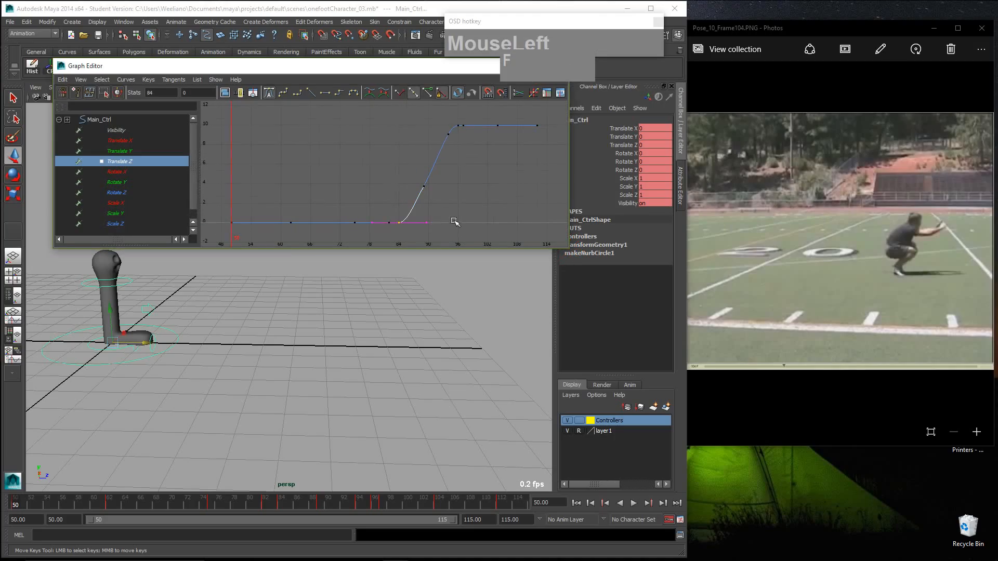
key("f")
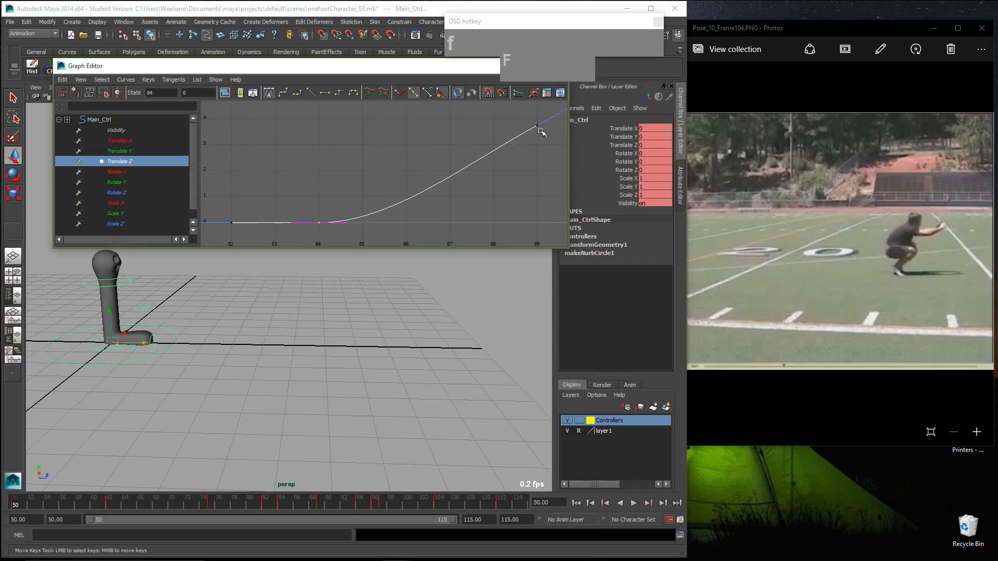
Step: Delete the key at frame 89 from Main_Ctrl's Translate Z curve
scroll(482, 170, "down", 2)
middle_click_drag(439, 154, 448, 185, "alt")
mouse_move(447, 185)
right_mouse_down("alt")
mouse_move(437, 185)
mouse_move(450, 186)
right_mouse_up("alt")
left_click(400, 181)
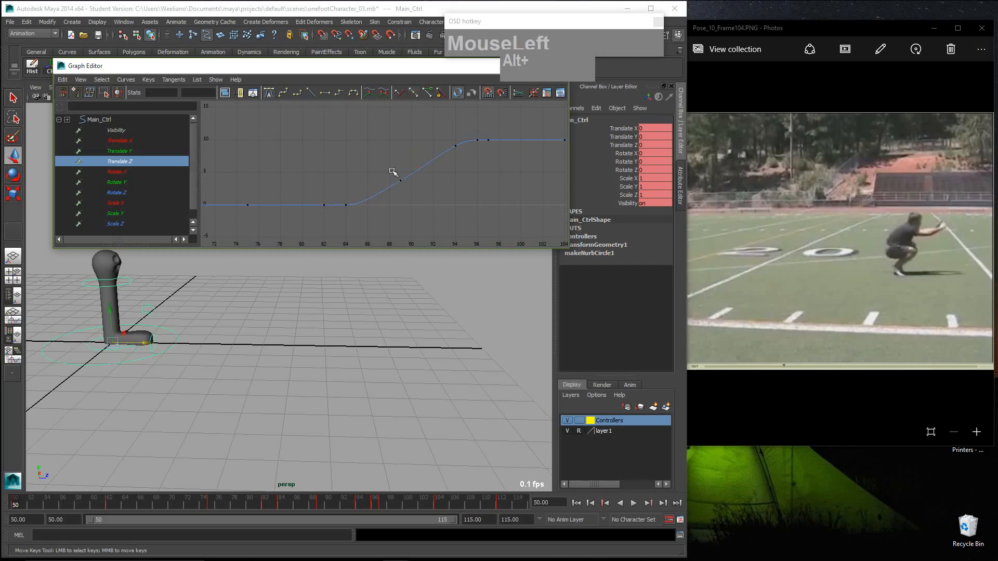
left_click_drag(438, 136, 450, 161)
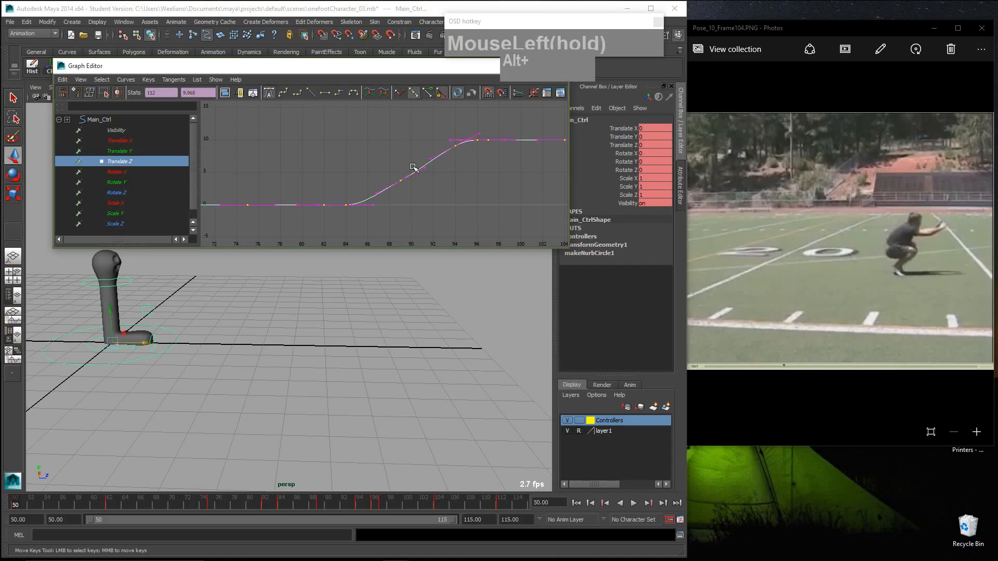
left_click_drag(389, 166, 407, 189)
left_click(450, 165)
left_click(456, 156)
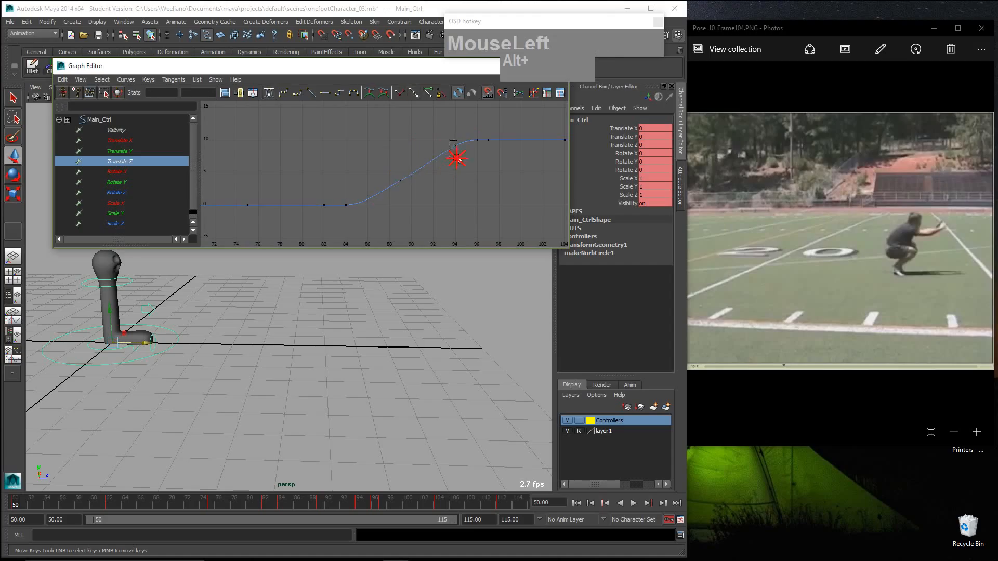
left_click(390, 167)
key("Delete")
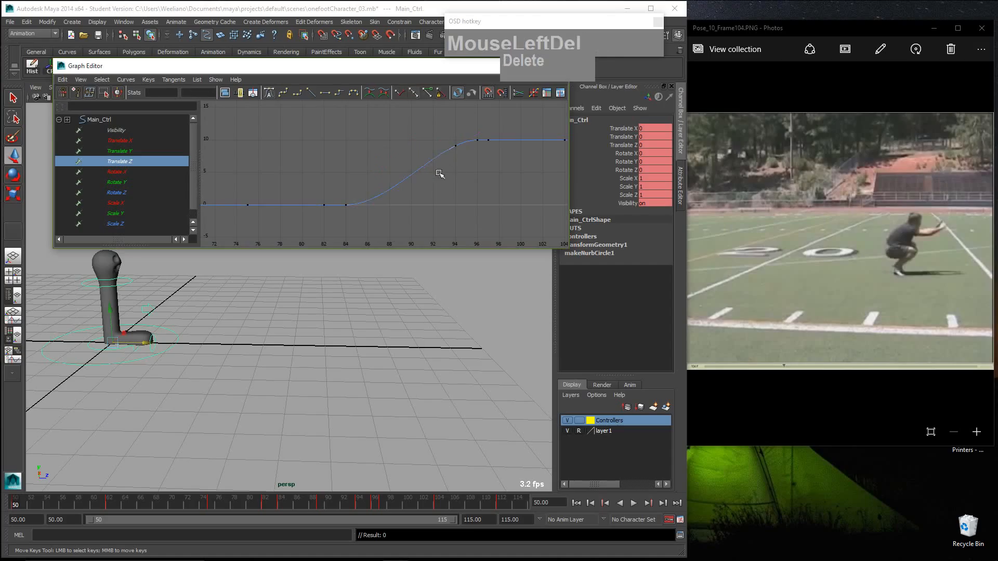
Step: Undo the last key edit and selections, and show Main_Ctrl's Translate Z curve again
left_click(453, 150)
key("ctrl+z")
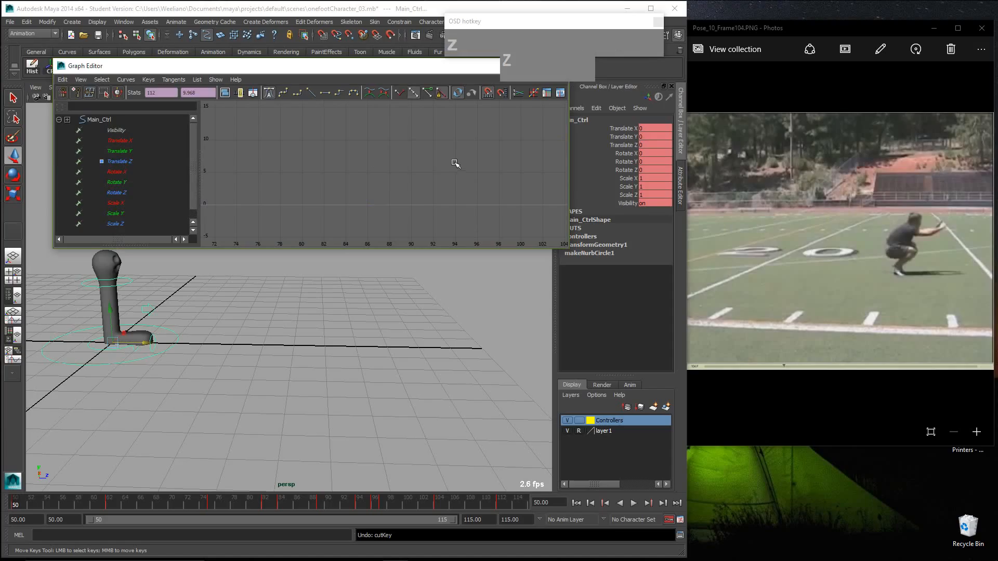
left_click(416, 204)
key("z")
key("z")
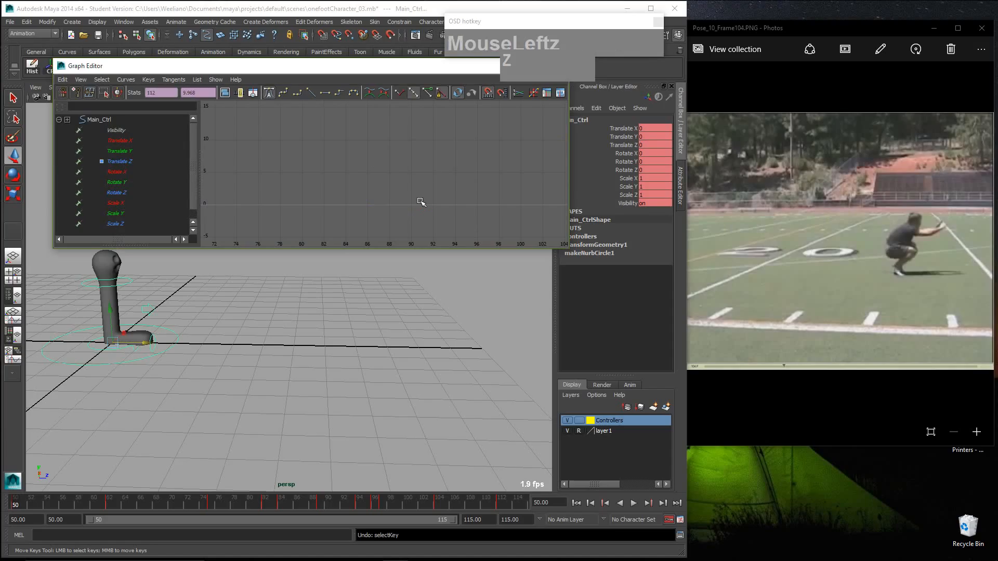
left_click(112, 162)
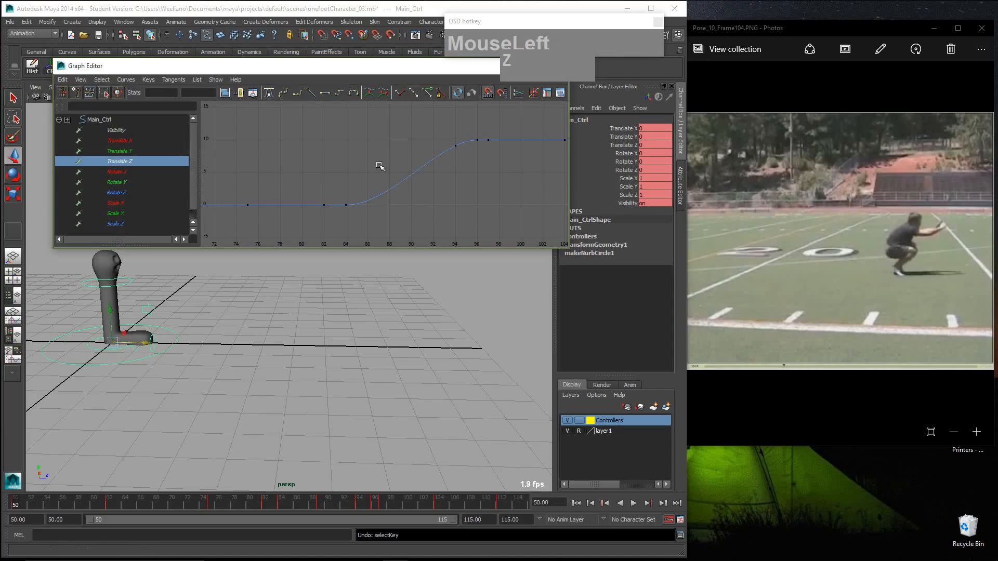
Step: Delete the key at frame 94 from Main_Ctrl's Translate Z curve and select the key at frame 84
left_click_drag(449, 136, 460, 166)
key("Delete")
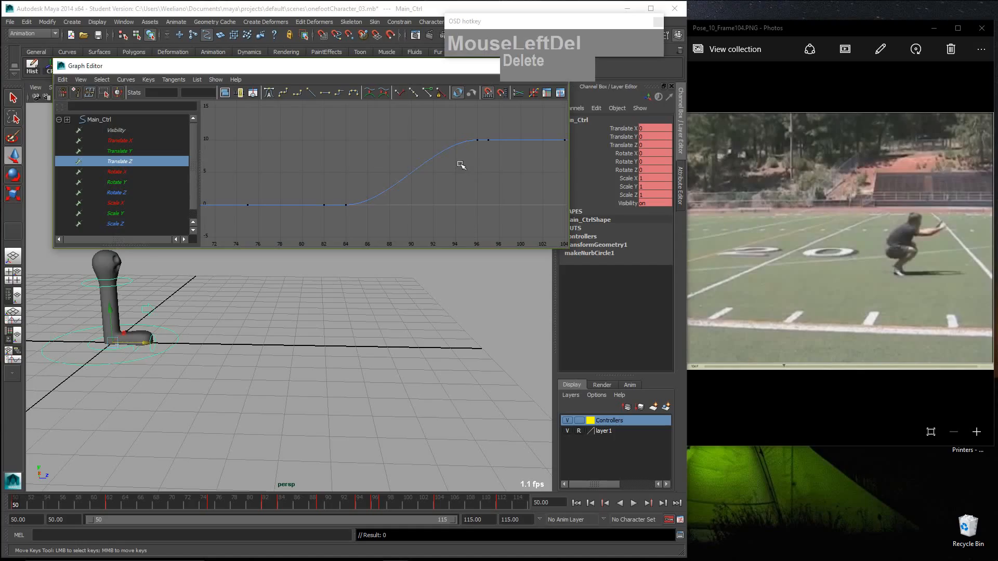
left_click_drag(340, 184, 353, 213)
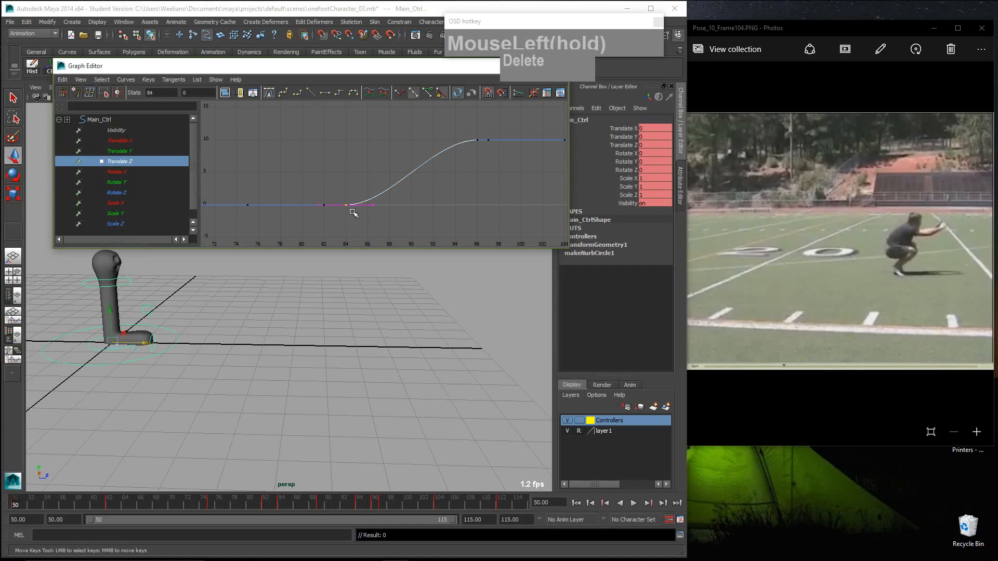
Step: Break the tangents of Main_Ctrl's Translate Z key at frame 84 and angle the outgoing tangent upward
left_click(400, 94)
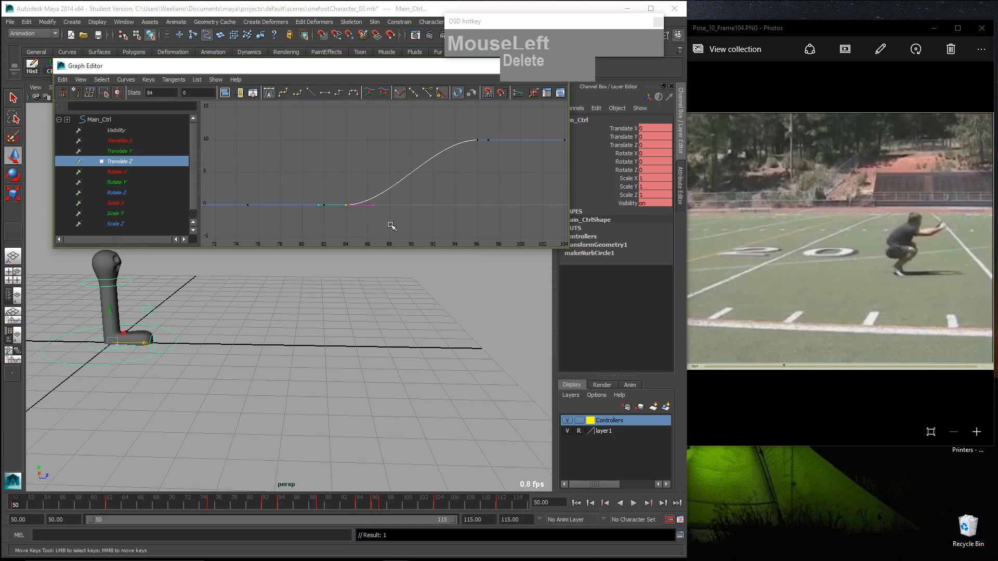
mouse_move(391, 222)
left_mouse_down()
mouse_move(365, 189)
mouse_move(375, 210)
left_mouse_up()
key("w")
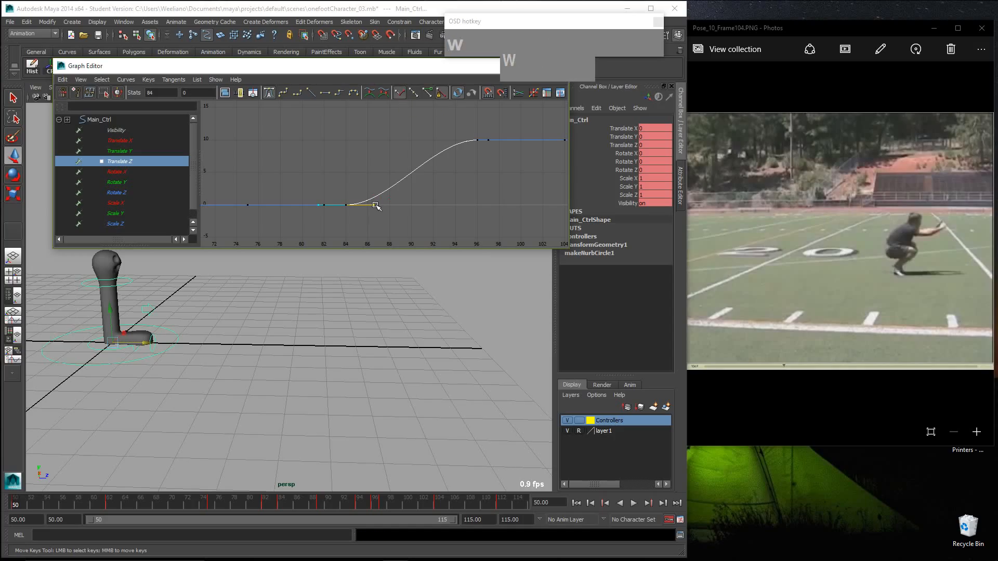
middle_click_drag(376, 206, 345, 208)
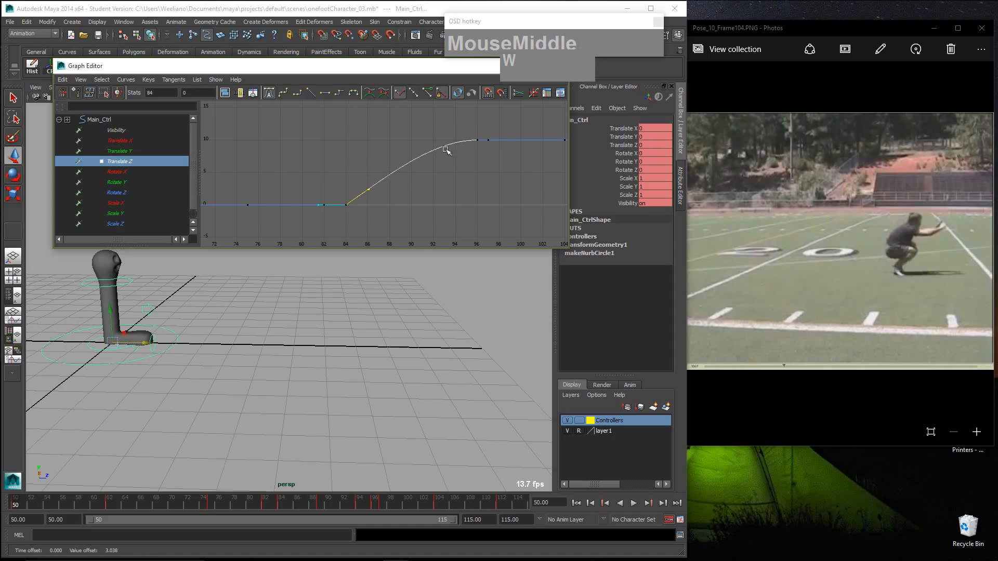
Step: Break the tangents of Main_Ctrl's Translate Z key at frame 96 and lower the incoming tangent
left_click_drag(461, 135, 478, 157)
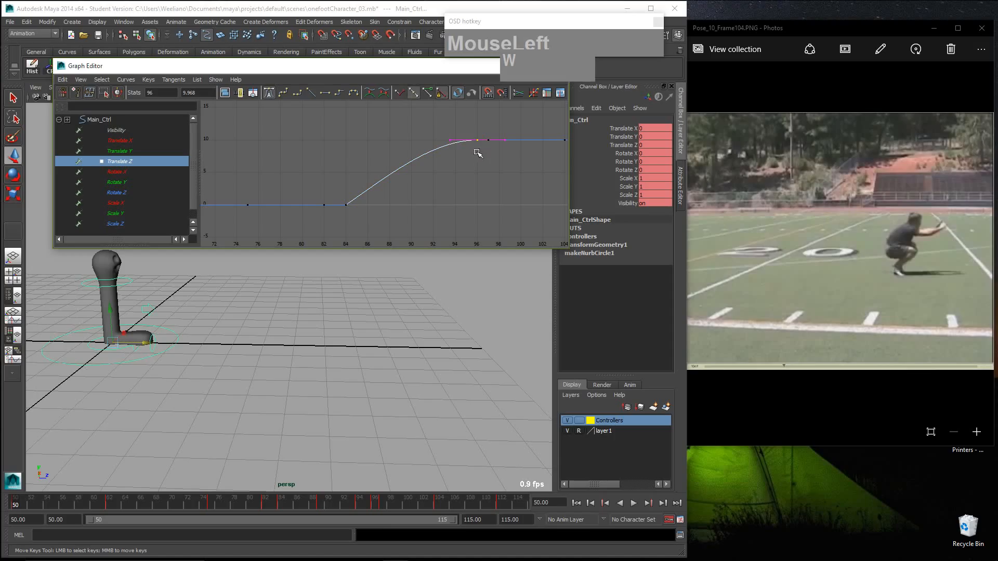
left_click(400, 94)
left_click_drag(435, 130, 453, 142)
middle_click_drag(450, 139, 450, 149)
left_click(423, 174)
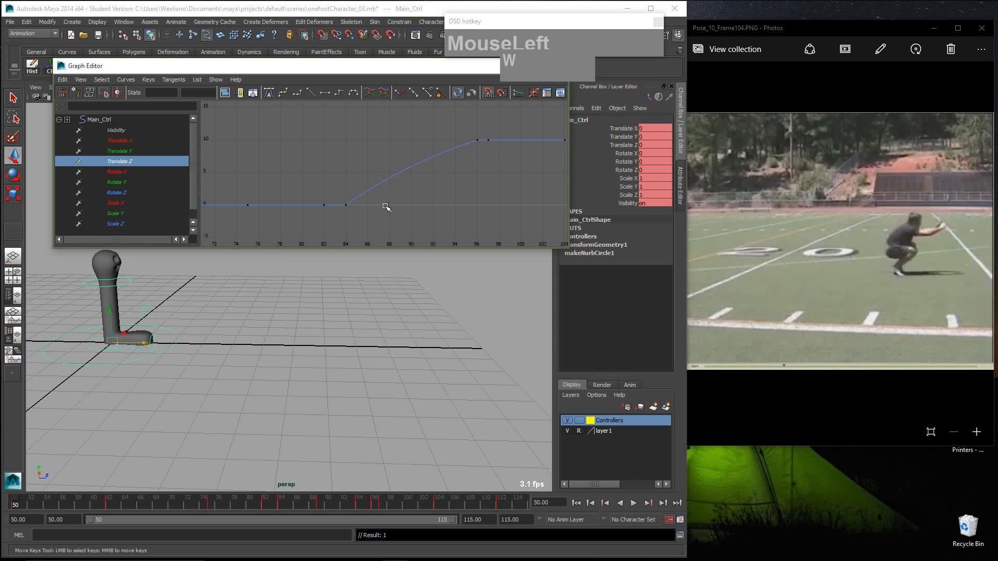
Step: Select Foot_Ctrl, scrub the timeline to frame 86 and frame its Translate Z curve in the Graph Editor
mouse_move(32, 503)
left_mouse_down()
mouse_move(420, 494)
mouse_move(15, 499)
left_mouse_up()
left_click(97, 347)
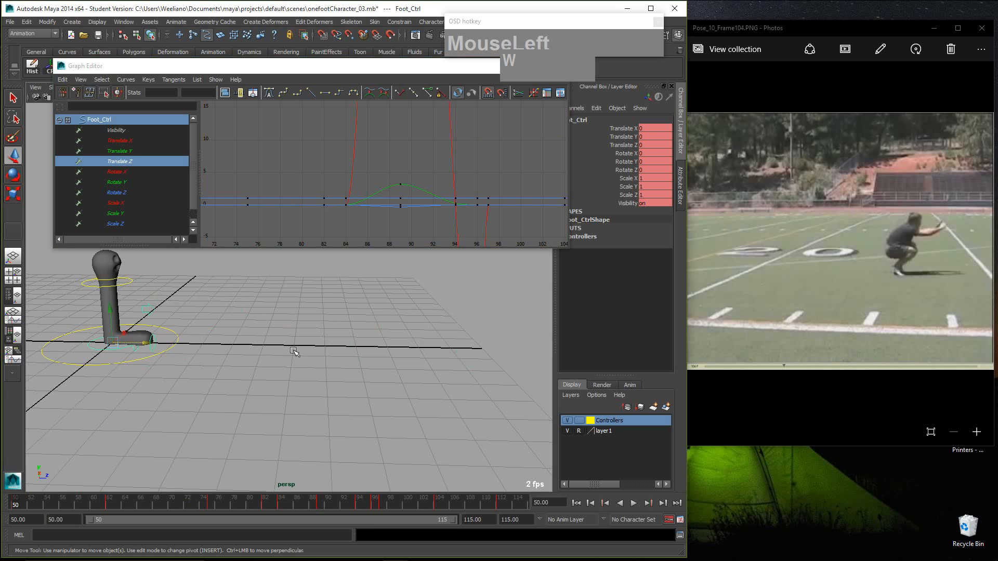
scroll(305, 355, "down", 2)
scroll(305, 355, "up", 2)
middle_click_drag(308, 324, 264, 375, "alt")
left_click_drag(62, 503, 297, 500)
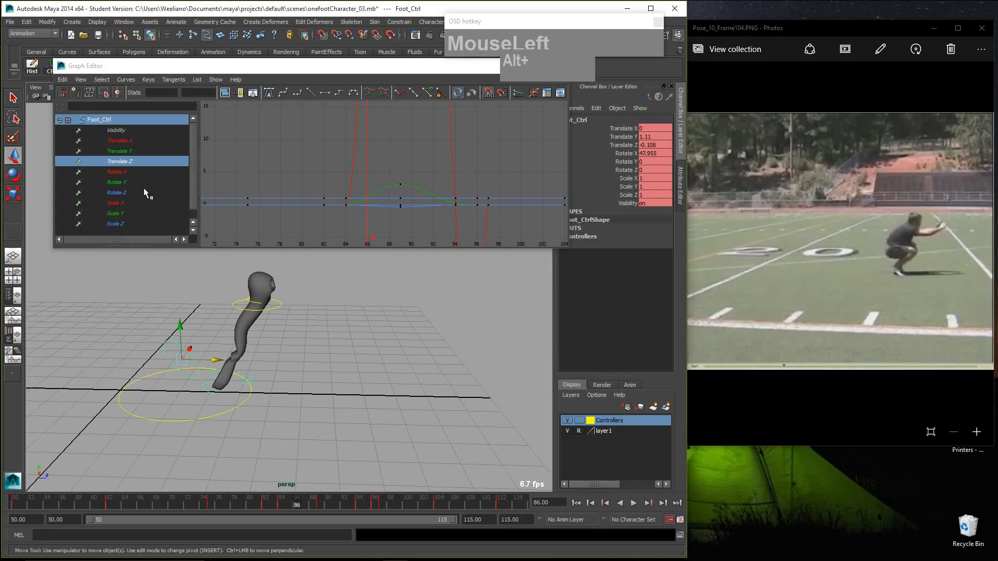
left_click(128, 162)
key("f")
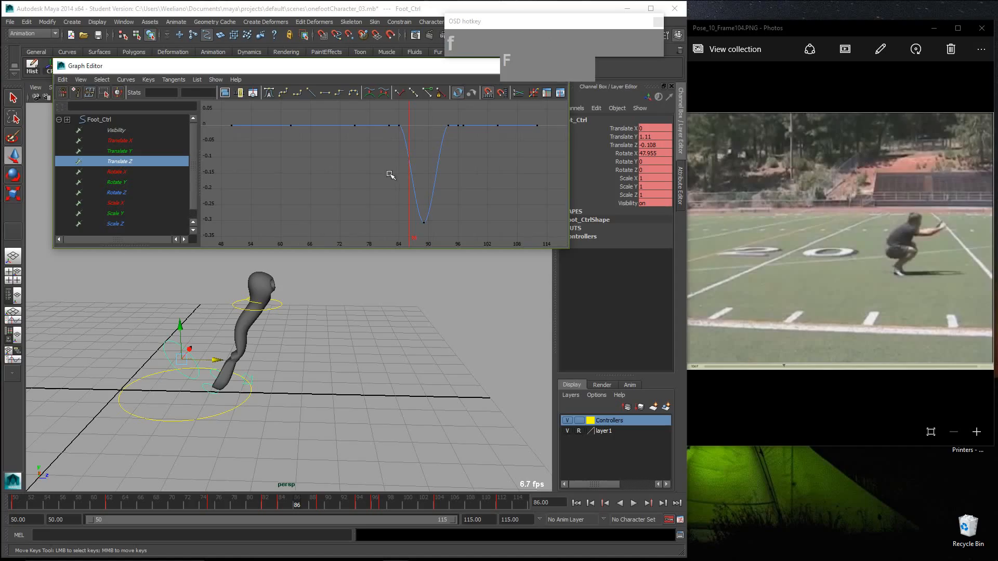
Step: Select and frame the keys from frame 84 to 94 on Foot_Ctrl's Translate Z curve, undoing the accidental key edit
left_click(399, 122)
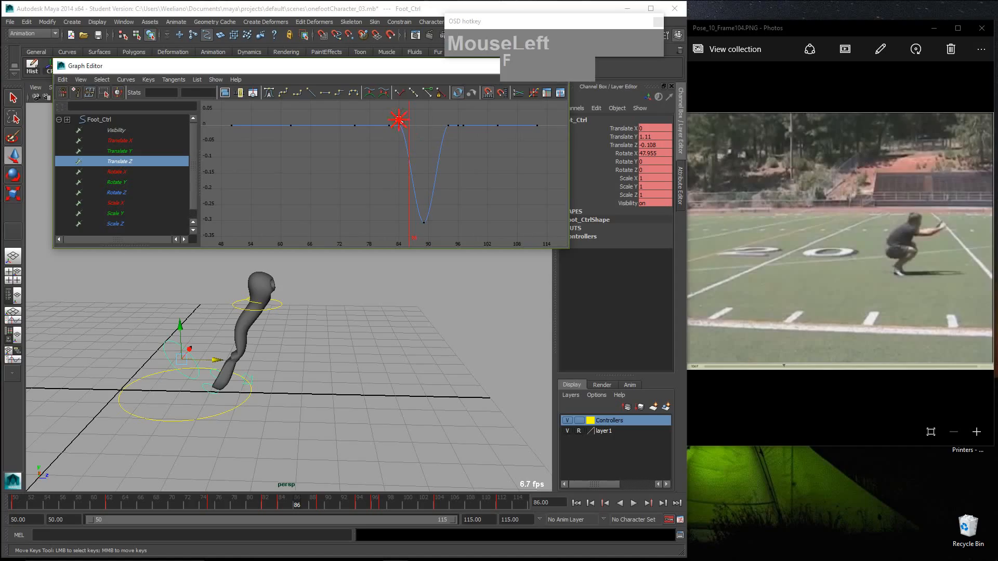
left_click_drag(399, 121, 440, 206)
key("z")
left_click_drag(394, 110, 456, 221)
key("f")
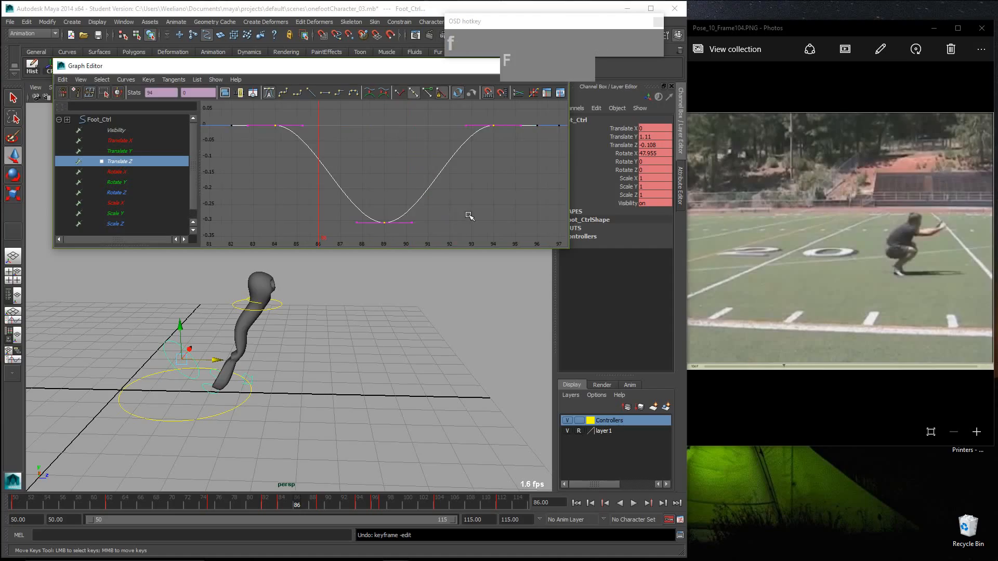
Step: Break the tangents of Foot_Ctrl's Translate Z key at frame 84 and angle the outgoing tangent downward
left_click(273, 156)
left_click_drag(273, 109, 297, 147)
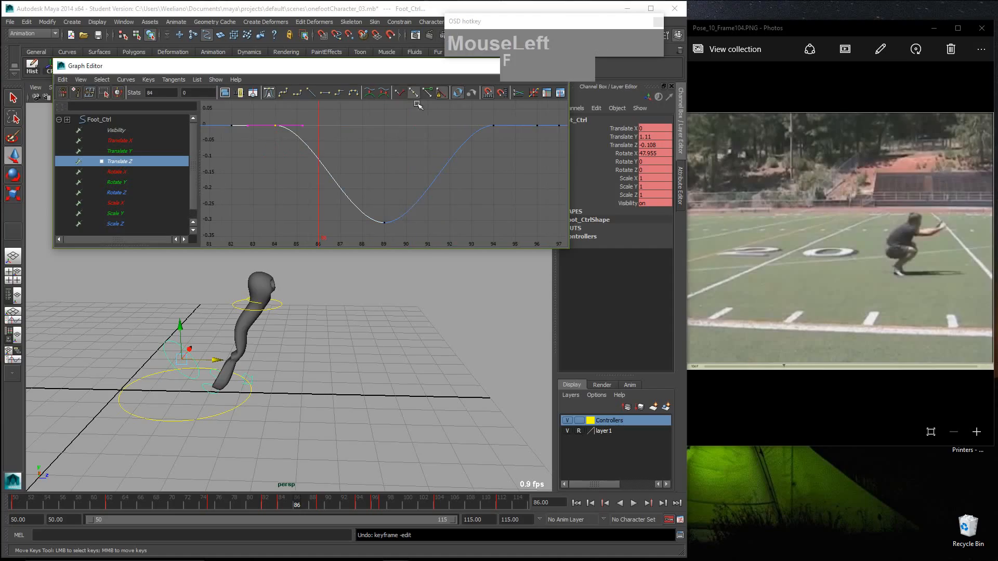
left_click(399, 93)
middle_click_drag(306, 127, 301, 153)
Step: Break the tangents of Foot_Ctrl's Translate Z key at frame 94 and lower the incoming tangent to steepen the curve's end
left_click_drag(482, 120, 500, 152)
left_click_drag(457, 112, 467, 131)
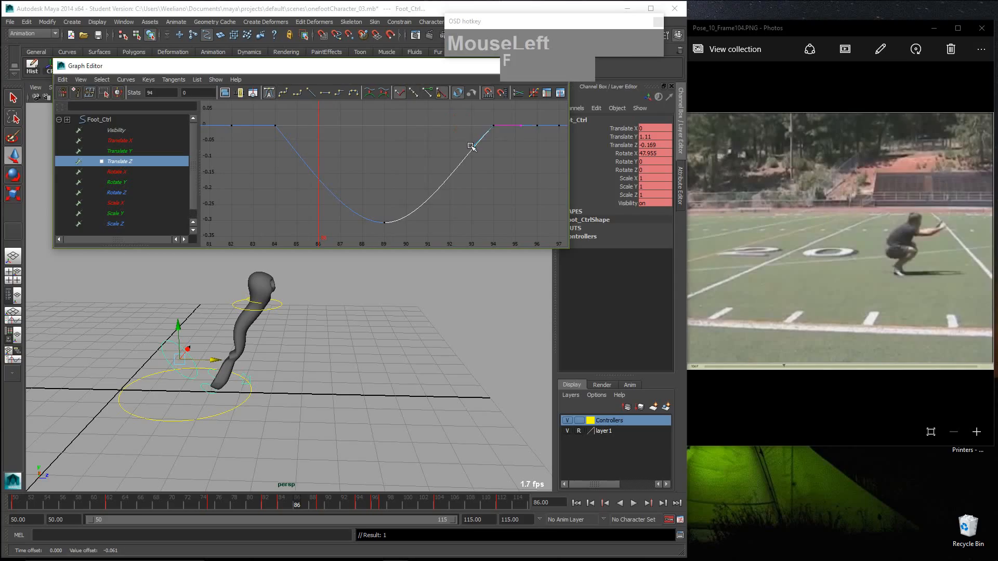
scroll(471, 146, "up", 1)
middle_click_drag(471, 146, 471, 143)
scroll(472, 143, "down", 3)
scroll(472, 143, "up", 2)
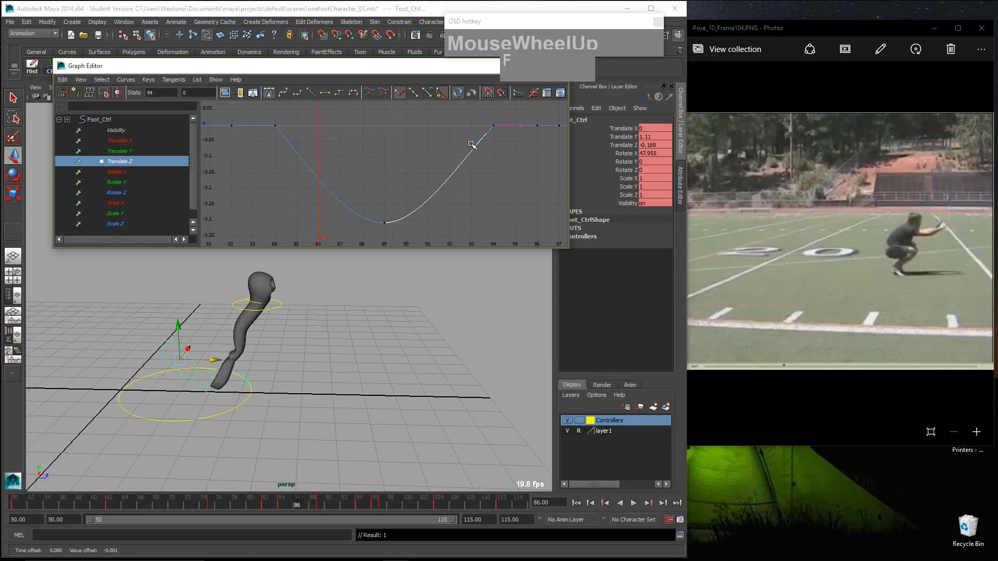
left_click_drag(456, 131, 475, 149)
middle_click_drag(476, 147, 478, 153)
left_click(481, 160)
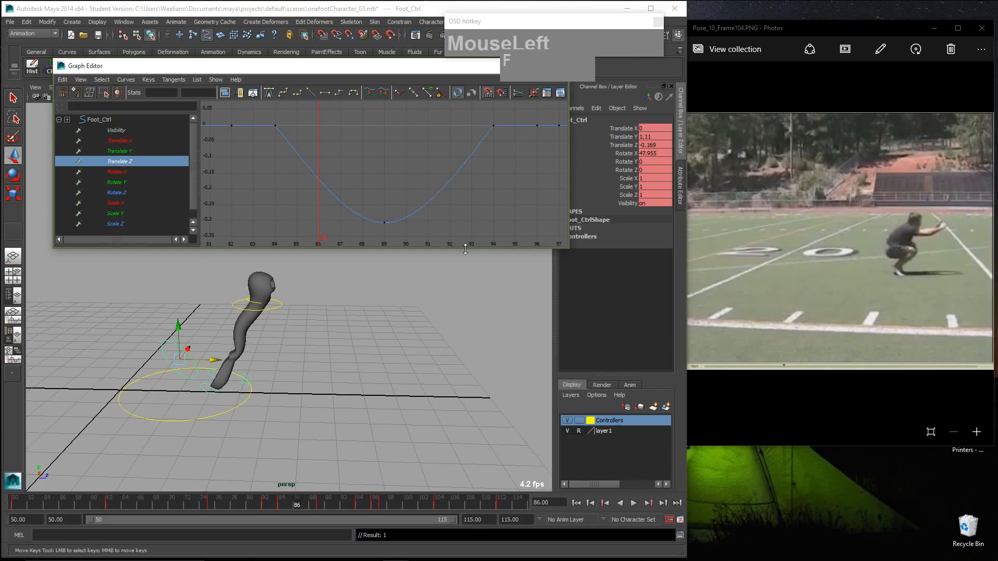
Step: Show Foot_Ctrl's Translate Y curve and frame it completely in the Graph Editor
left_click(125, 151)
scroll(361, 165, "down", 2)
middle_click_drag(377, 163, 378, 199, "alt")
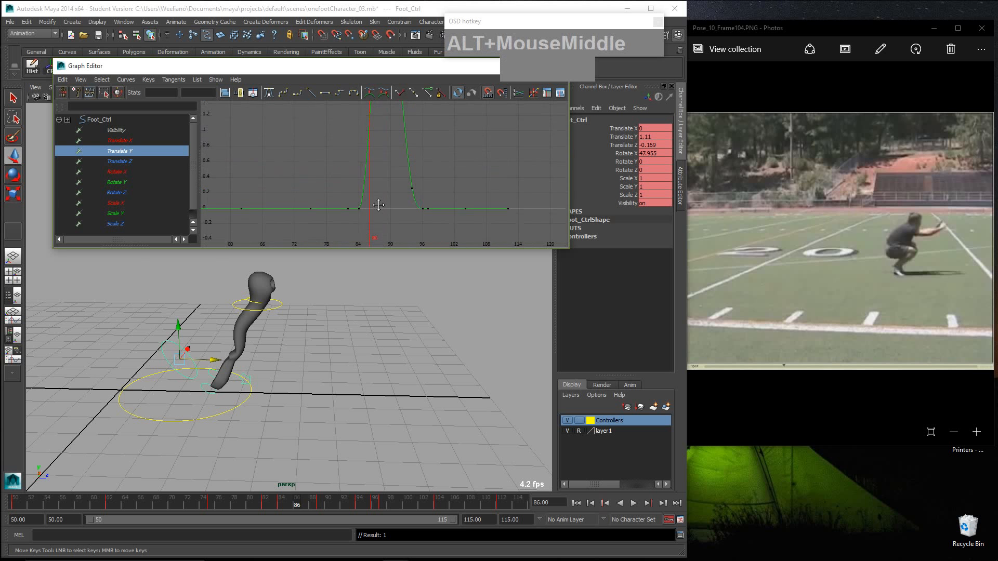
scroll(385, 187, "down", 3, "alt")
scroll(388, 187, "up", 1, "alt")
scroll(389, 188, "up", 3, "alt")
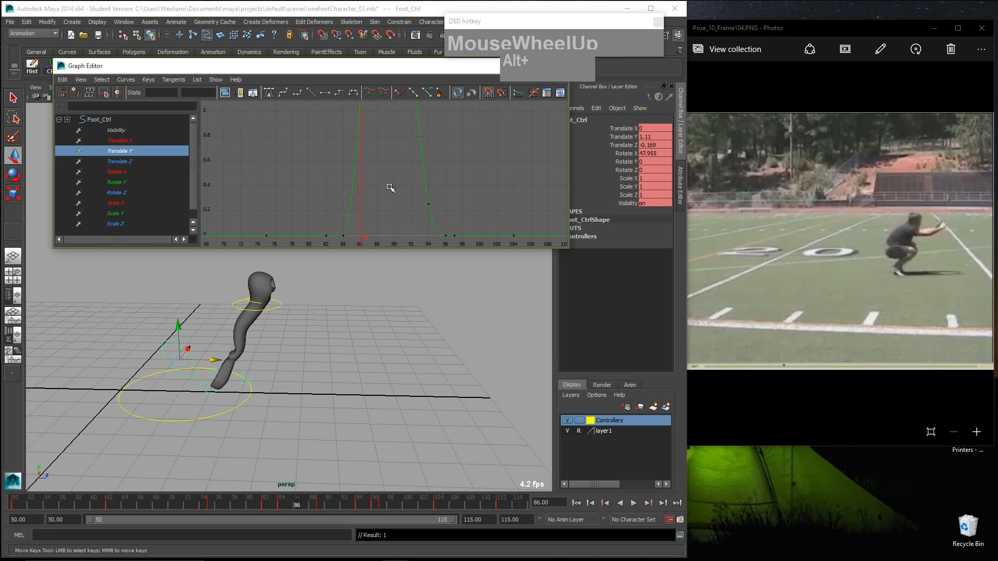
scroll(390, 188, "down", 3, "alt")
middle_click_drag(407, 185, 407, 214, "alt")
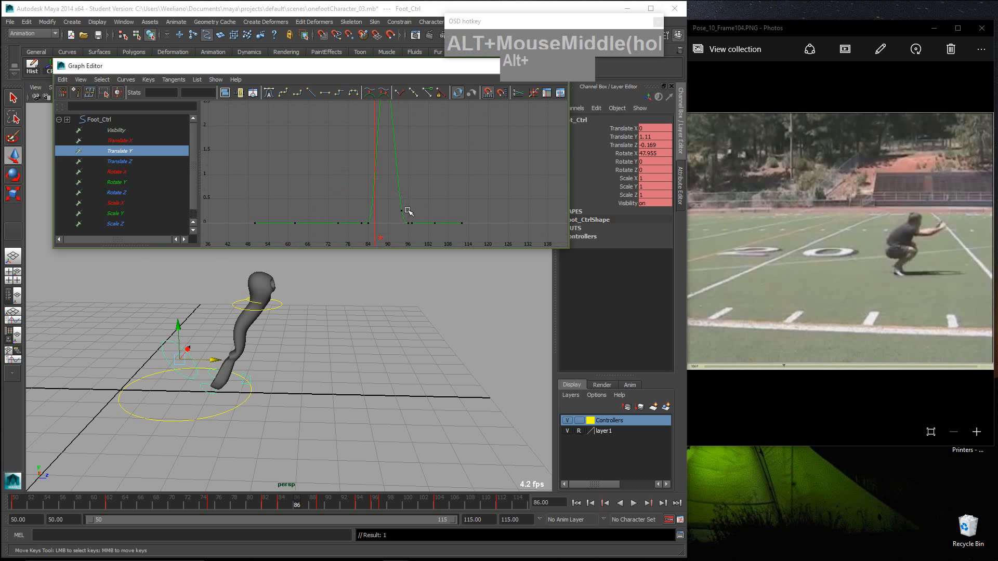
key("alt+f")
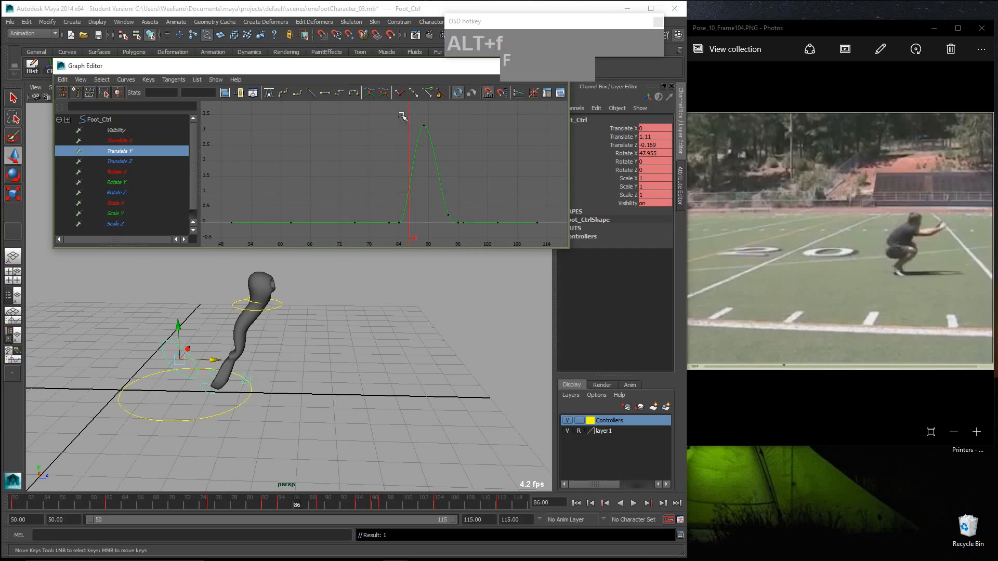
Step: Zoom in on the jump arc and delete the key at frame 94 from Foot_Ctrl's Translate Y curve
left_click_drag(457, 213, 457, 234)
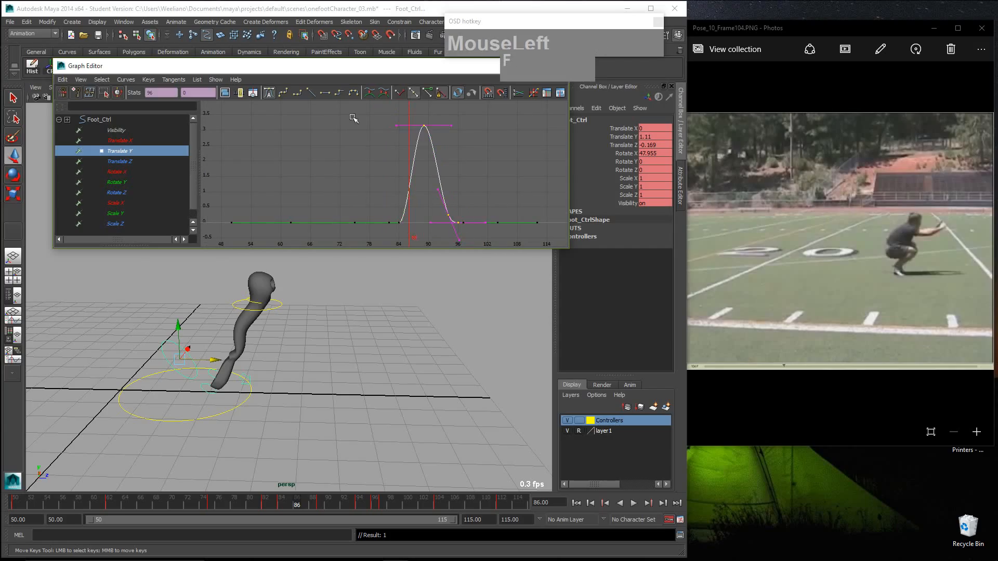
left_click_drag(395, 111, 461, 212)
key("f")
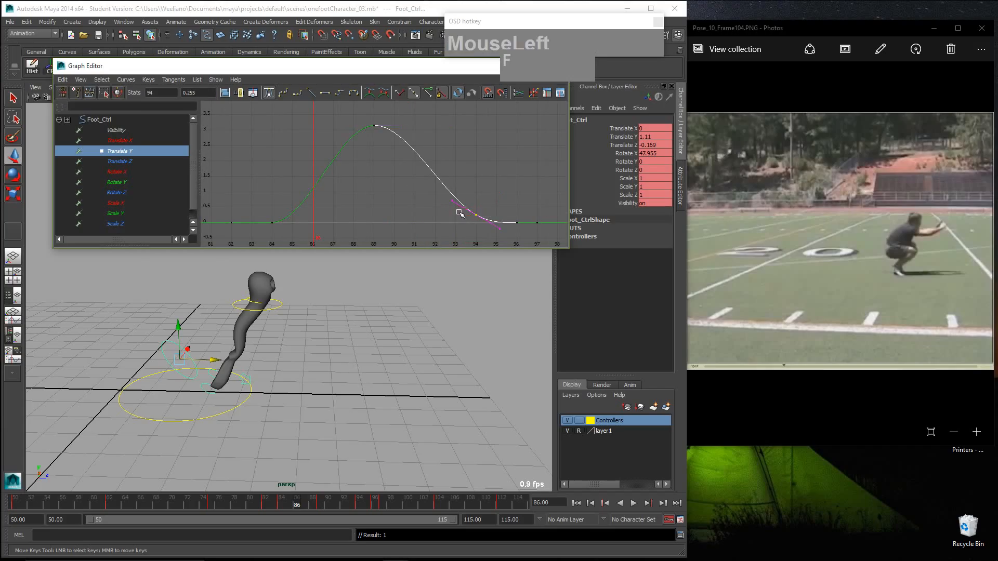
key("Delete")
Step: Break the tangents of Foot_Ctrl's Translate Y key at frame 84 and angle the outgoing tangent upward
left_click_drag(267, 205, 299, 229)
left_click(399, 93)
middle_click_drag(299, 228, 303, 183)
Step: Break the tangents of Foot_Ctrl's Translate Y key at frame 96 and raise the incoming tangent
left_click_drag(495, 198, 483, 224)
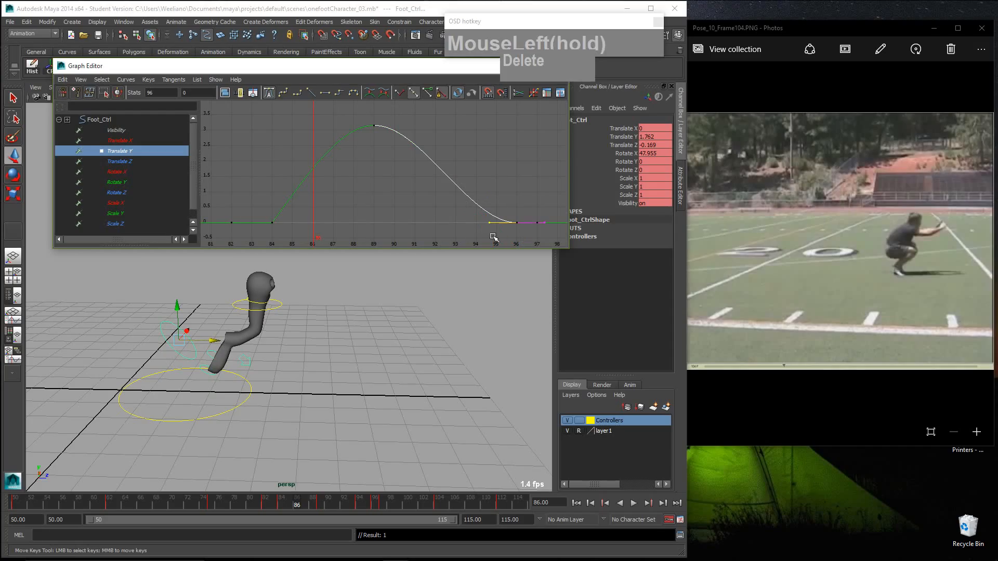
left_click(400, 93)
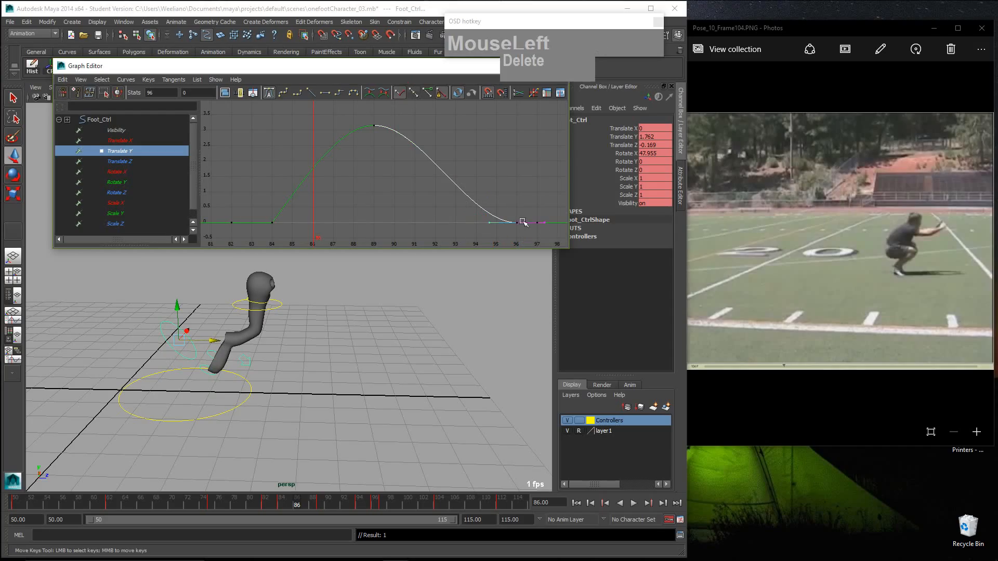
left_click_drag(471, 207, 496, 231)
middle_click_drag(491, 225, 489, 193)
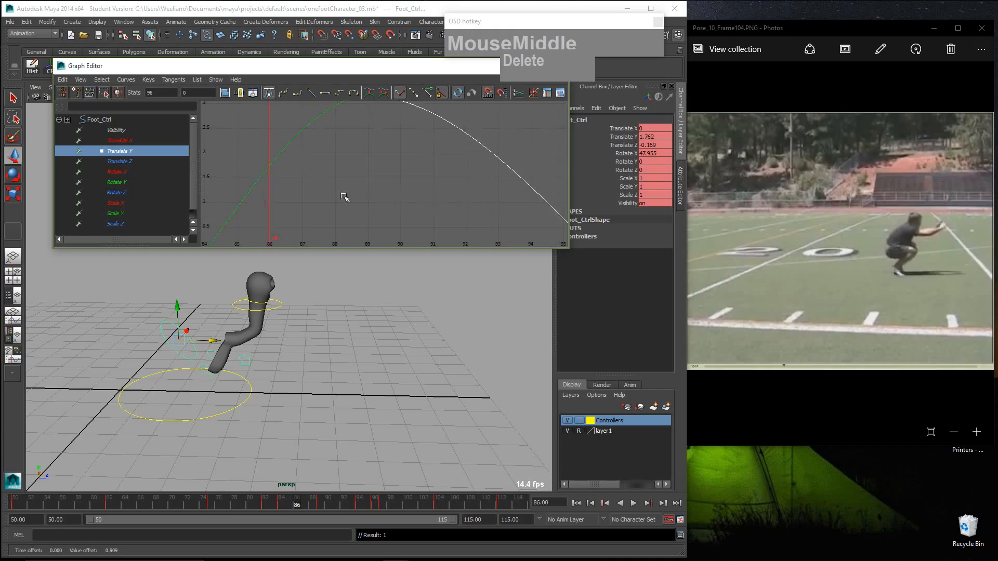
scroll(399, 188, "down", 2)
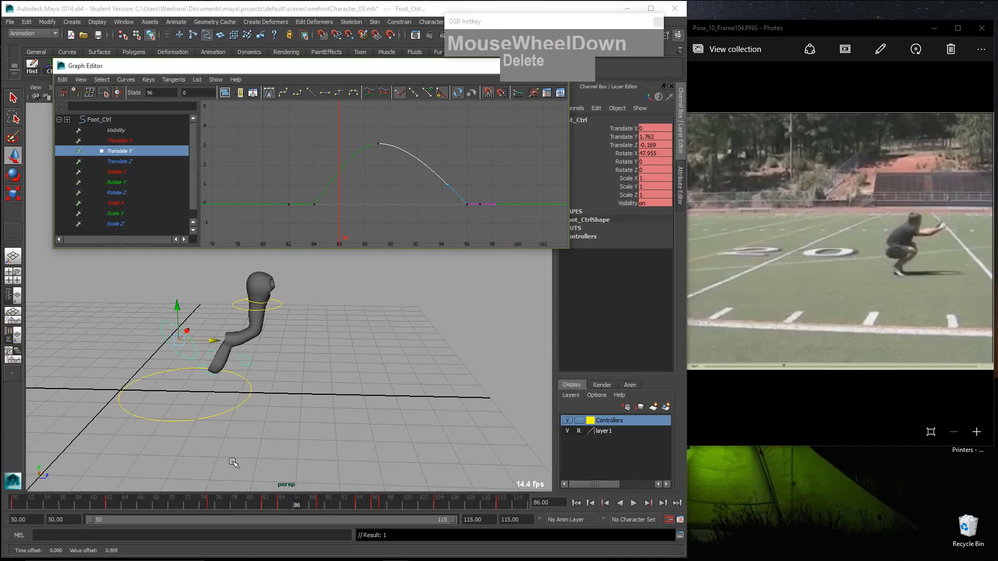
Step: Scrub the timeline to frame 91 and select Hip_Neck_ctrl in the viewport
left_click_drag(298, 505, 336, 502)
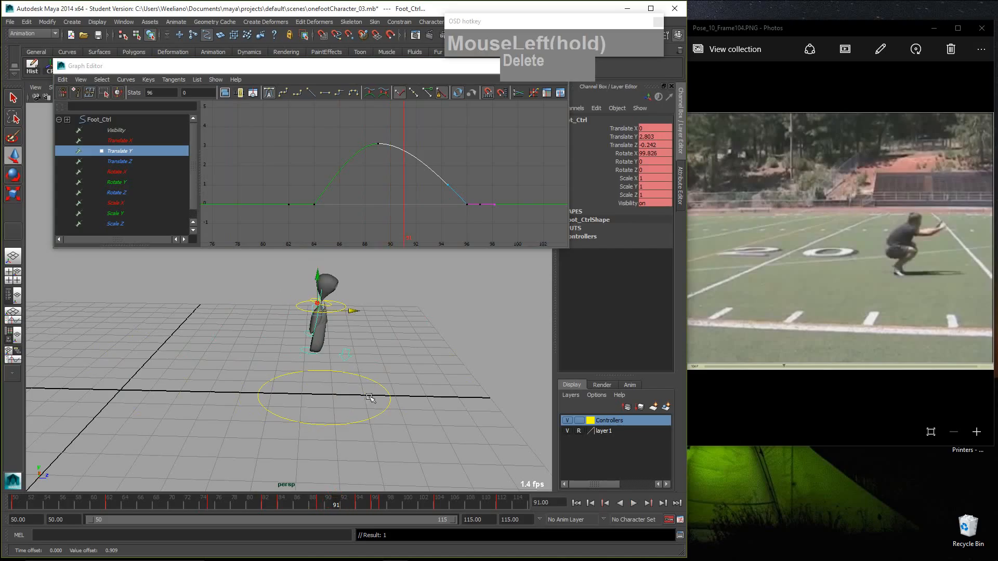
left_click(358, 320)
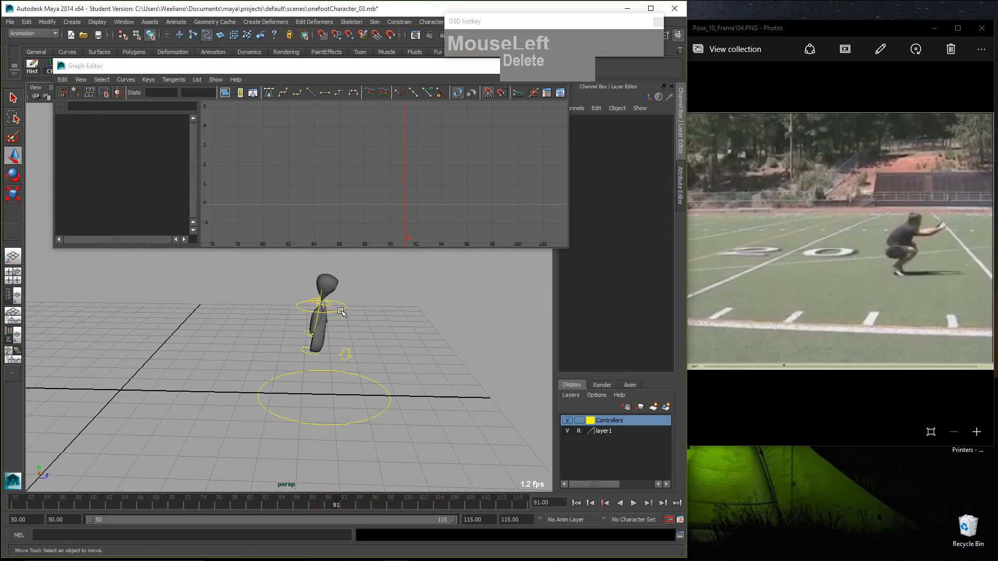
left_click(342, 311)
left_click(345, 318)
left_click(344, 306)
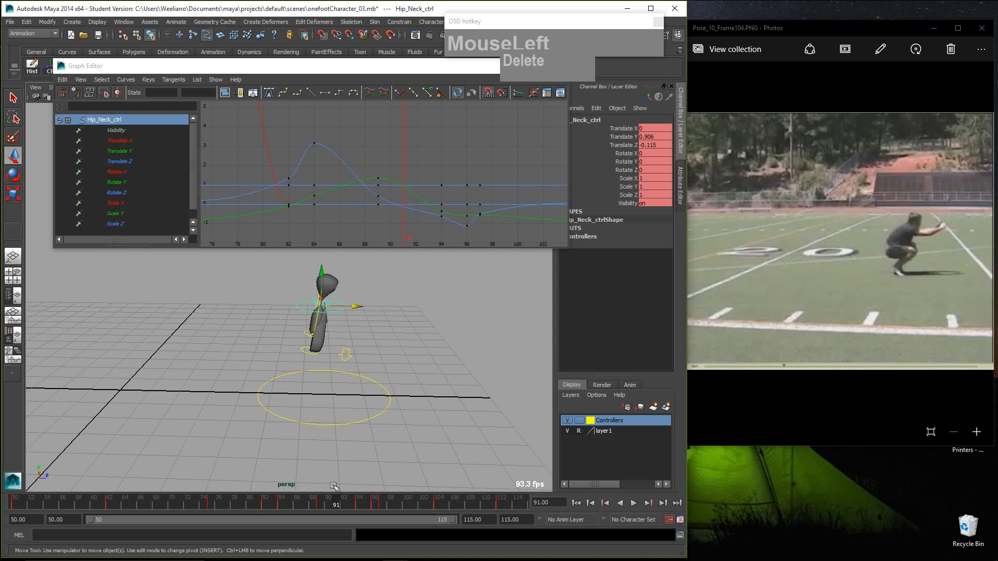
Step: Scrub back to frame 87, reselect Hip_Neck_ctrl and frame its Translate Z curve
mouse_move(335, 503)
left_mouse_down()
mouse_move(272, 503)
mouse_move(323, 504)
mouse_move(278, 503)
mouse_move(305, 504)
left_mouse_up()
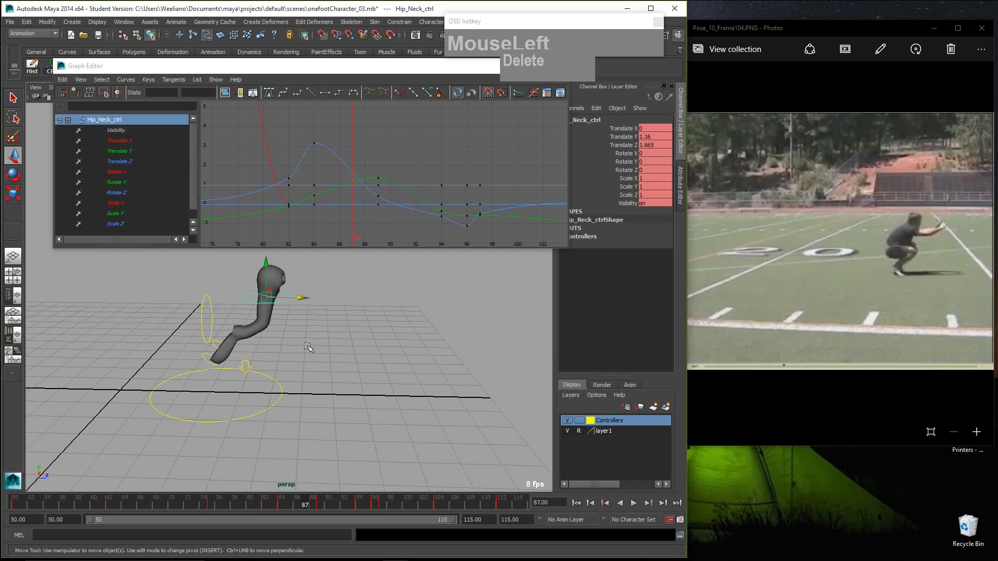
left_click(308, 347)
left_click(287, 303)
left_click(291, 312)
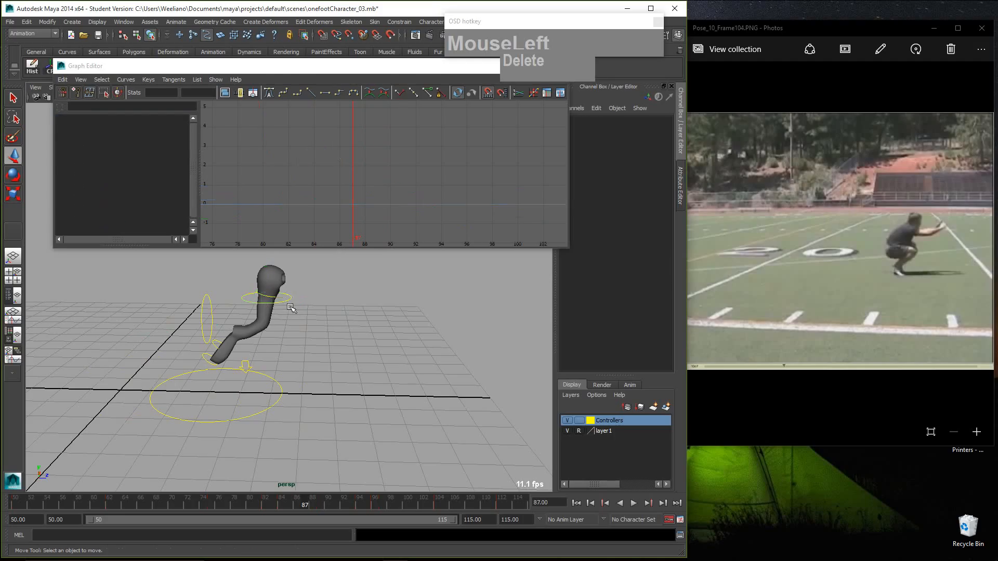
left_click(286, 301)
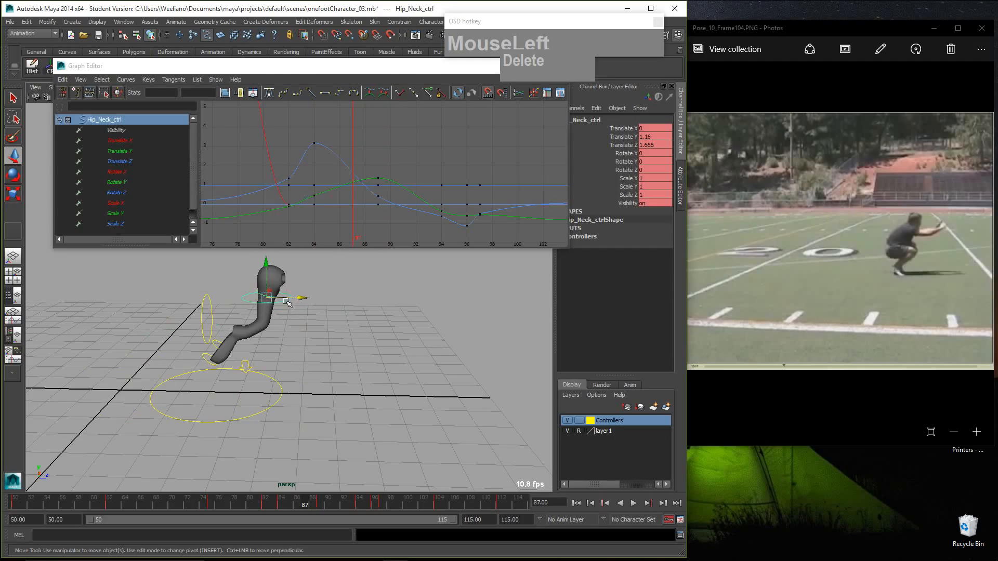
left_click(131, 162)
key("f")
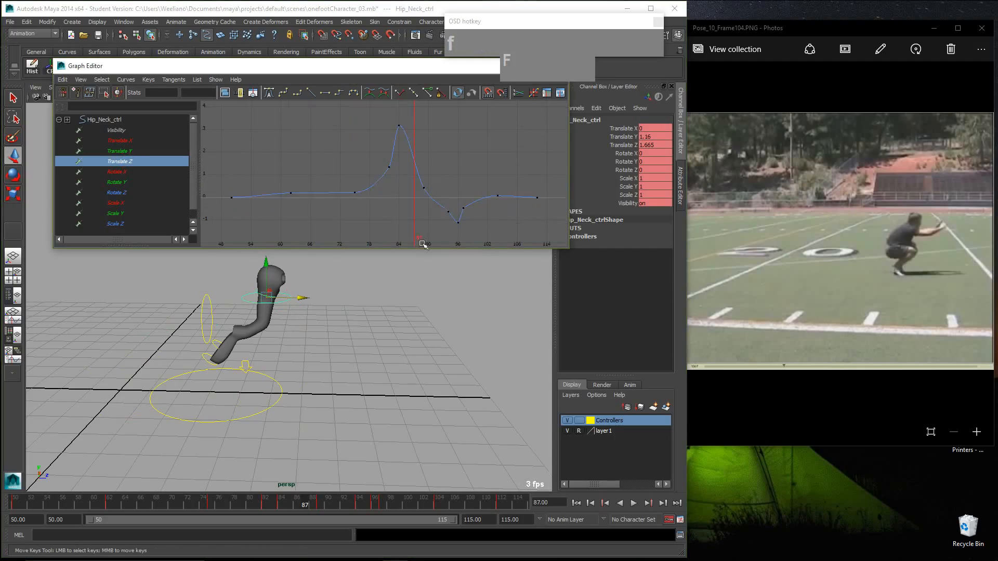
Step: Move to frame 75 and examine Hip_Neck_ctrl's Translate Z keys through the take-off, selecting the key at frame 82
left_click_drag(307, 505, 214, 525)
left_click_drag(378, 212, 347, 189)
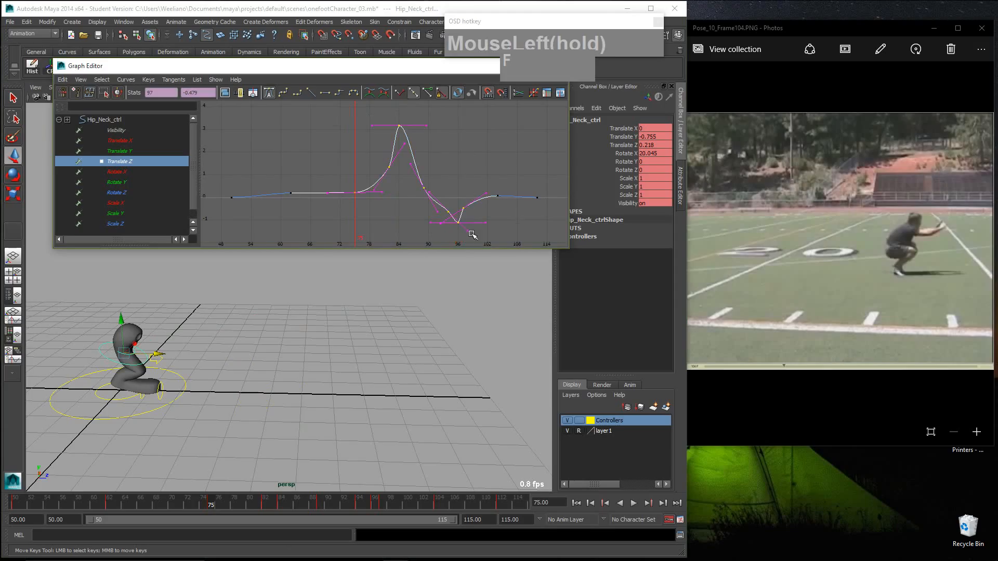
key("f")
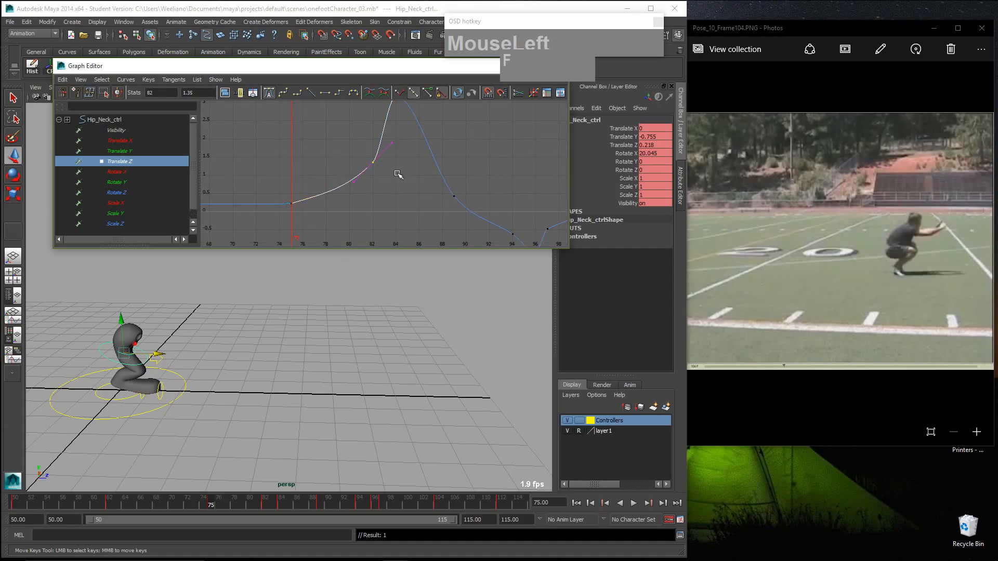
scroll(395, 174, "down", 2)
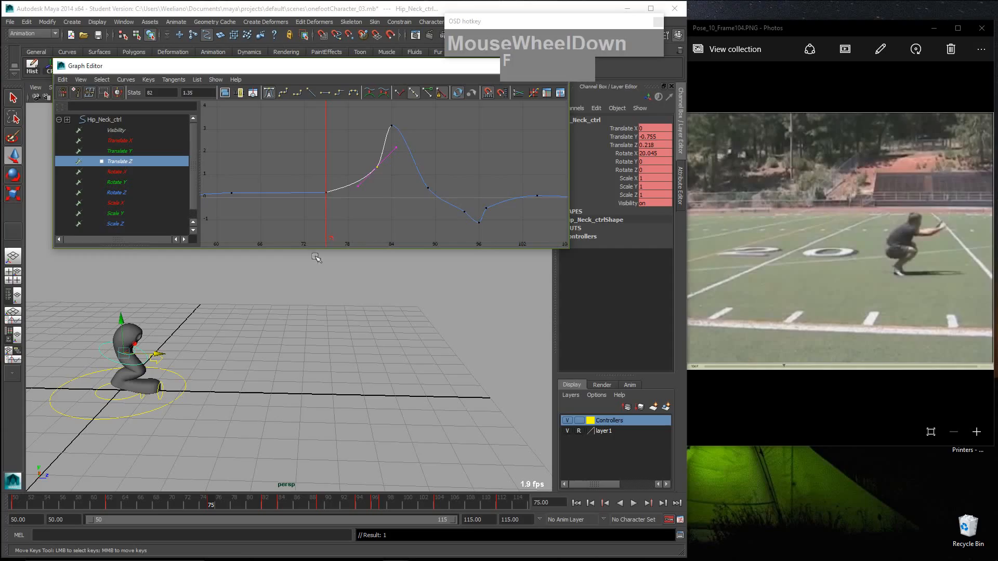
Step: Raise the outgoing tangent of Hip_Neck_ctrl's Translate Y key at frame 75 and scrub to frame 91
left_click(121, 151)
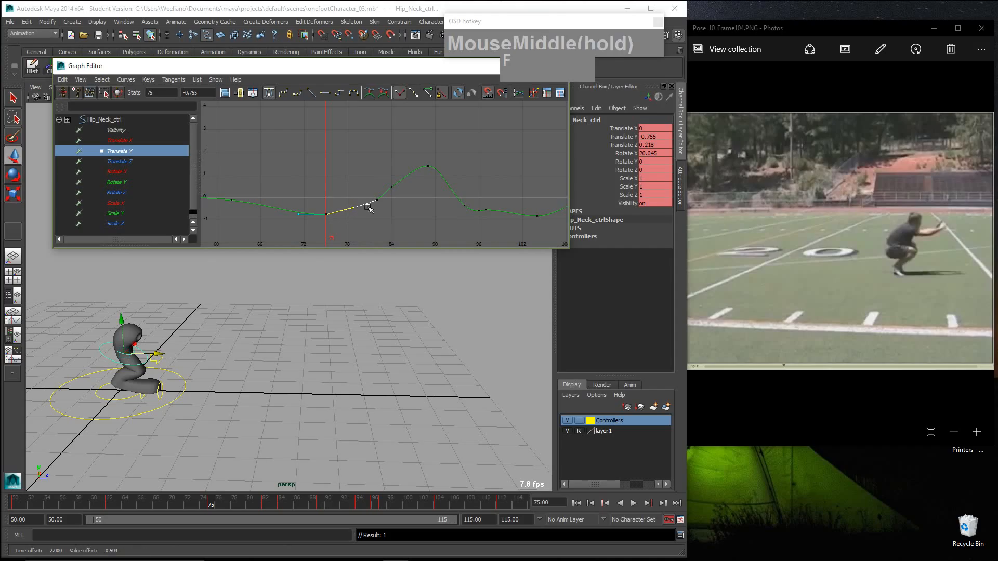
mouse_move(208, 506)
left_mouse_down()
mouse_move(347, 504)
mouse_move(289, 504)
mouse_move(347, 505)
mouse_move(323, 504)
mouse_move(338, 505)
left_mouse_up()
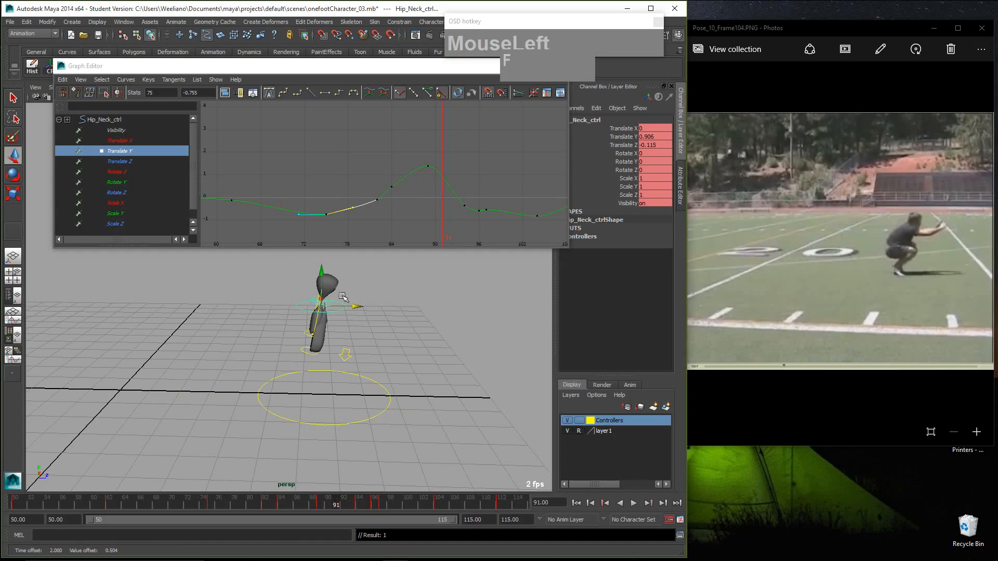
Step: Move Knee_Ctrl forward at frame 91 to bend the knee, reaching Translate Y 1.745 and Translate Z -0.253
left_click(348, 357)
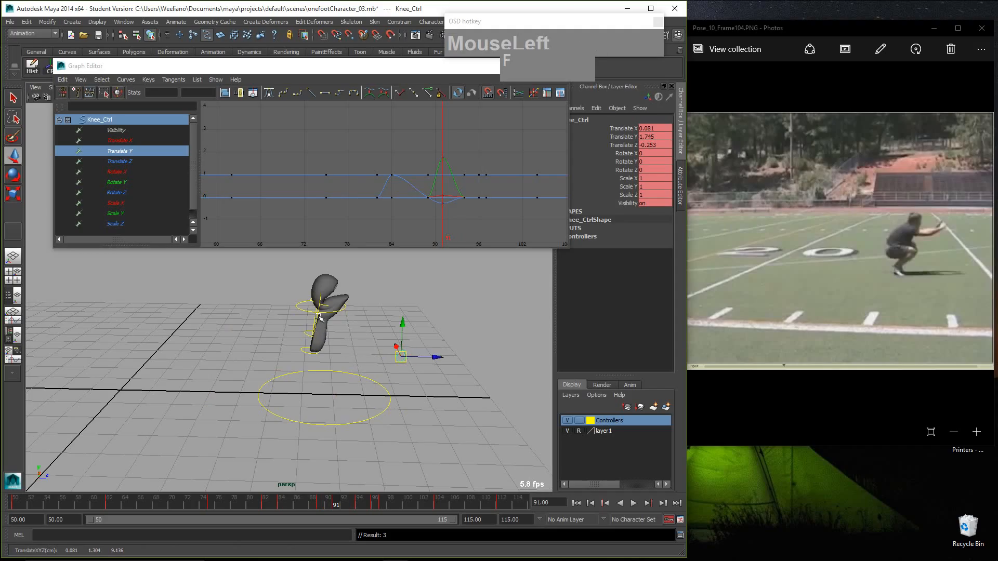
mouse_move(343, 515)
left_mouse_down()
mouse_move(312, 504)
mouse_move(401, 504)
mouse_move(286, 504)
mouse_move(340, 505)
left_mouse_up()
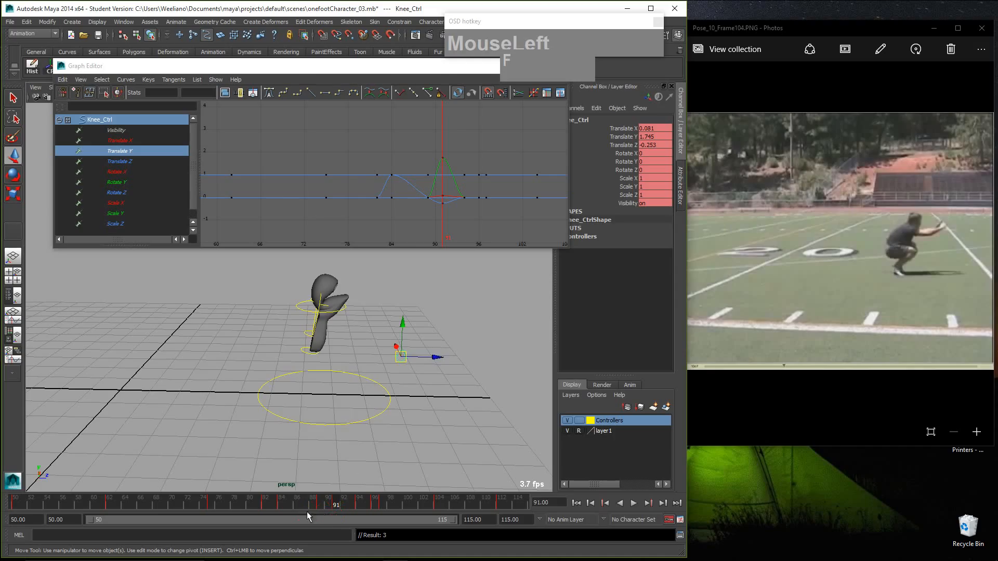
Step: Raise Hip_Neck_ctrl to Translate Y 1.246 at frame 91 and 0.27 at frame 94
left_click_drag(307, 512, 338, 511)
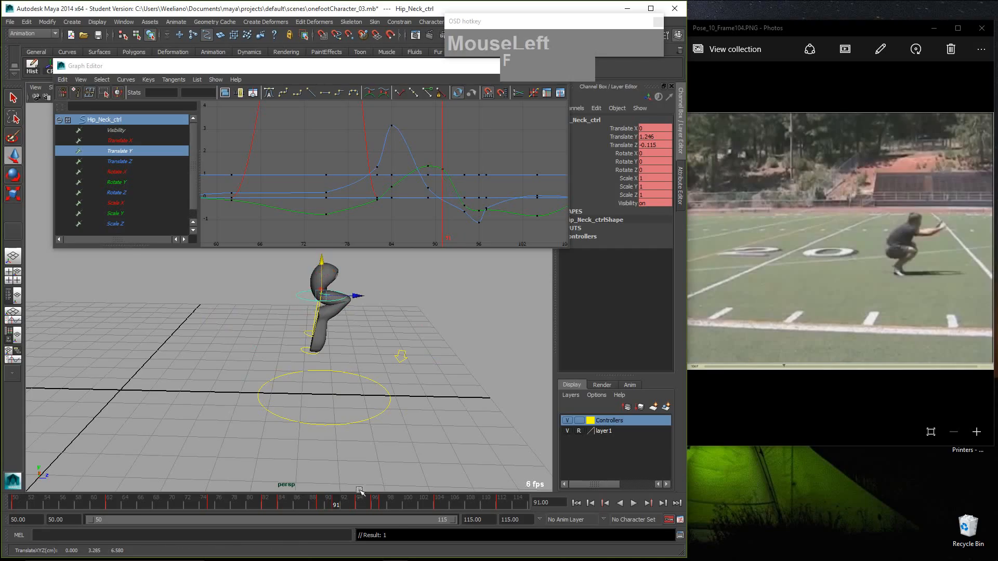
mouse_move(349, 512)
left_mouse_down()
mouse_move(377, 516)
mouse_move(359, 516)
left_mouse_up()
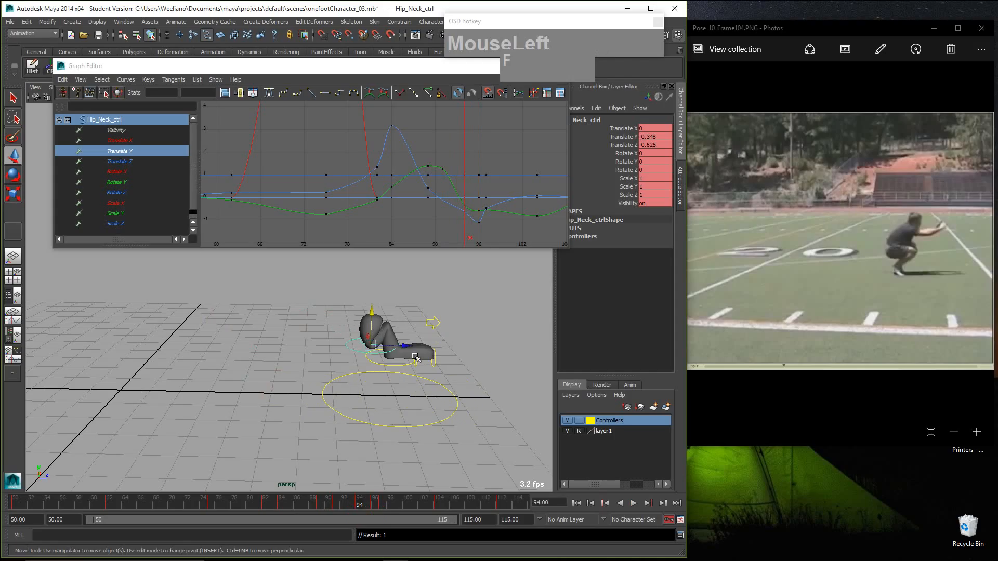
left_click_drag(373, 316, 374, 304)
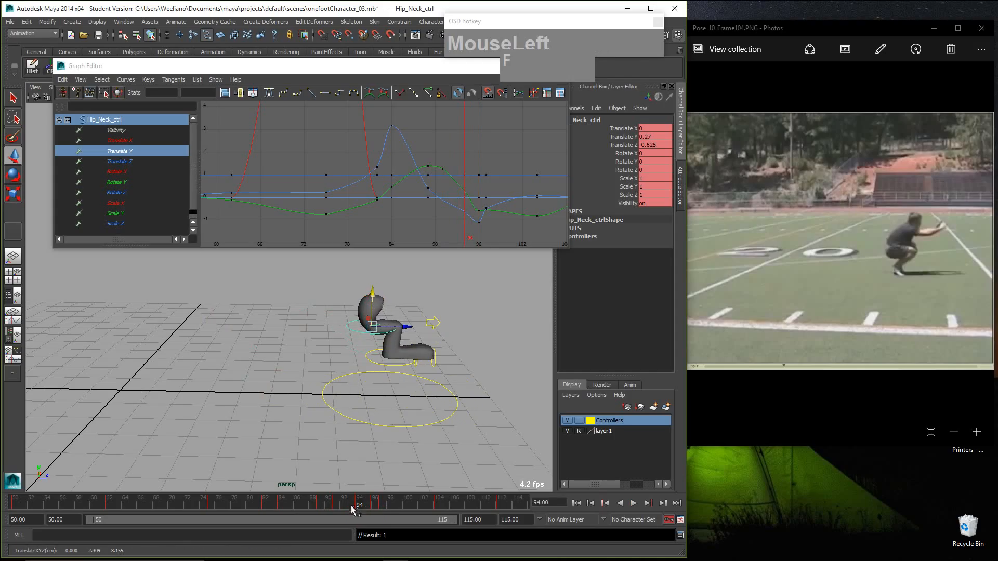
Step: Play the jump animation from frame 50, minimize the Graph Editor and maximize the Maya window
left_click_drag(352, 511, 4, 475)
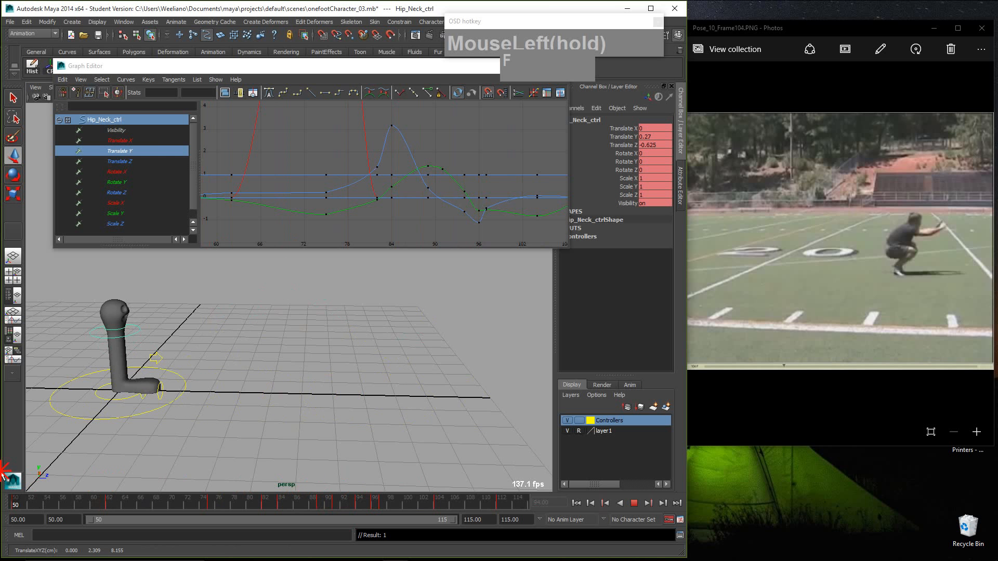
left_click(633, 502)
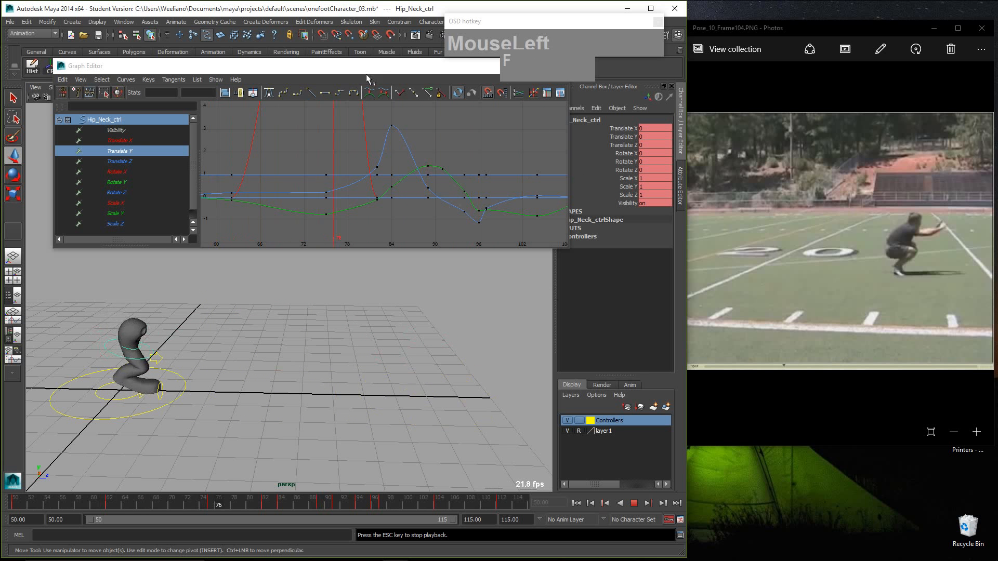
left_click_drag(383, 66, 290, 131)
left_click(419, 134)
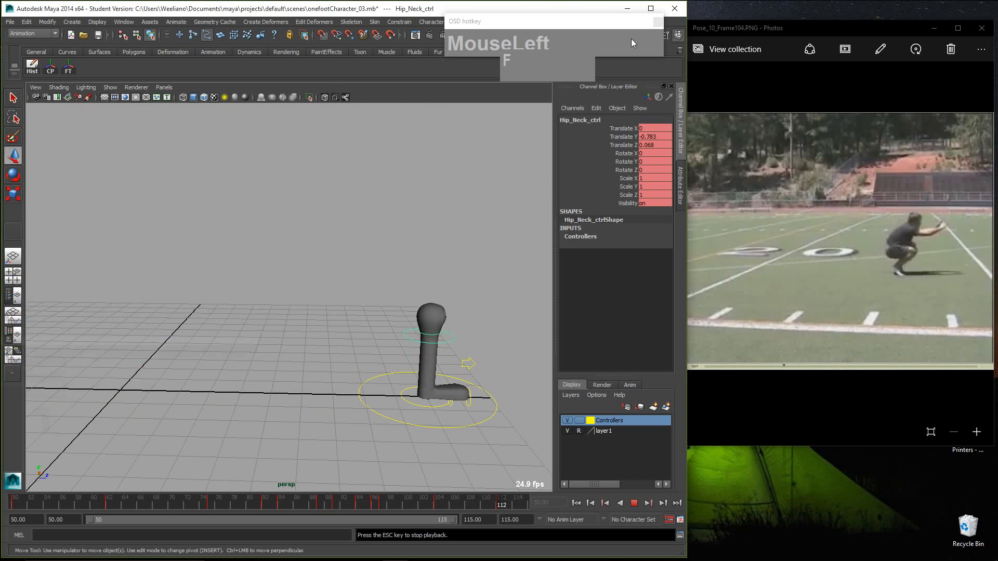
left_click(650, 9)
Step: Examine the looping jump playback in the perspective view, following the rig from crouch through flight to landing
left_click_drag(691, 351, 668, 357, "alt")
scroll(668, 358, "up", 4, "alt")
middle_click_drag(673, 358, 679, 343, "alt")
scroll(679, 343, "down", 2)
left_click_drag(679, 342, 678, 343, "alt")
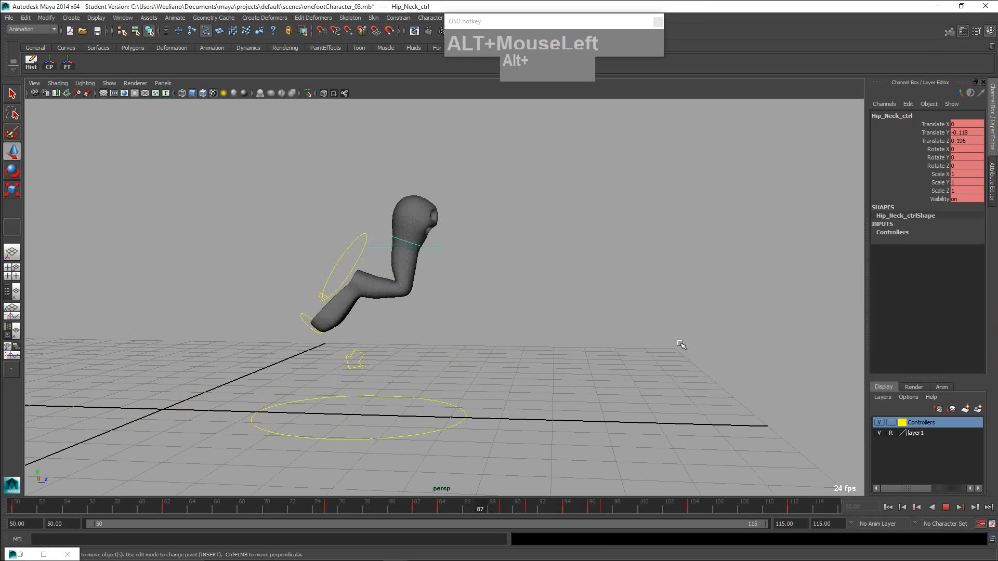
scroll(680, 345, "down", 3)
middle_click_drag(694, 356, 575, 358, "alt")
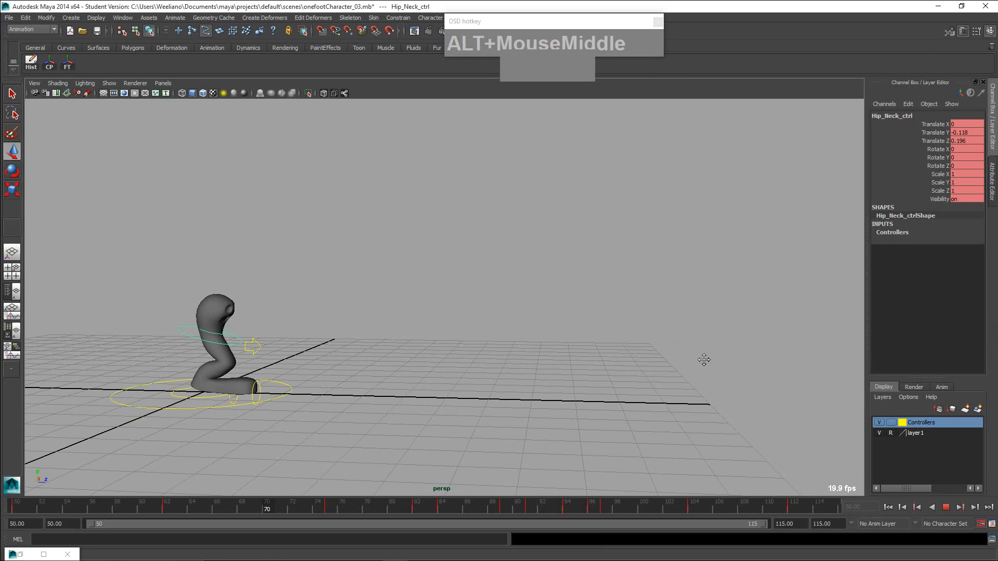
scroll(575, 359, "up", 1)
scroll(574, 358, "down", 1)
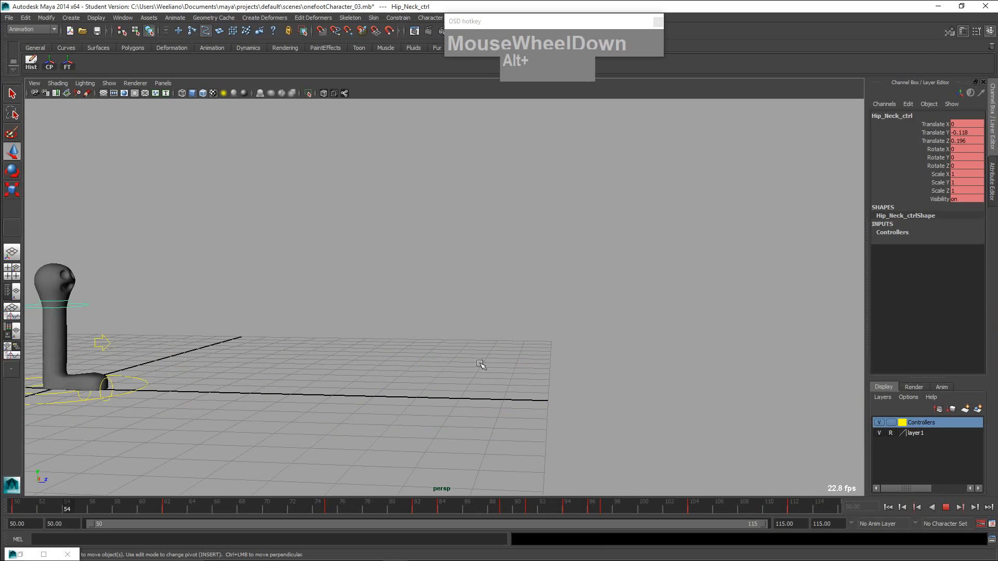
middle_click_drag(452, 370, 503, 375, "alt")
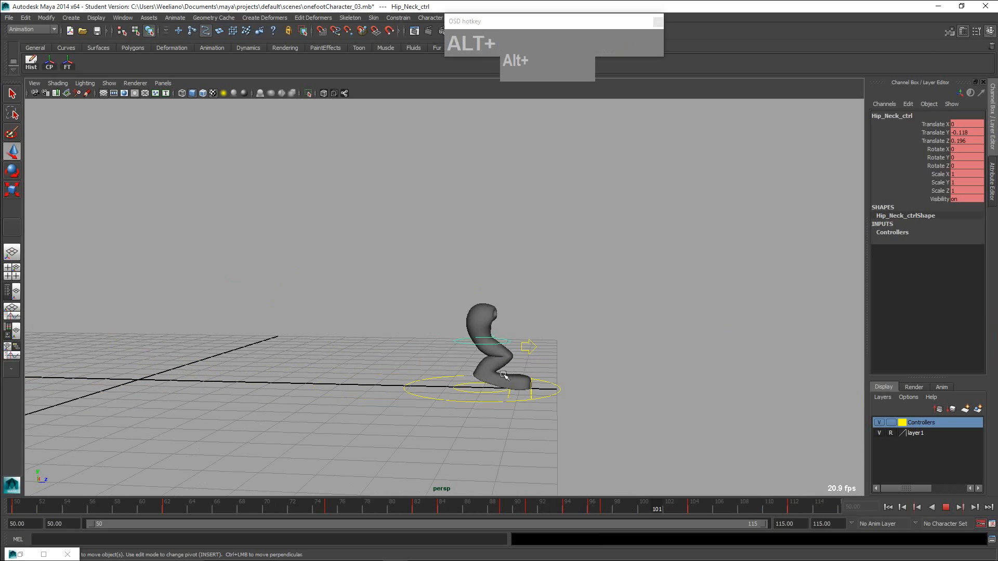
scroll(507, 372, "up", 2)
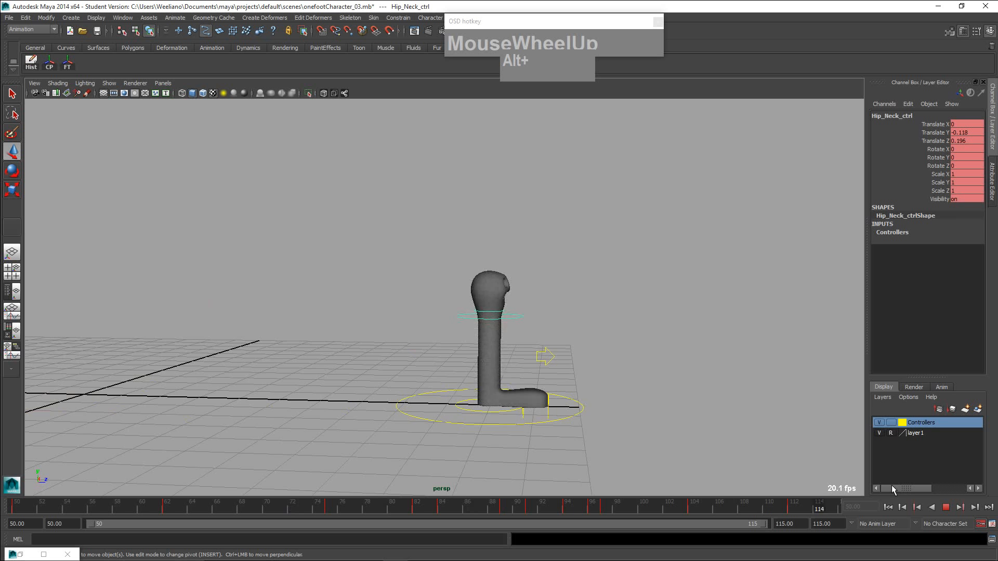
scroll(583, 428, "down", 2)
middle_click_drag(584, 428, 598, 434, "alt")
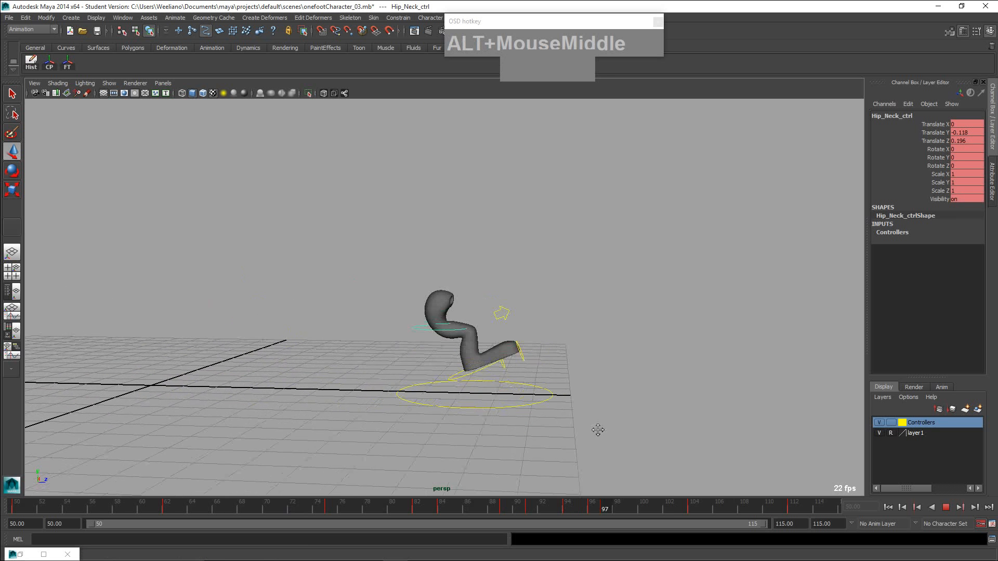
mouse_move(598, 435)
left_mouse_down("alt")
mouse_move(597, 425)
mouse_move(602, 435)
left_mouse_up("alt")
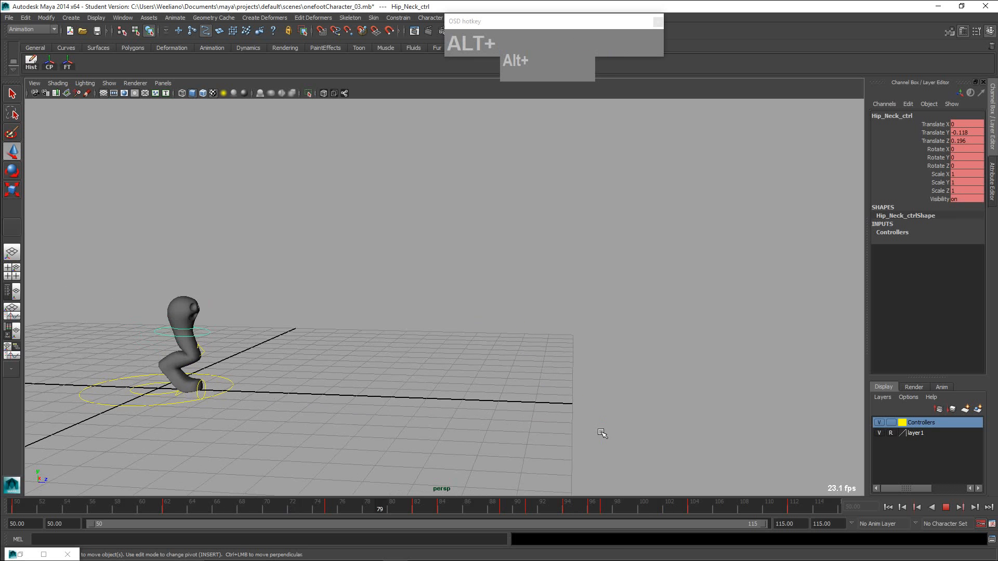